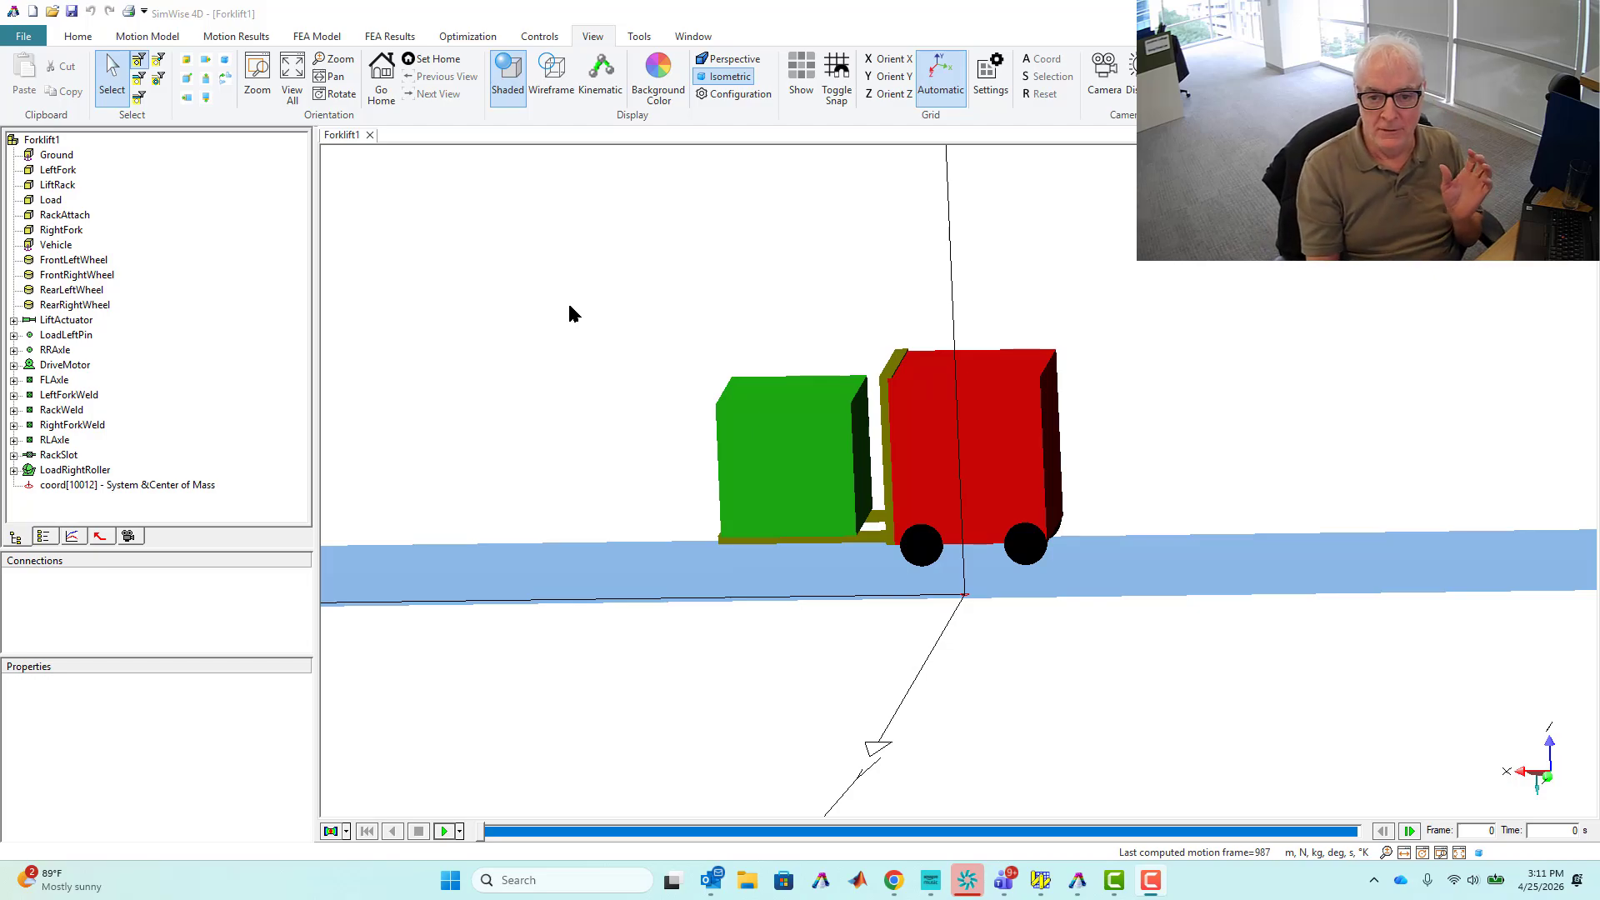
Create a new model and draw a thin box about 0.46 by 0.71 m and 0.028 m high near the origin
left_click(32, 12)
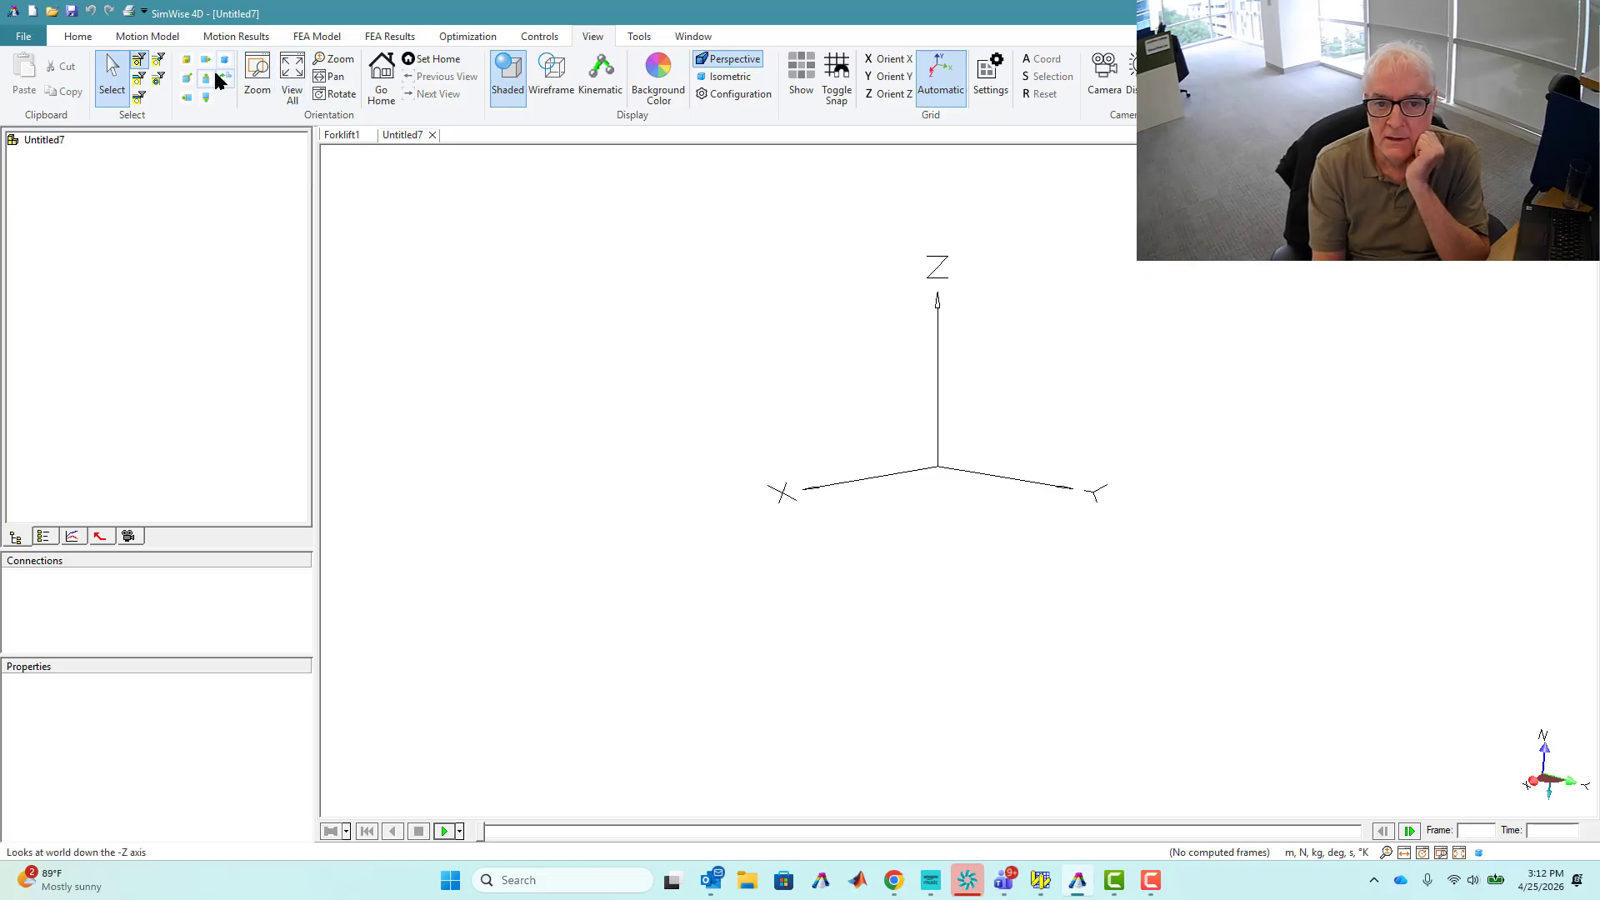
left_click(148, 37)
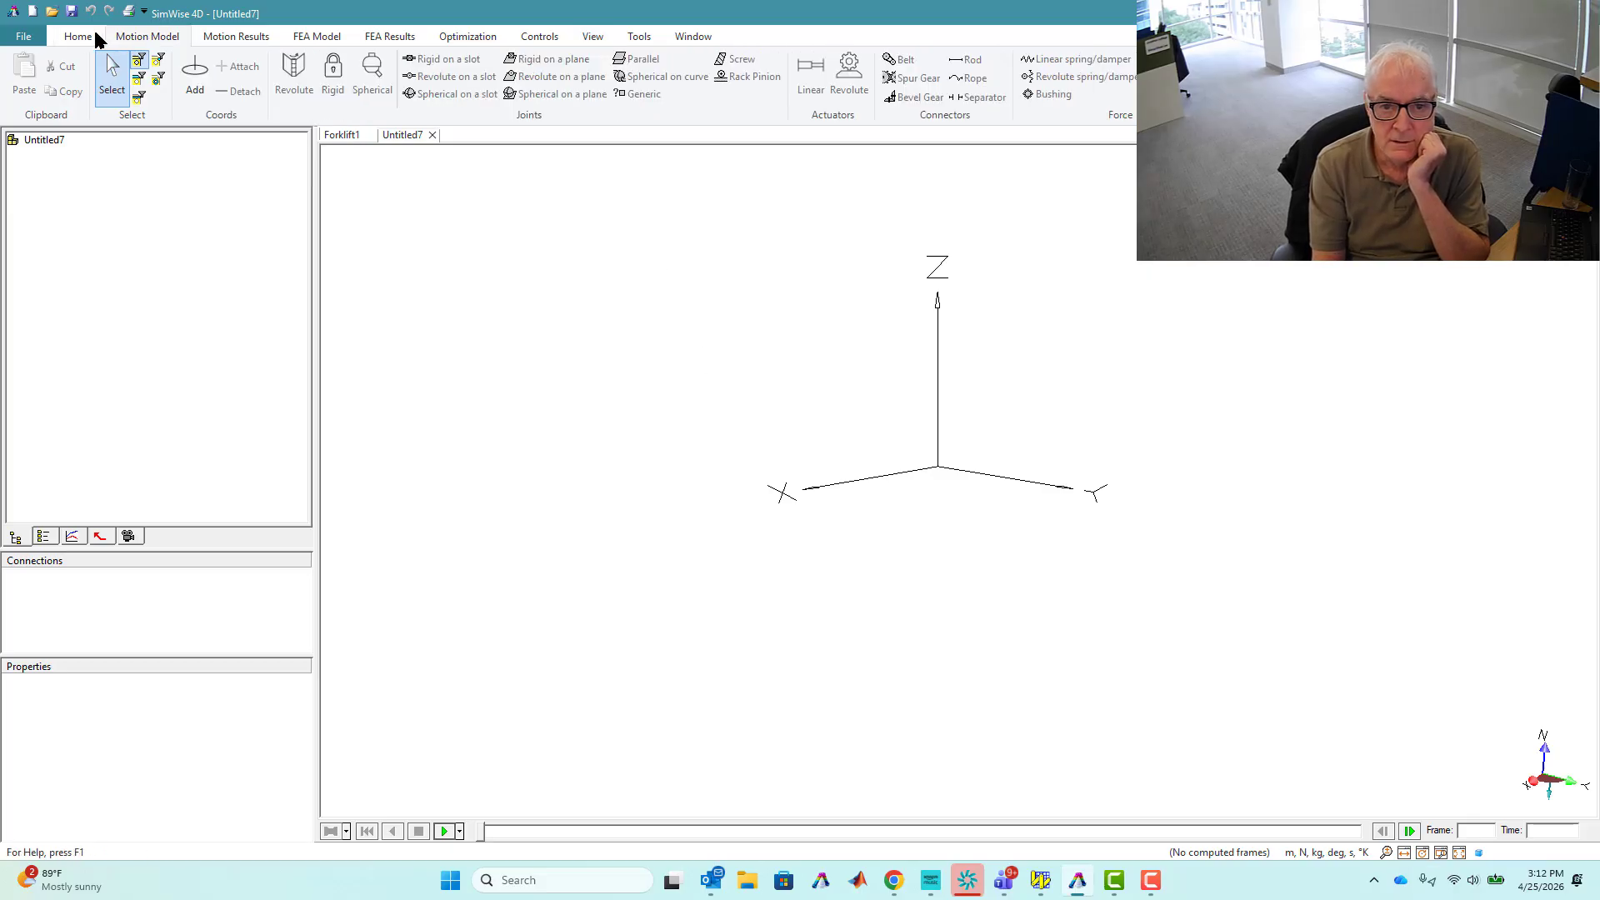
left_click(78, 36)
left_click(195, 76)
left_click_drag(892, 554, 1220, 737)
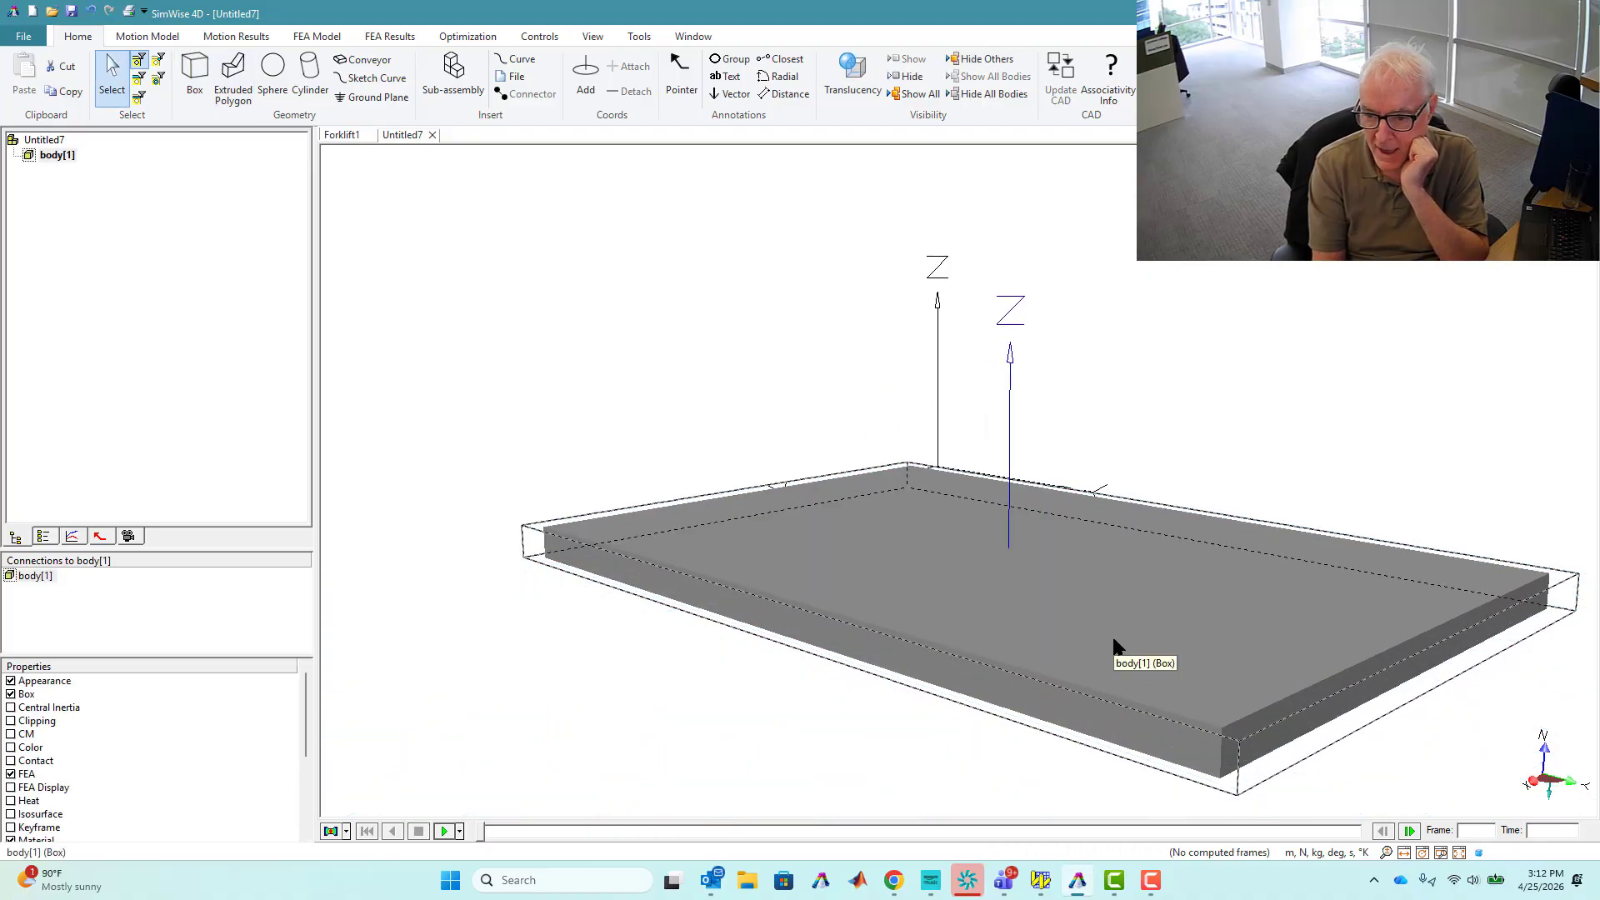
Set the box's width to 1.8 m, its length to 1.5 m and its height to 0.05 m
double_click(1024, 579)
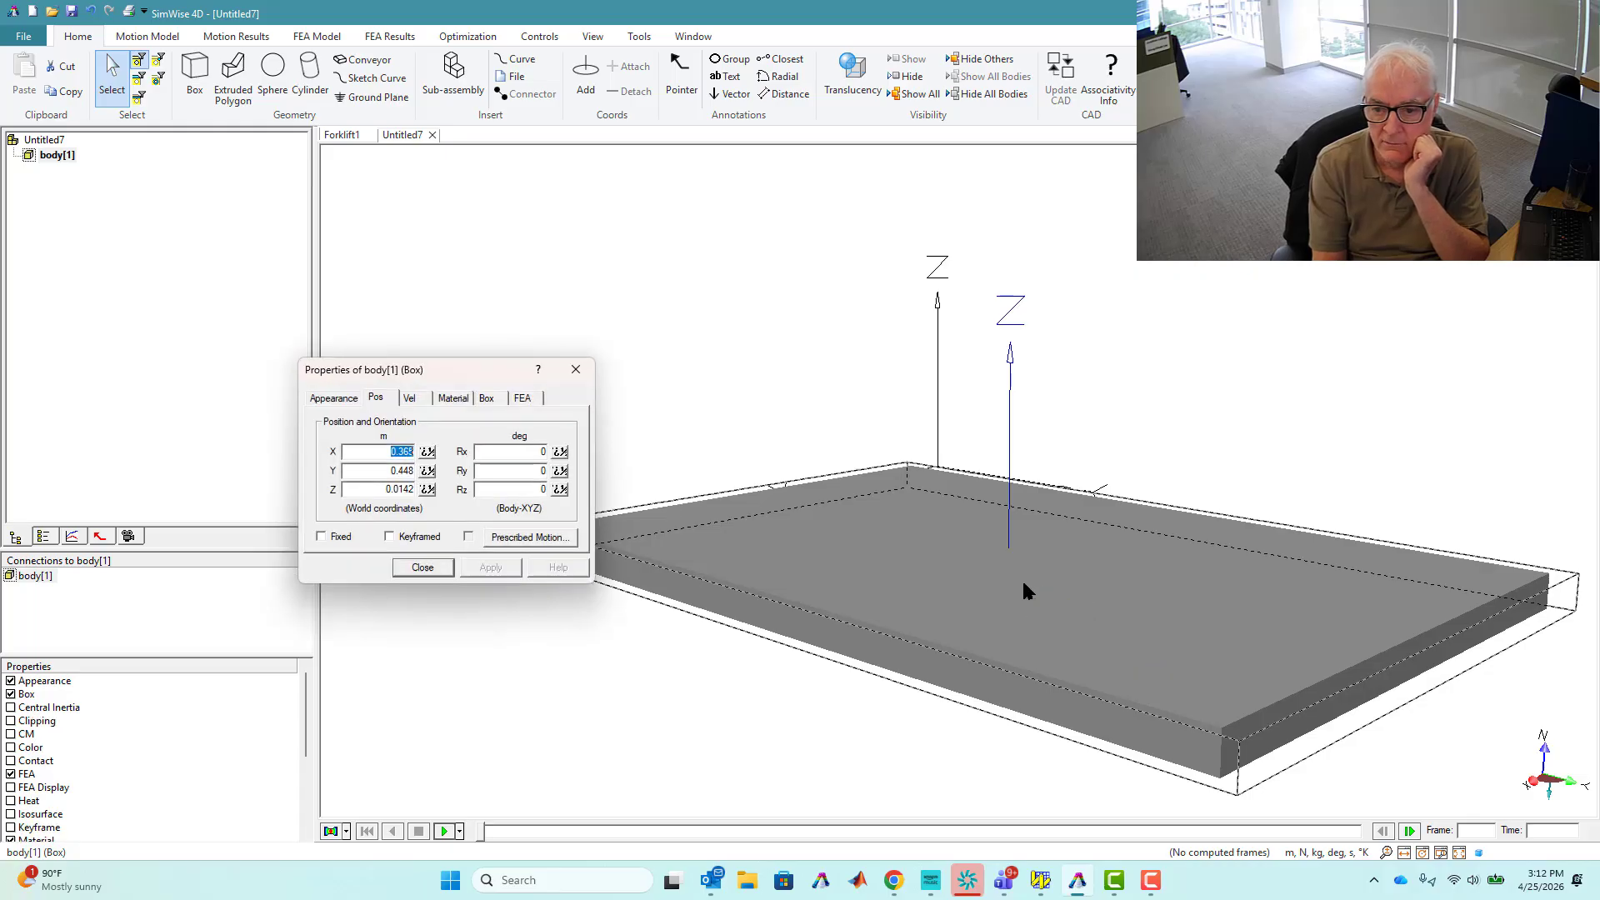
left_click(486, 398)
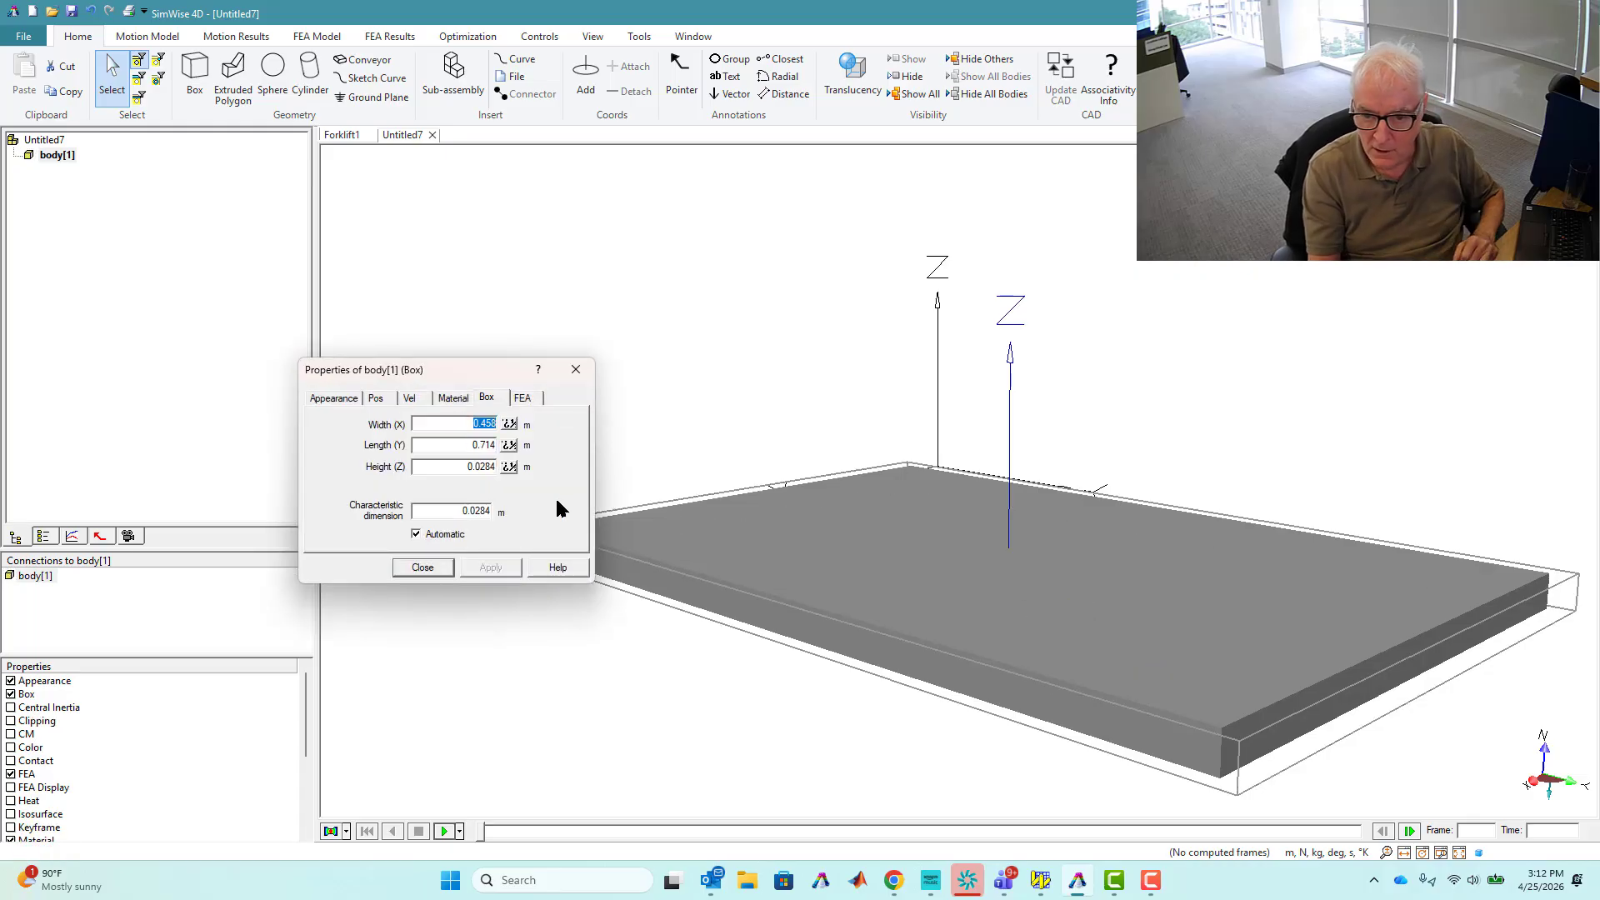
type("1.8")
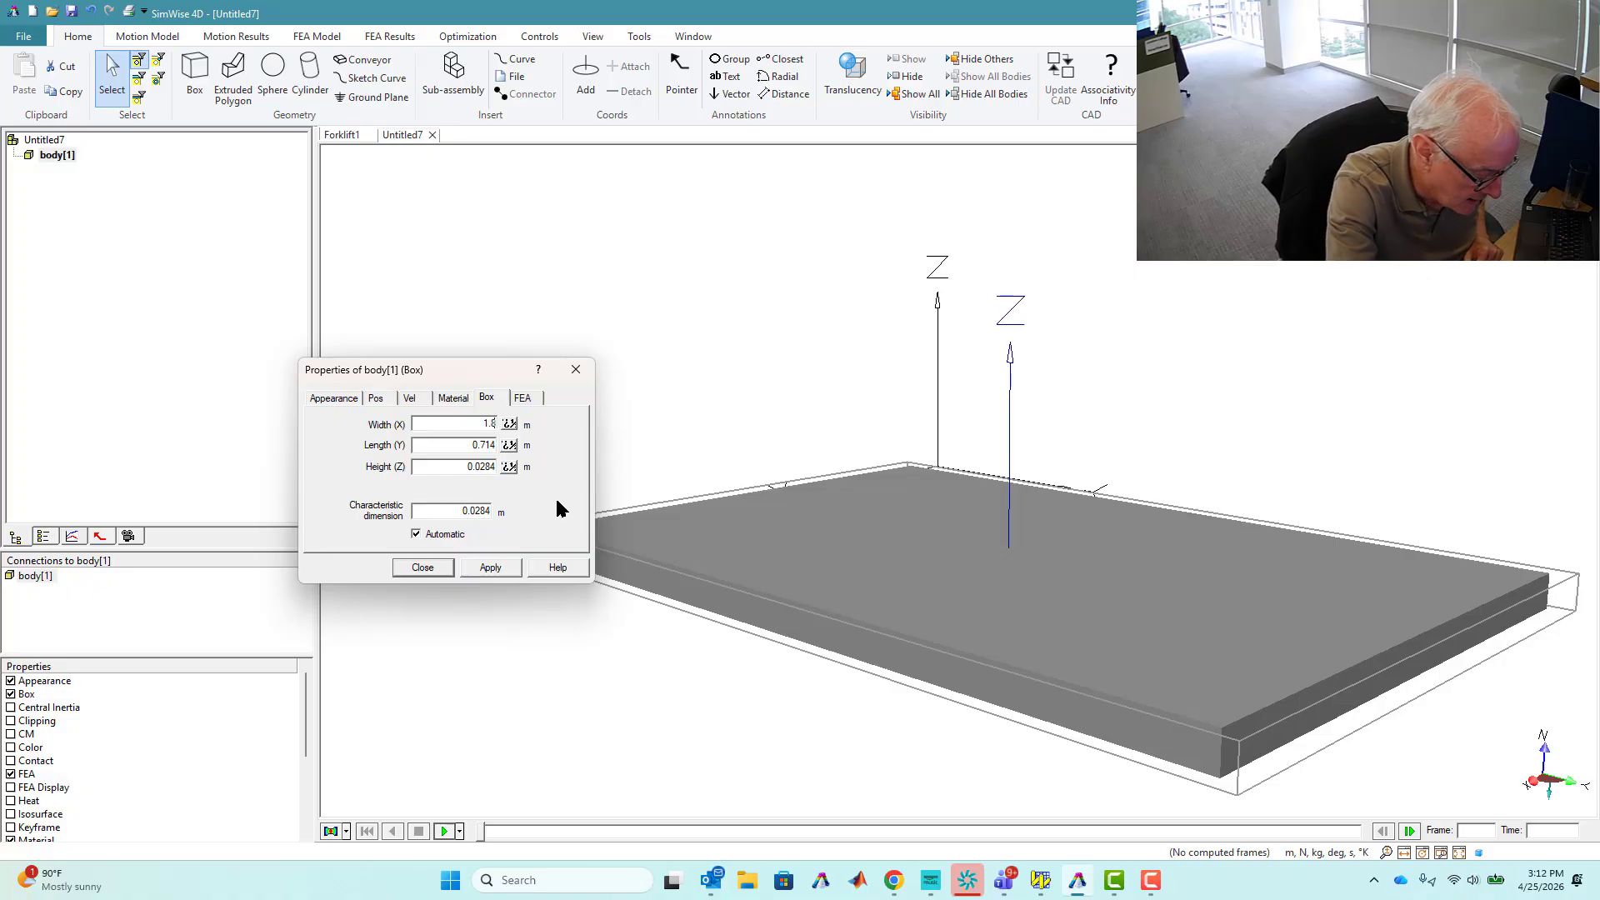
key("Tab")
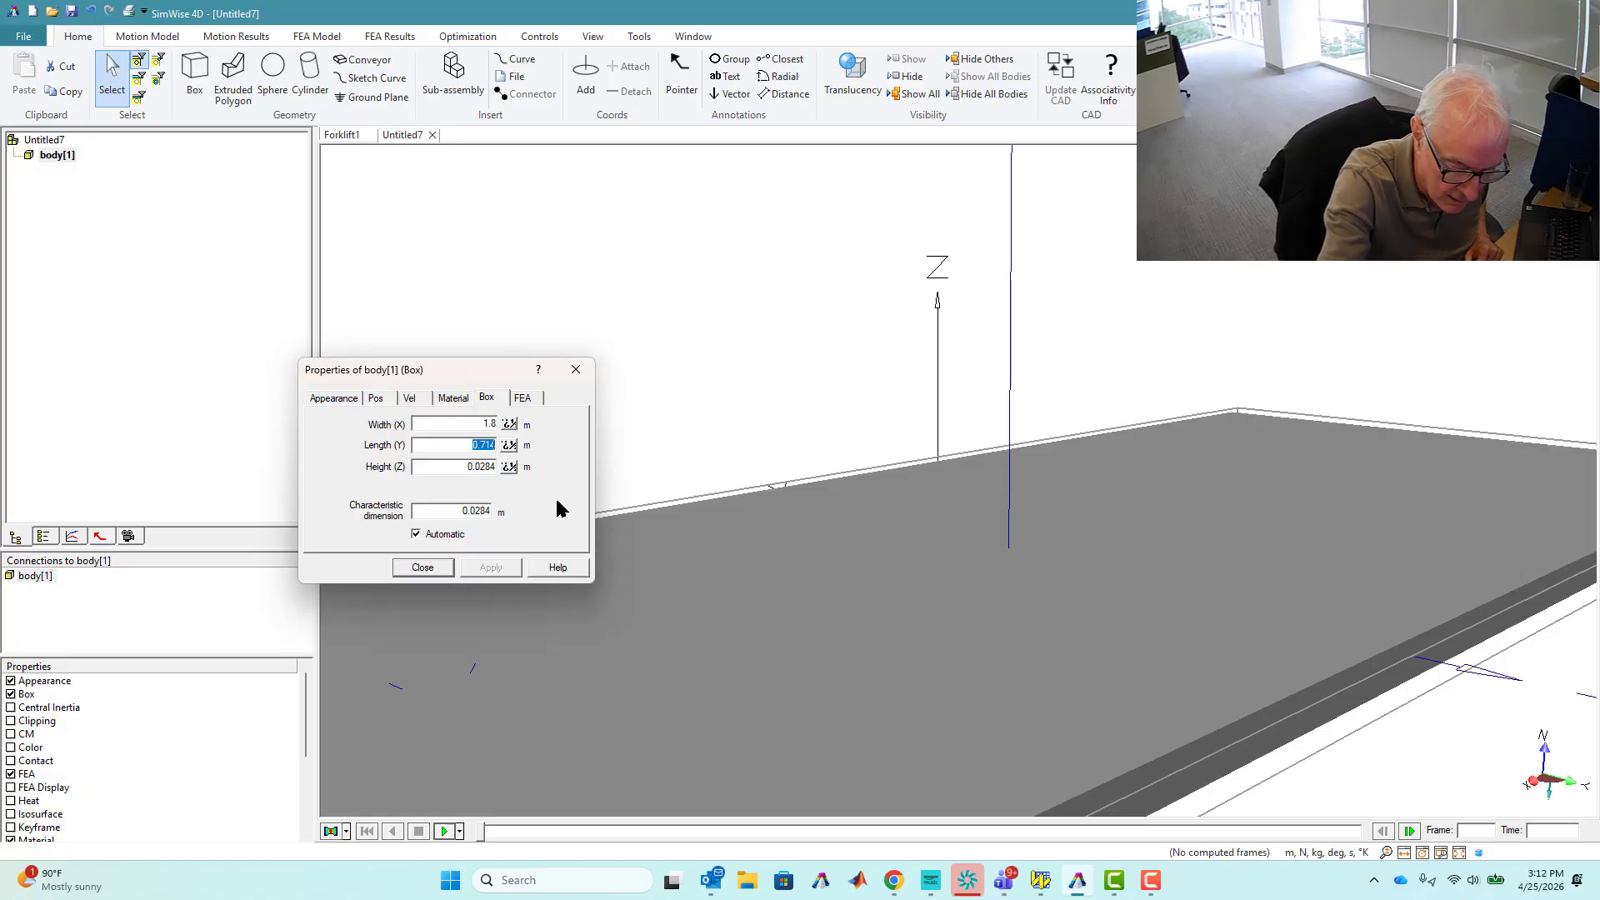
type("1.5")
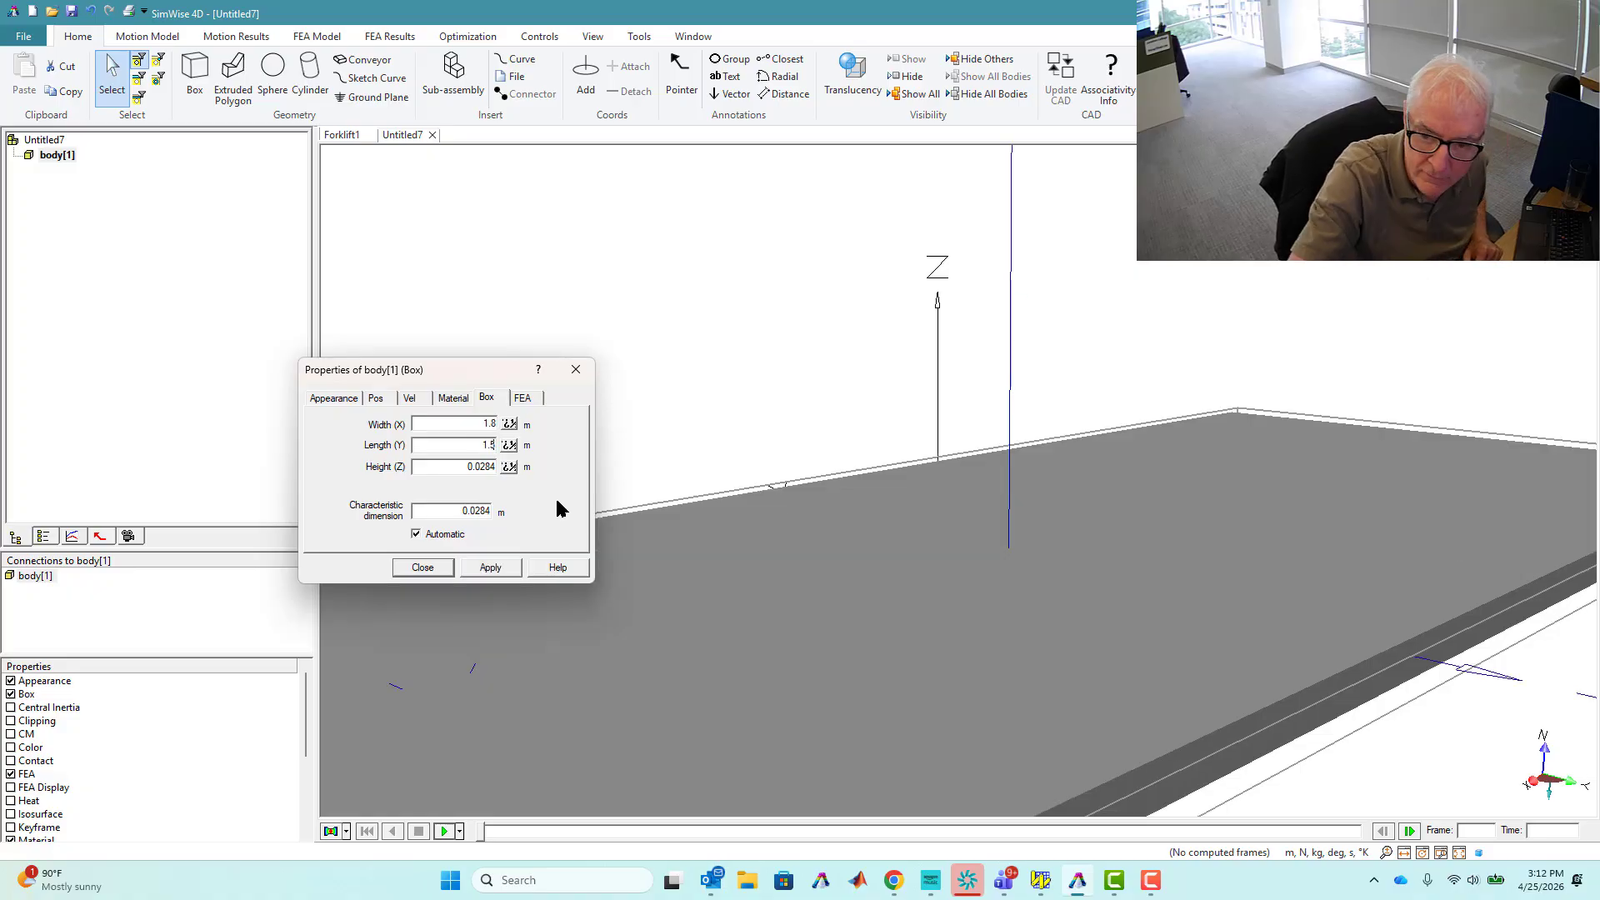
key("Tab")
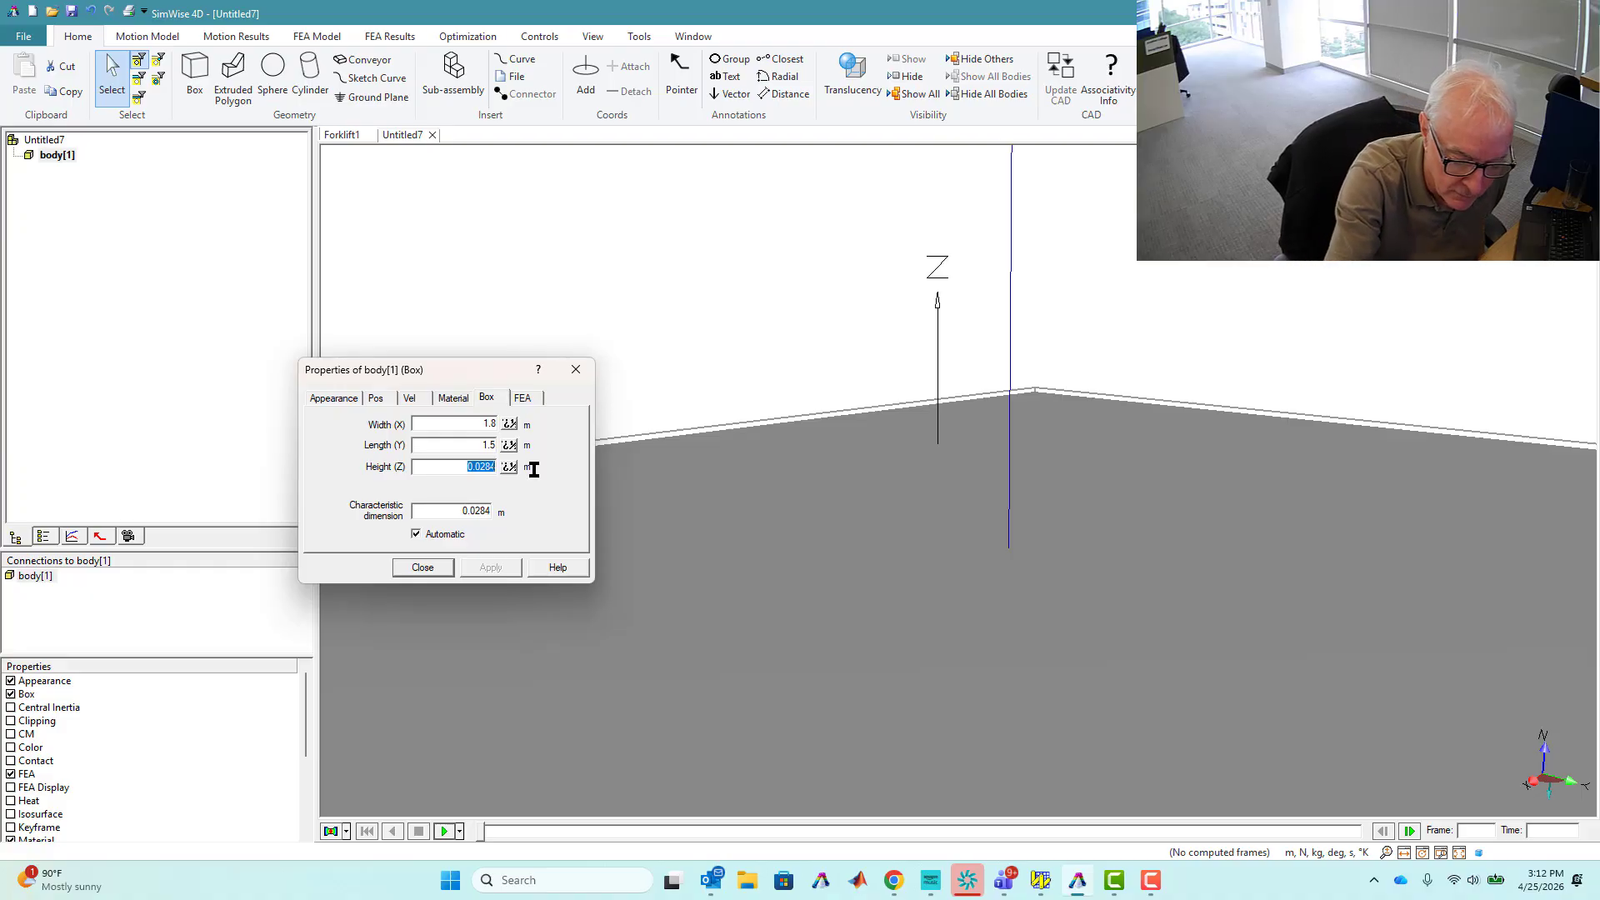
type("0")
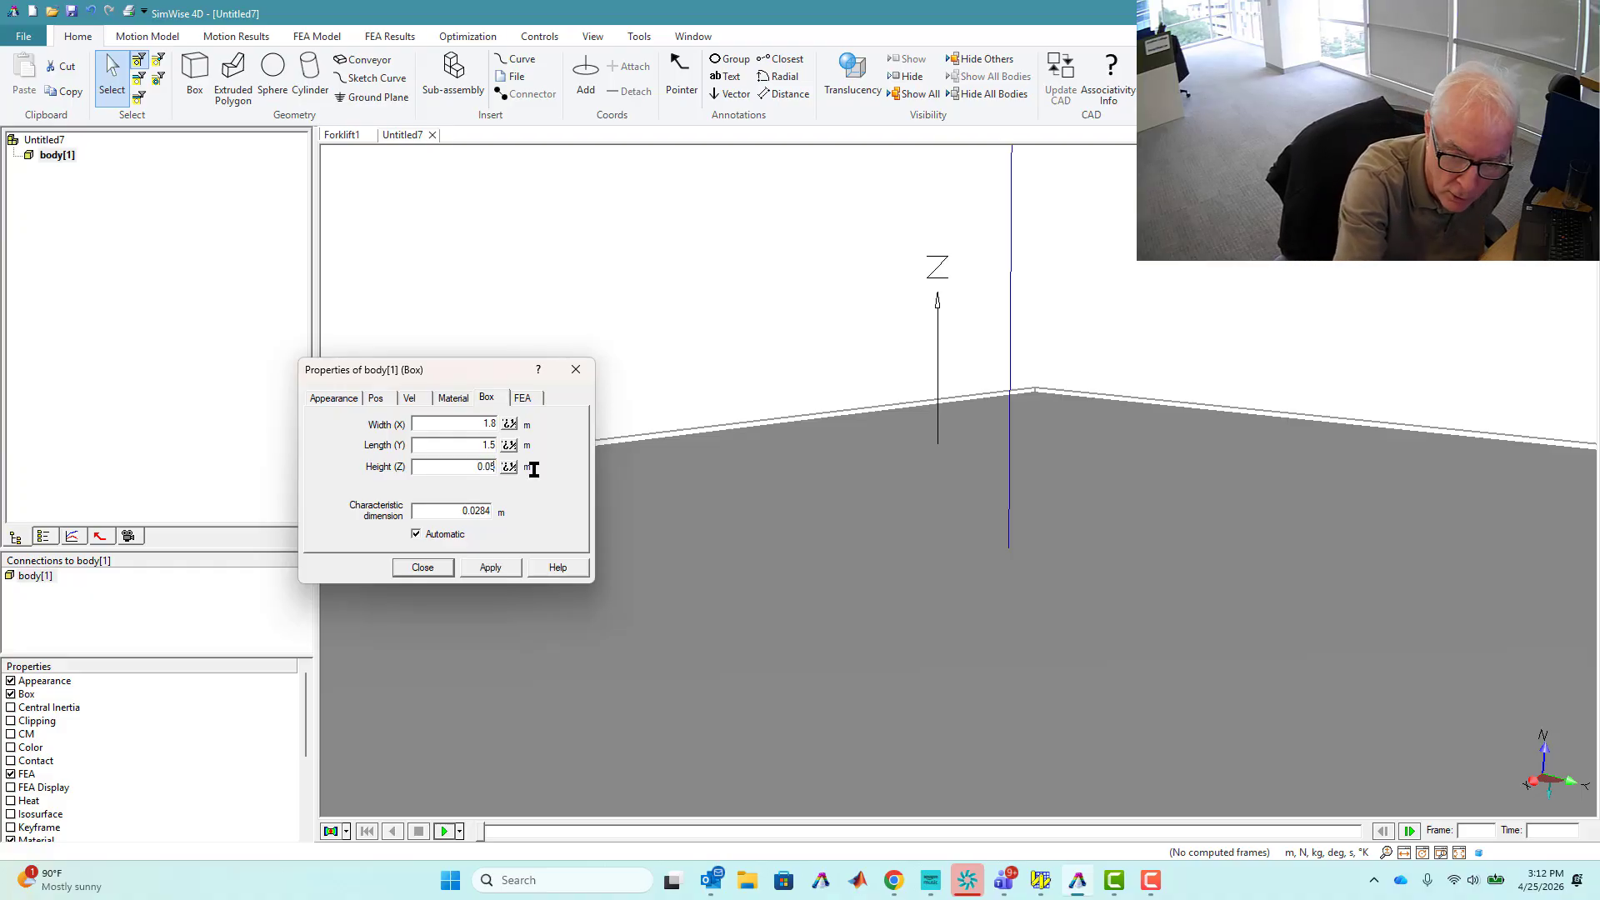
key("Return")
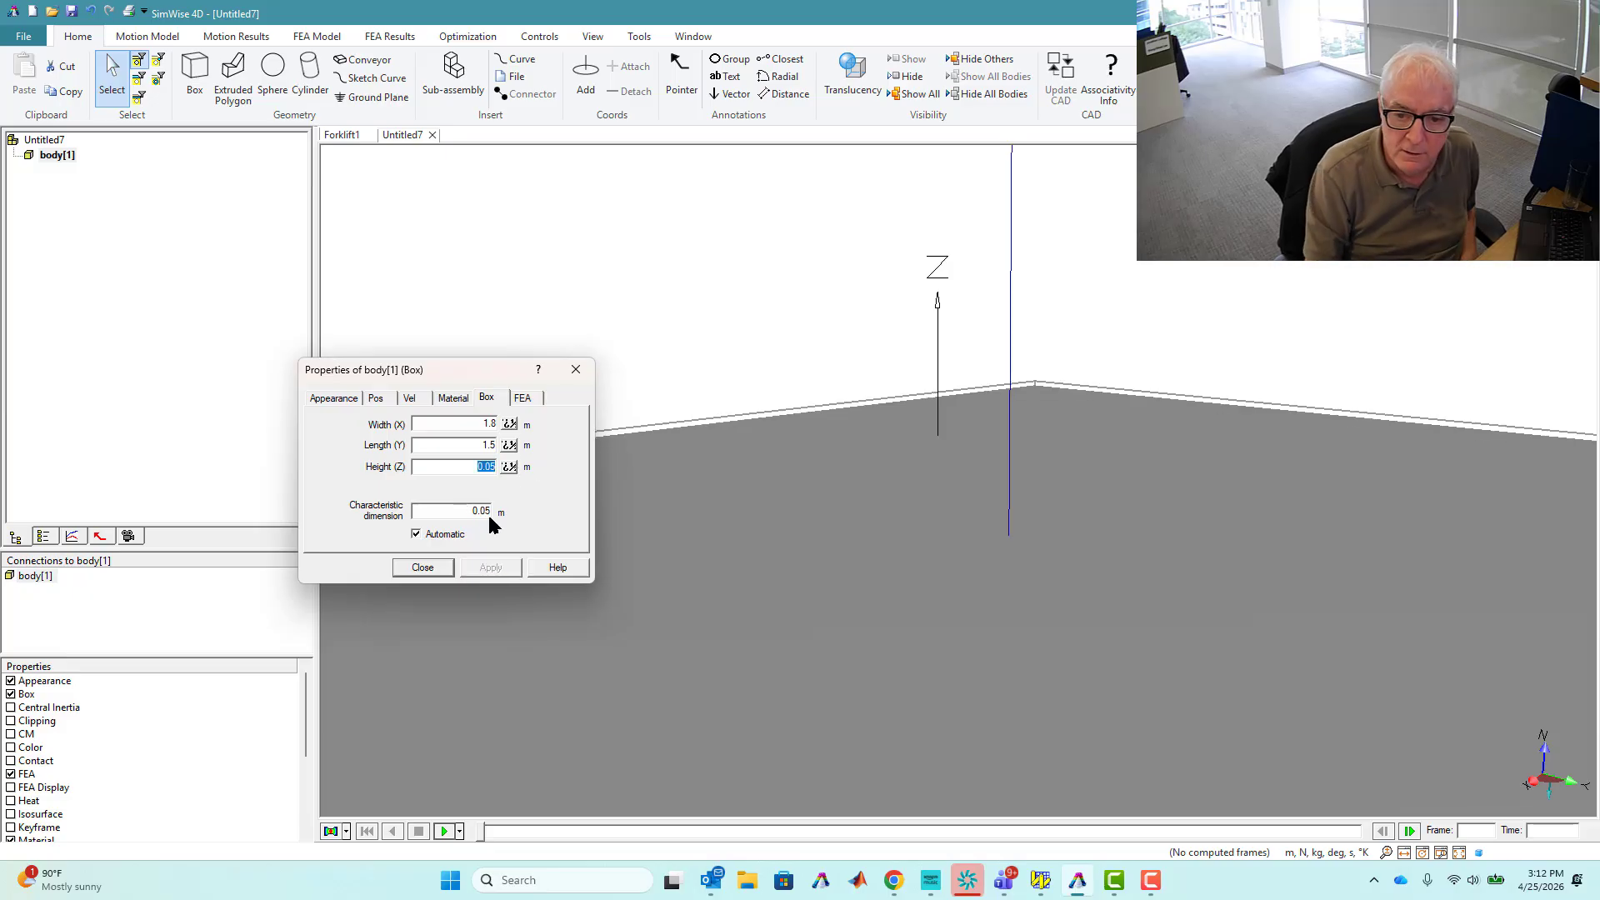
left_click(423, 568)
Centre the plate on the world origin by setting its X, Y and Z positions to 0
right_click(515, 312)
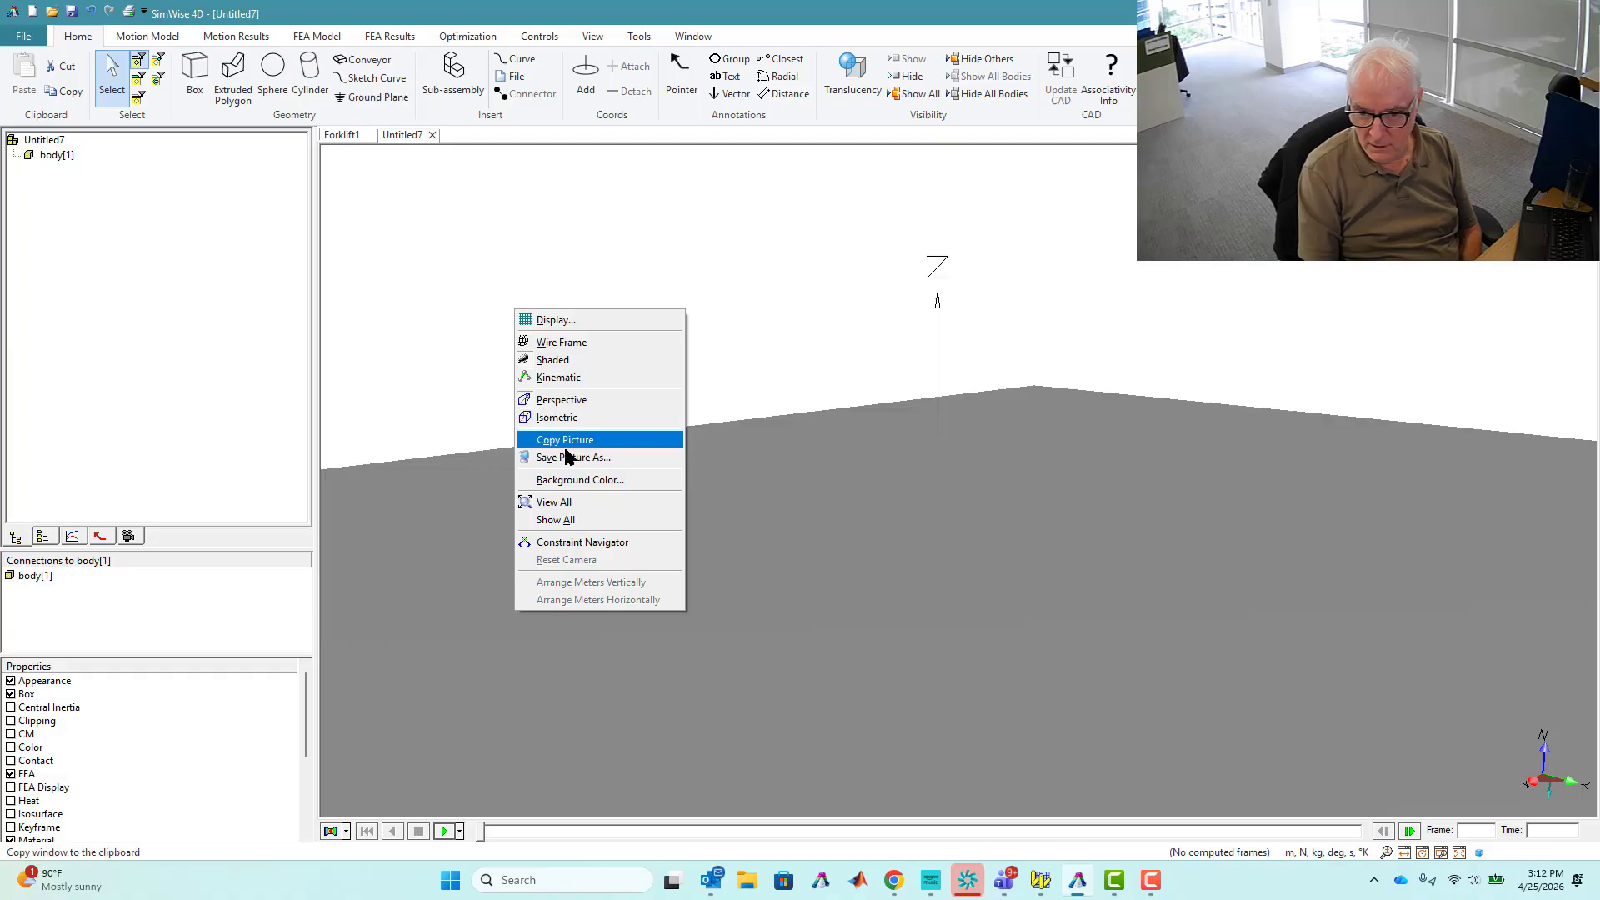
left_click(570, 502)
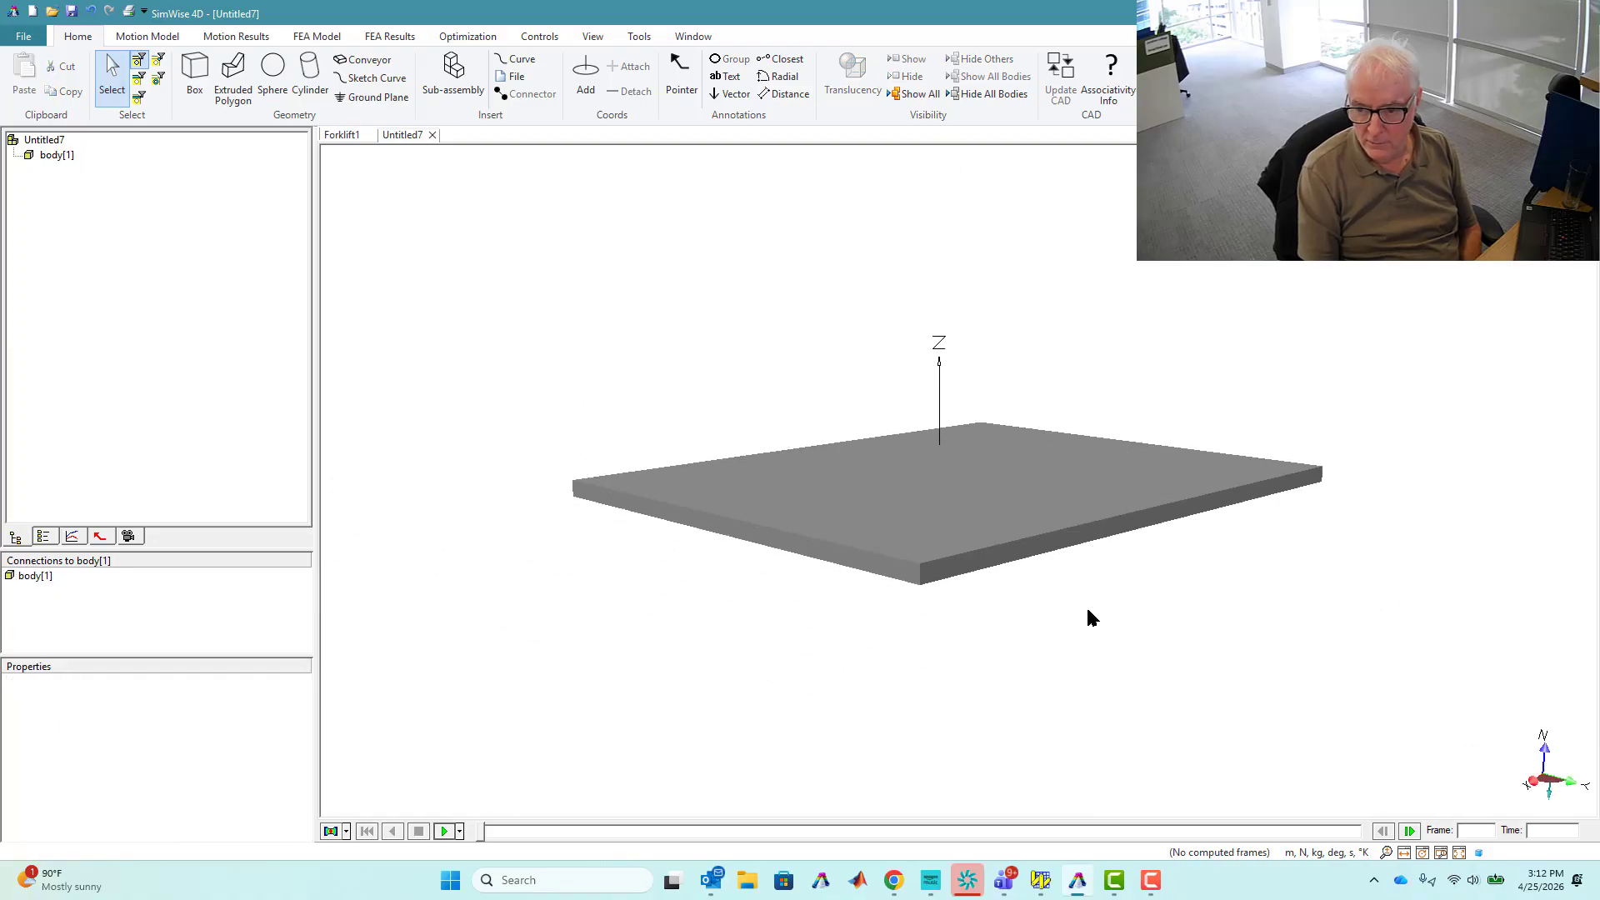
middle_click_drag(1090, 617, 986, 654)
left_click(917, 521)
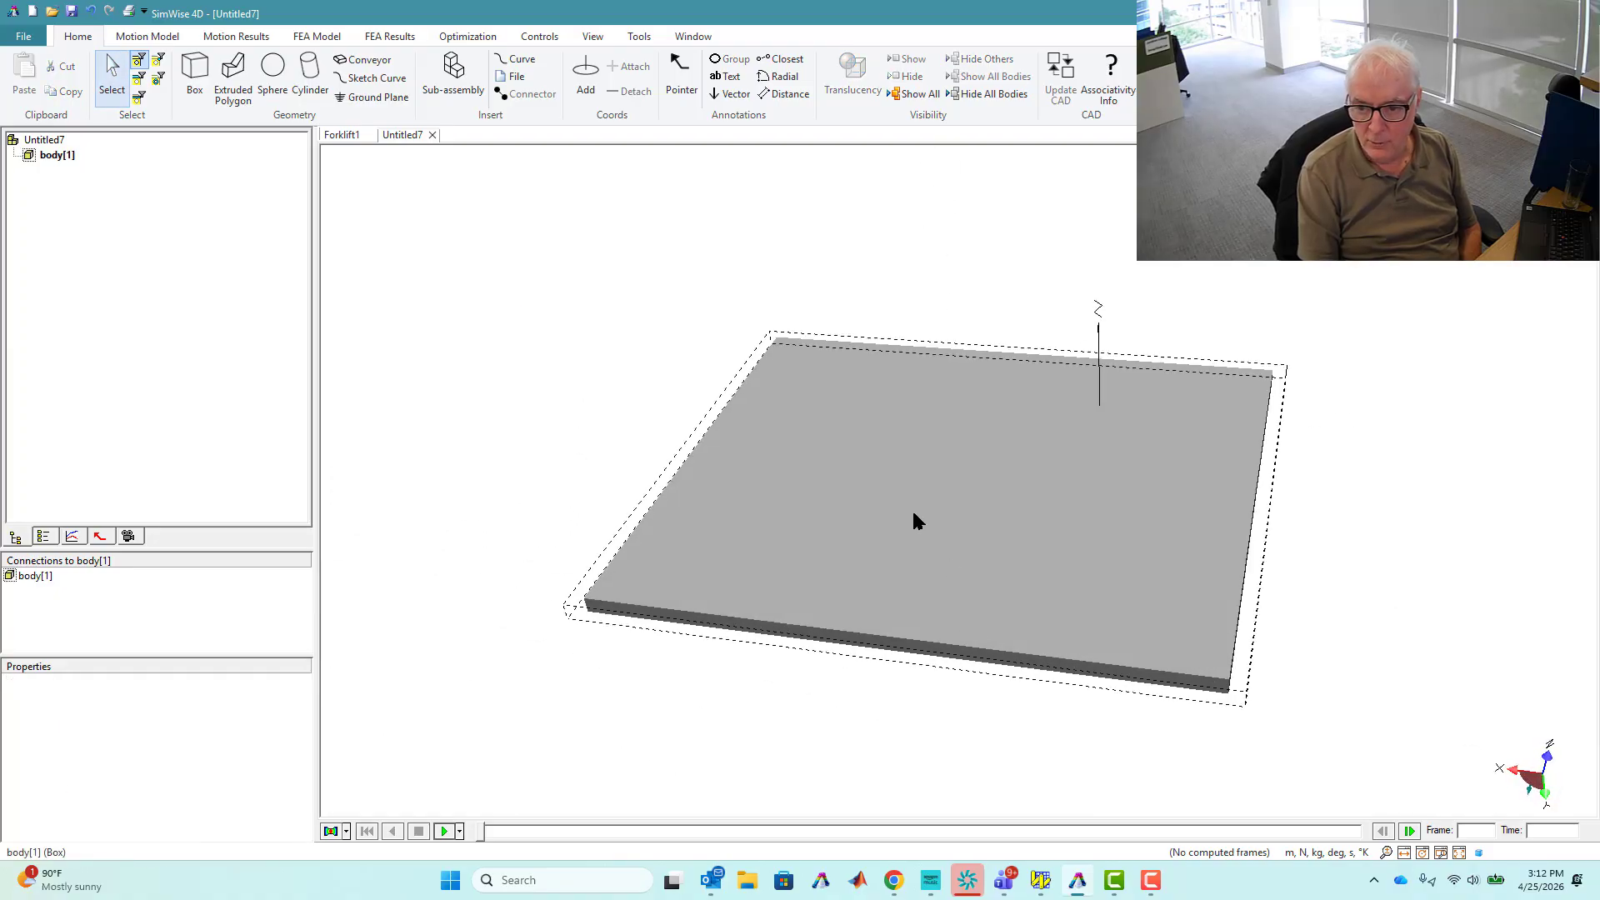
double_click(888, 497)
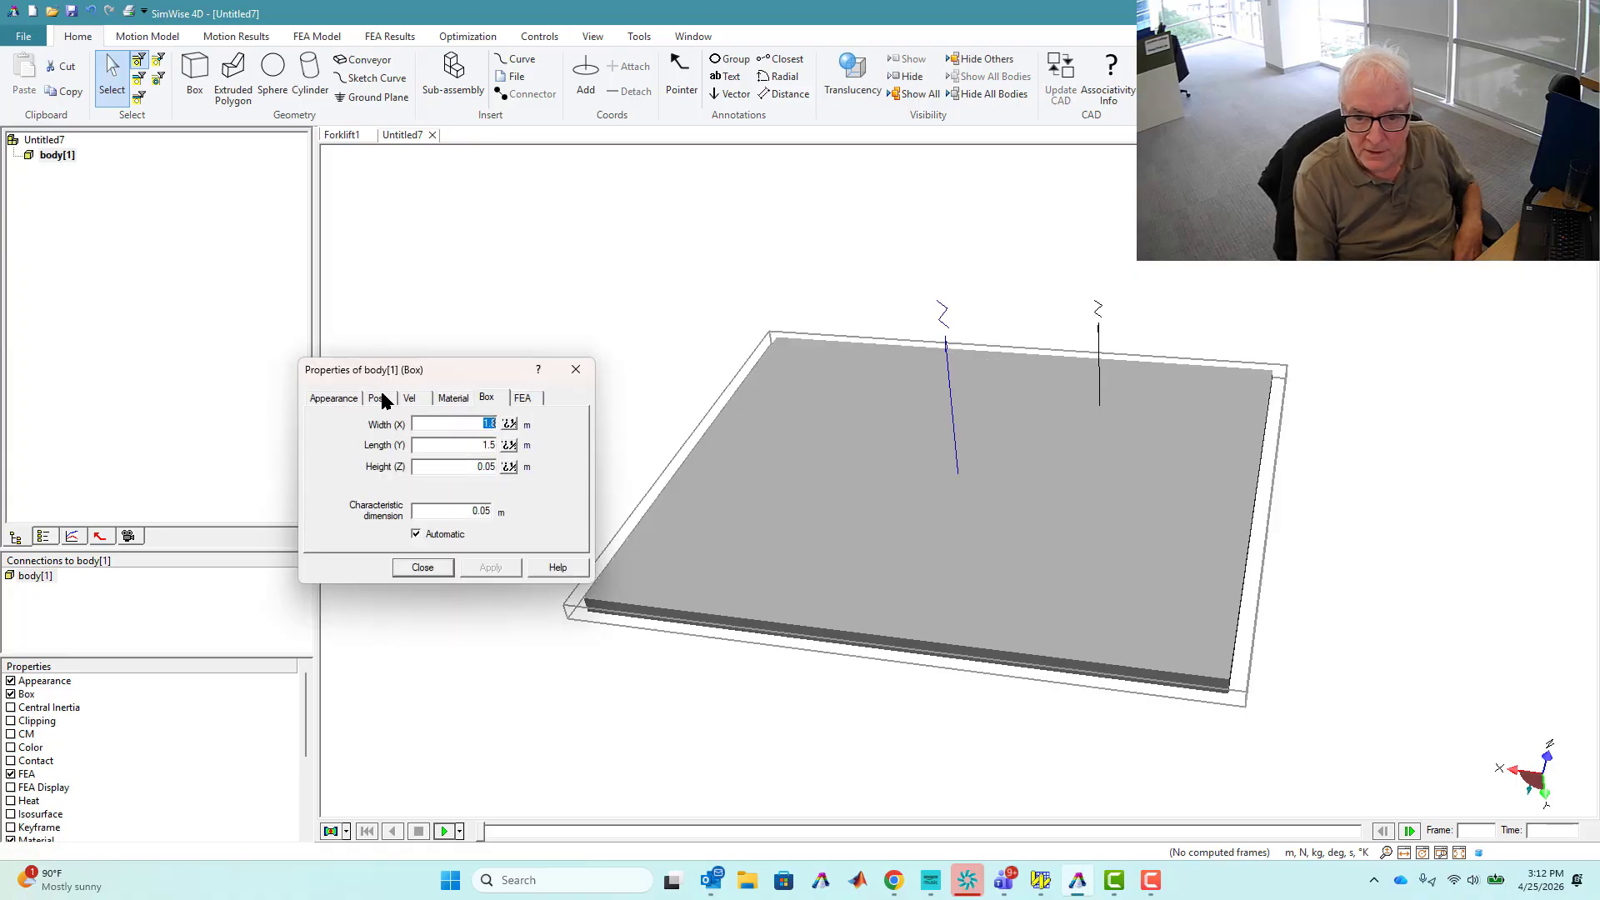
left_click(379, 397)
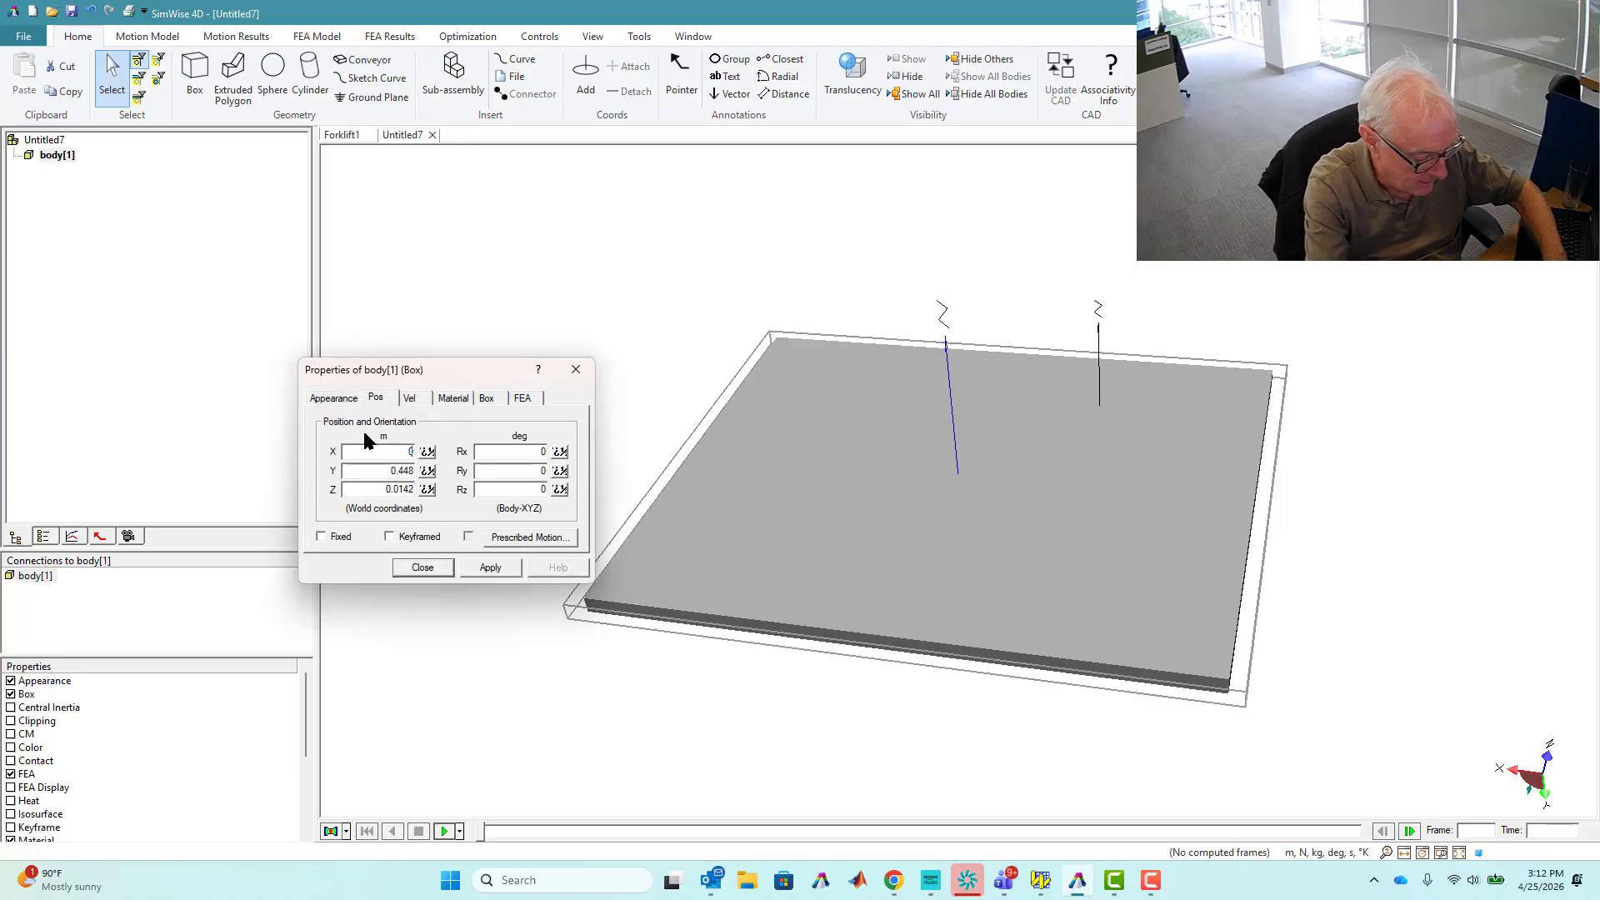
key("Tab")
type("0")
key("Tab")
type("0")
key("Tab")
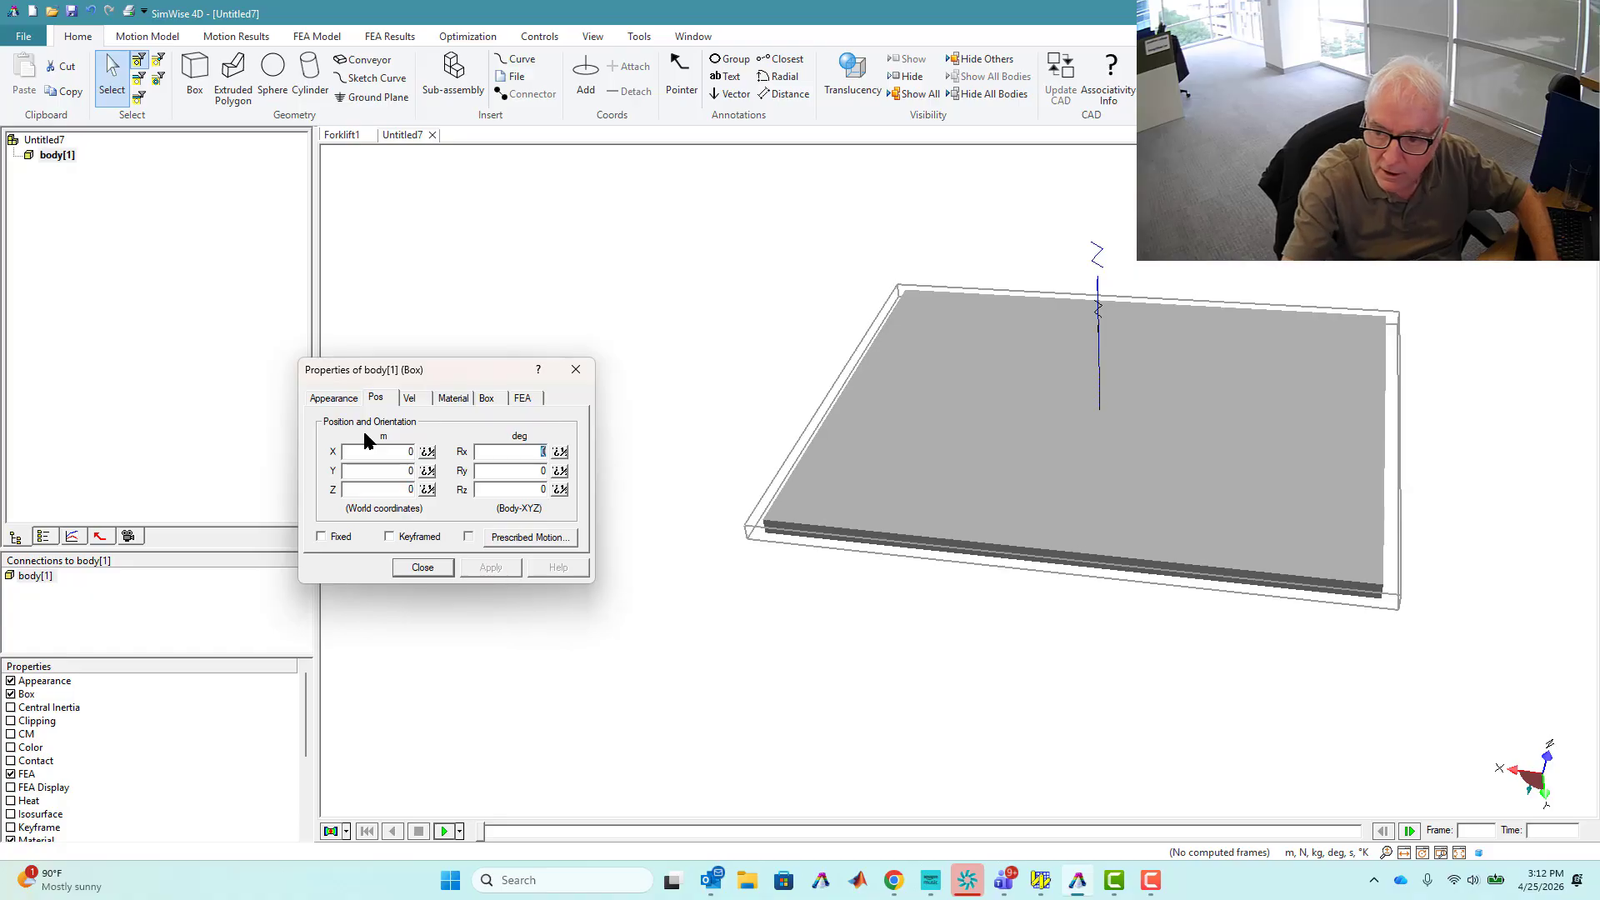
left_click(422, 568)
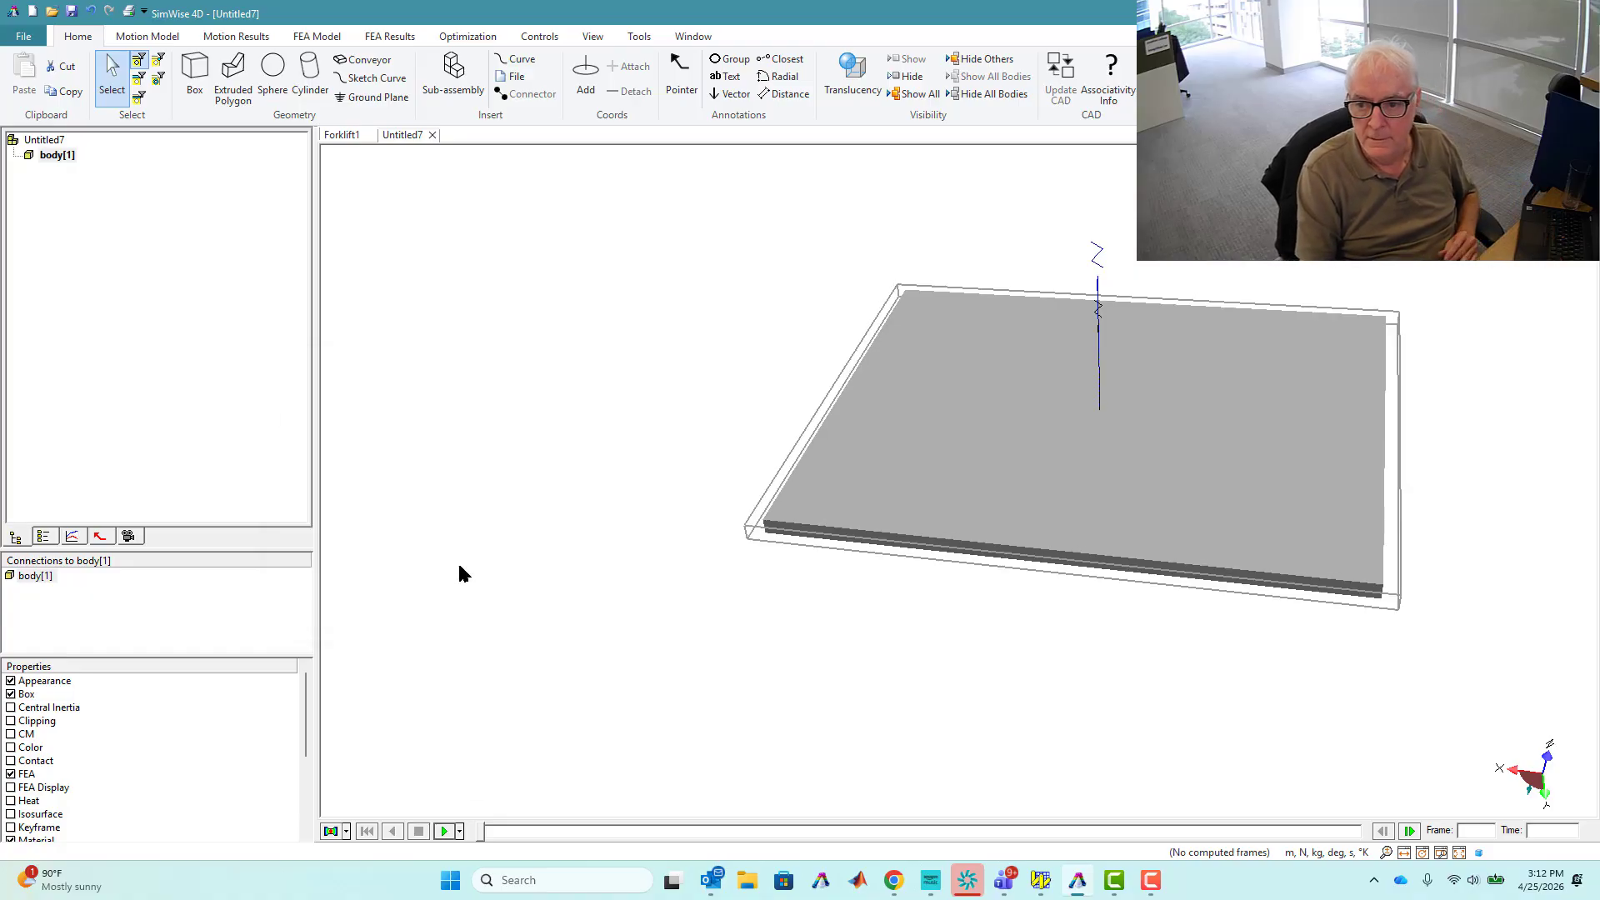
Run the motion simulation of the unconstrained plate and return it to the first frame
left_click(582, 435)
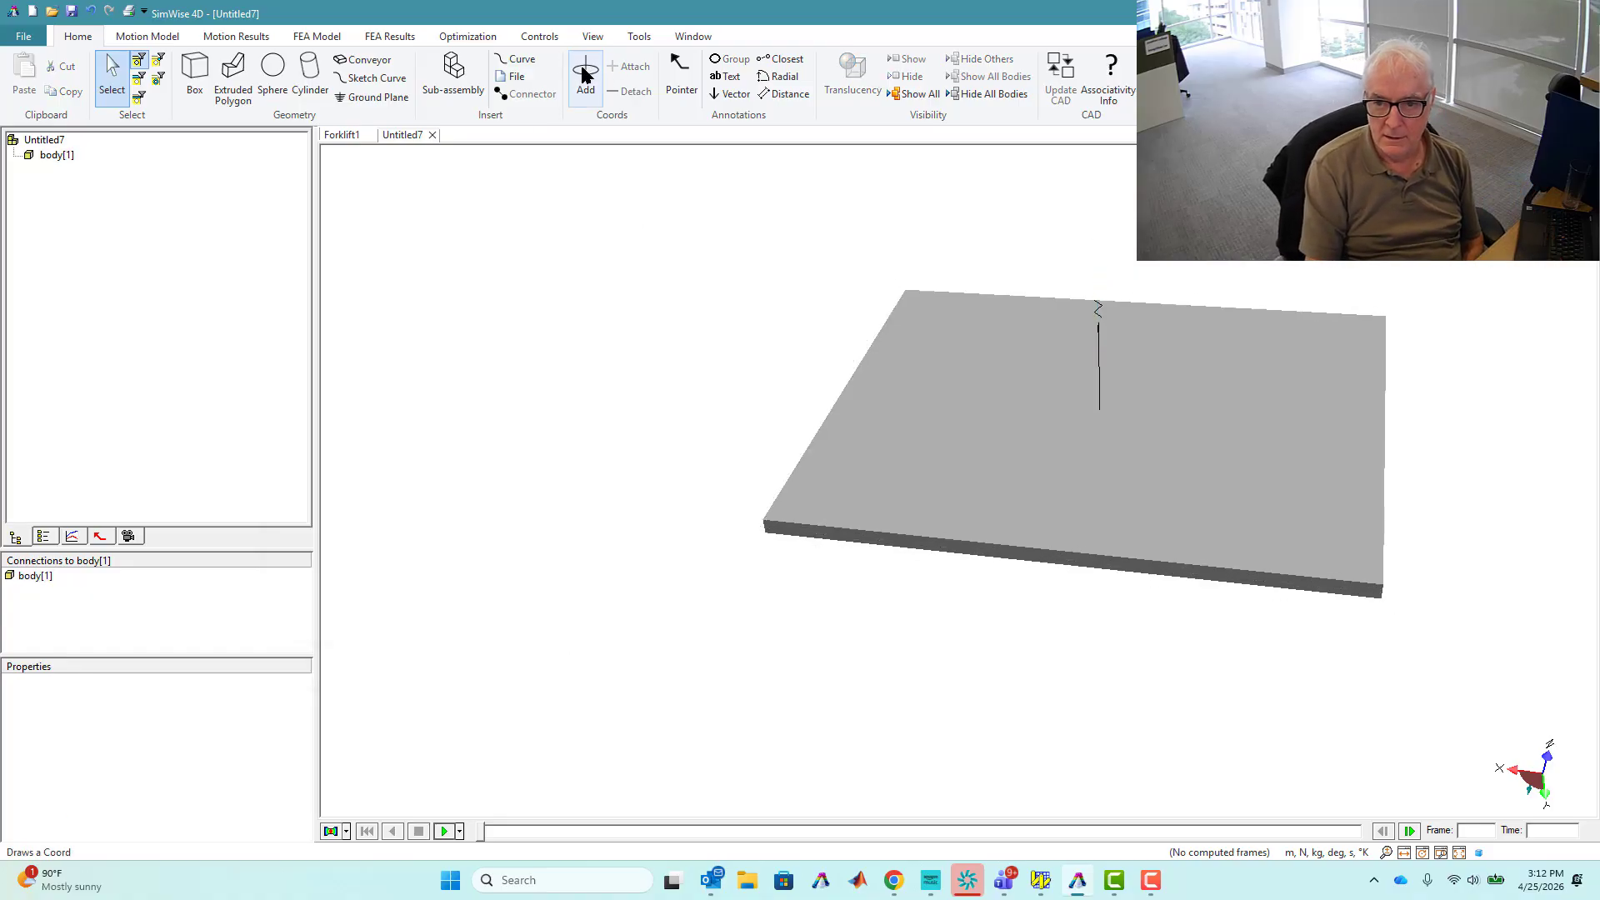
left_click(1003, 407)
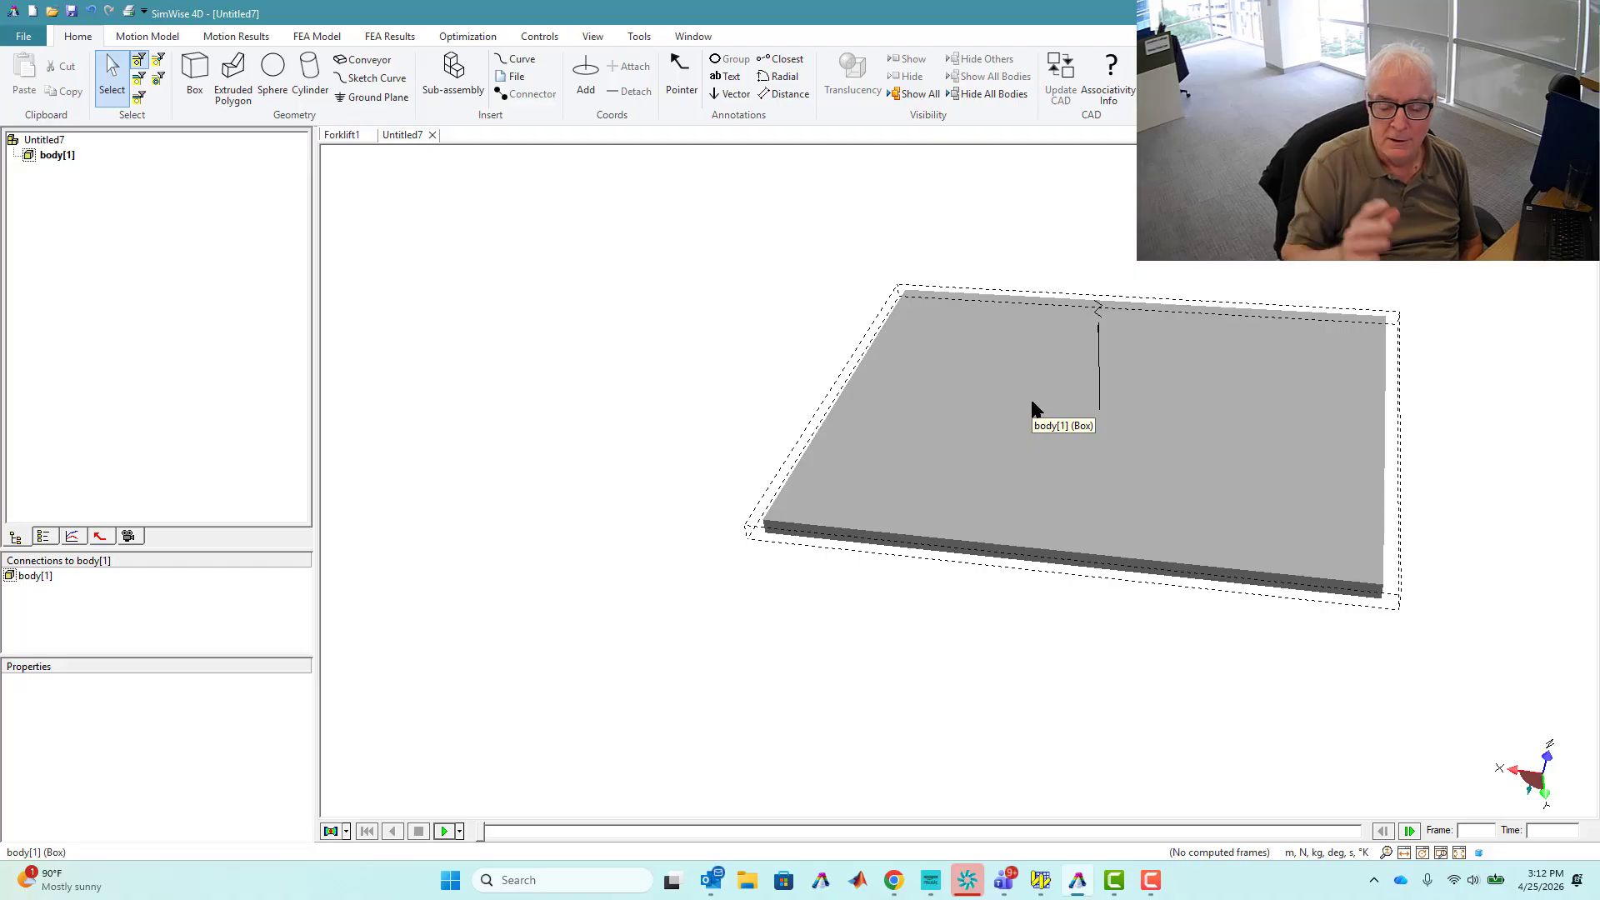
key("Escape")
left_click(446, 831)
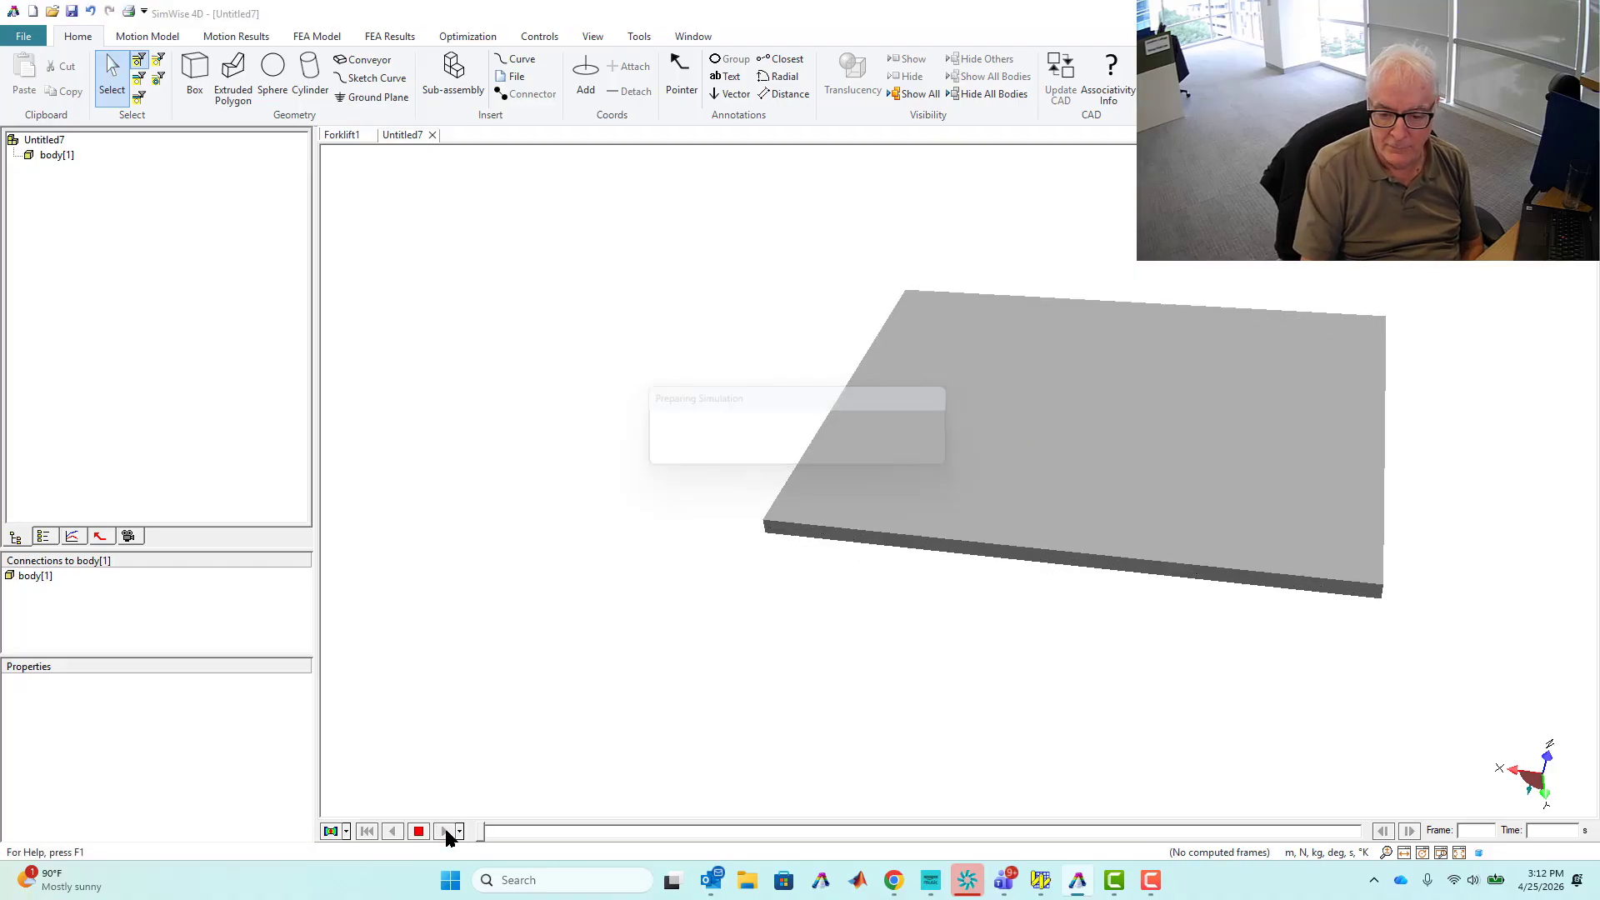
left_click(367, 832)
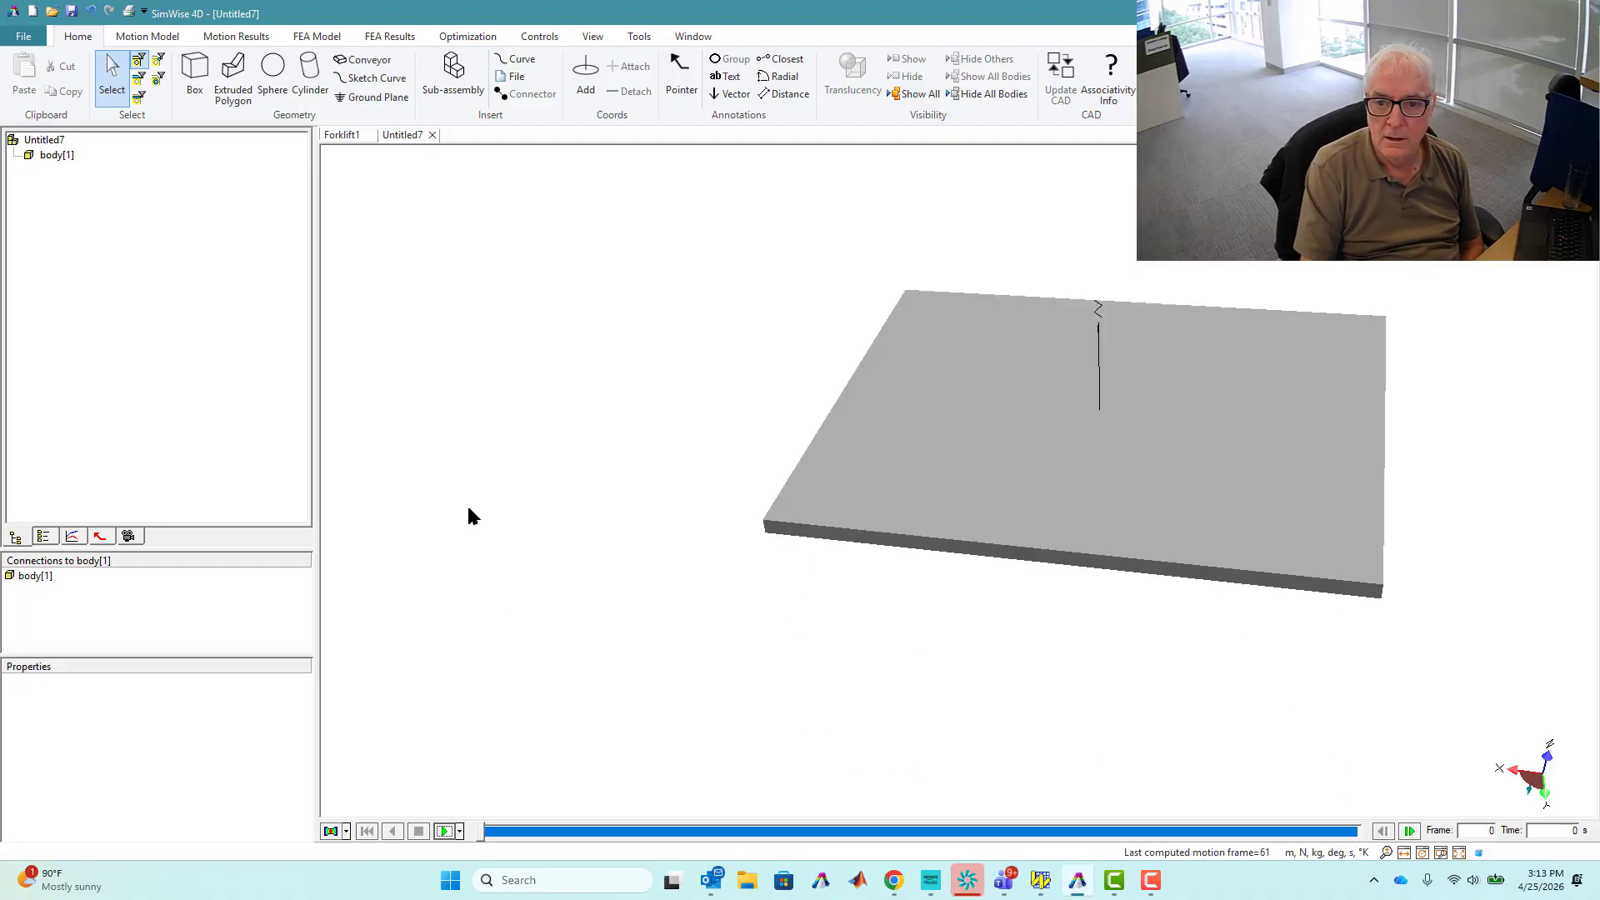
Add three coords to the plate's top face, one toward the positive X edge and one near each negative X corner
left_click(586, 73)
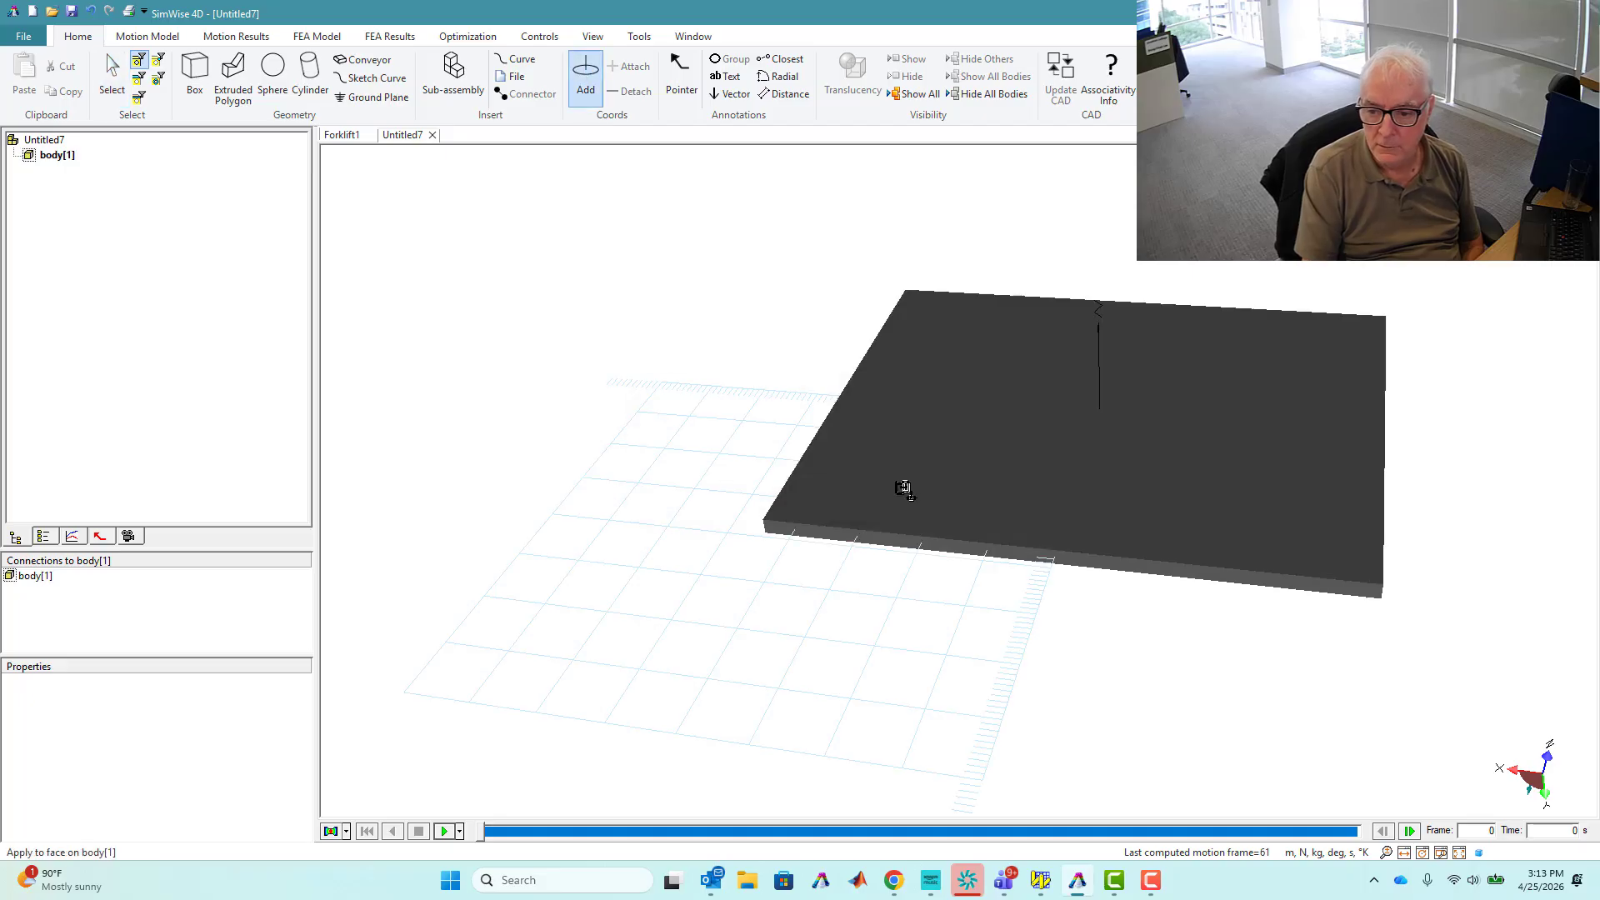
left_click(927, 388)
left_click(586, 79)
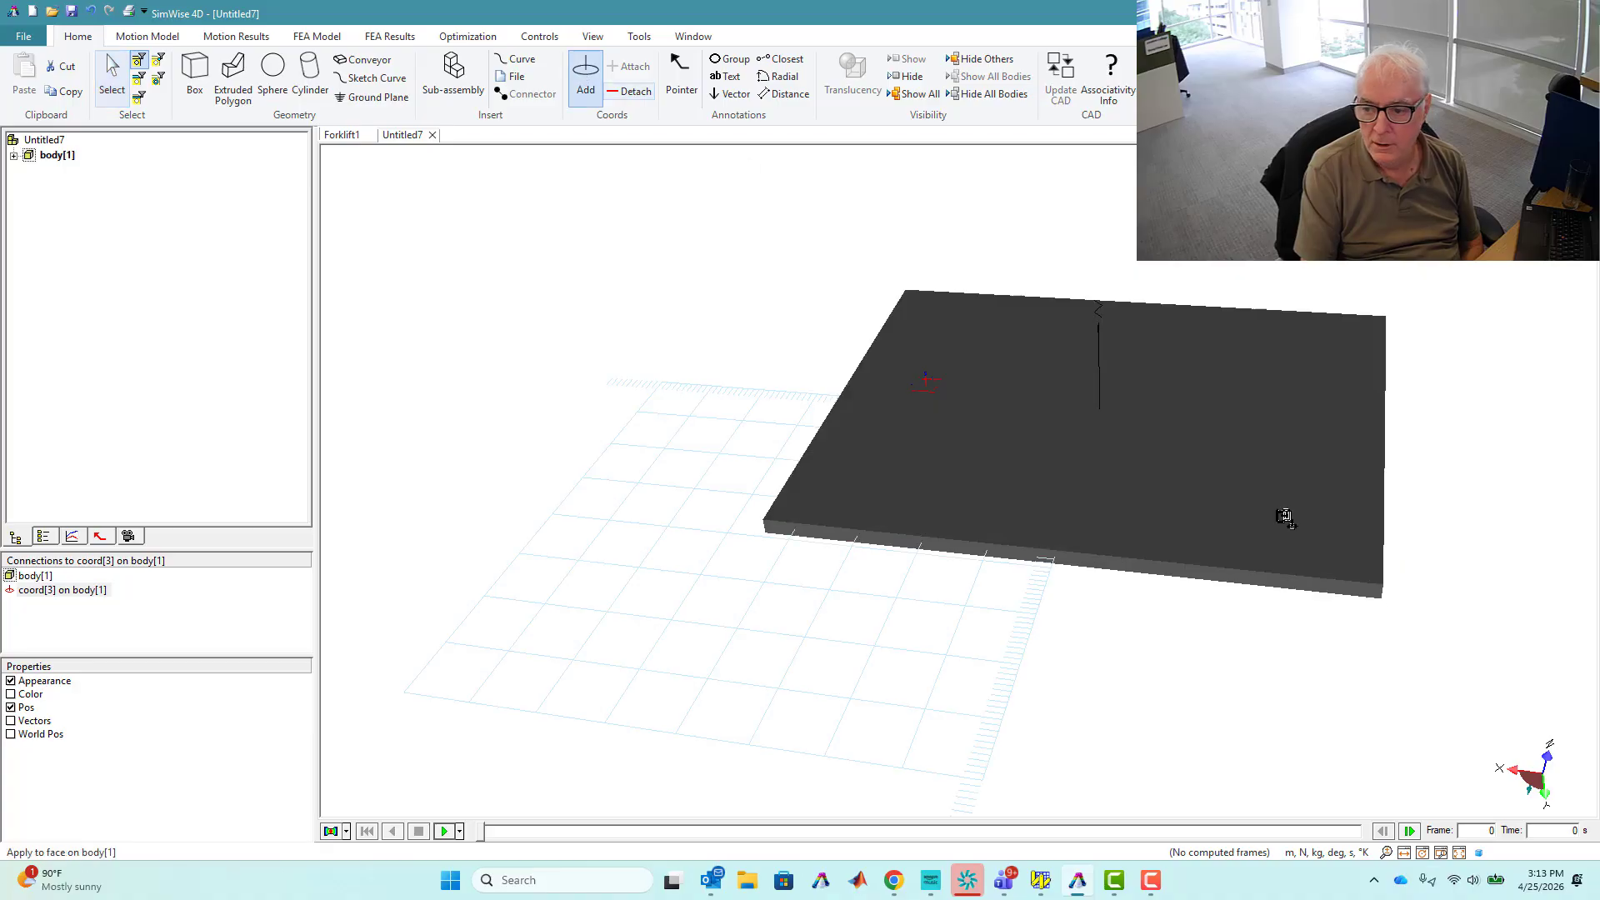
left_click(1319, 562)
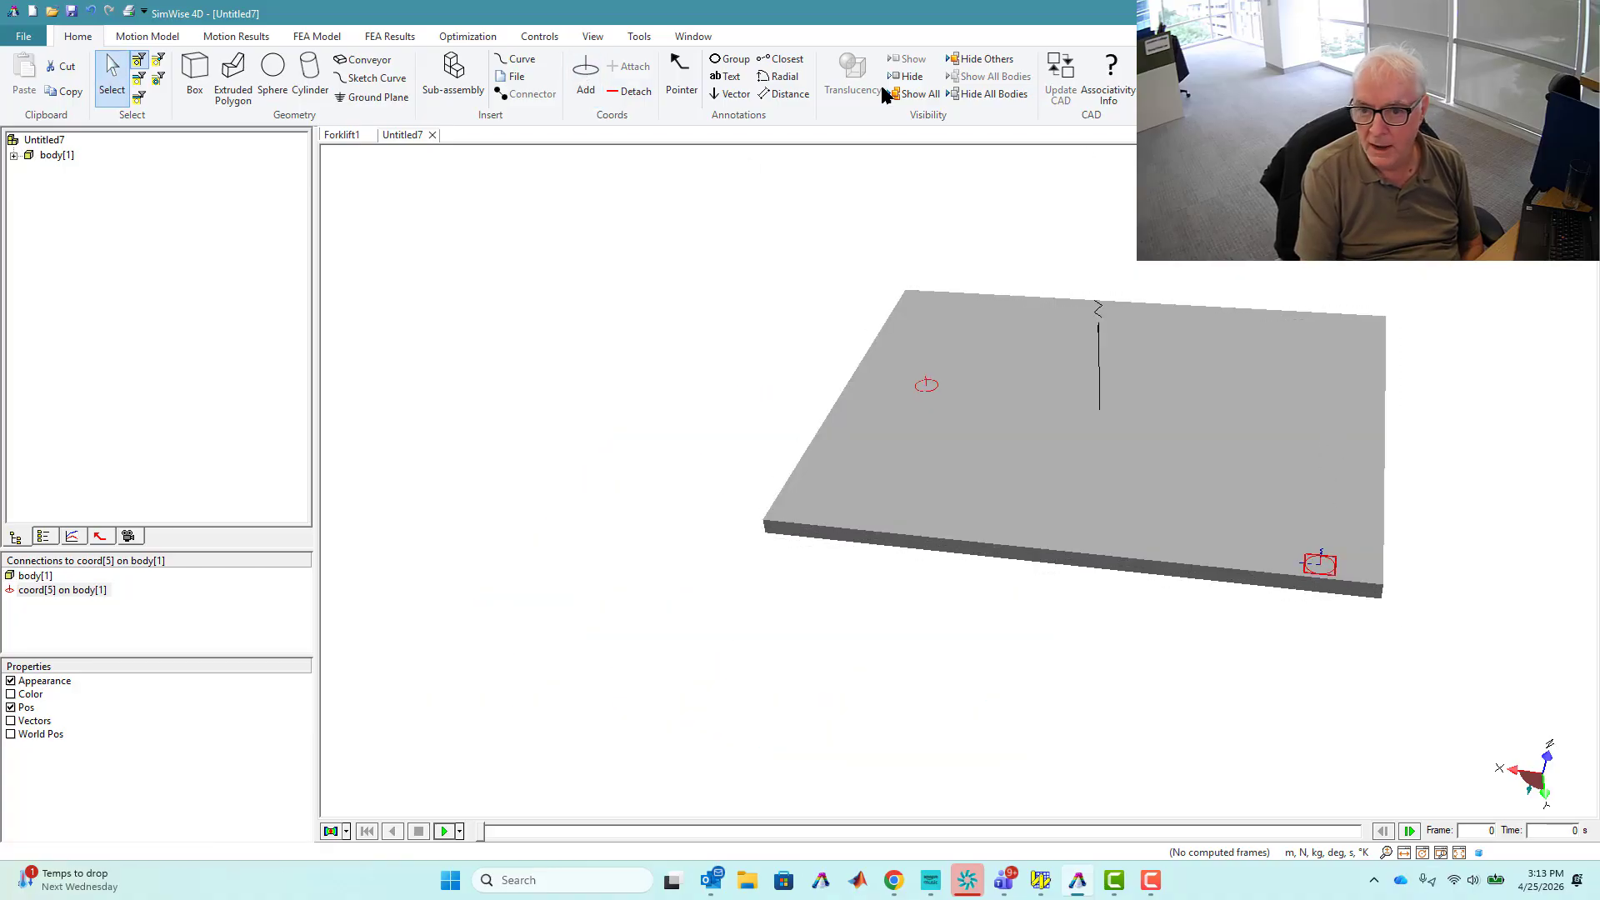
left_click(586, 79)
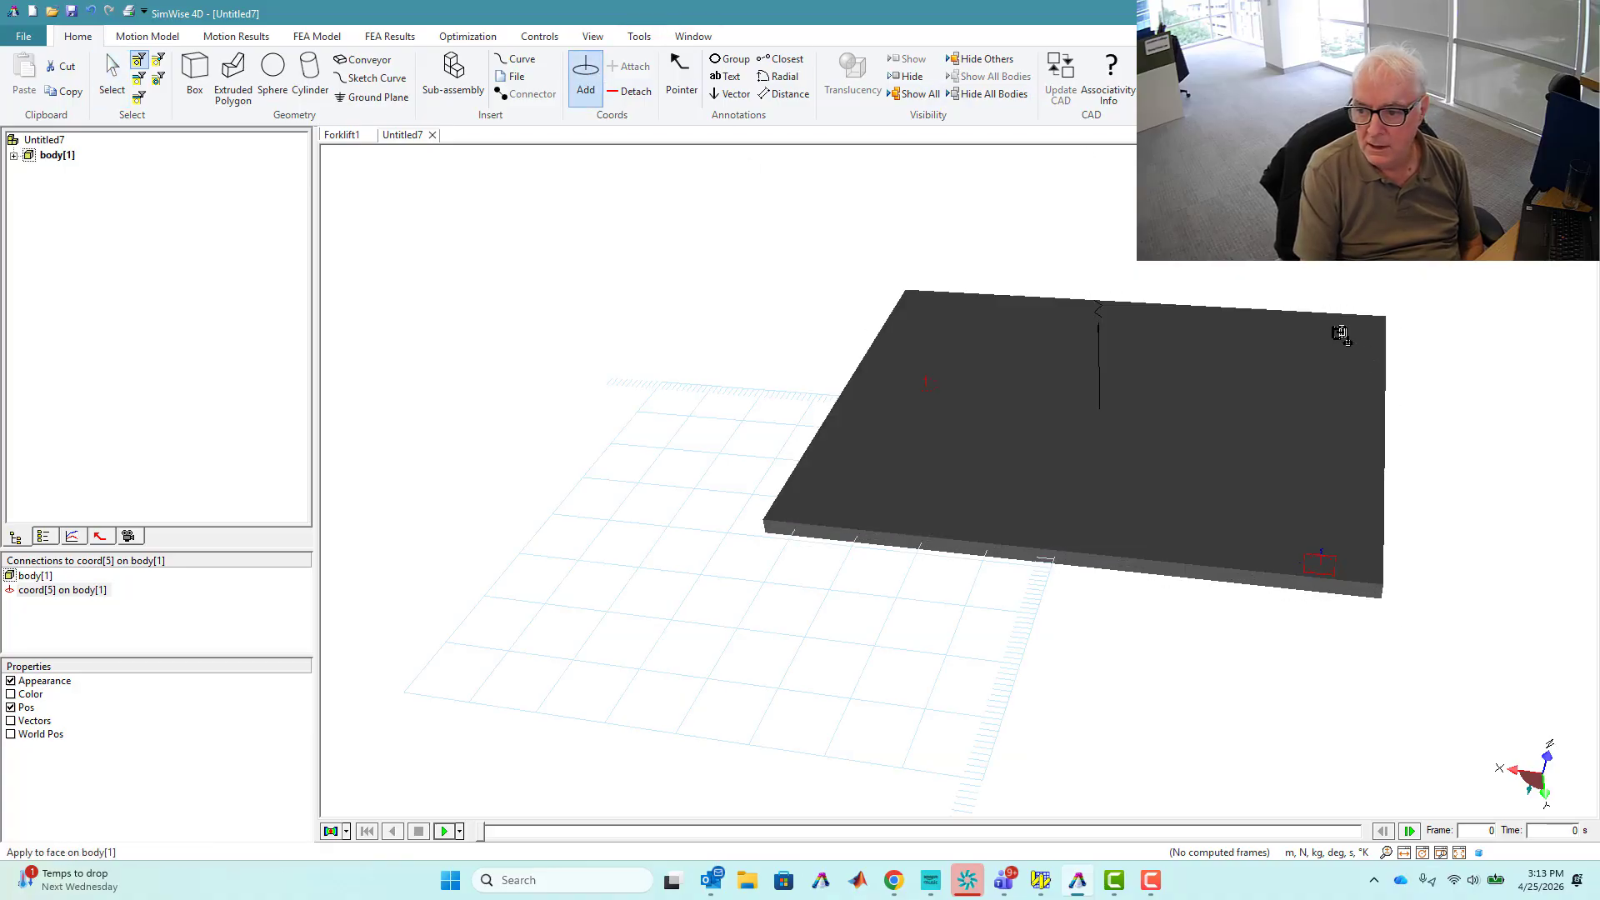
left_click(1340, 333)
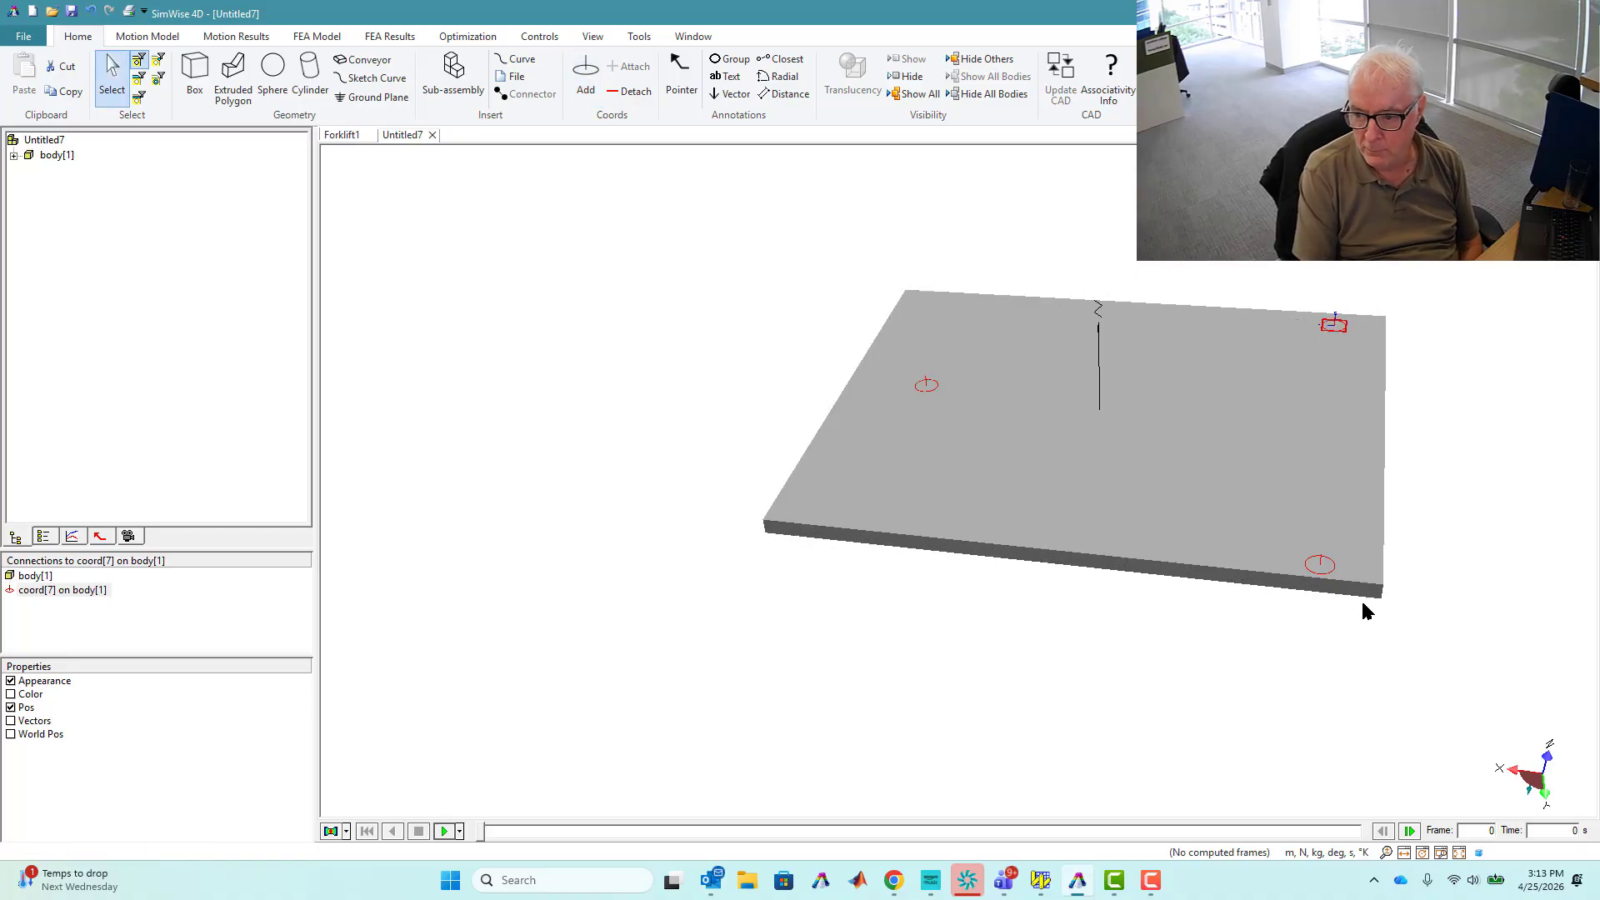
Move the coord near the plate's negative X, positive Y corner to X -0.6 m and Y 0.75 m
double_click(1321, 567)
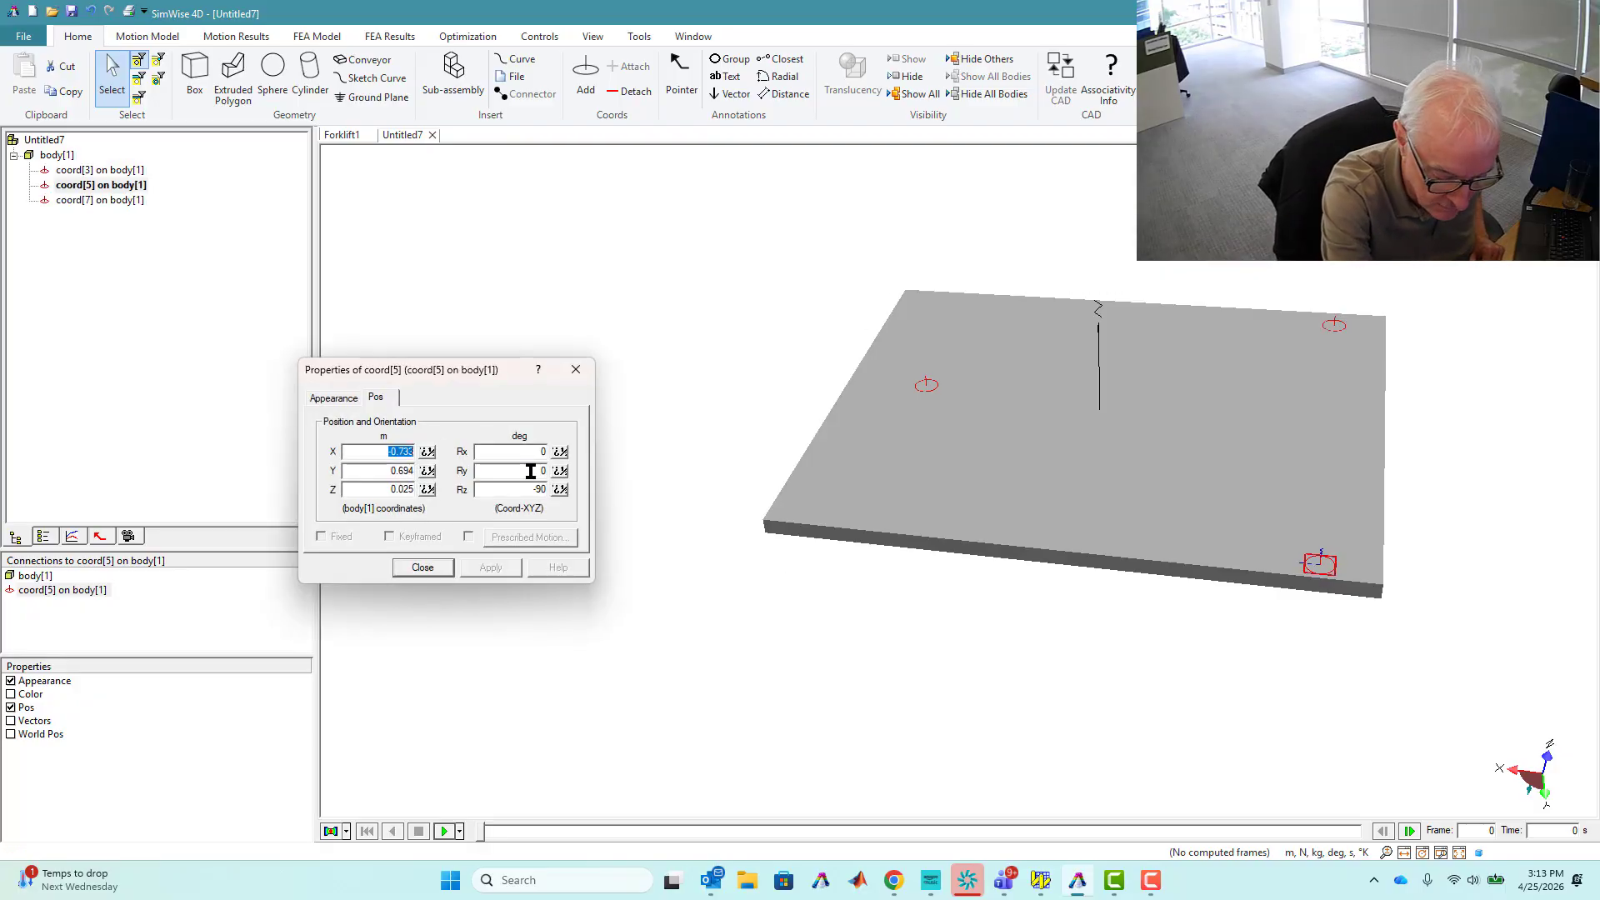
key("BackSpace")
type("-0.6")
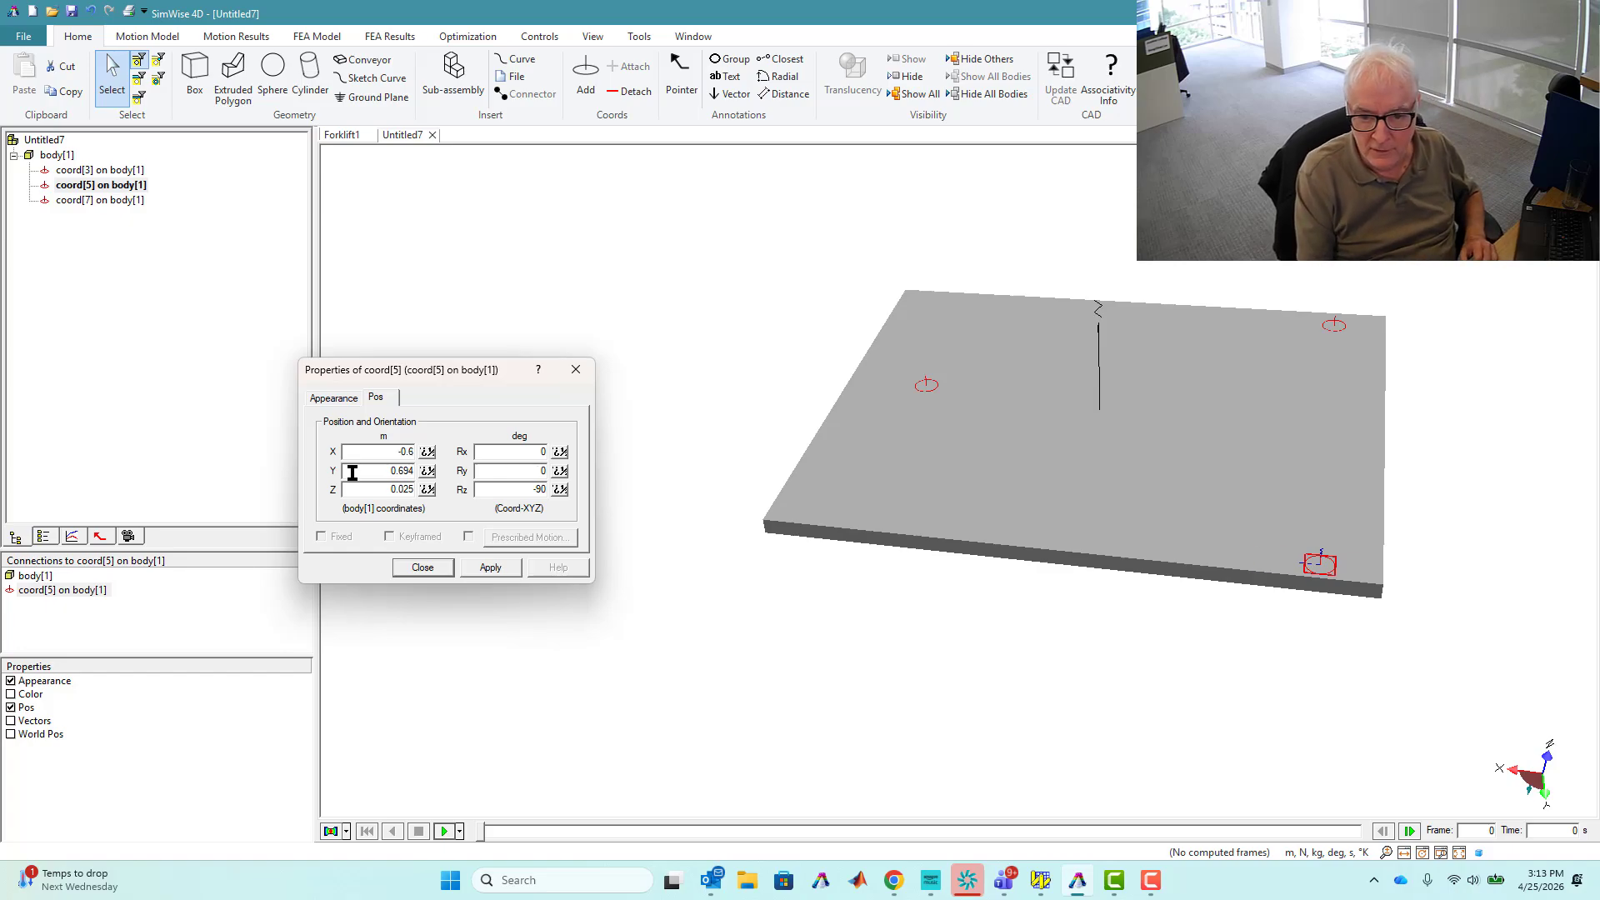
key("Tab")
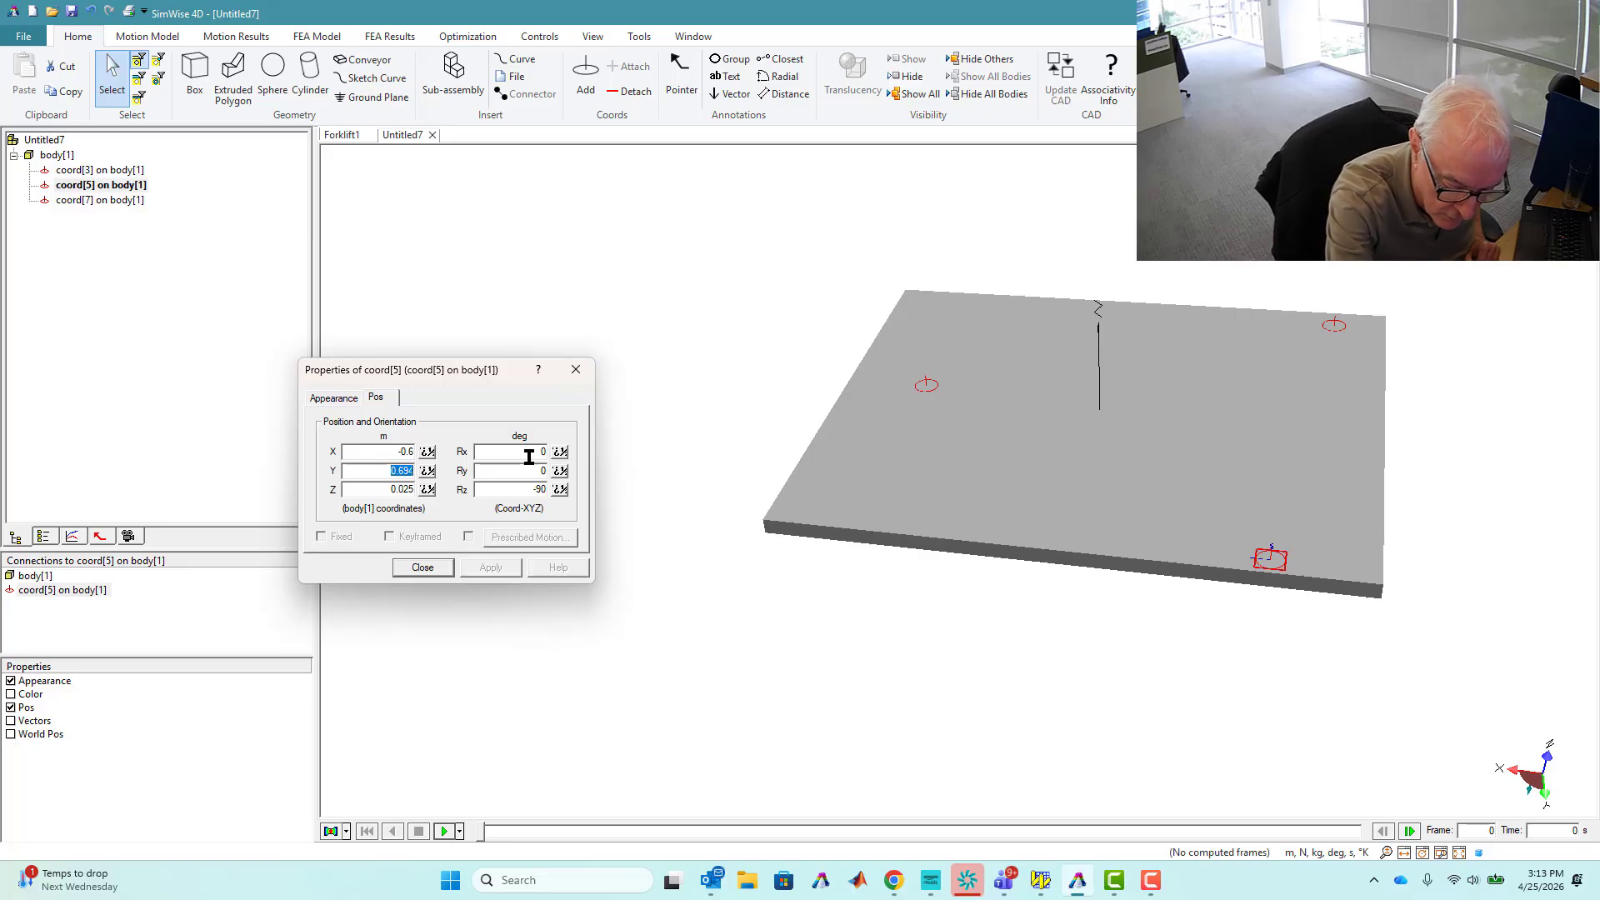
key("BackSpace")
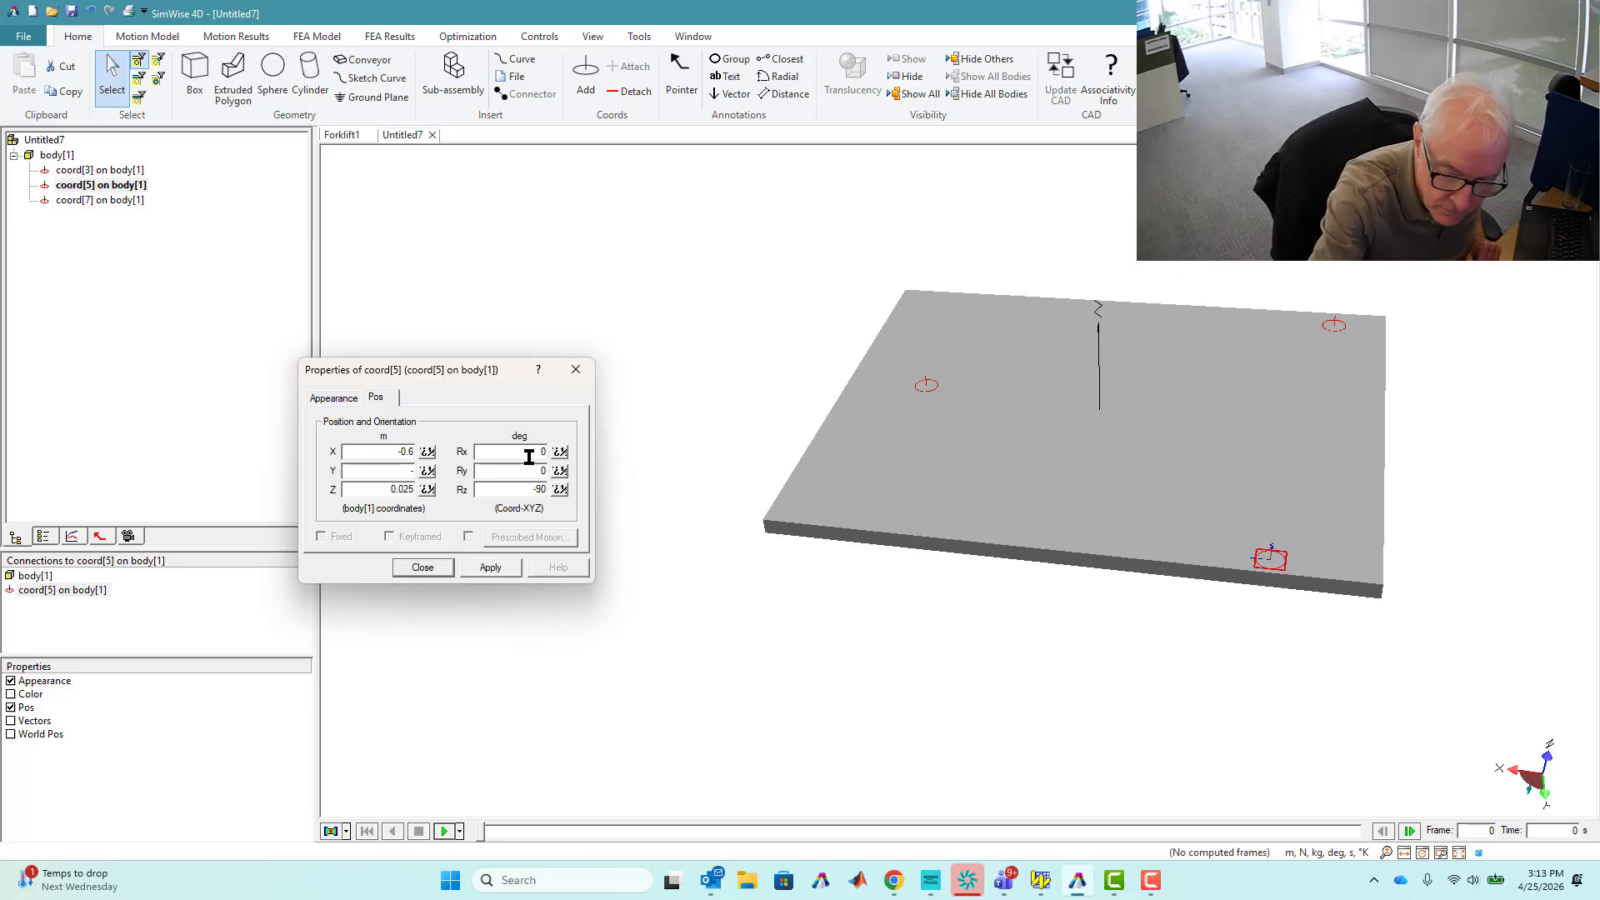
type("0.75")
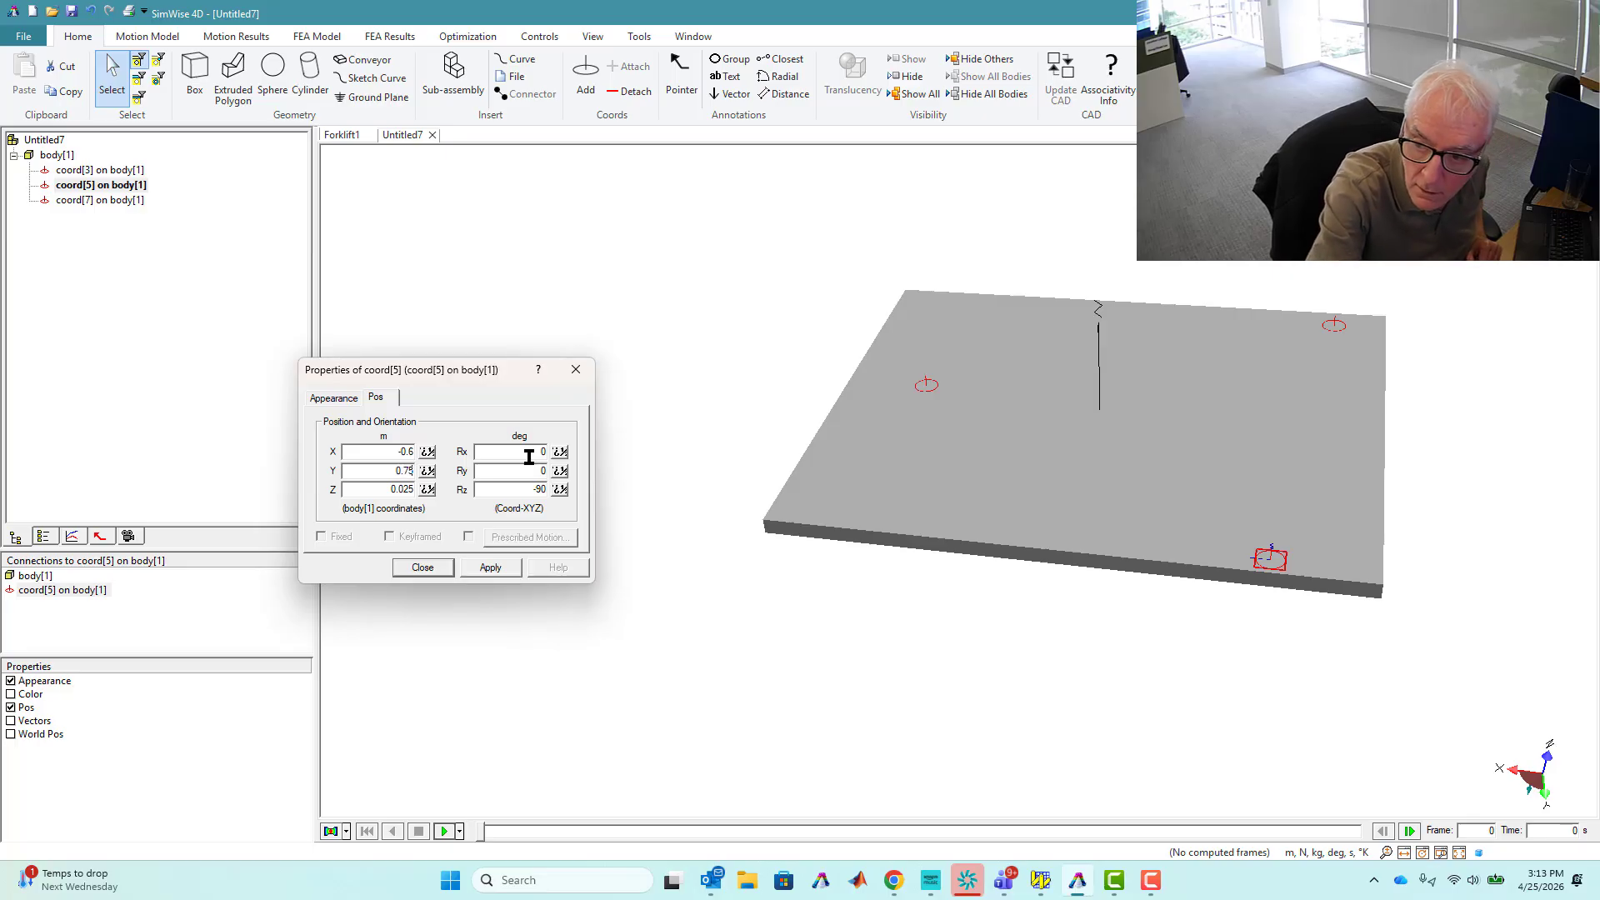
key("Return")
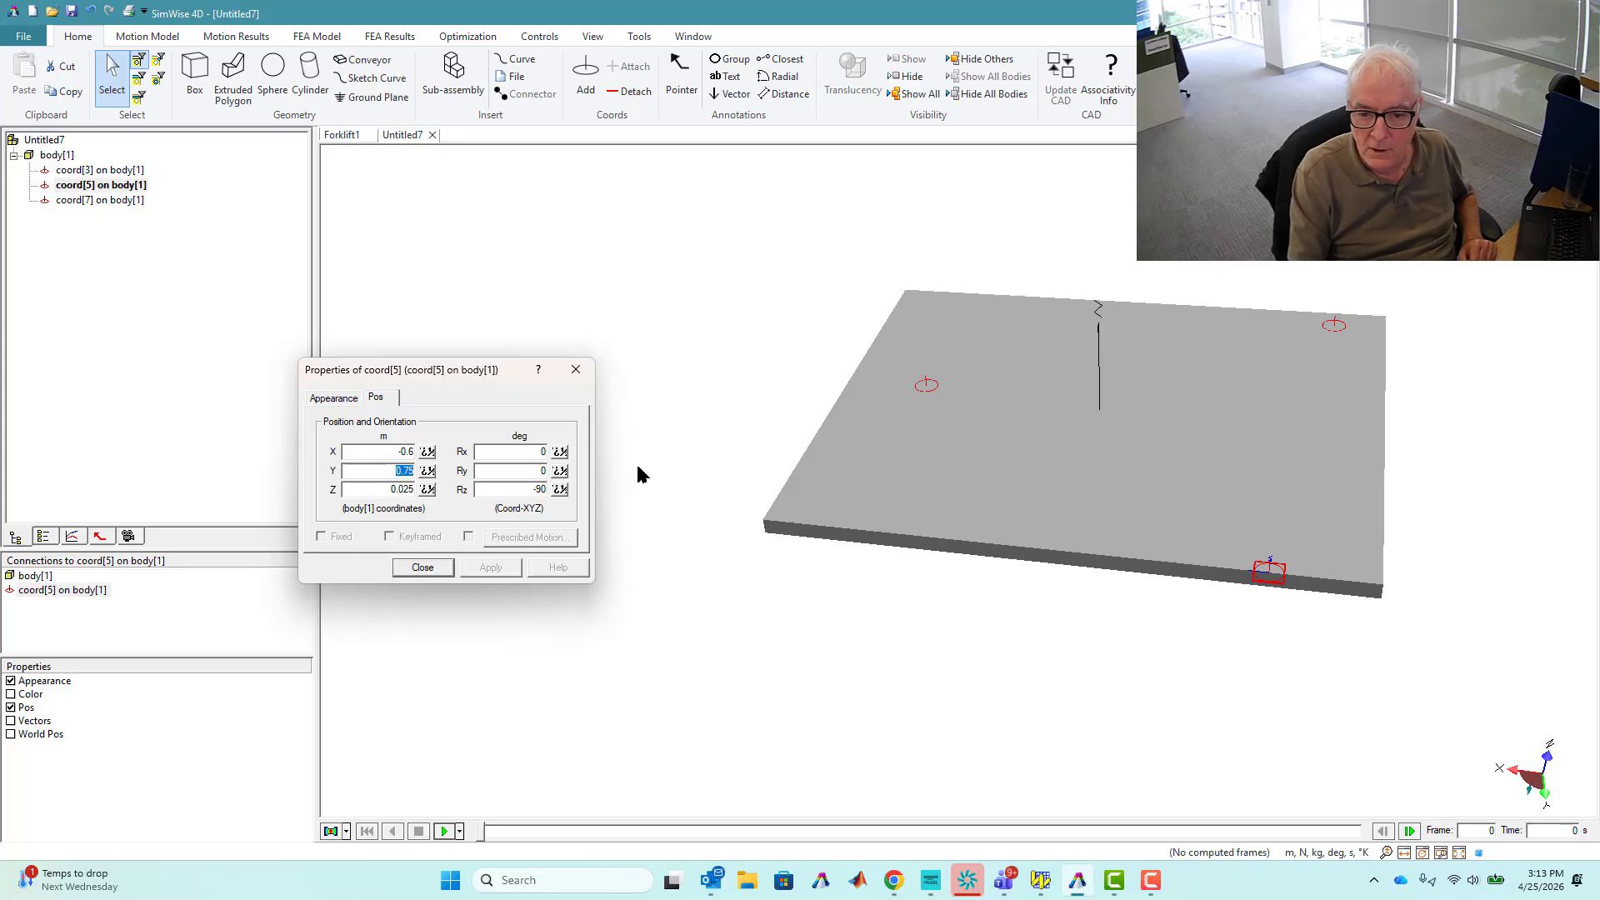
double_click(400, 490)
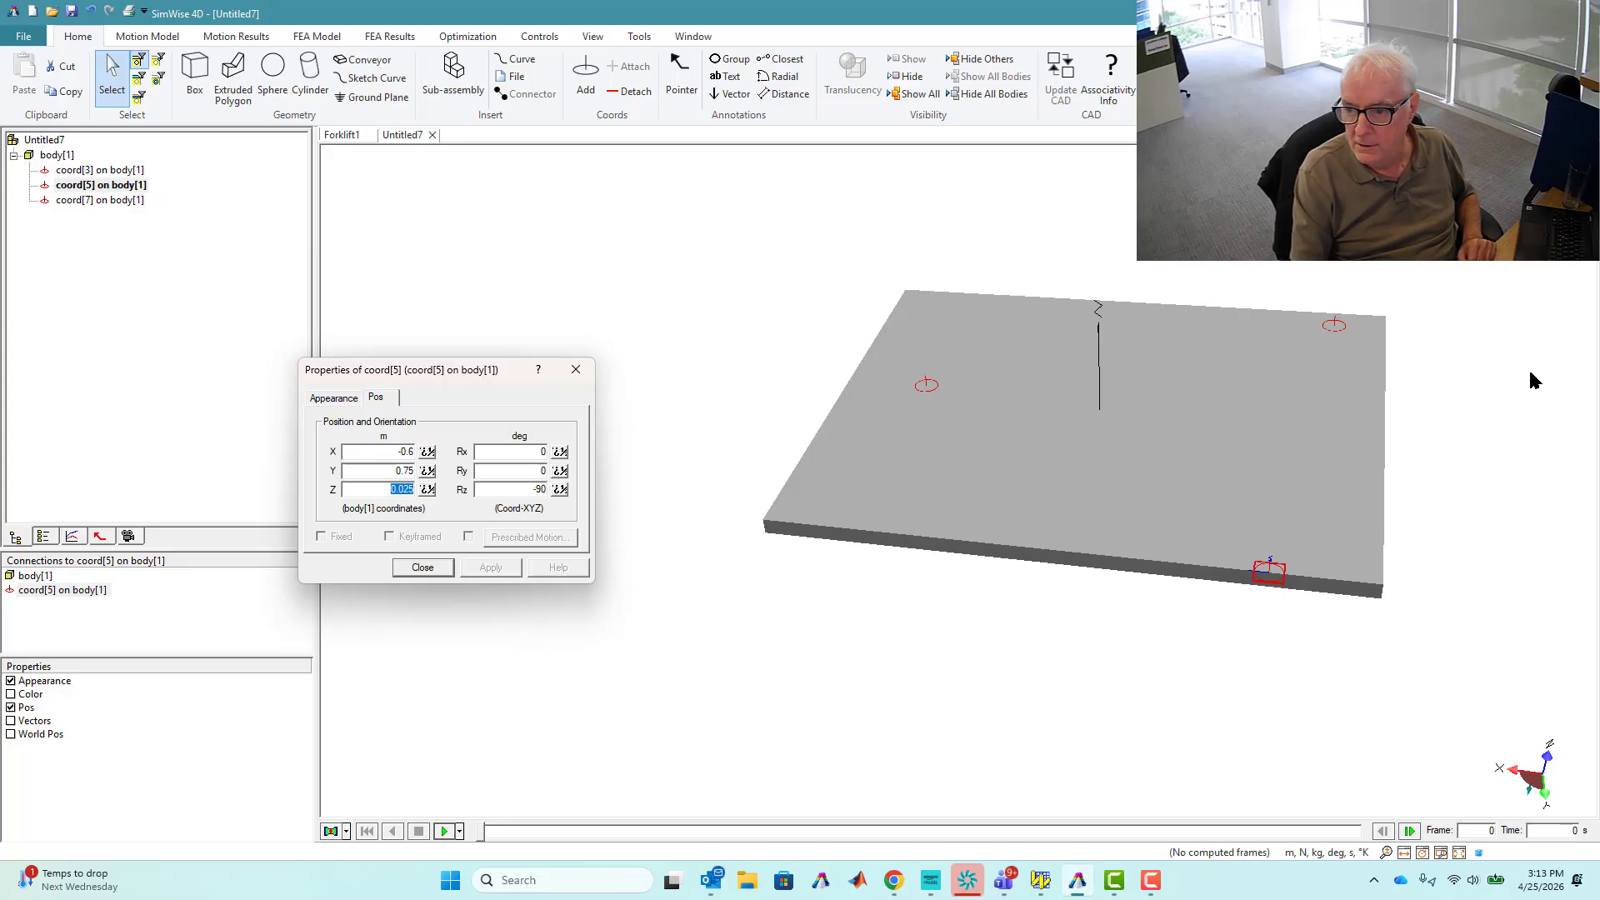
Move the coord near the plate's negative X, negative Y corner to X -0.65 m and Y -0.75 m
left_click(1367, 330)
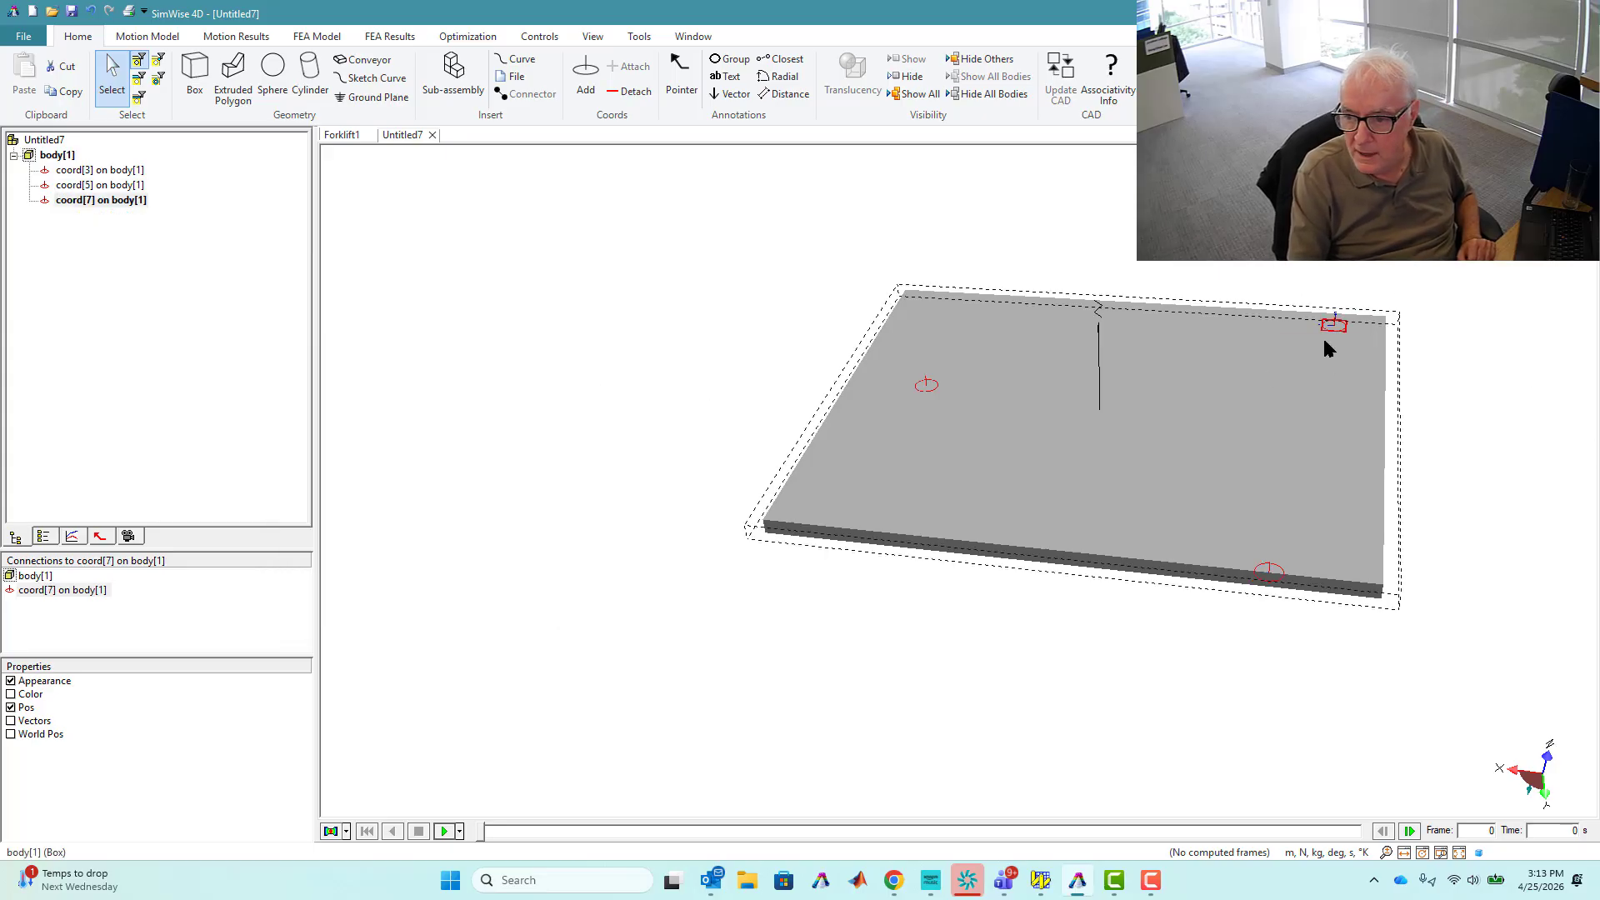
double_click(1335, 326)
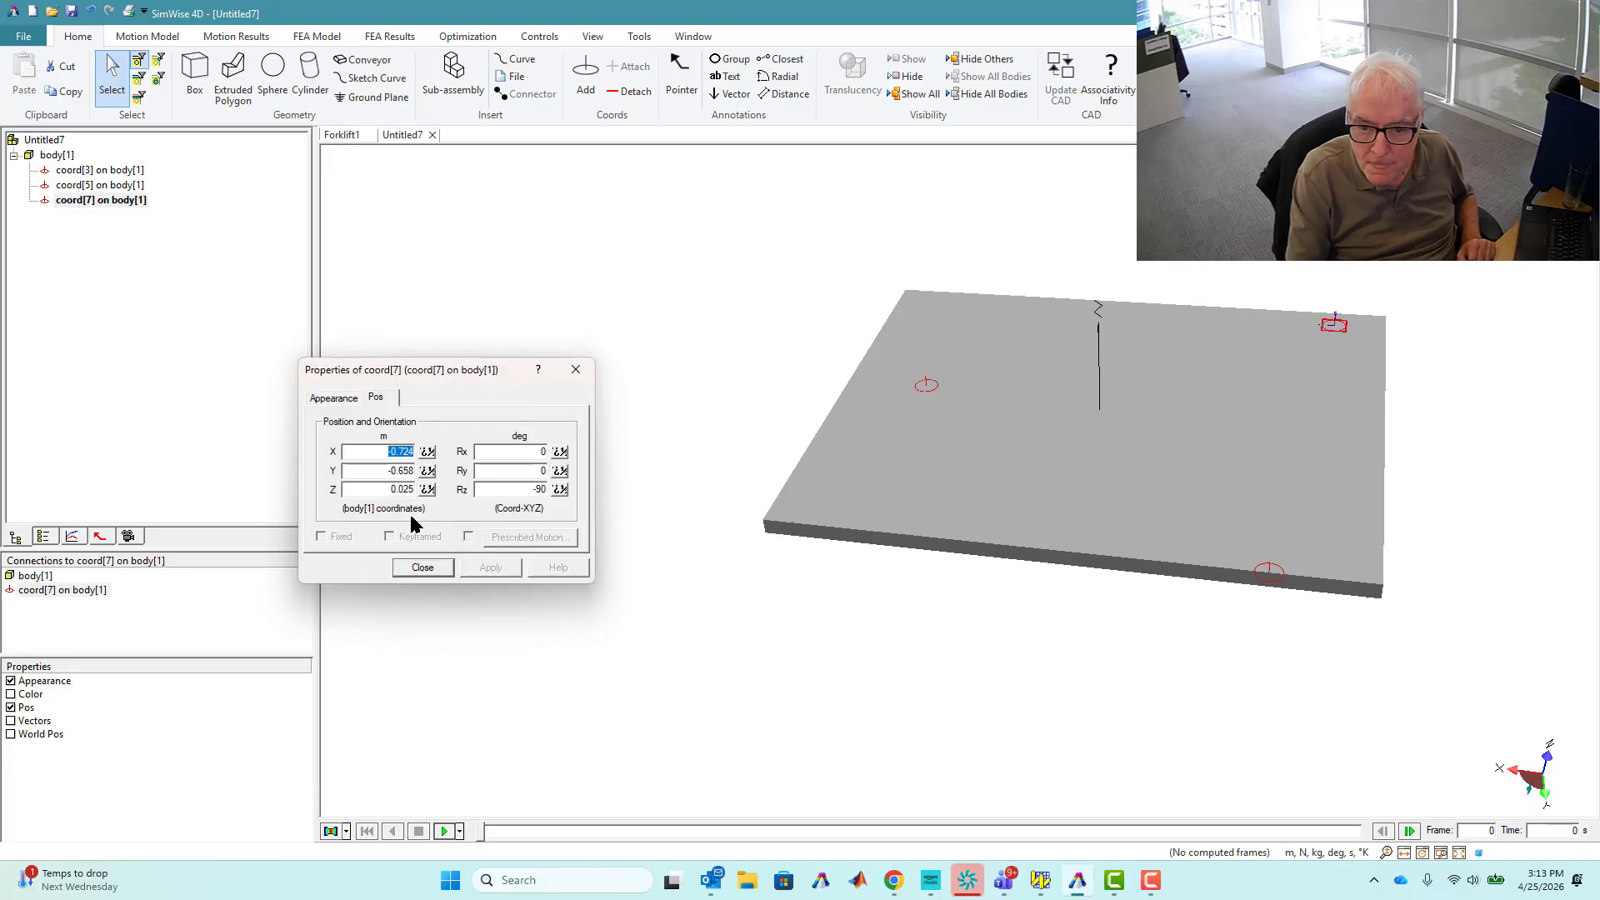
type("-0")
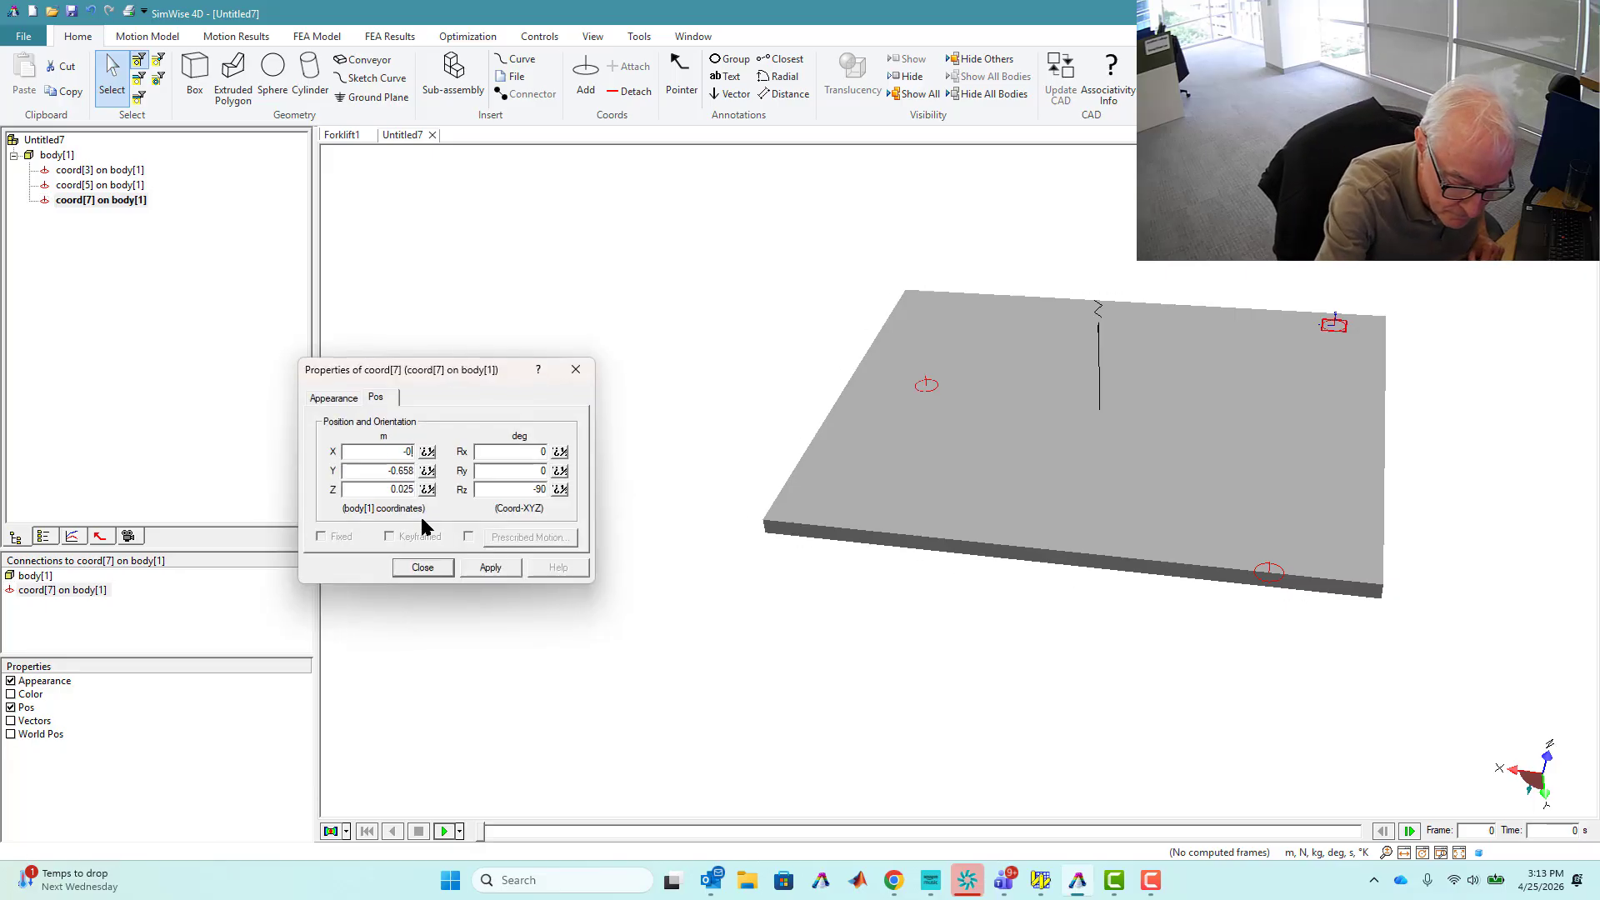
type(".65")
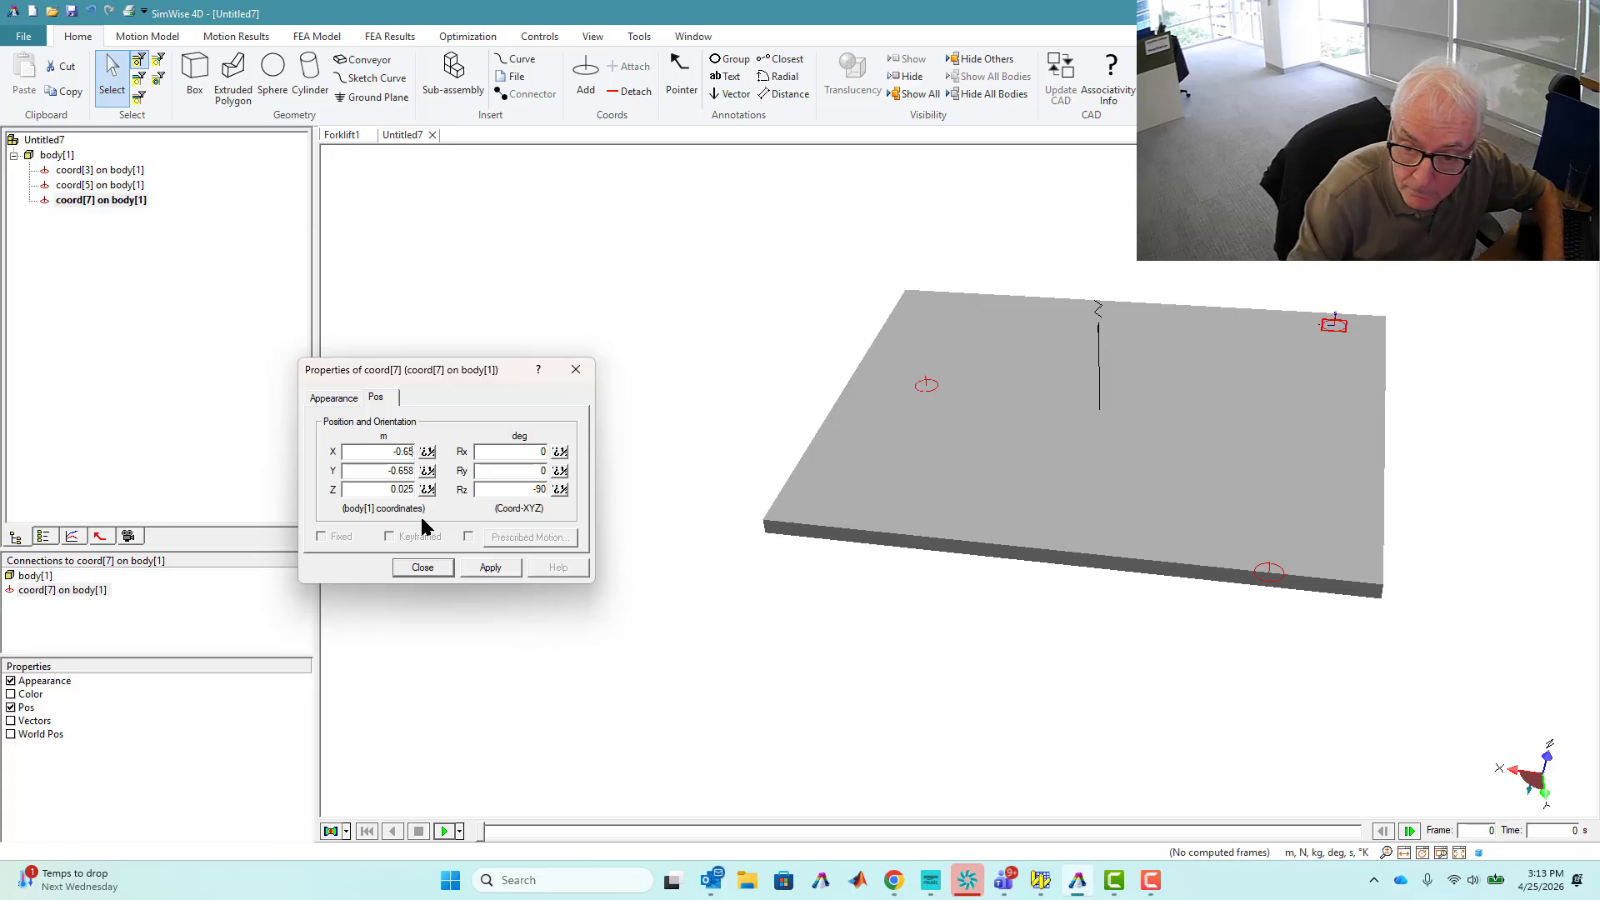
key("Tab")
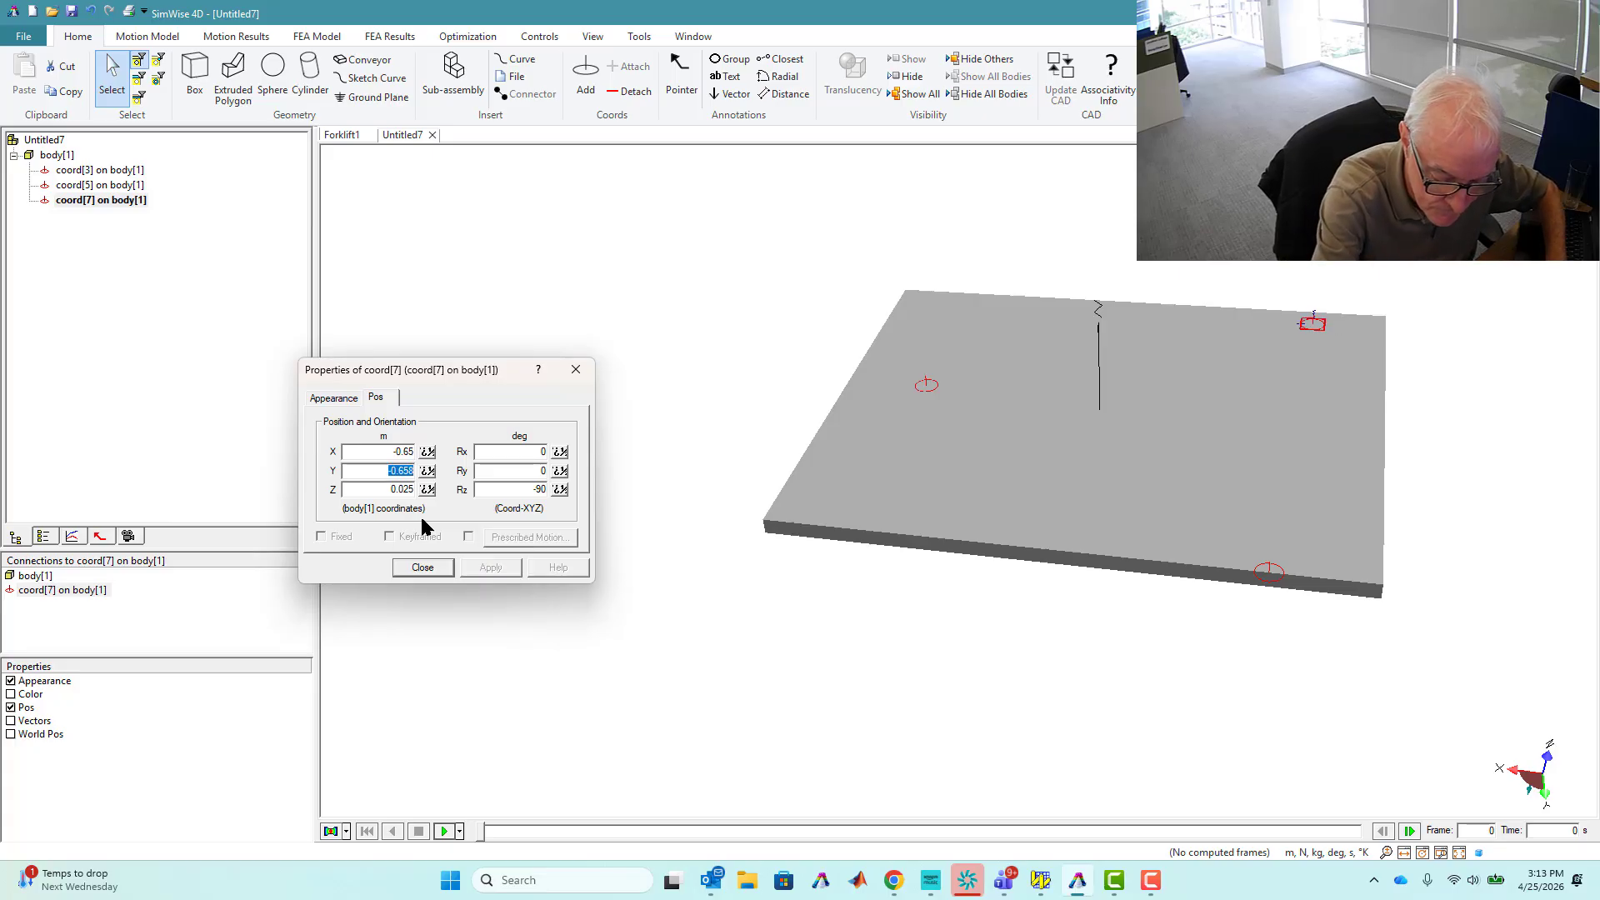
type("-0")
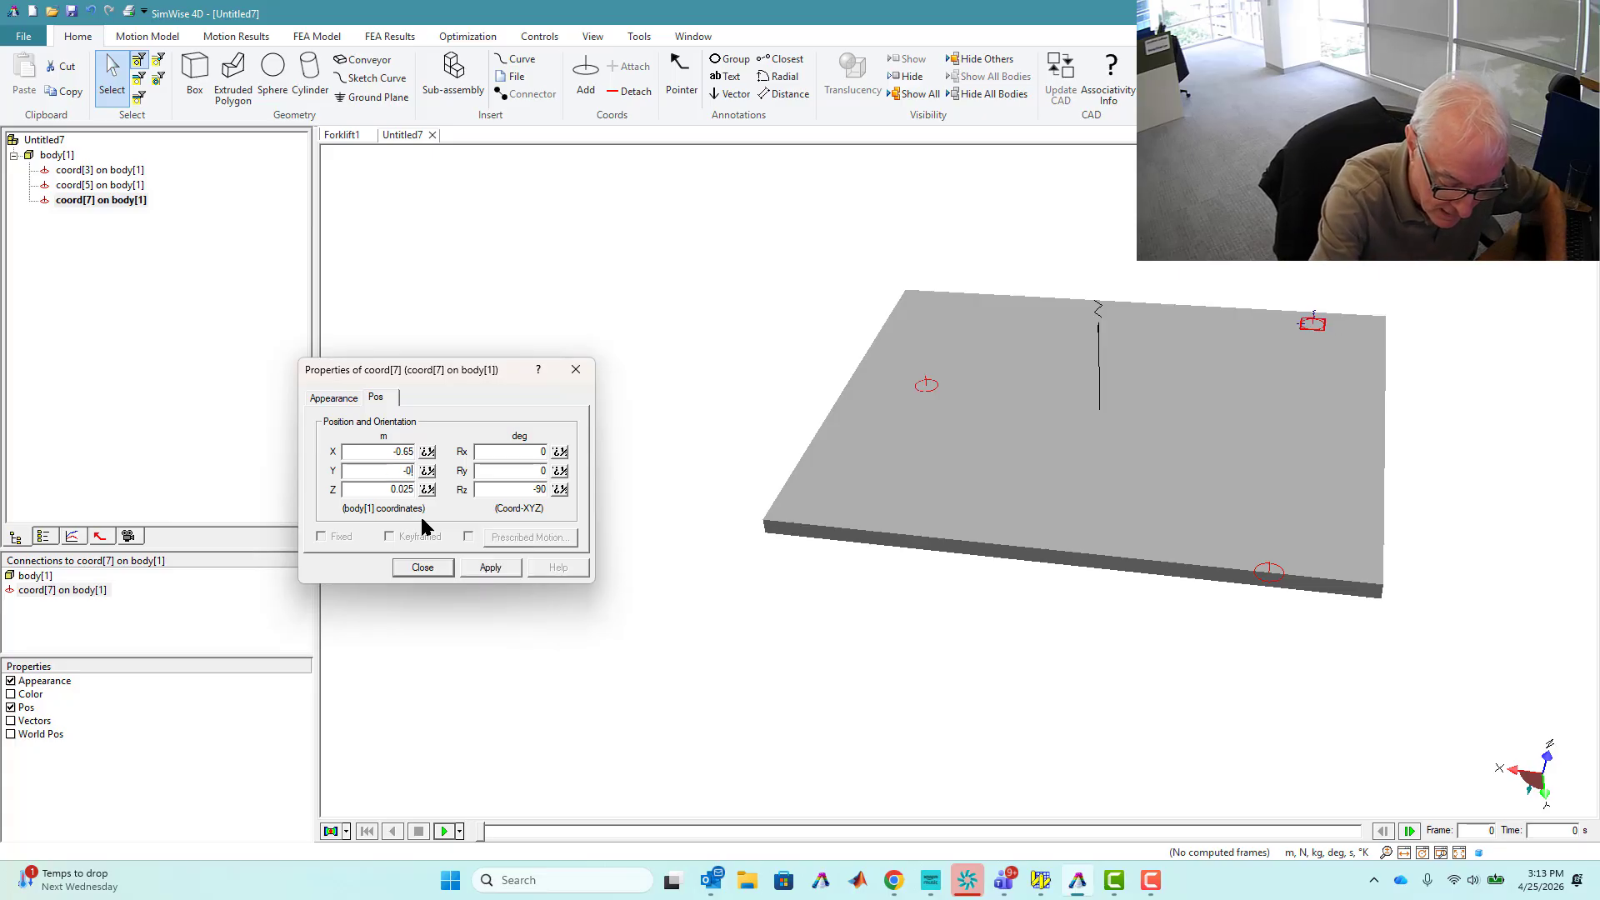
type(".75")
key("Return")
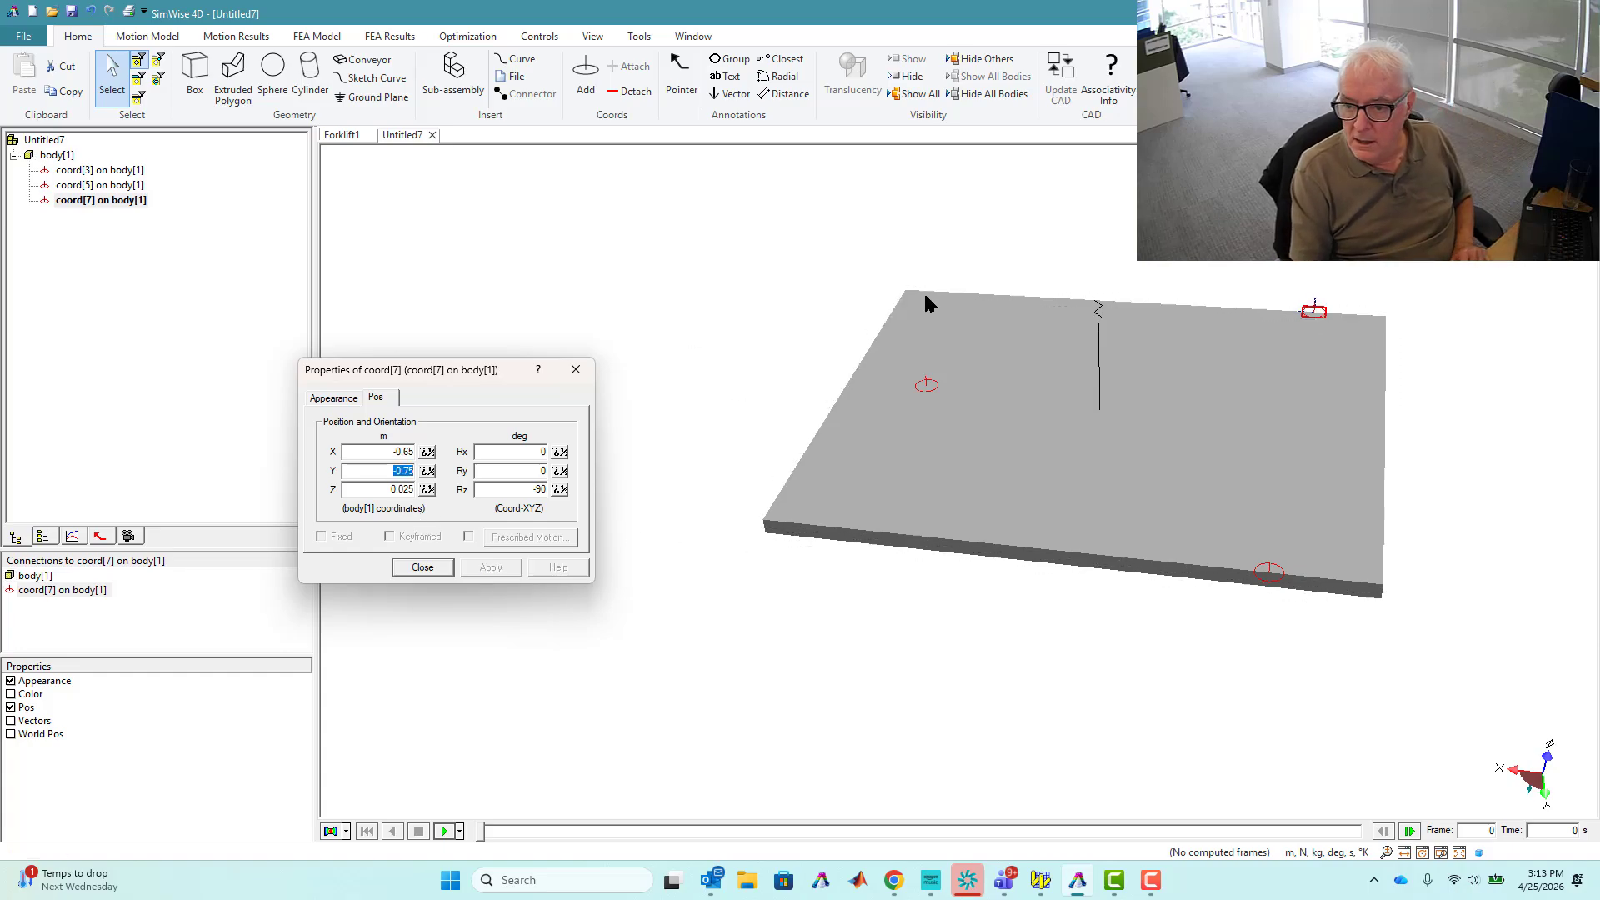
Move the coord toward the plate's positive X edge to X 0.58 m and Y 0
left_click(929, 385)
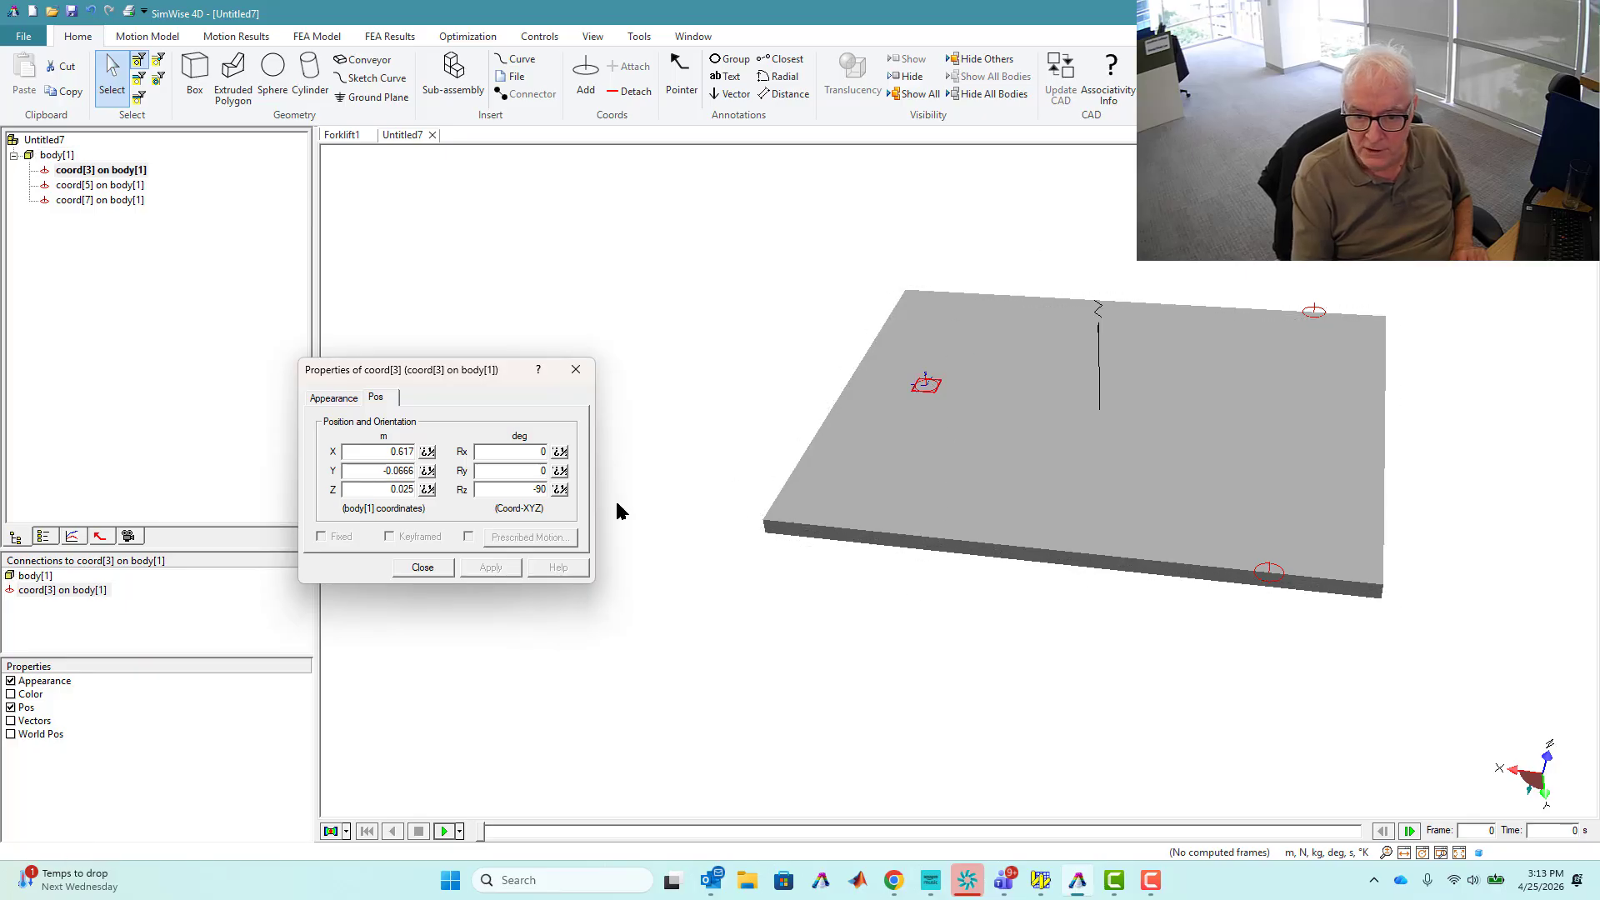
left_click_drag(374, 473, 493, 473)
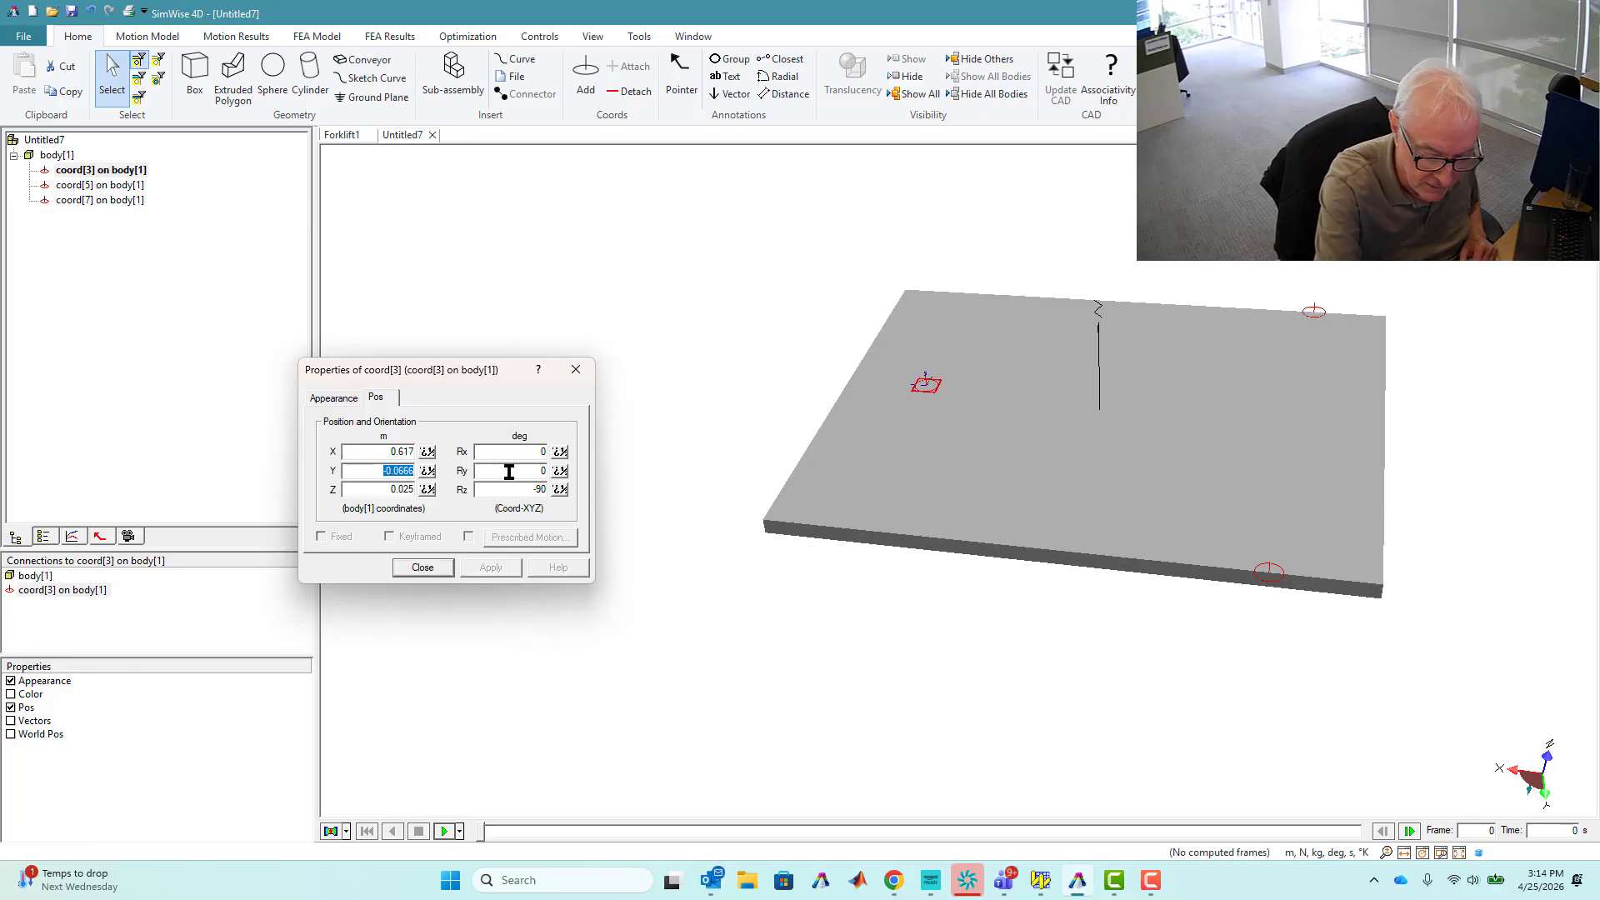
type("0")
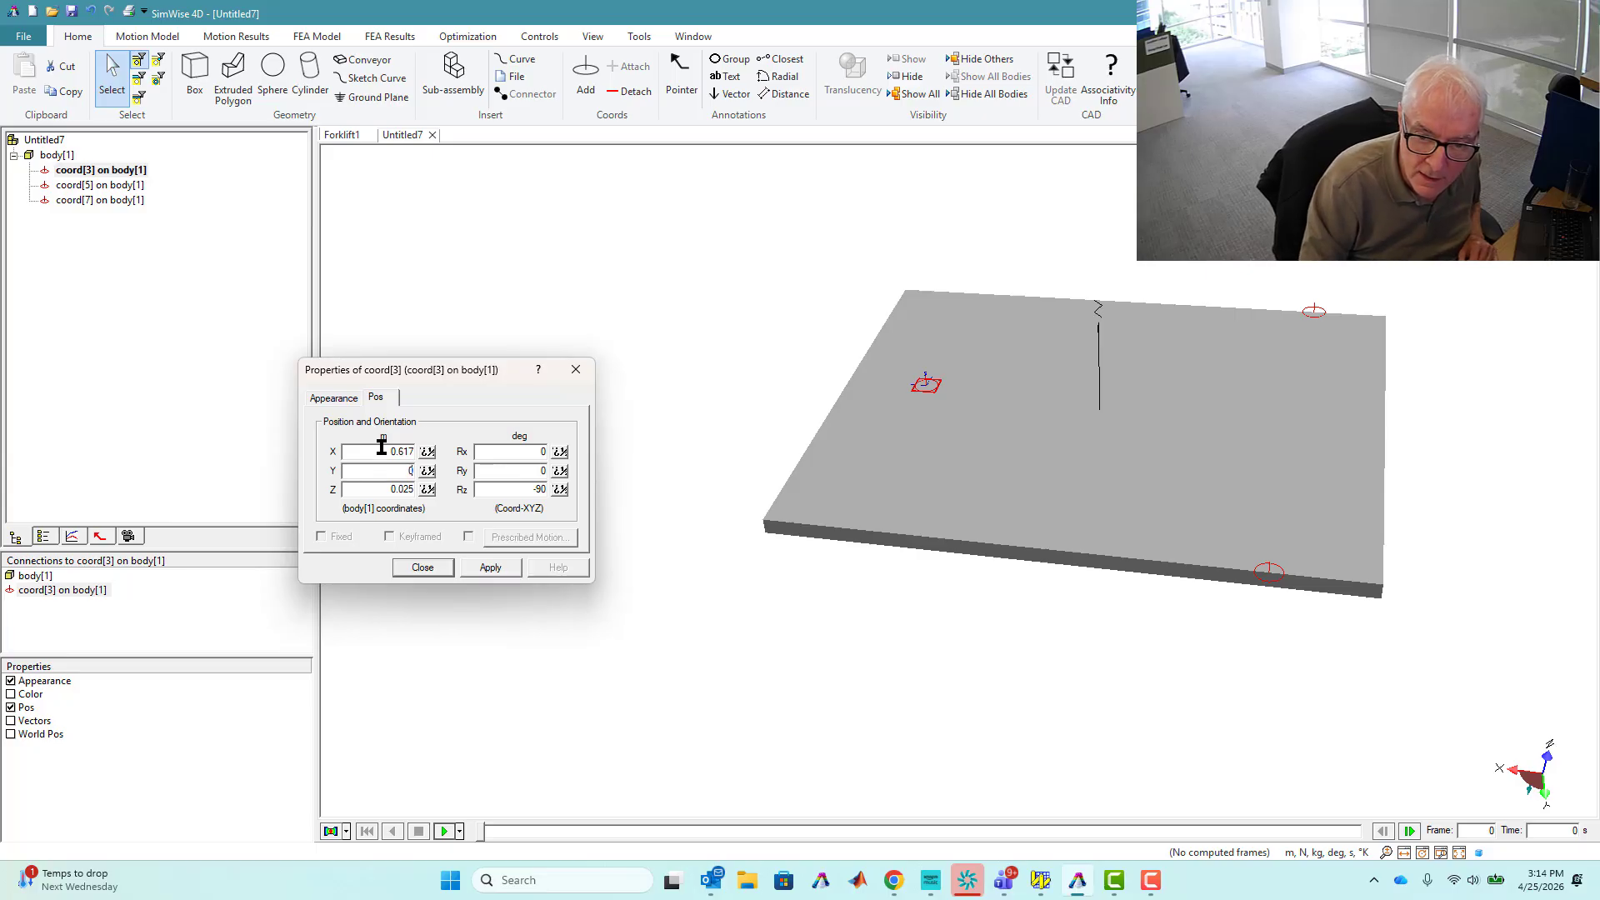
left_click_drag(382, 447, 509, 450)
type("0.58")
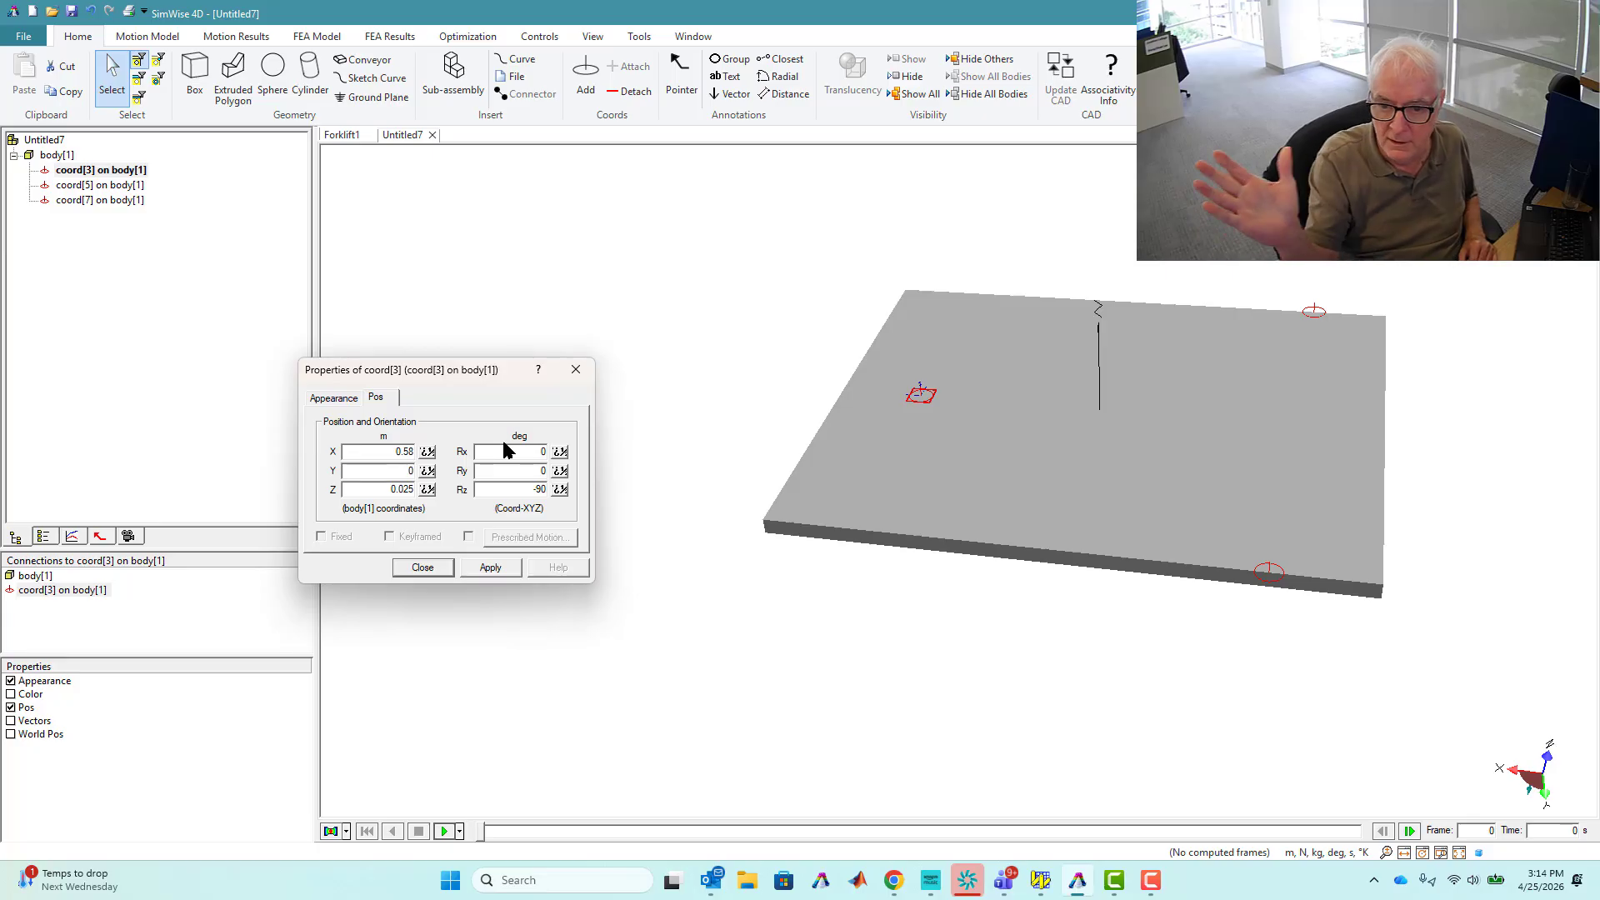
left_click(494, 572)
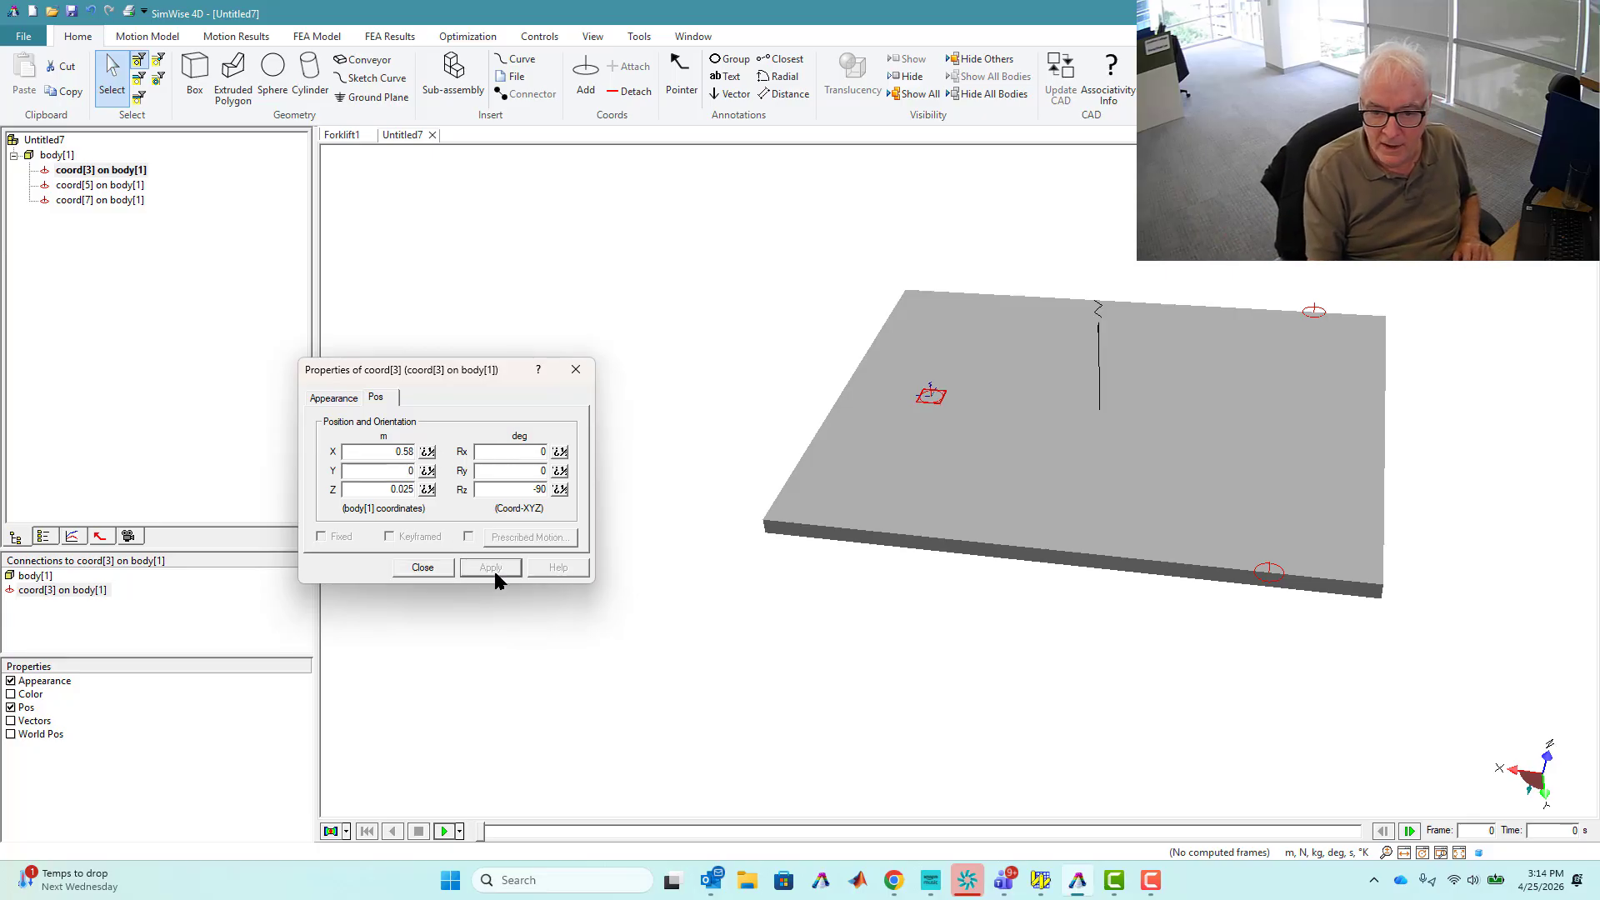
left_click(423, 569)
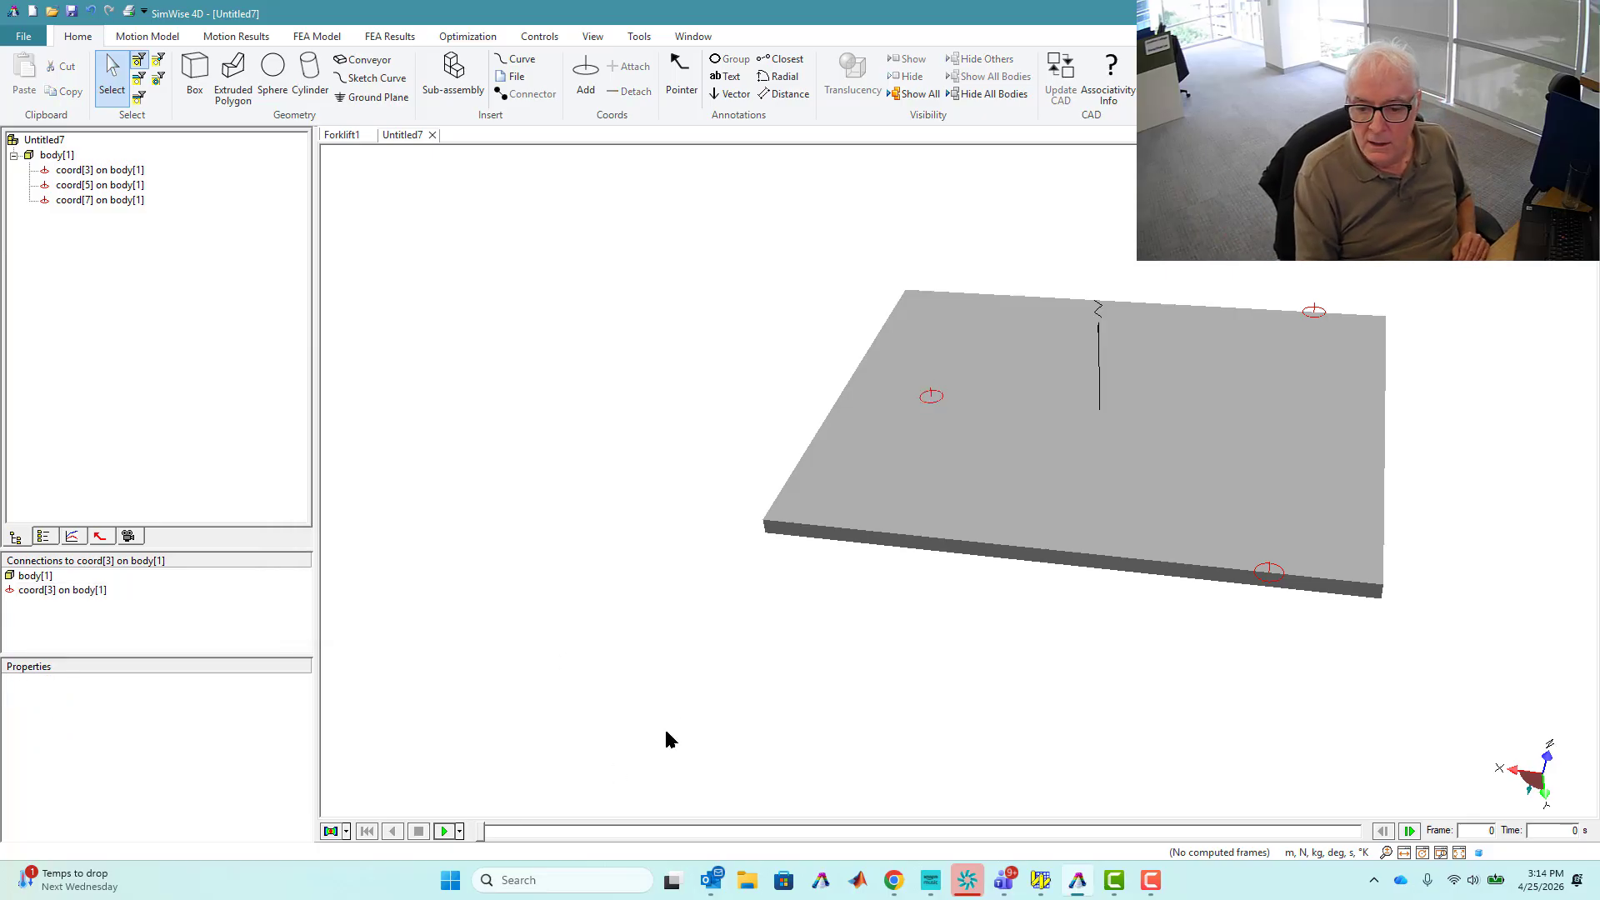
Run the motion simulation of the plate with its three positioned coords and return to the first frame
middle_click_drag(1155, 643, 1121, 647)
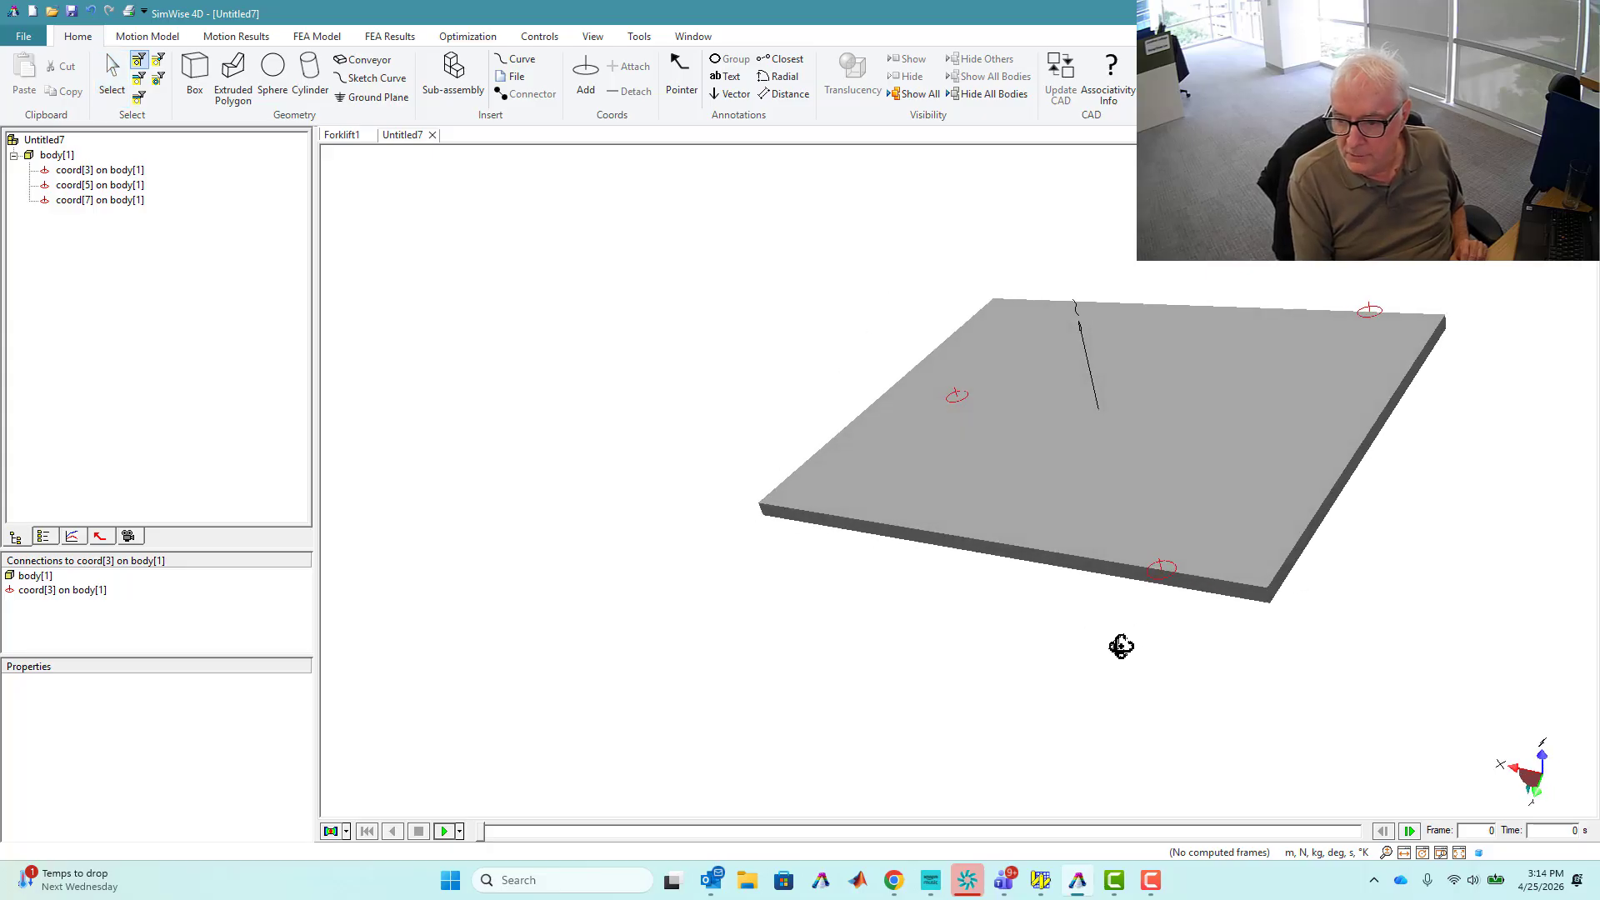
left_click(444, 831)
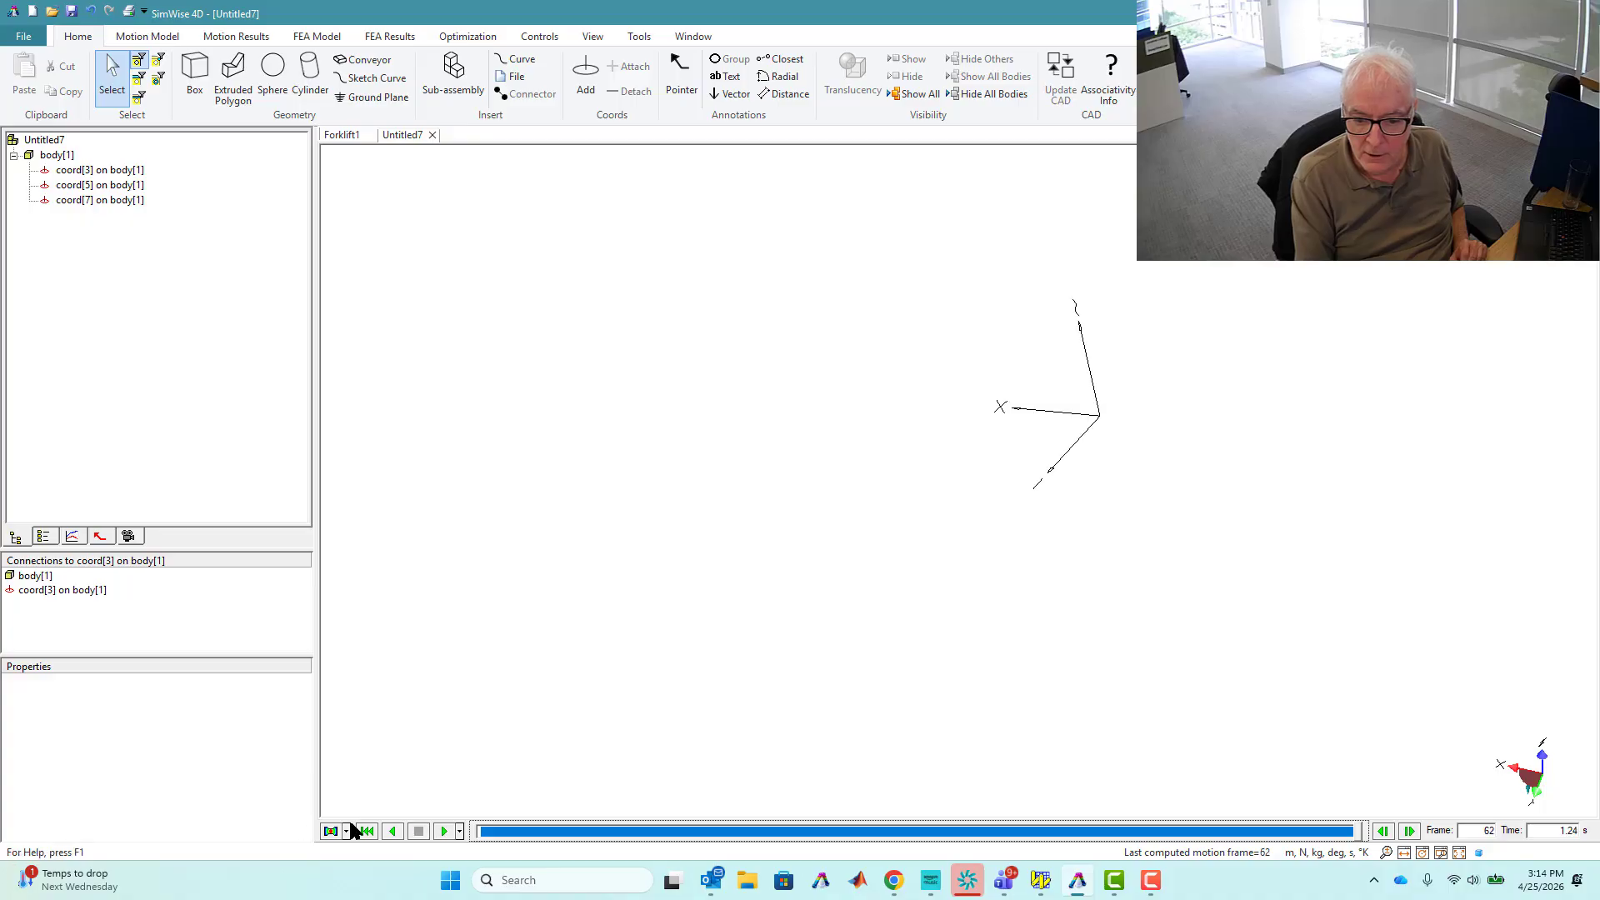
left_click(368, 831)
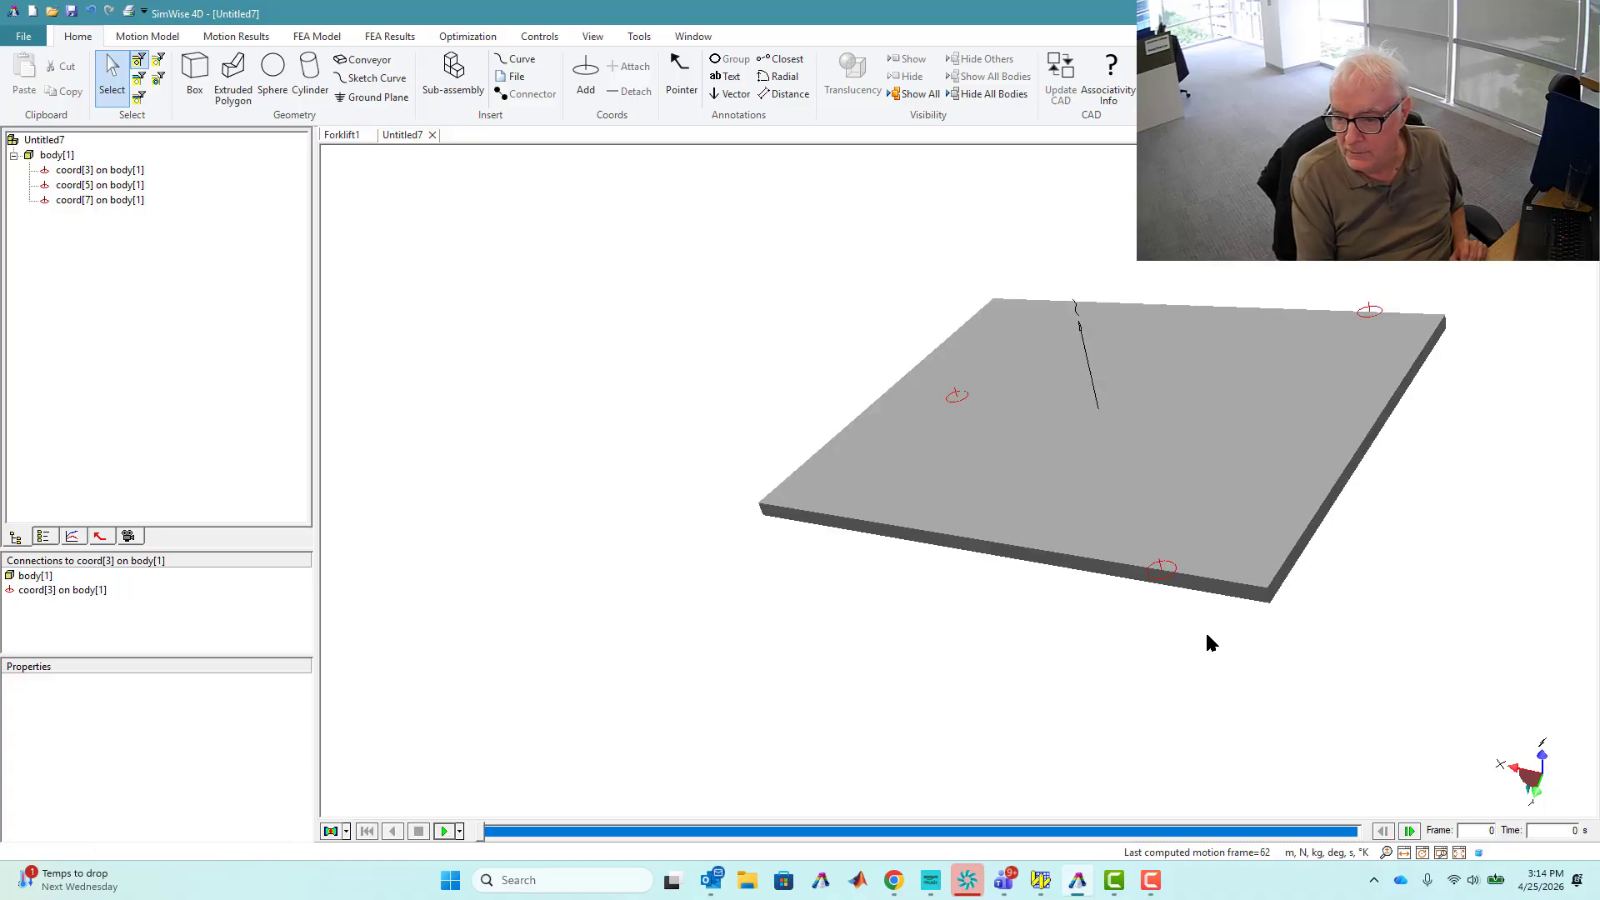
Set the world Z rotation (Rz) of all three coords on the plate to 0 degrees together
left_click(1163, 569)
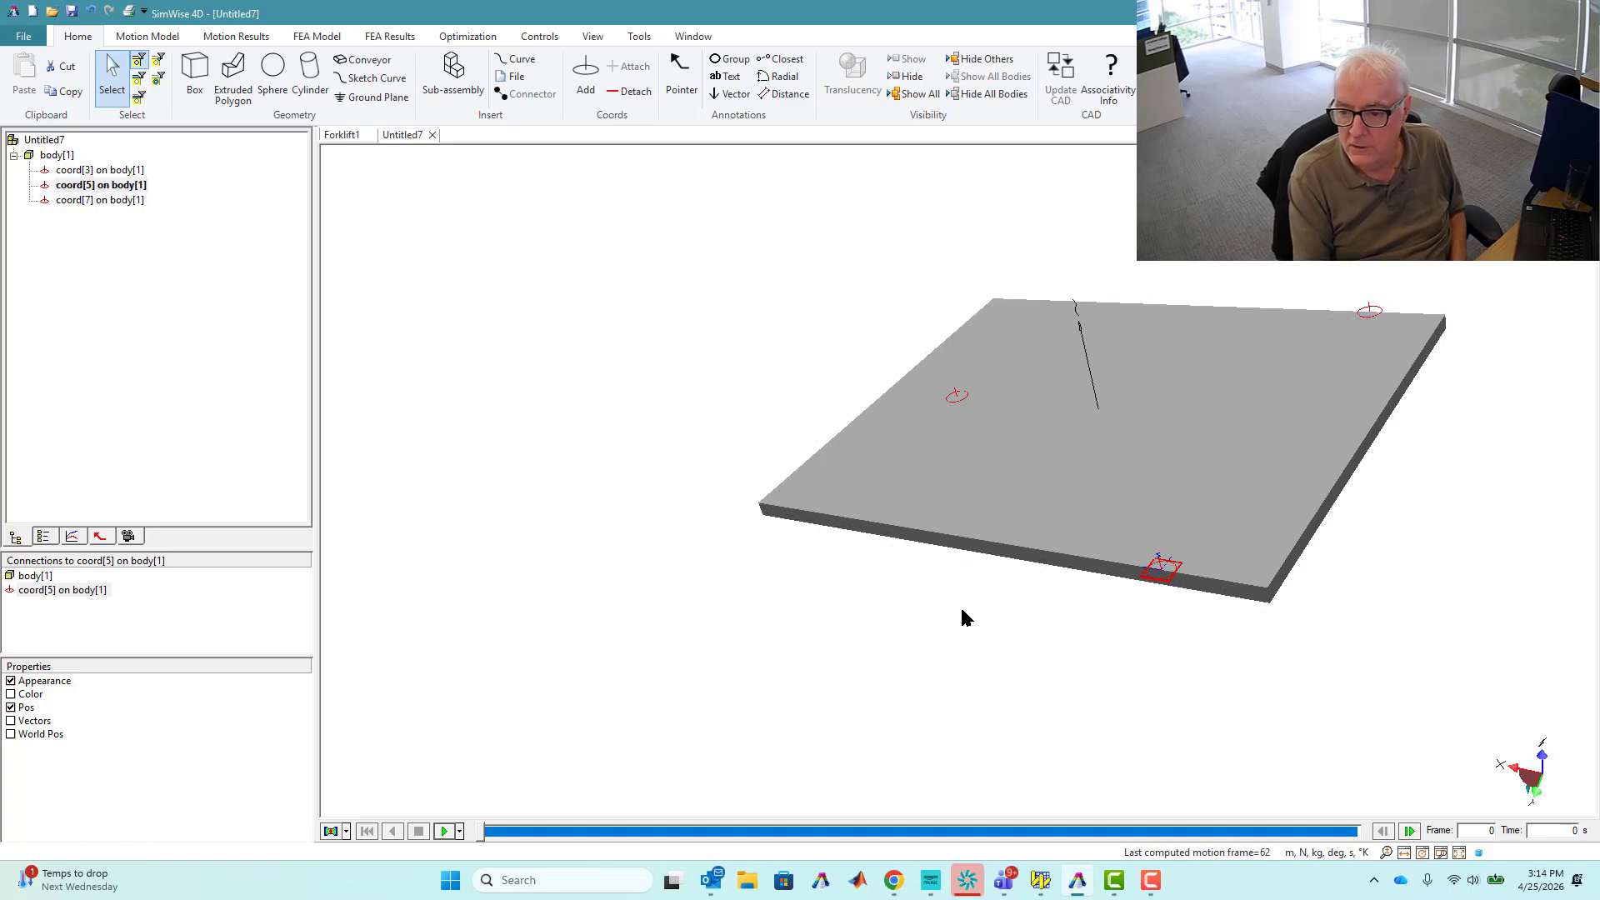
left_click(240, 37)
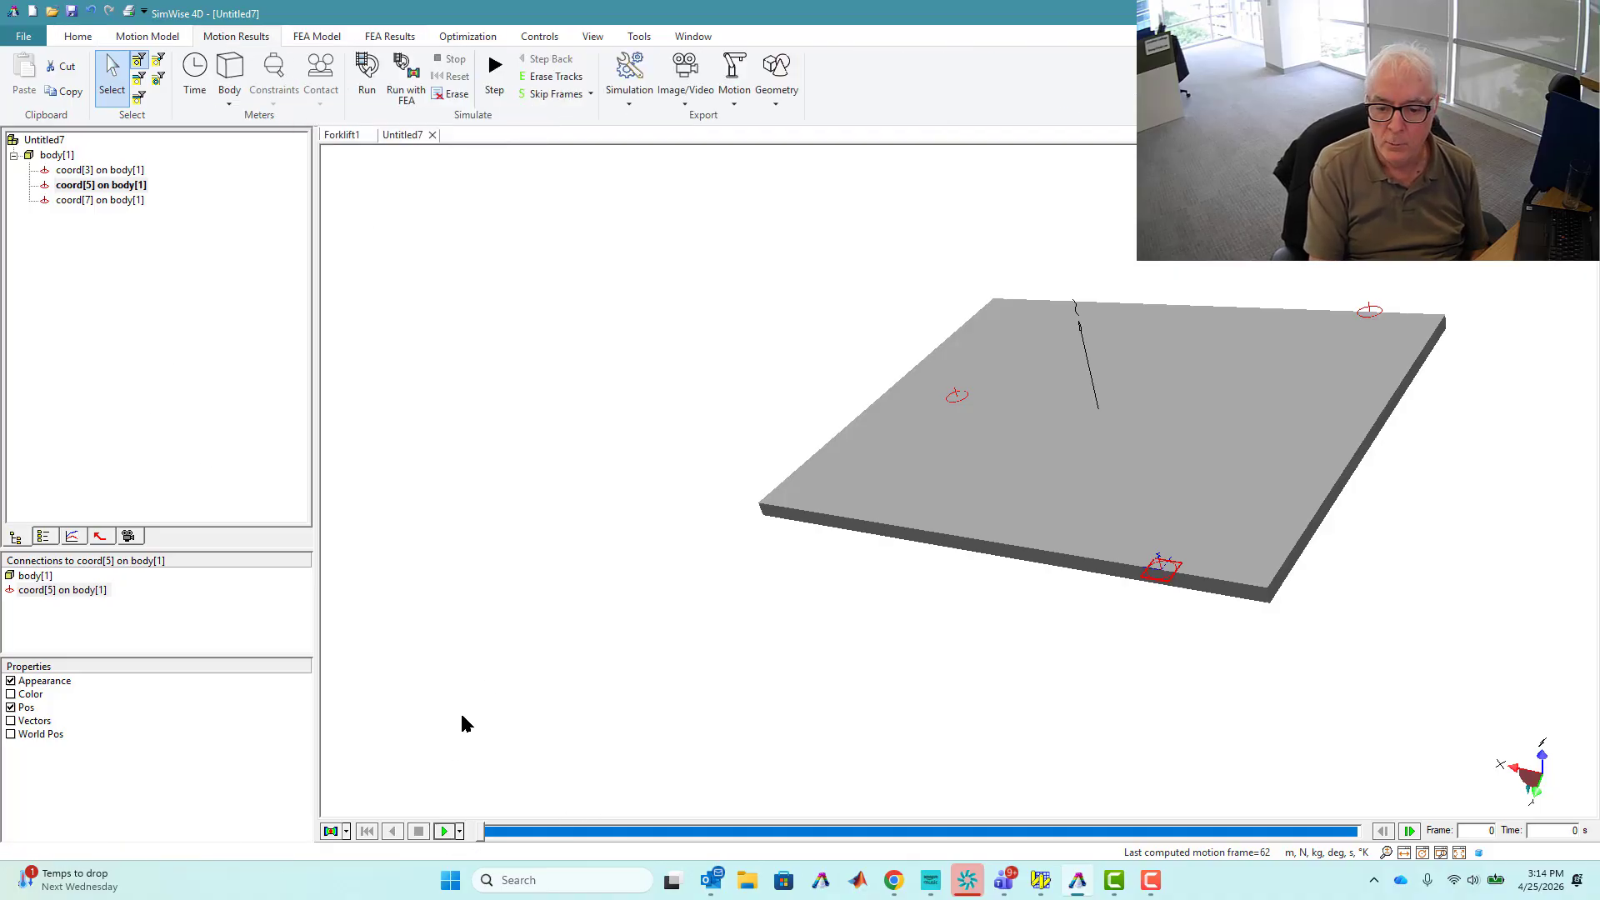
left_click_drag(788, 273, 1423, 611)
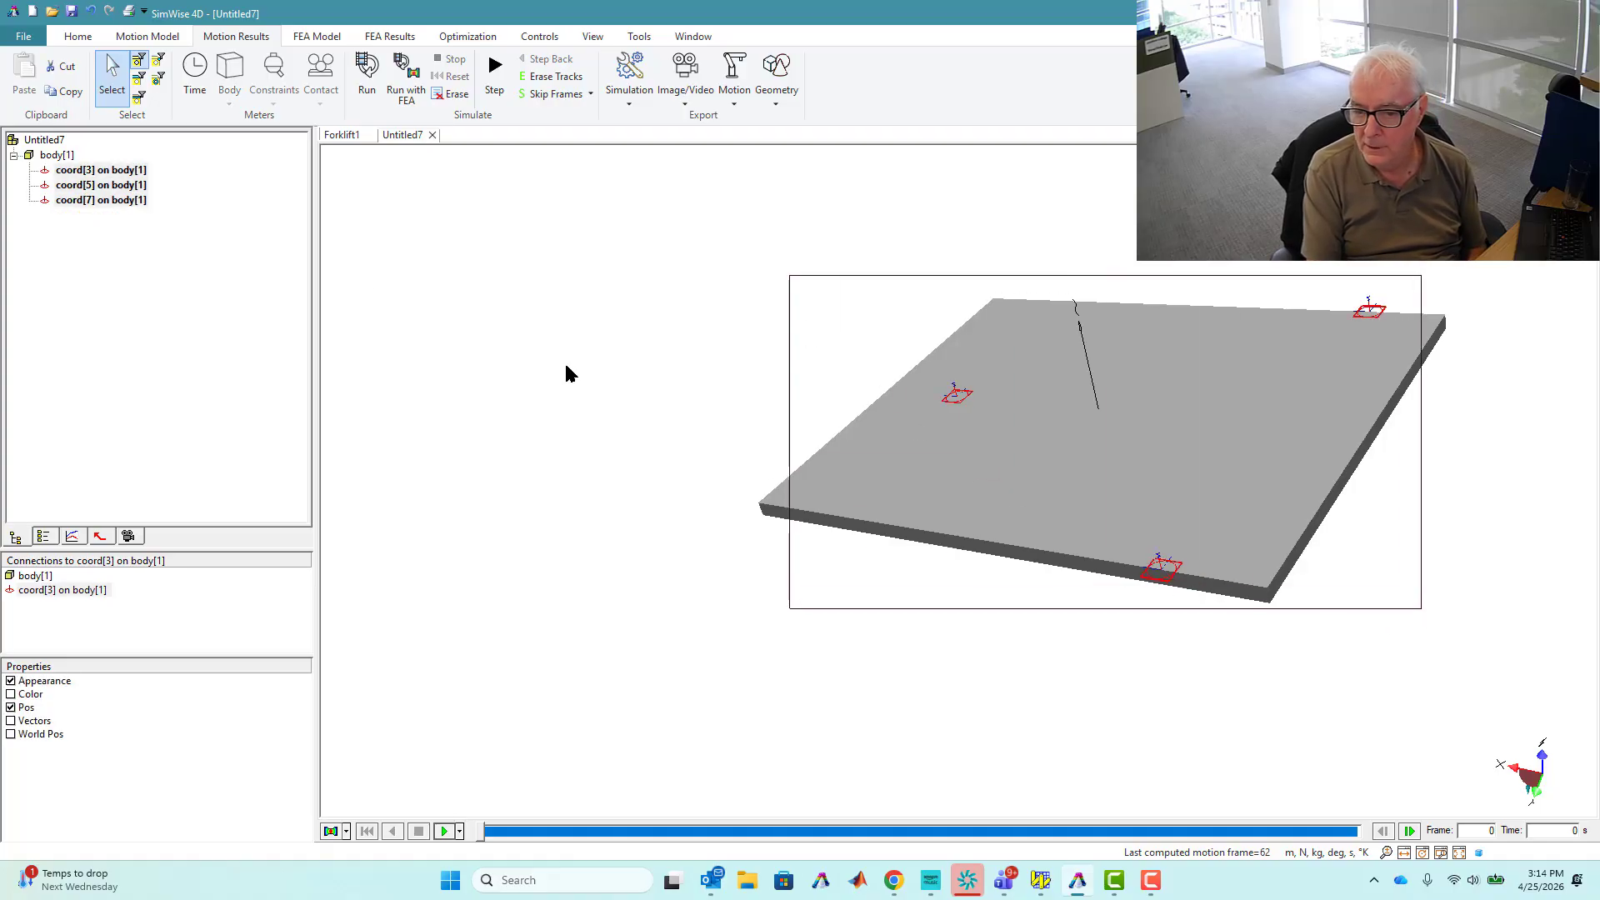
right_click(104, 170)
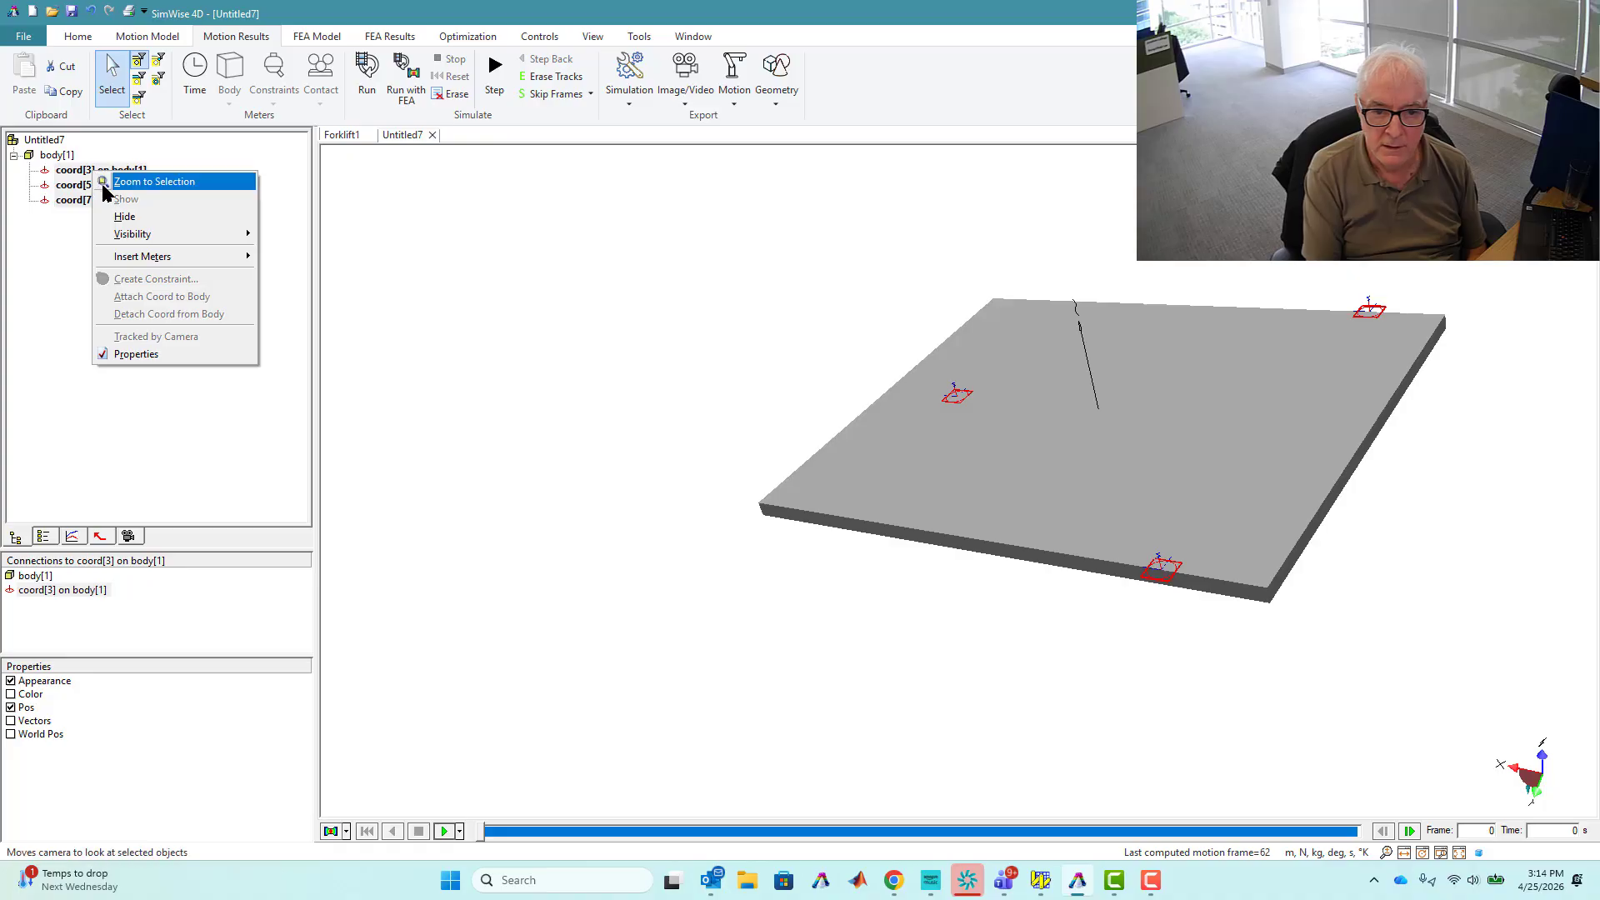
double_click(26, 735)
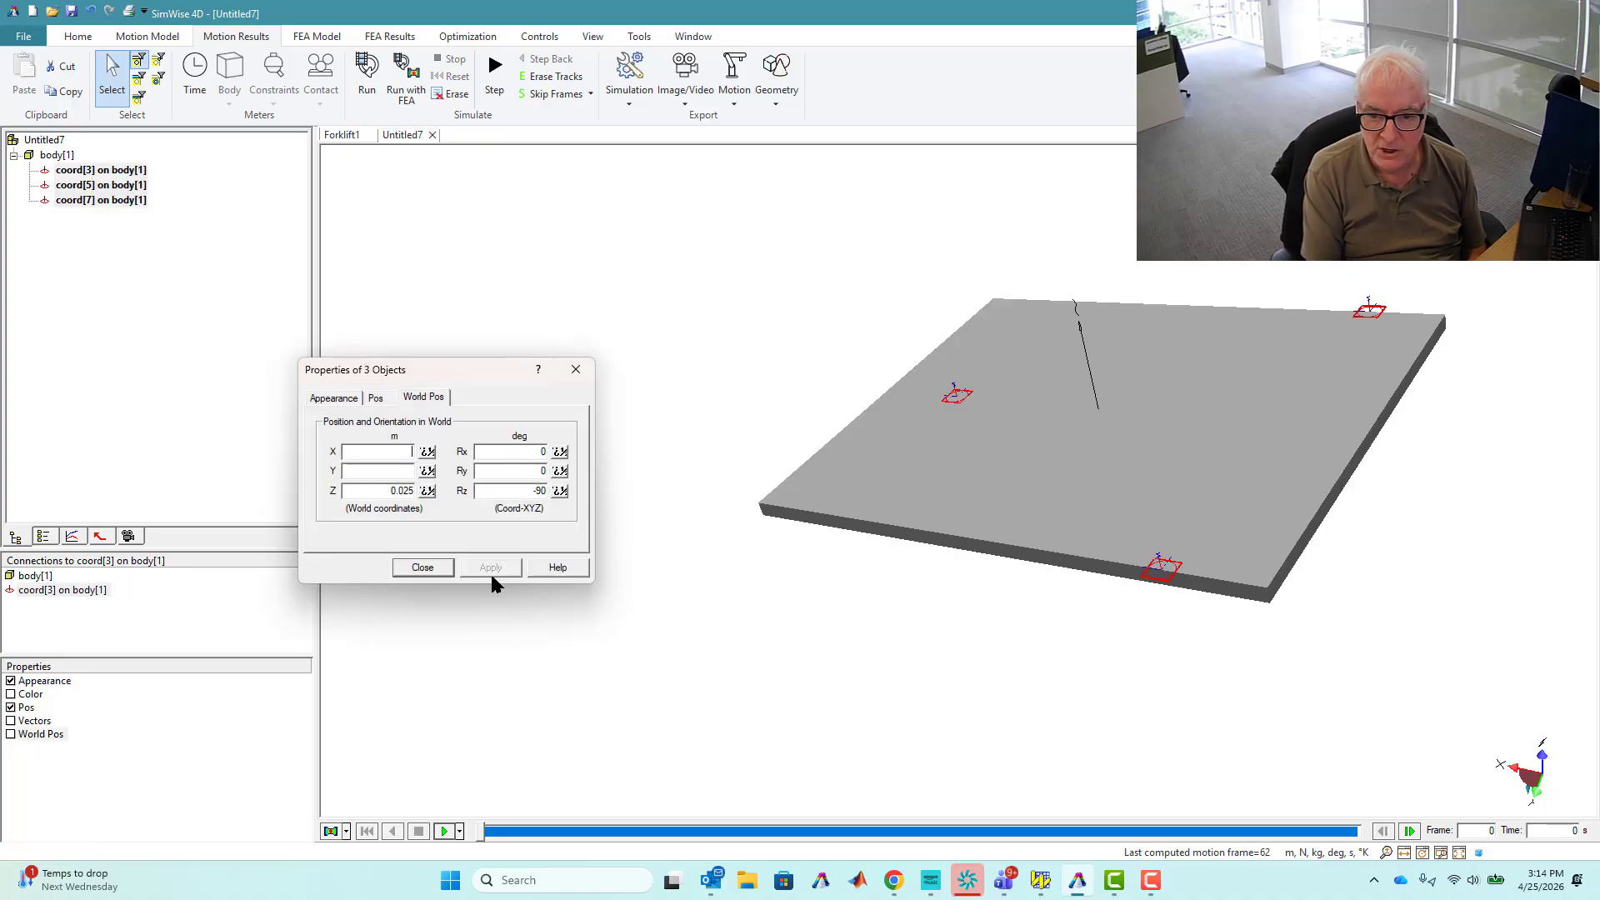
left_click_drag(508, 489, 678, 494)
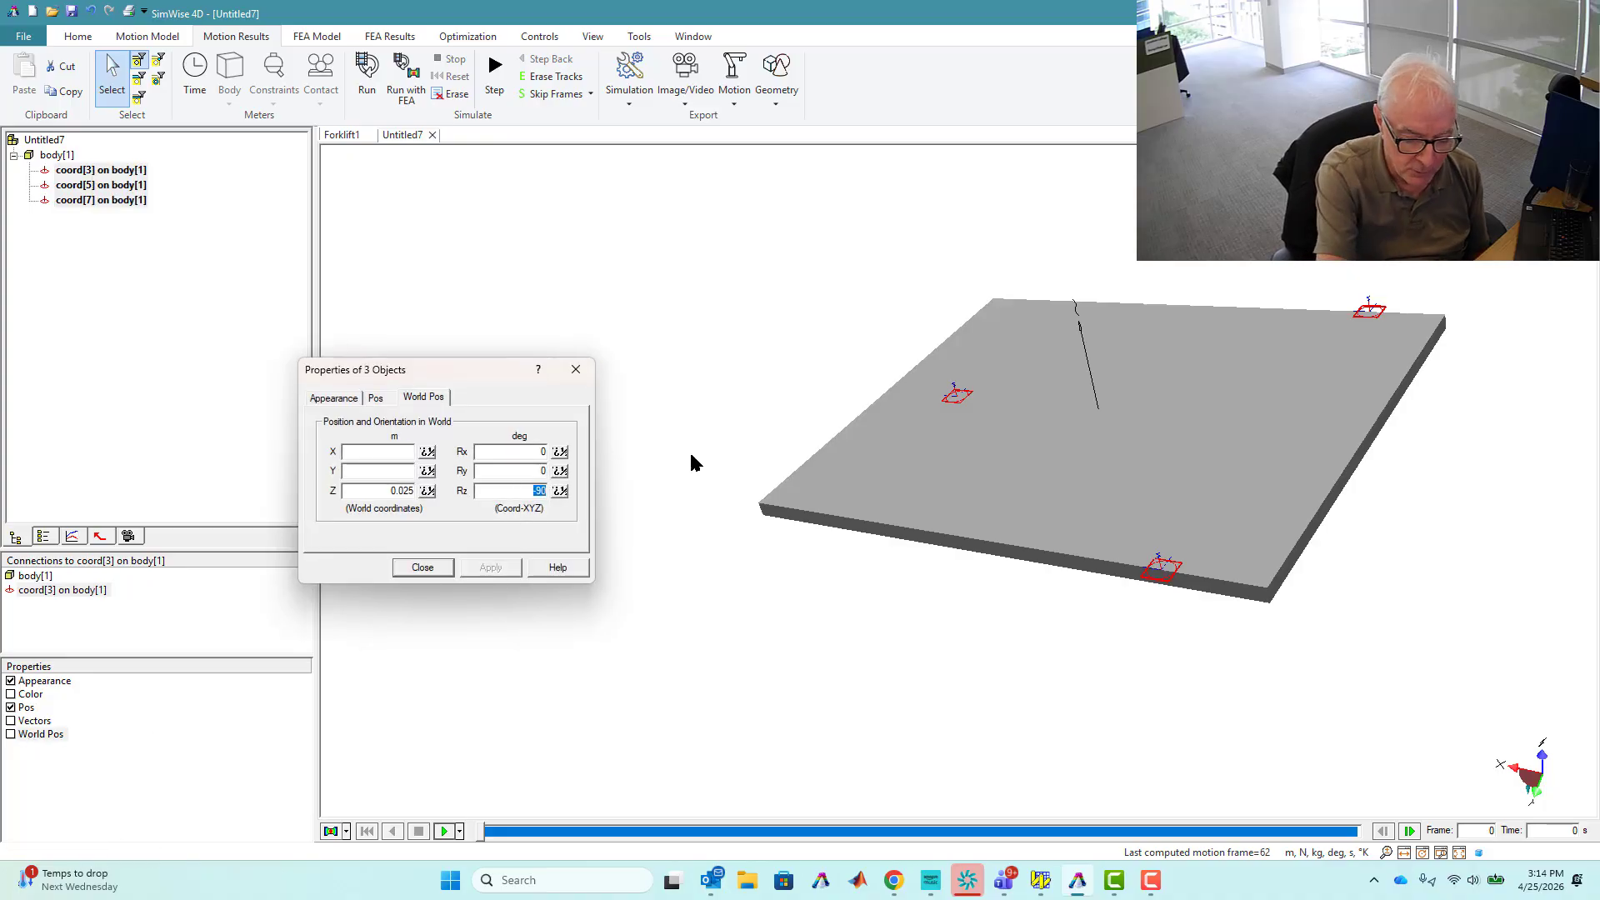
type("0")
key("Return")
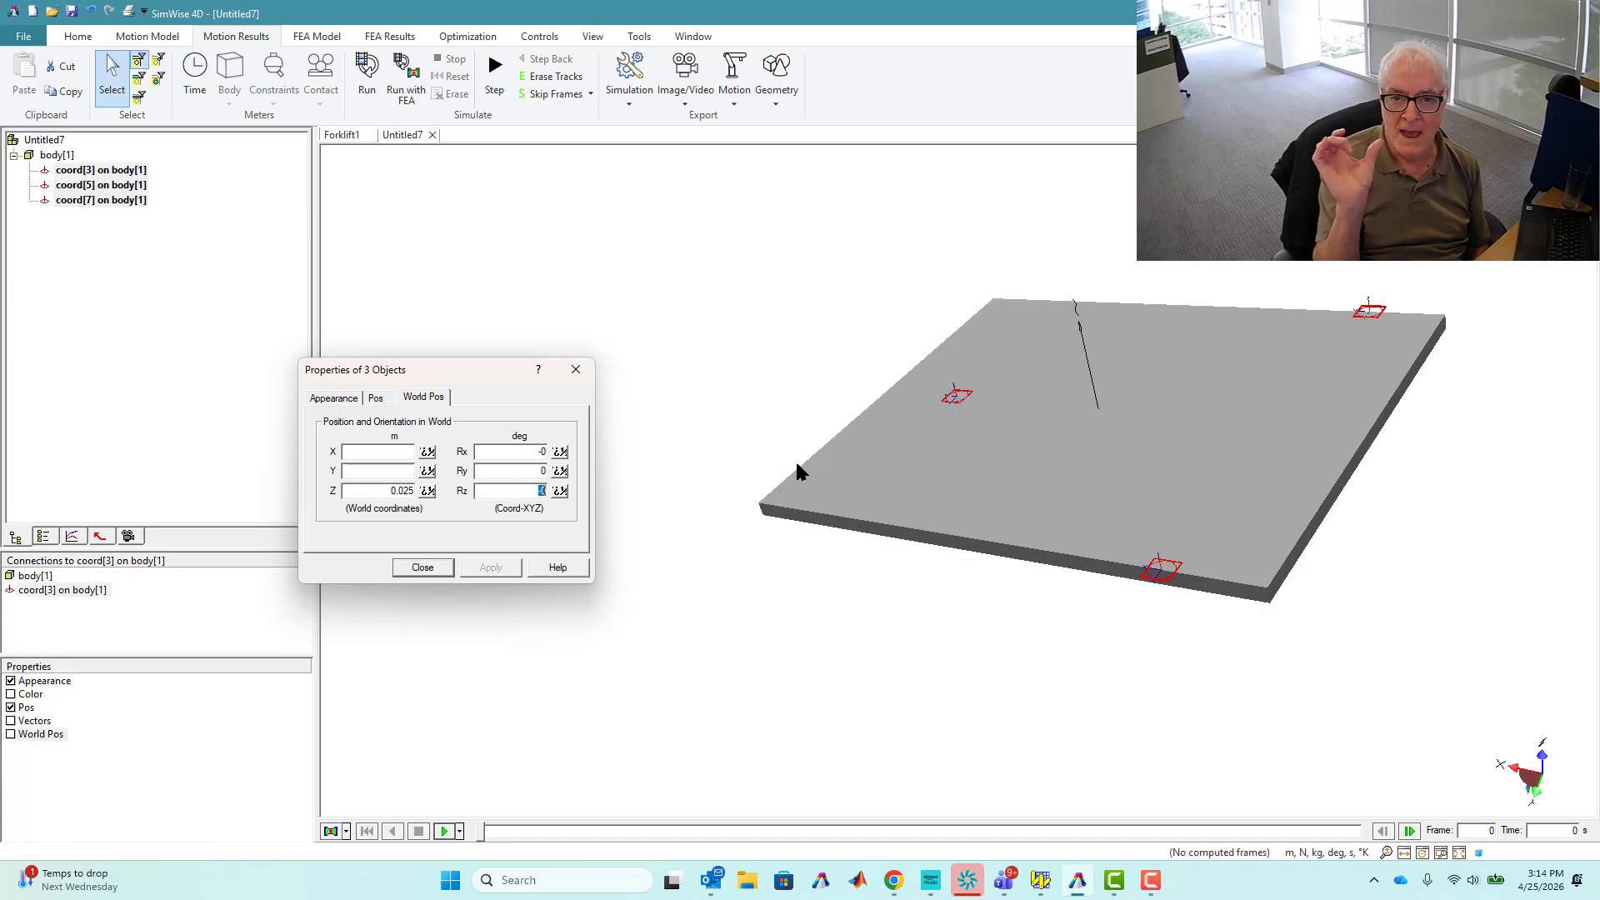
left_click(427, 569)
left_click(627, 622)
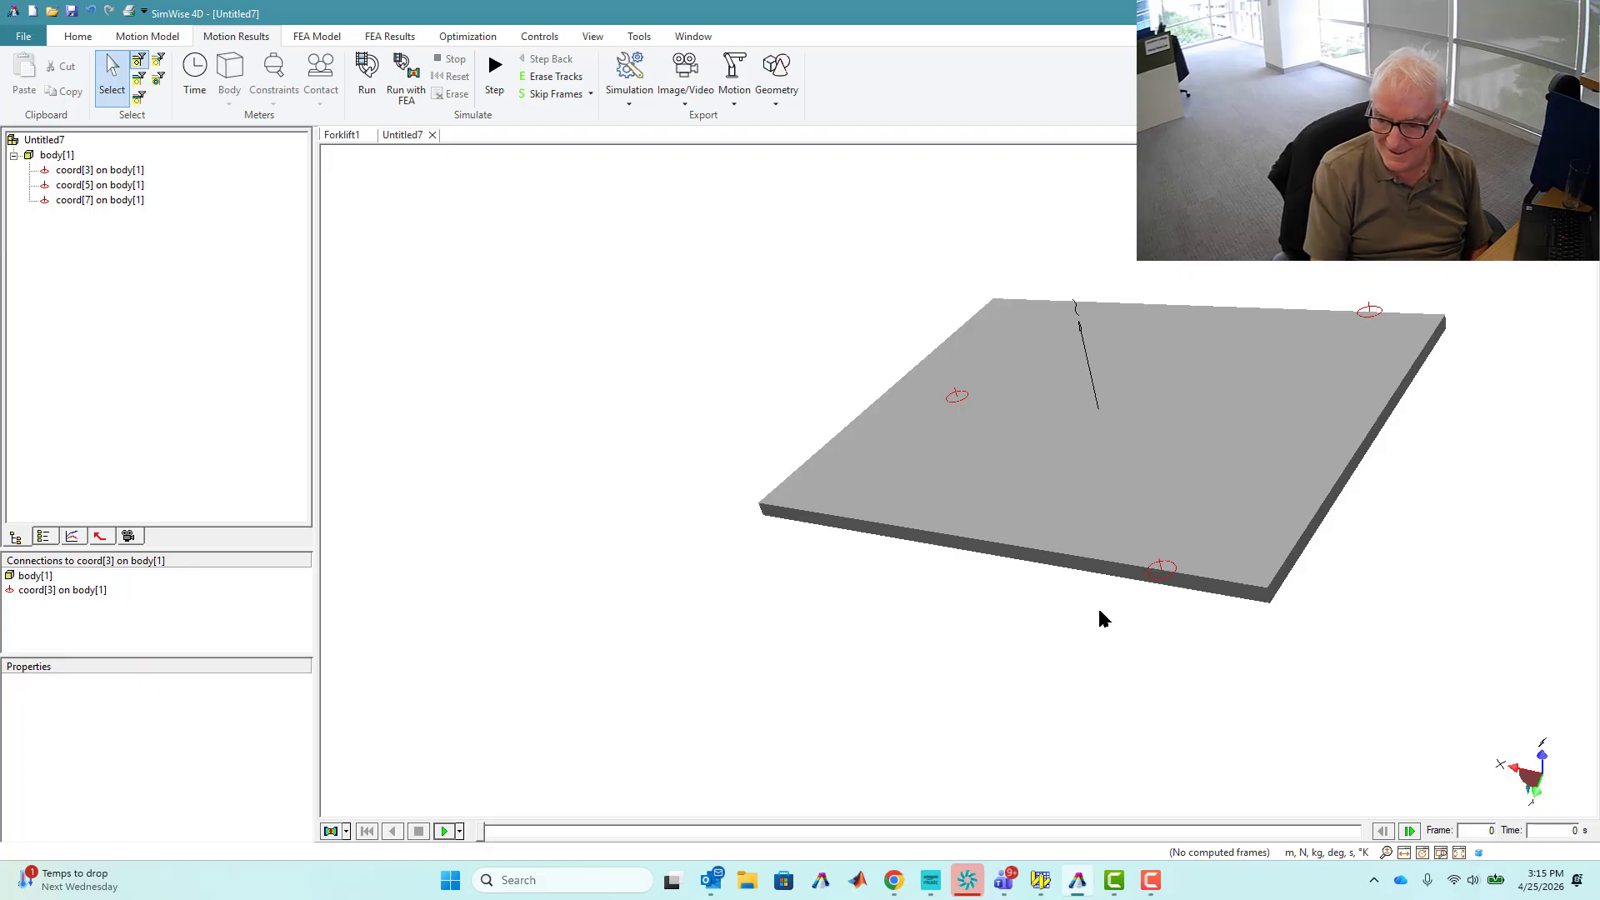
Create a spherical joint between the background and the coord at the plate's negative X, positive Y corner
left_click_drag(1068, 600, 1225, 538)
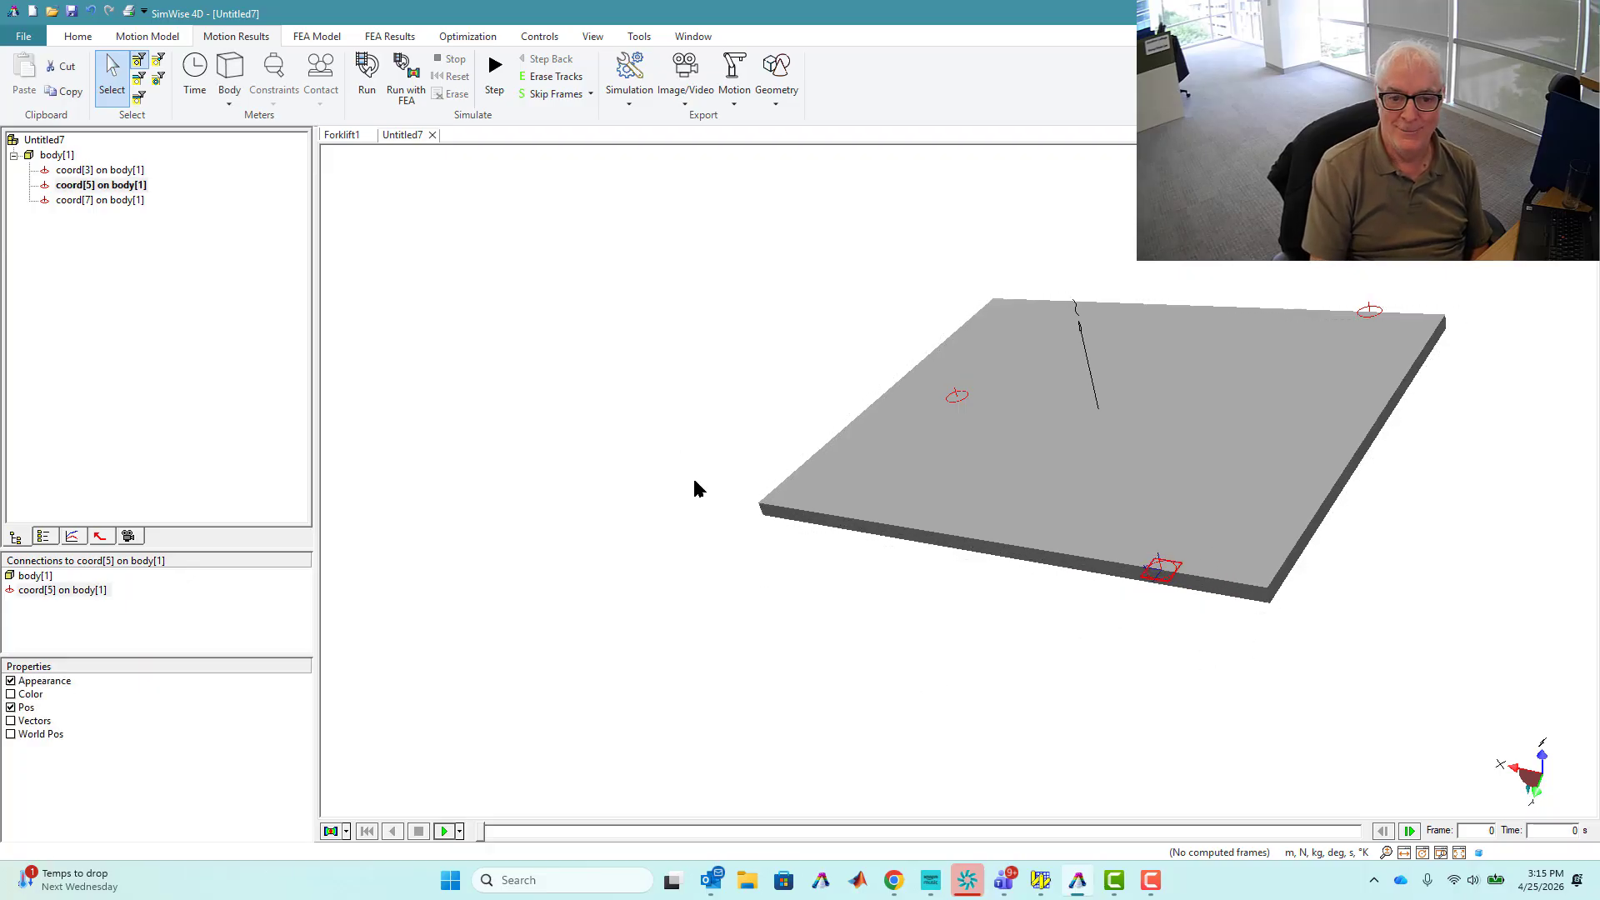
left_click(153, 42)
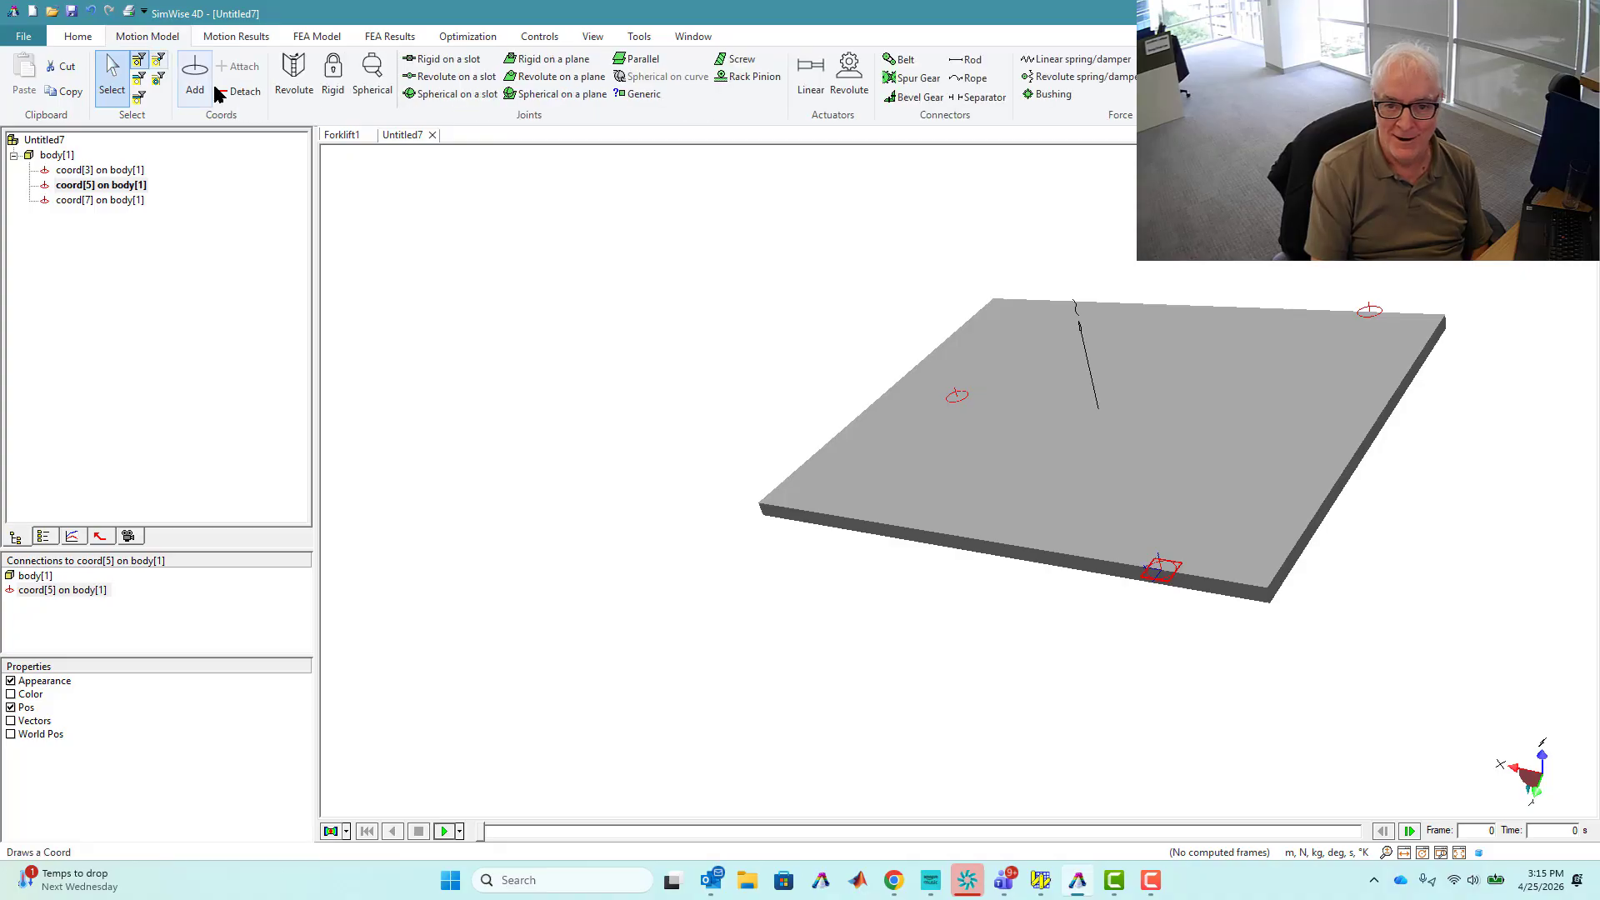
left_click(373, 79)
left_click(420, 297)
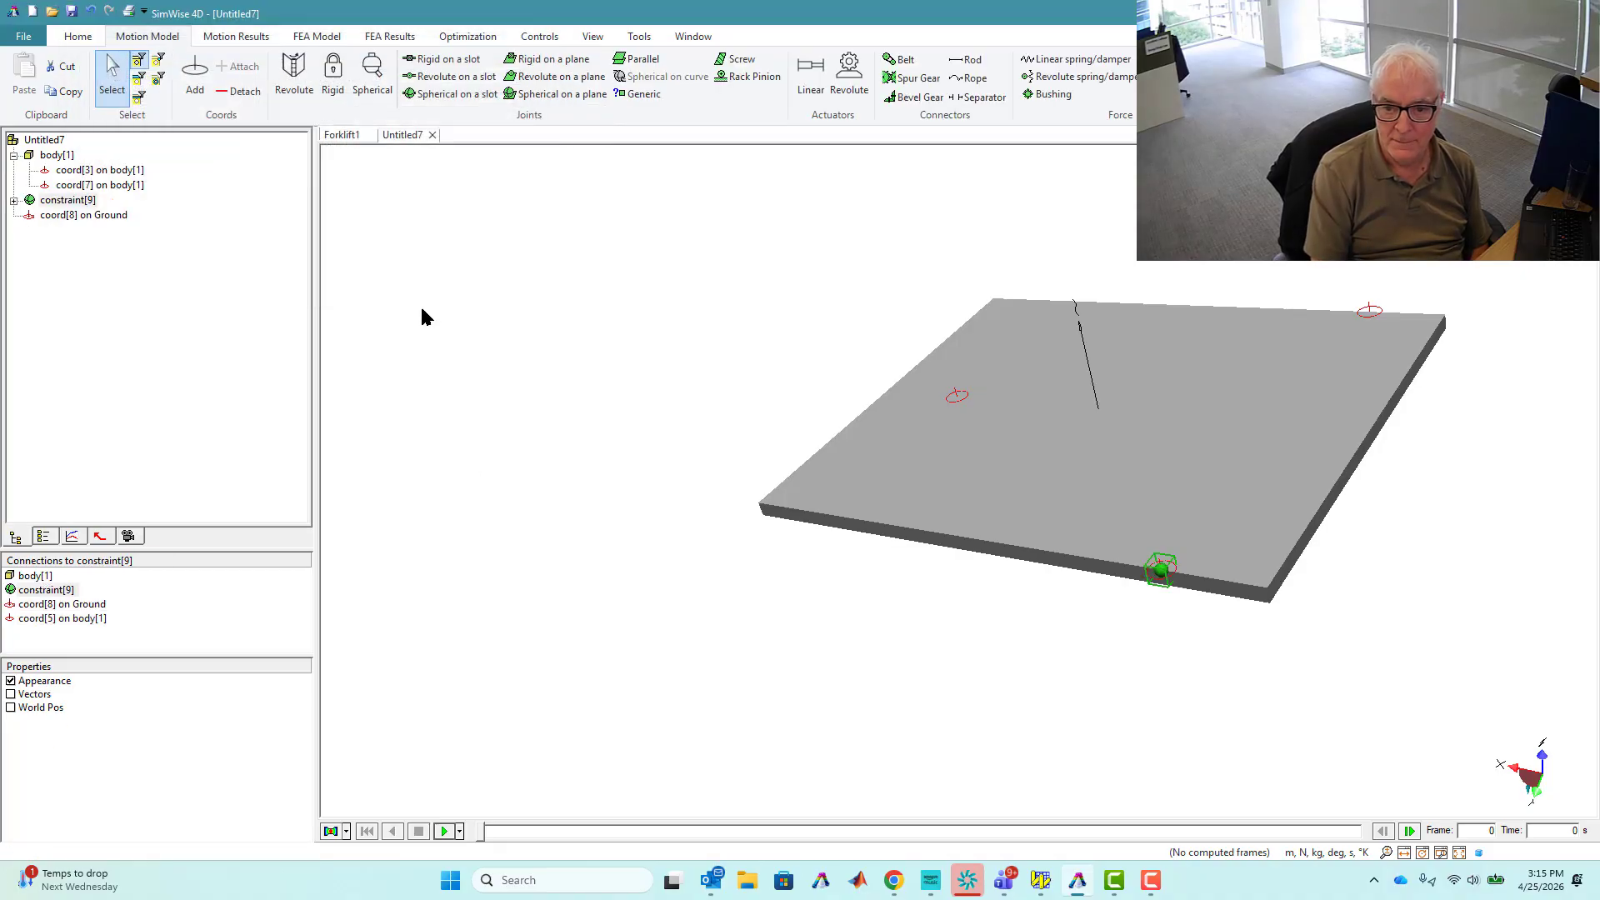
Run the simulation of the plate hanging from its spherical joint, stop it and return to the first frame
left_click(446, 831)
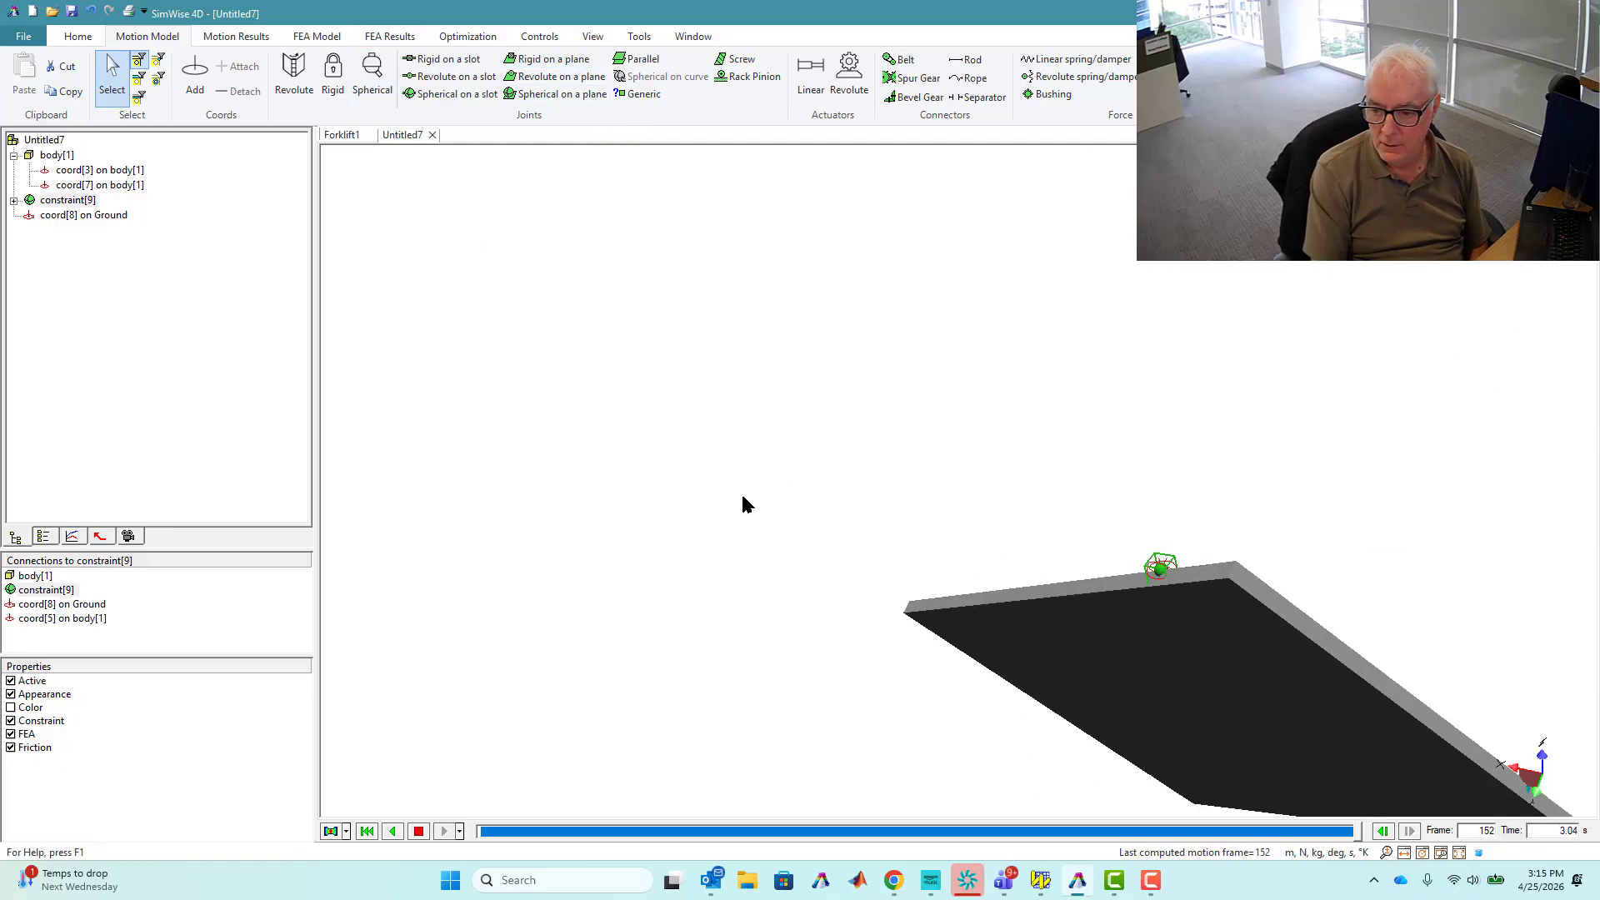
left_click(418, 831)
left_click(367, 831)
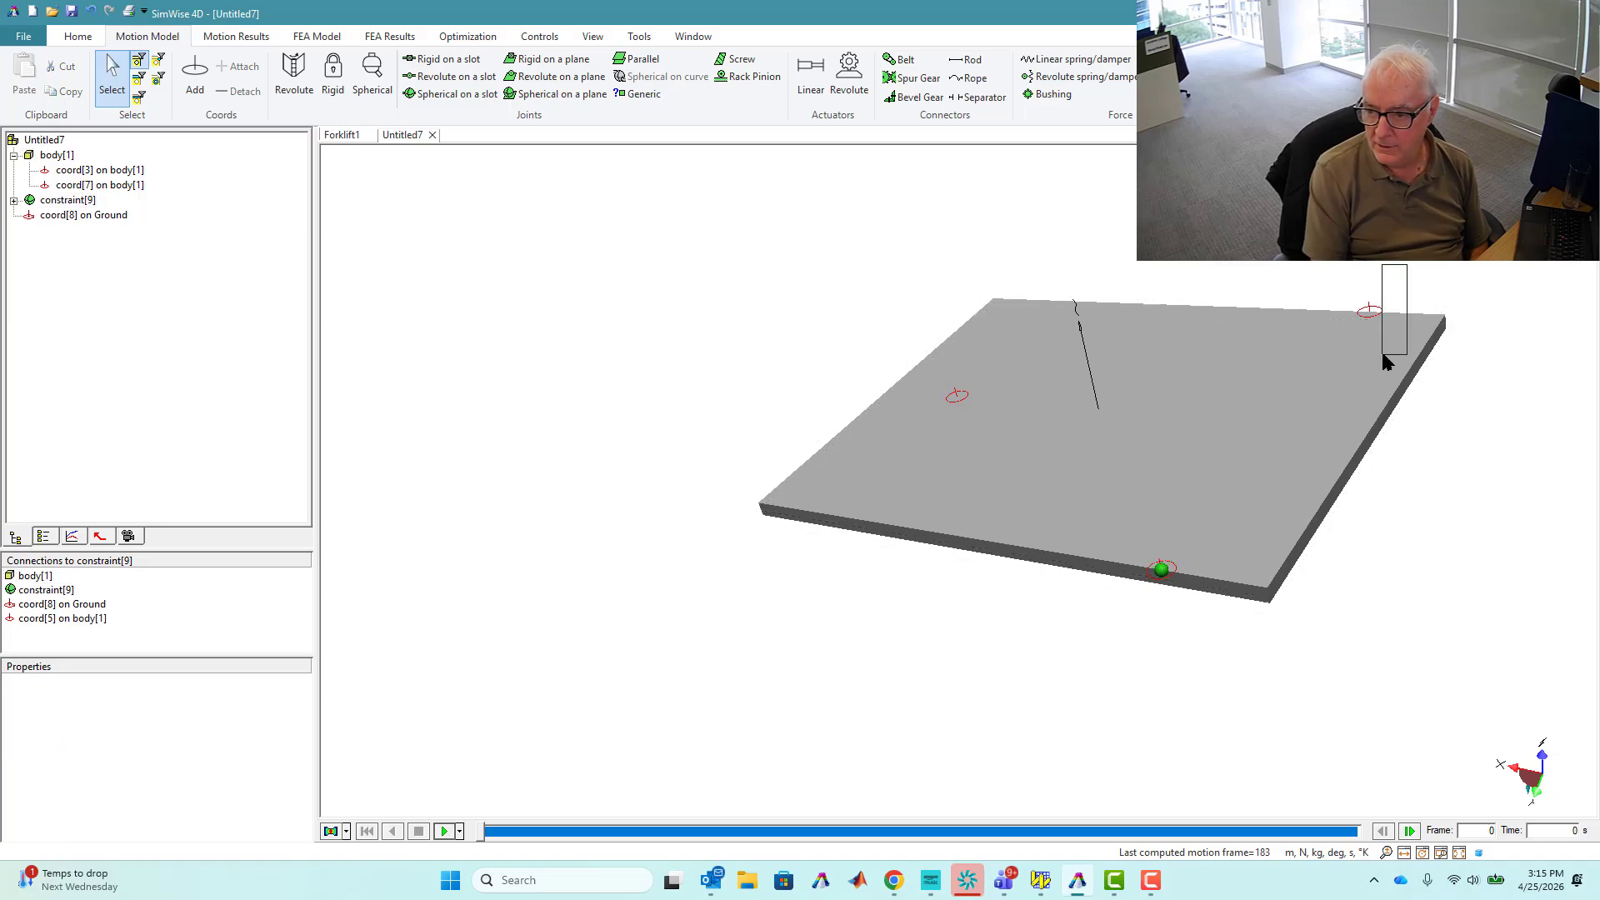
Create a rigid joint between the background and the coord at the plate's negative X, negative Y corner
left_click(1375, 354)
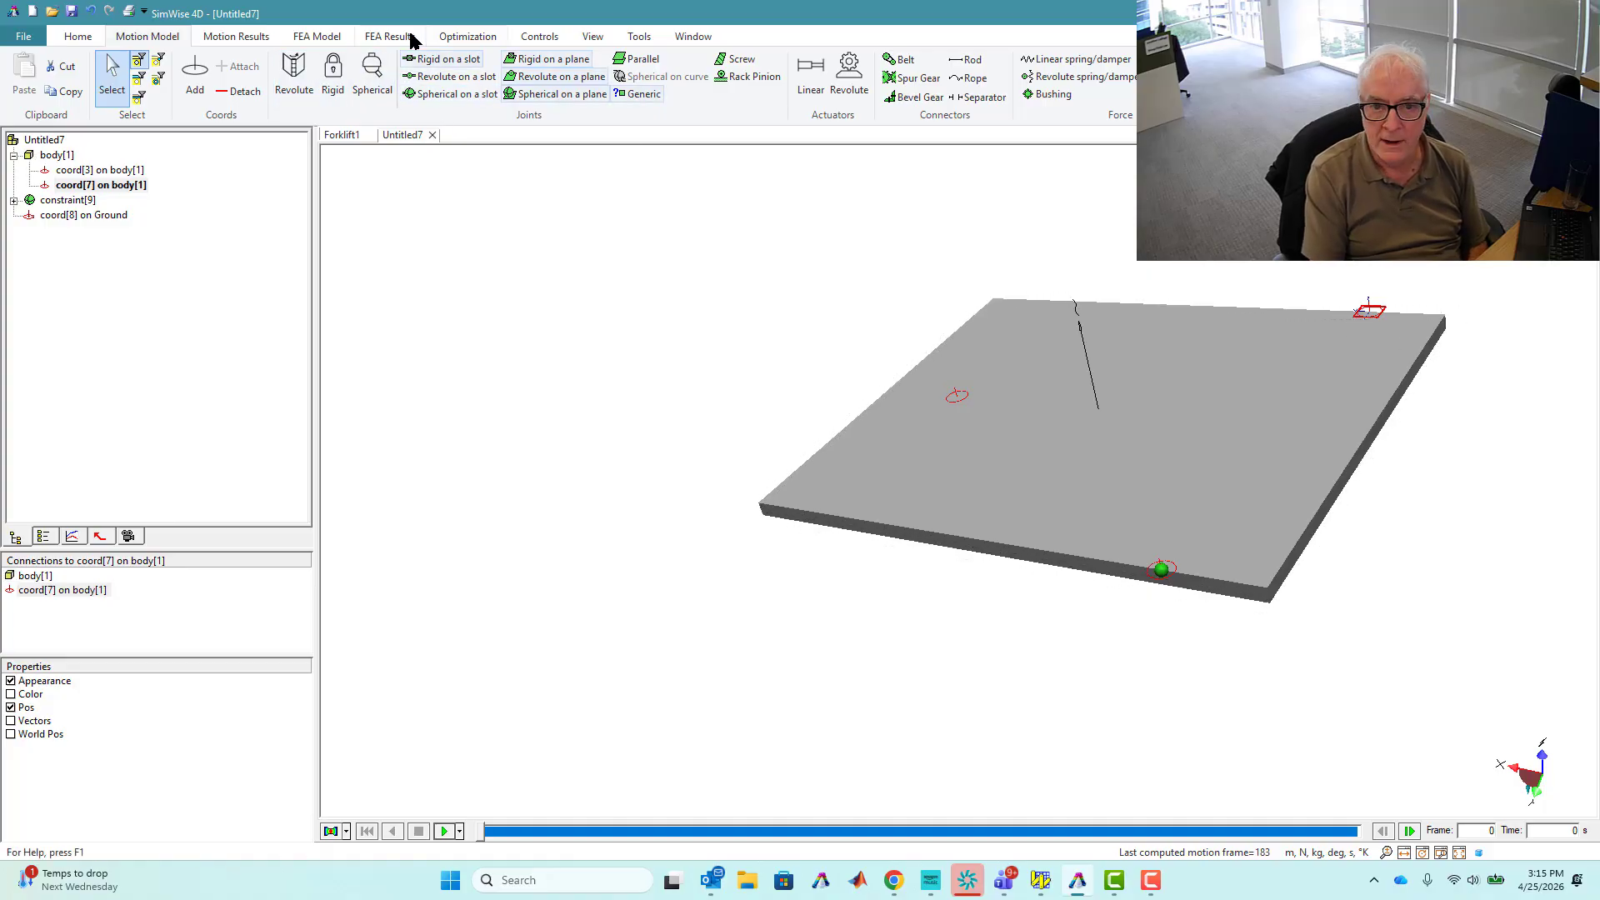
left_click(333, 75)
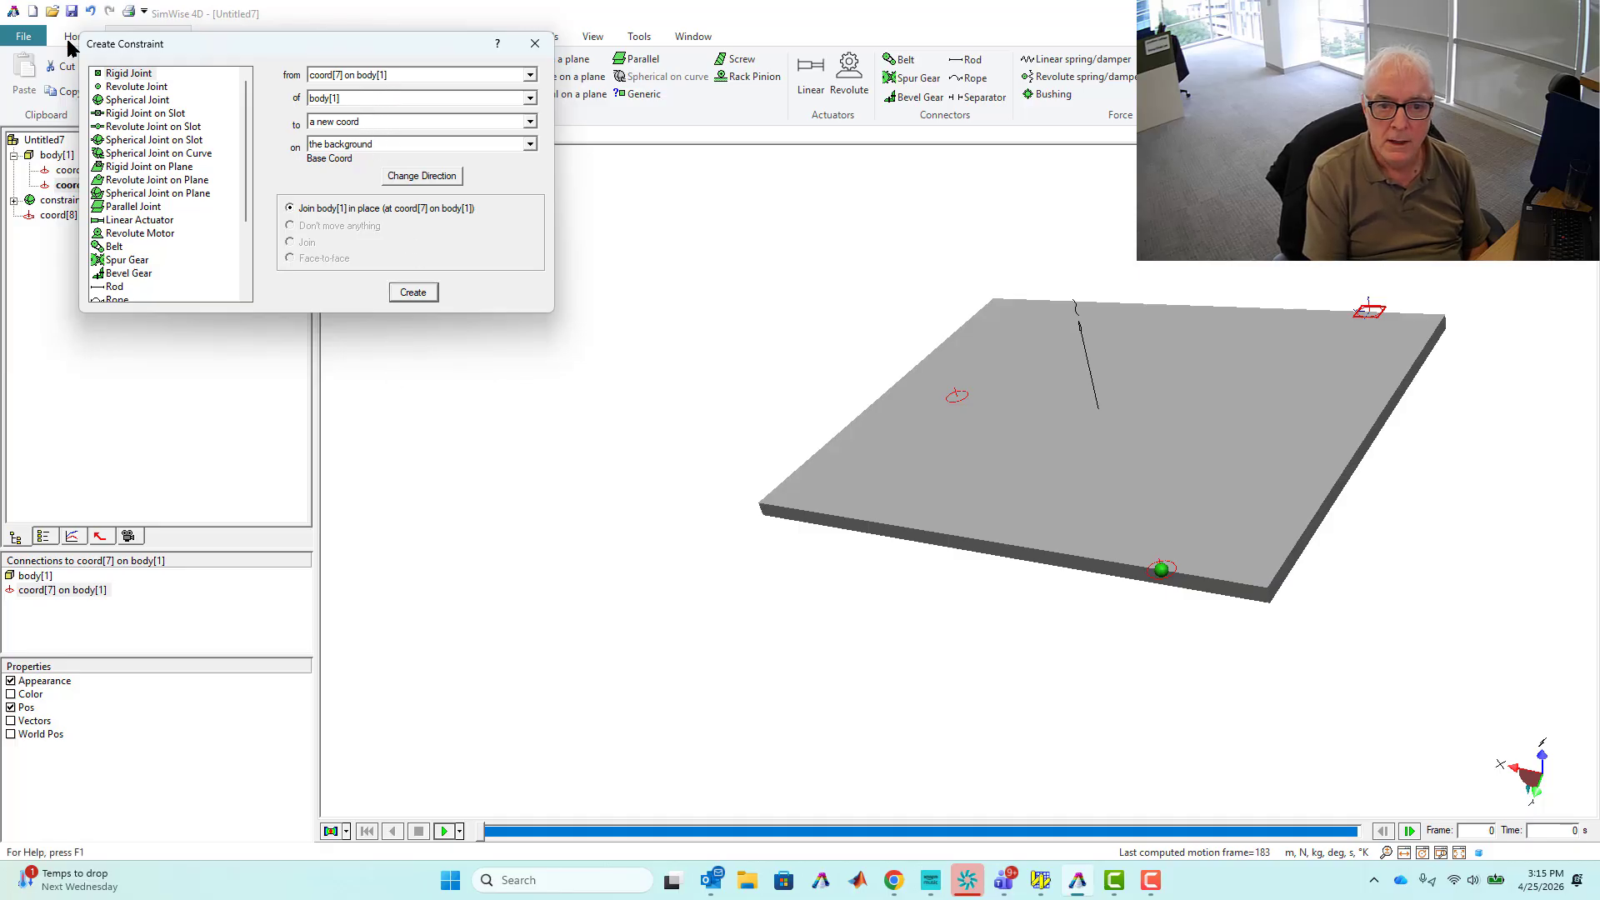
left_click(414, 293)
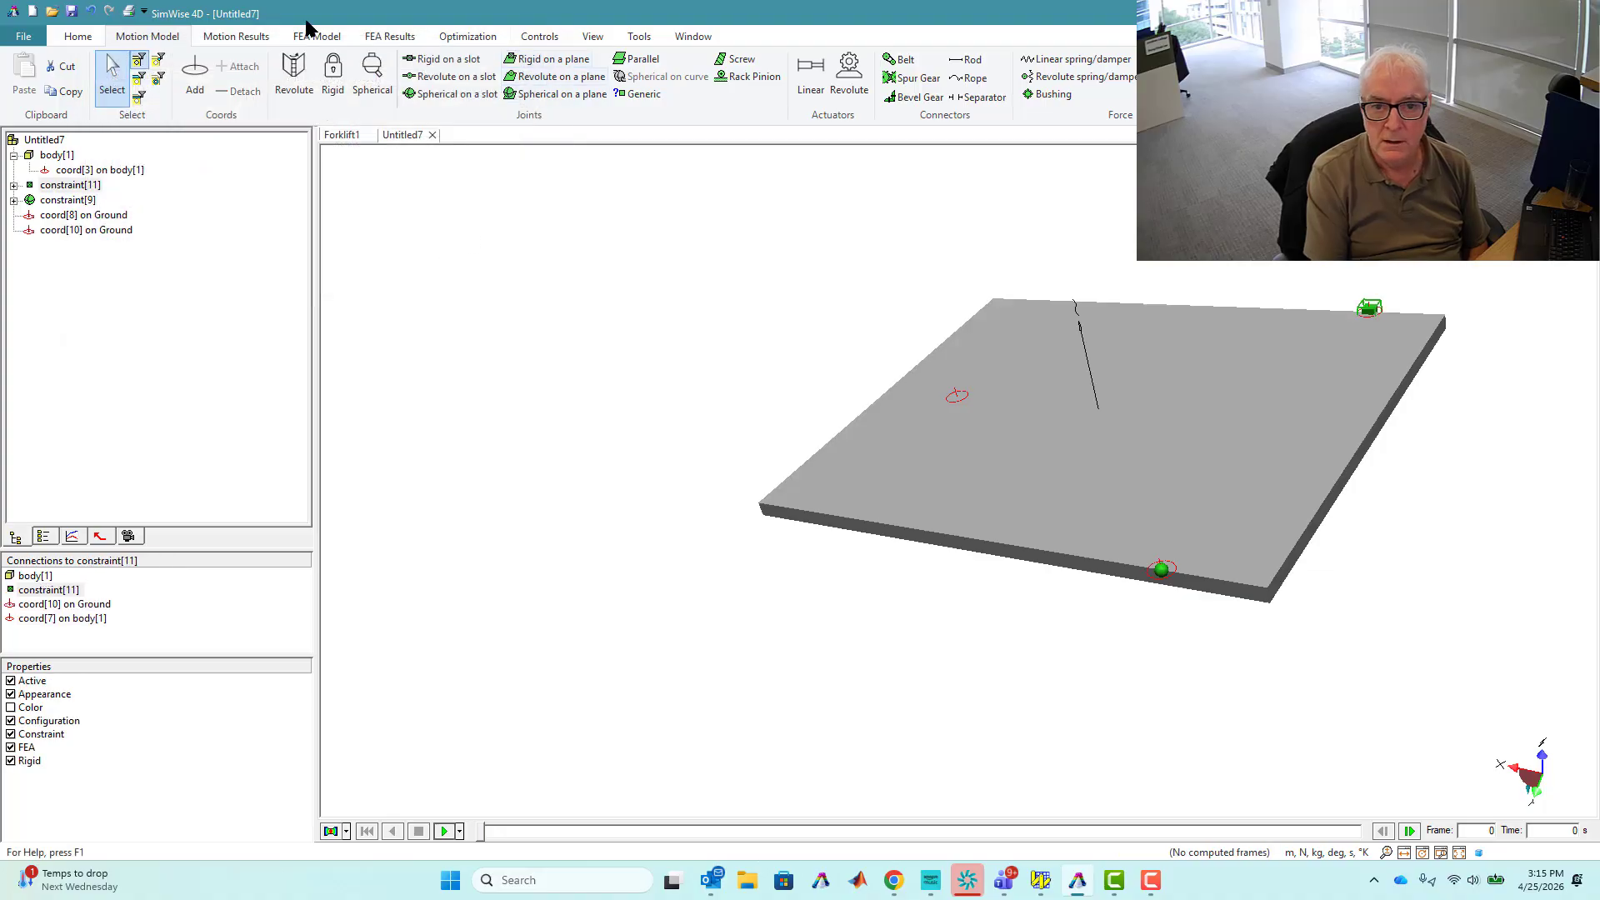
Change the rigid joint at the plate's negative X, negative Y corner to rotate around all axes and slide along Y
left_click(590, 36)
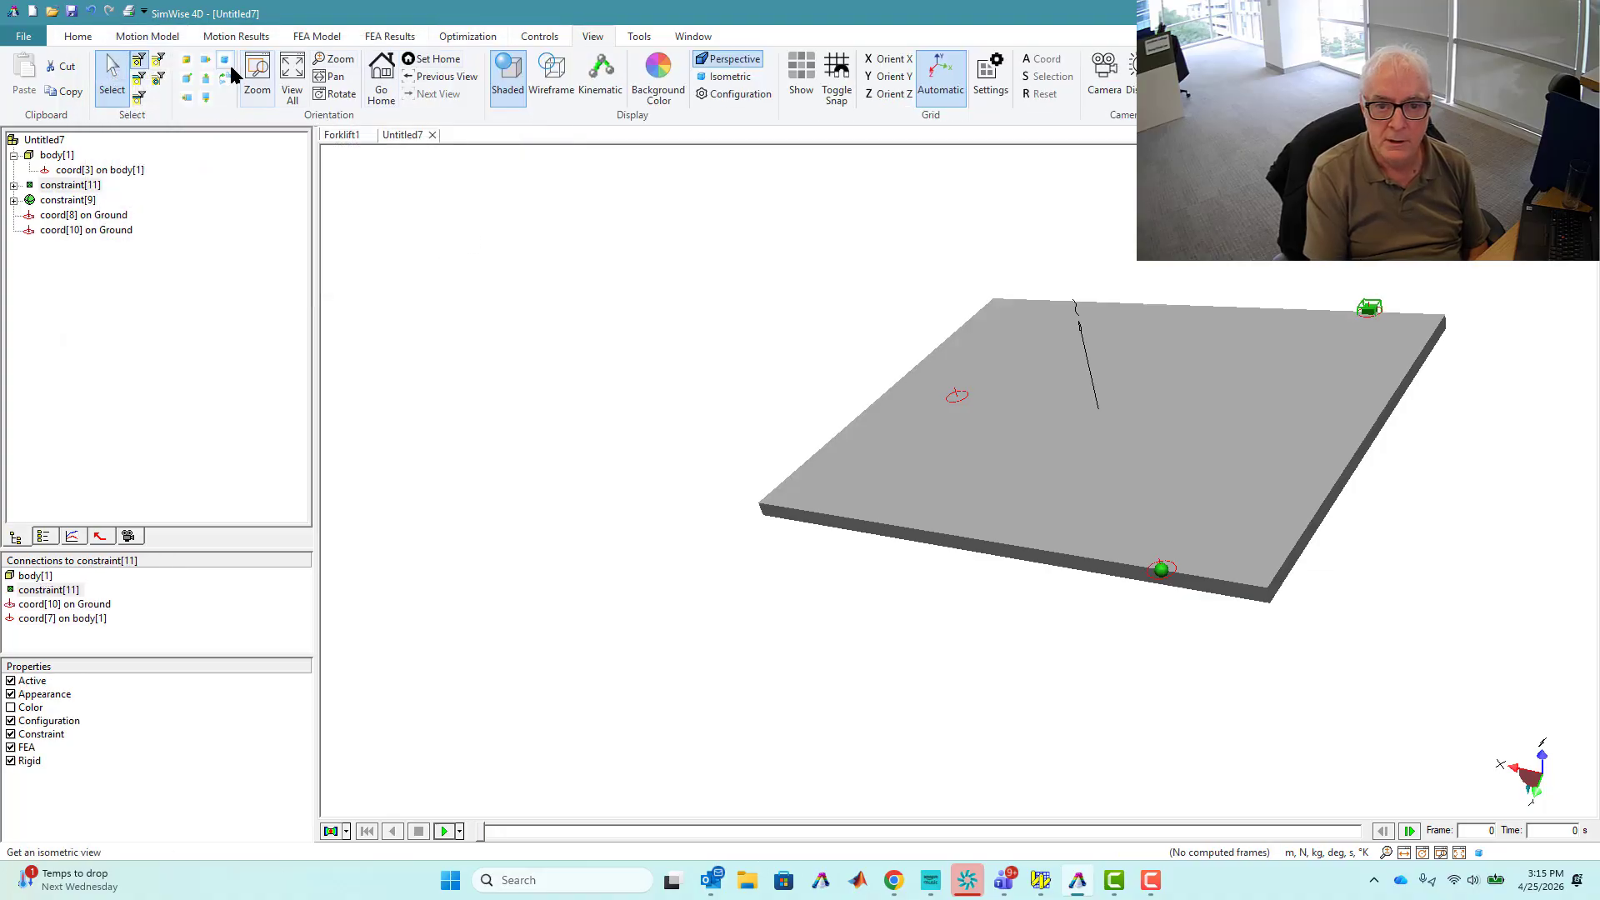
left_click(257, 71)
left_click_drag(1303, 268, 1484, 406)
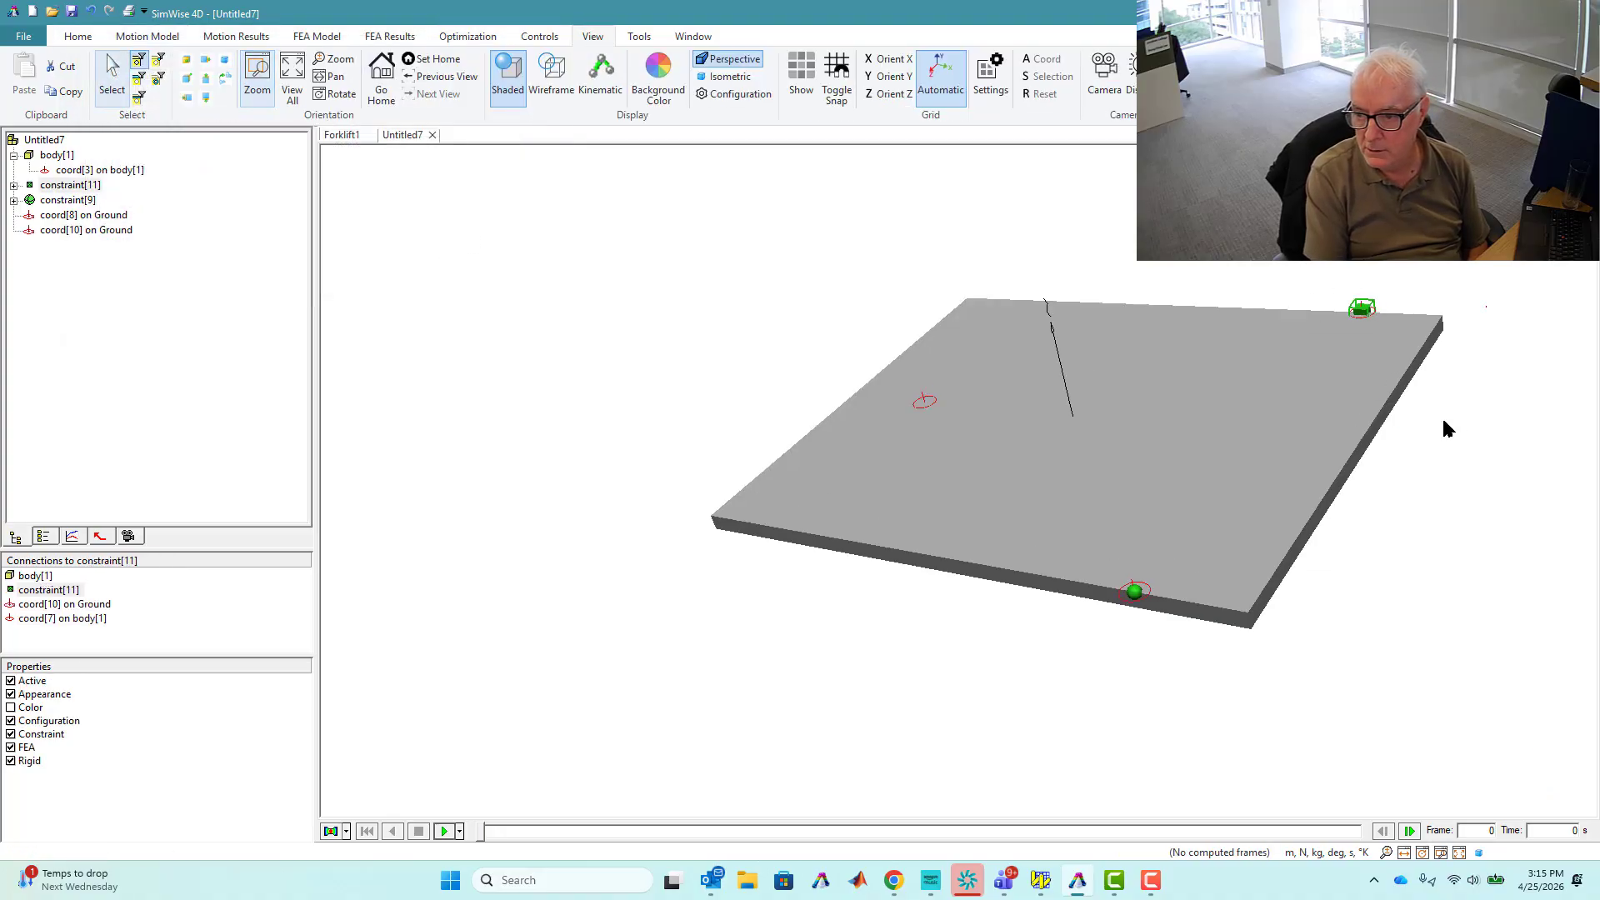
double_click(1054, 317)
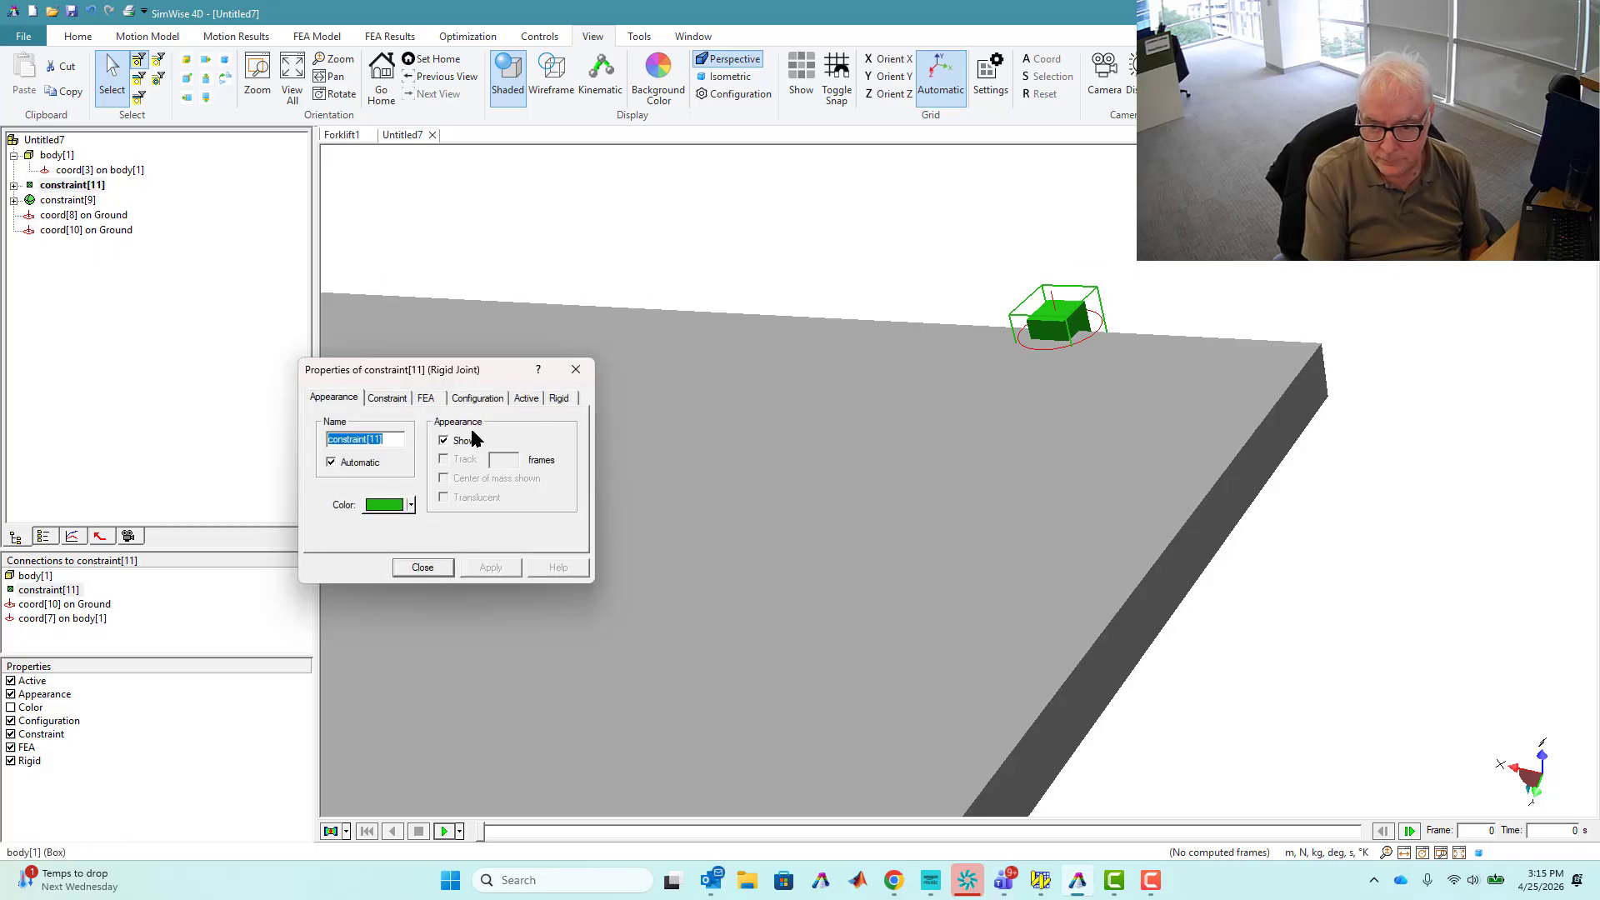
left_click(387, 398)
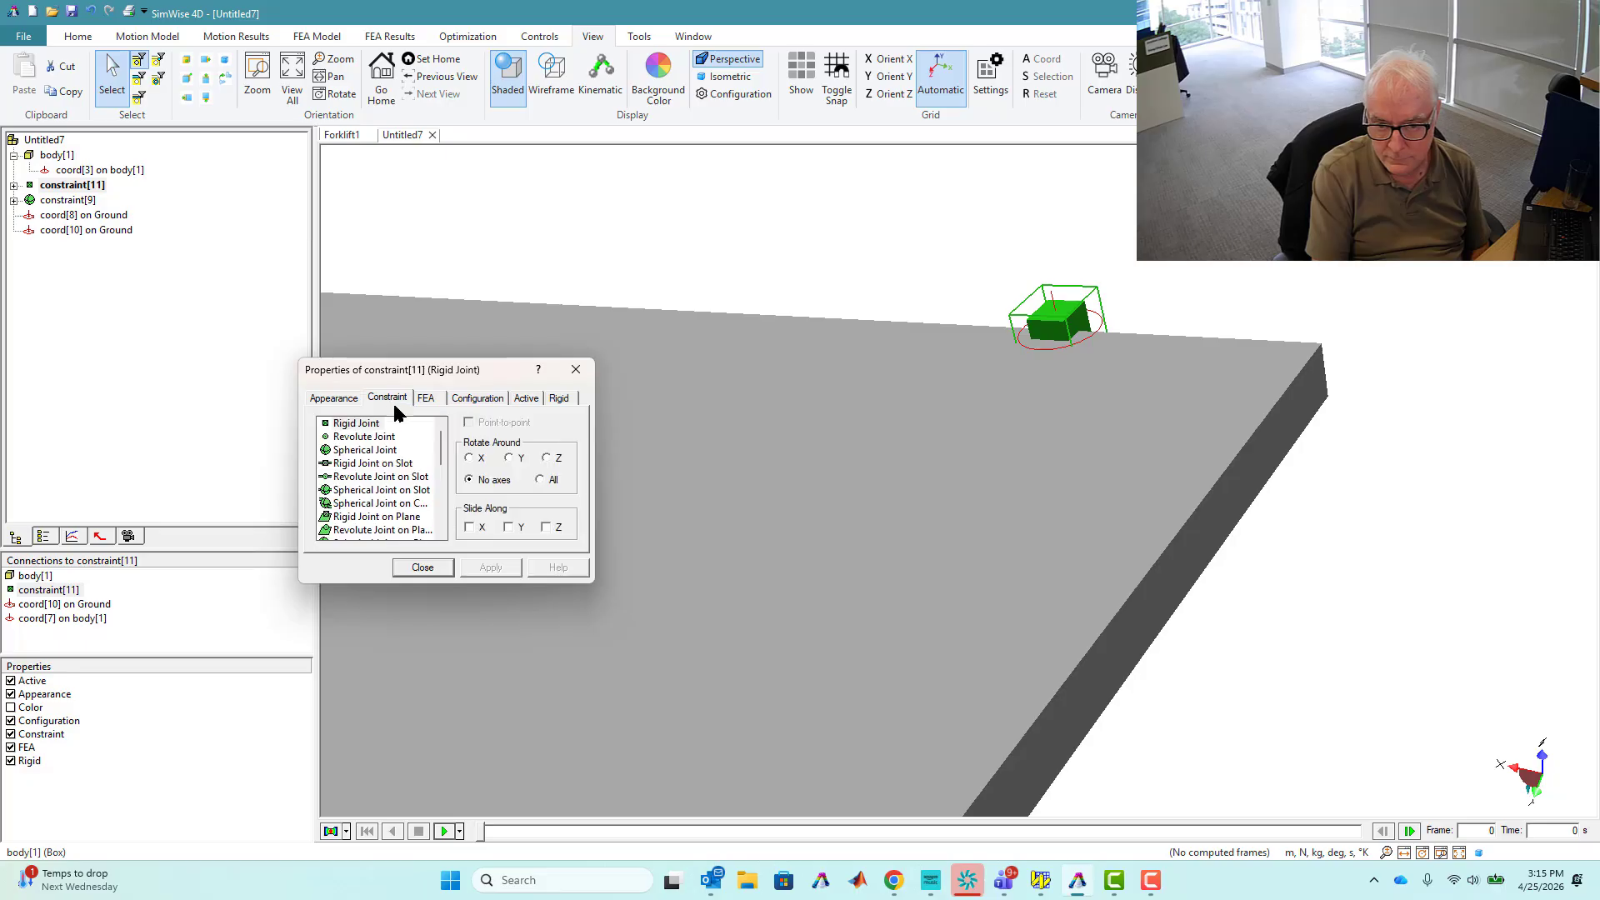
left_click(541, 480)
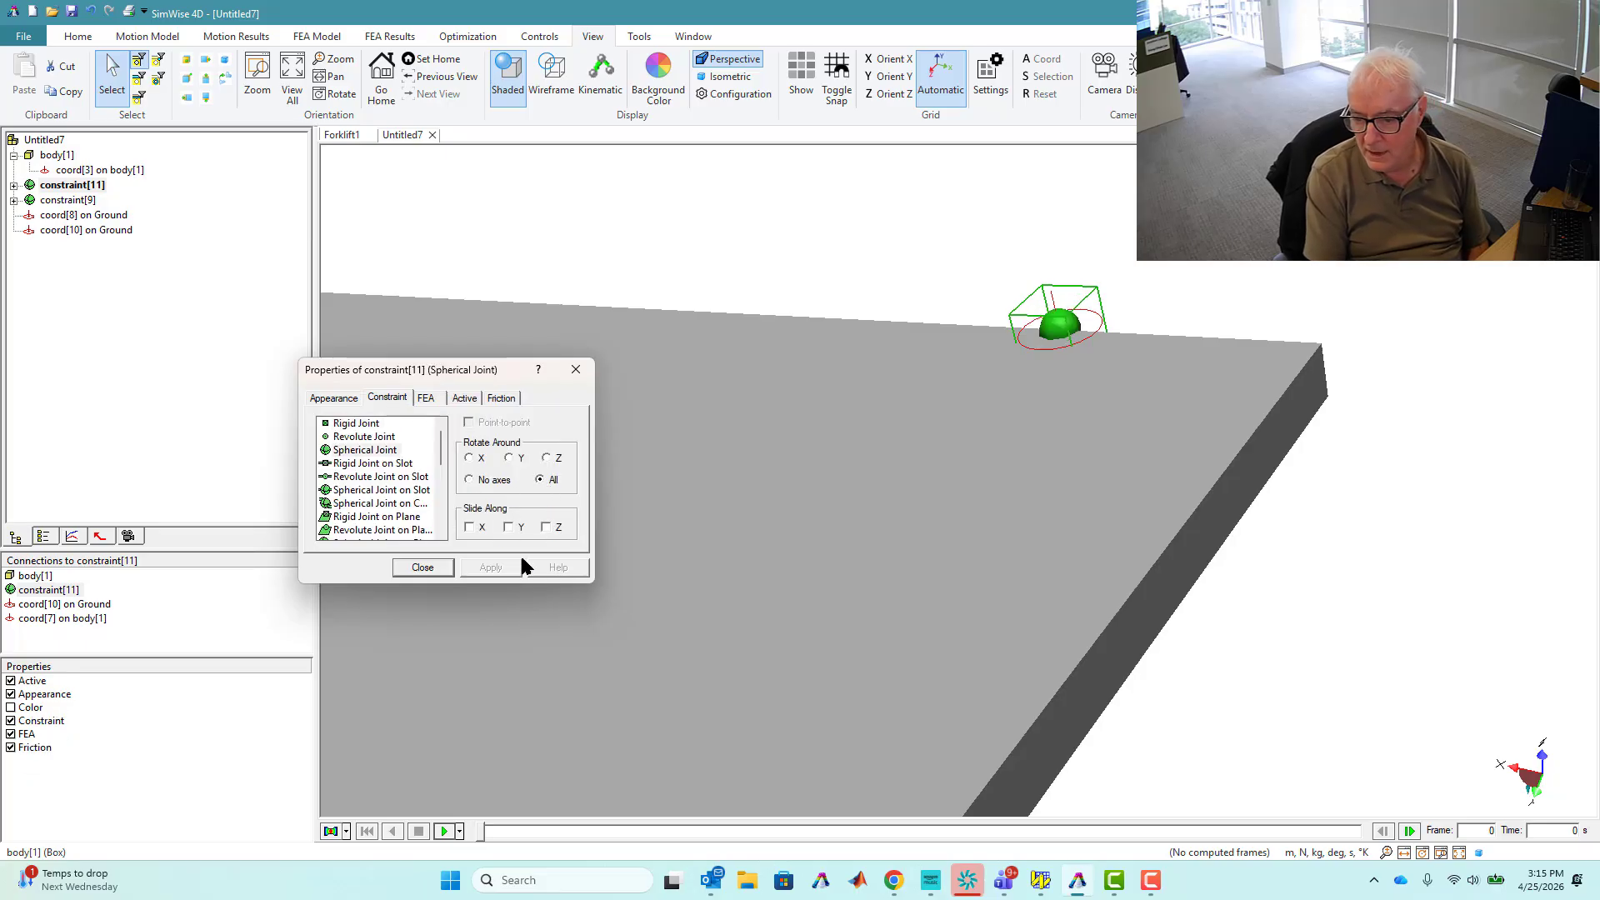
left_click(509, 527)
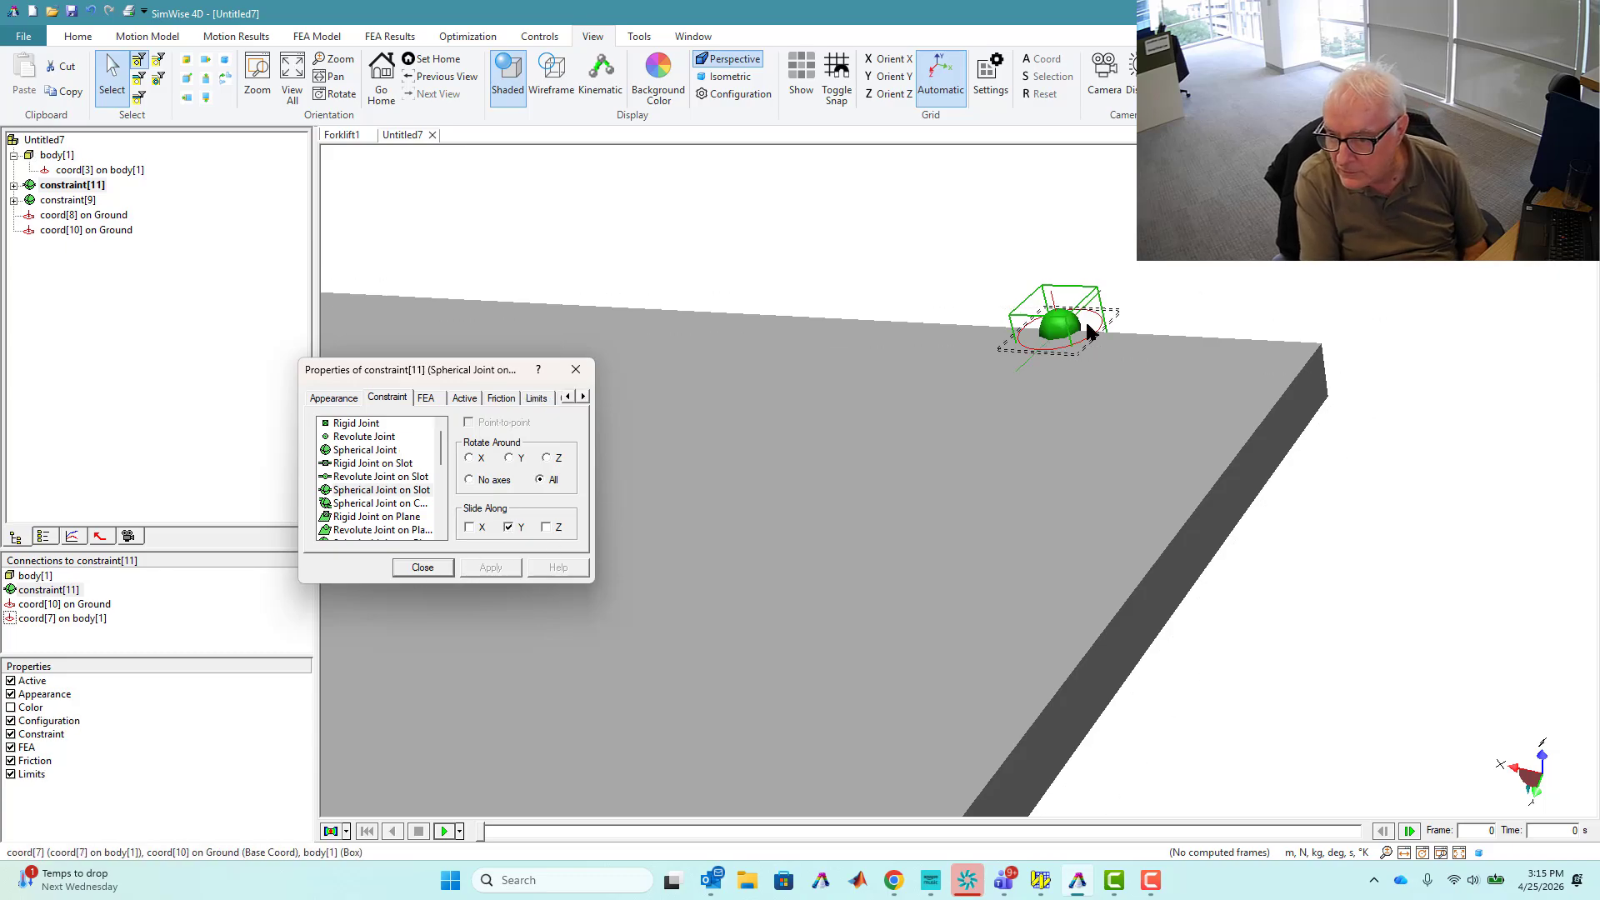
left_click(1237, 302)
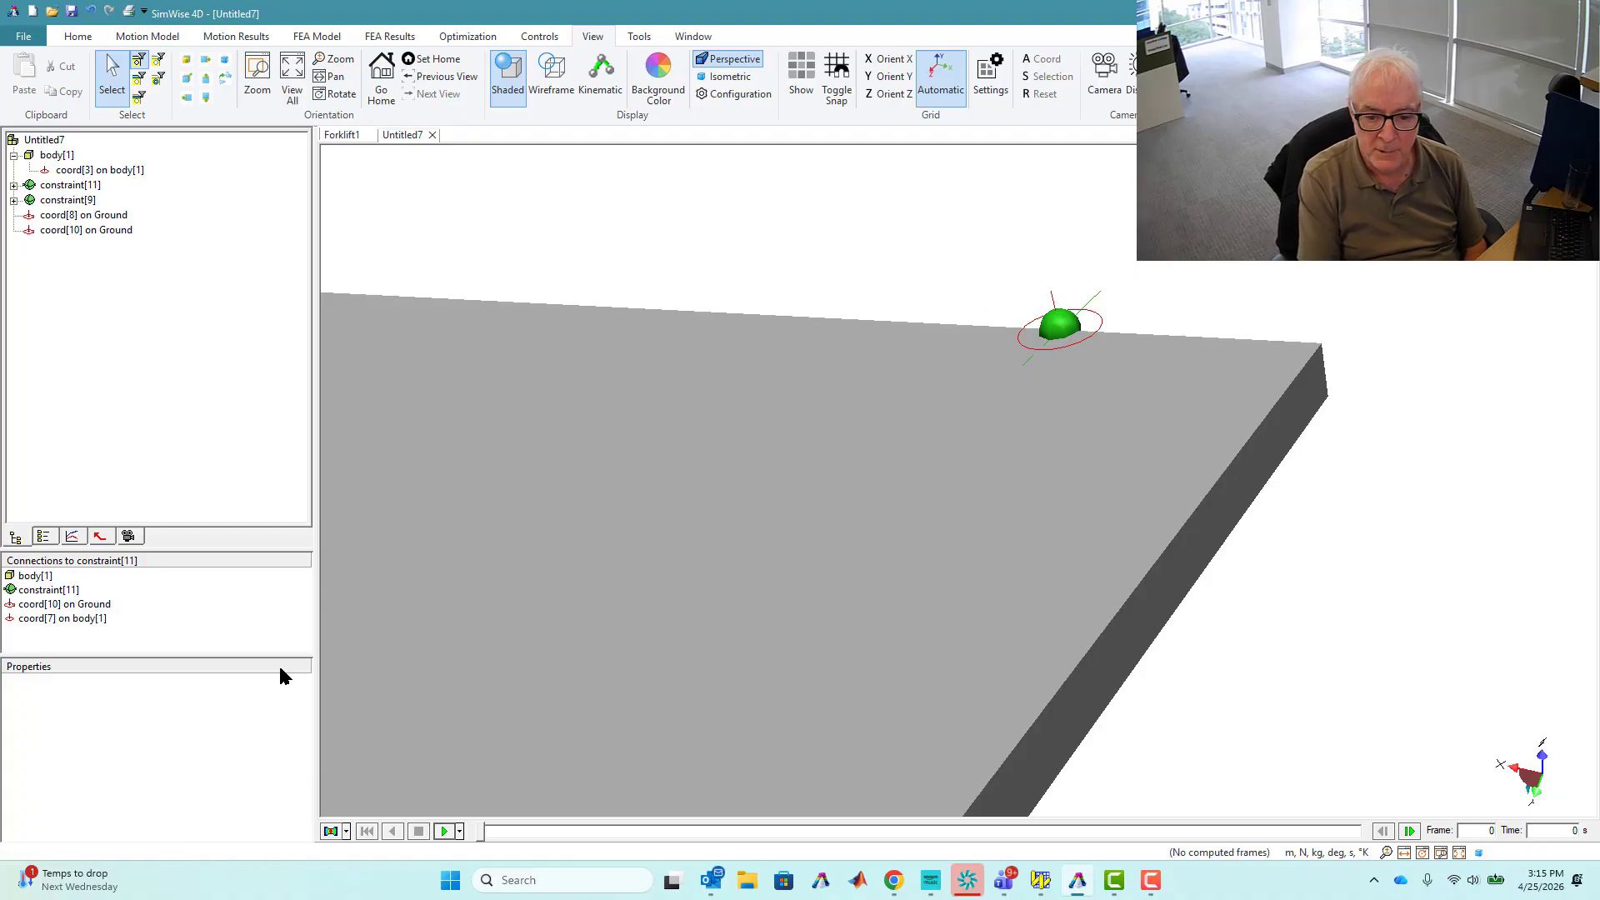
Run the simulation of the plate held by its two corner joints, stop it and return to the first frame
right_click(567, 235)
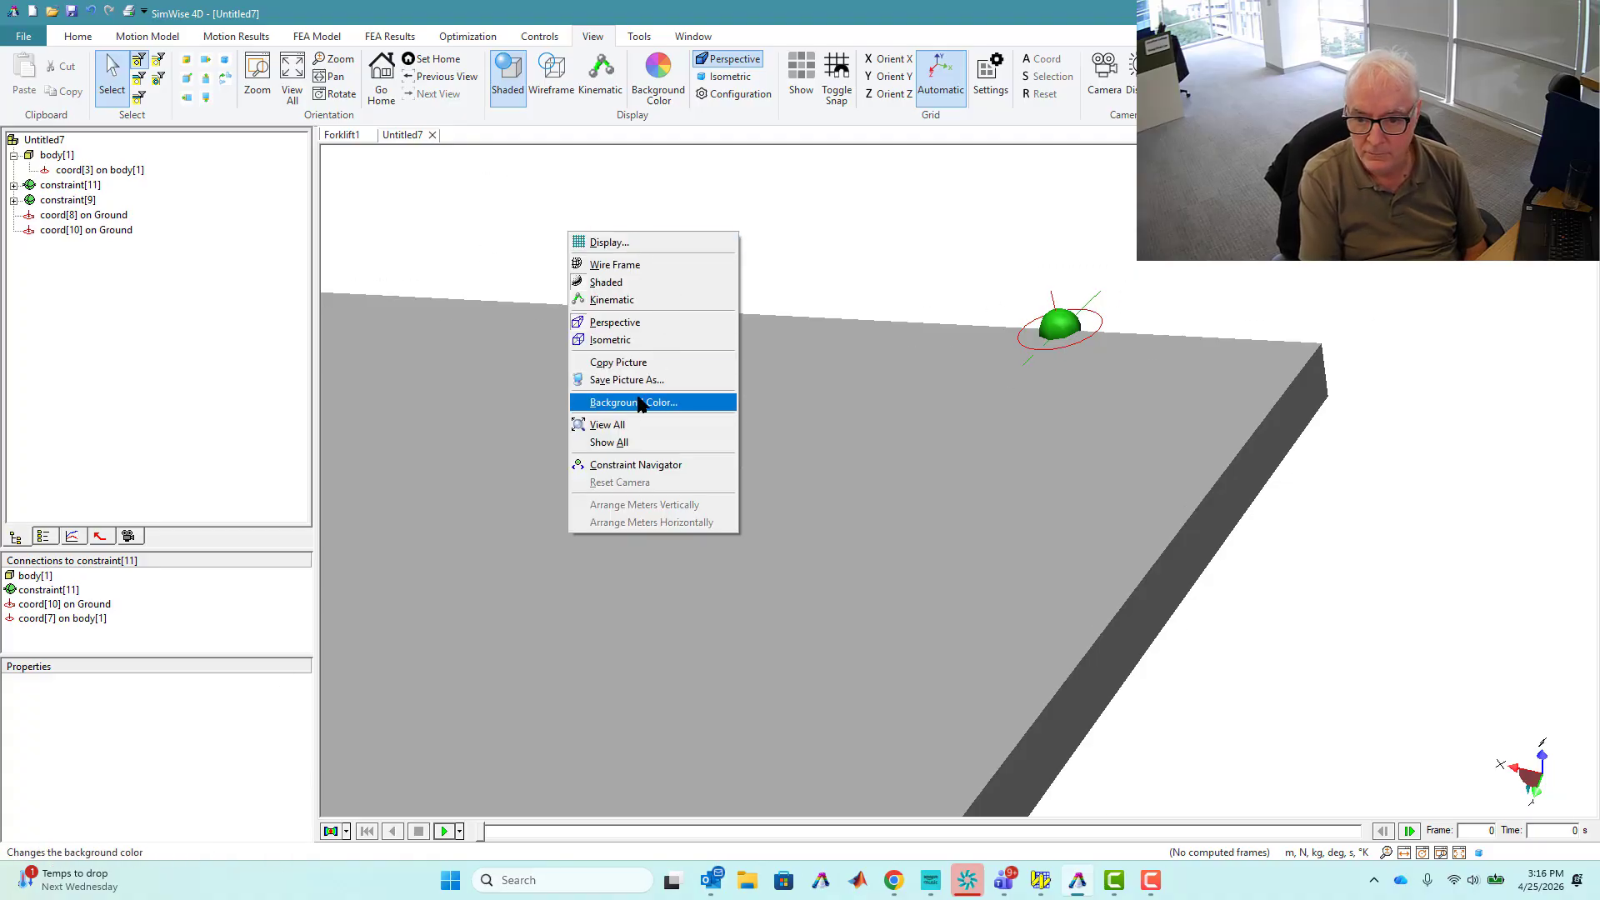
left_click(609, 441)
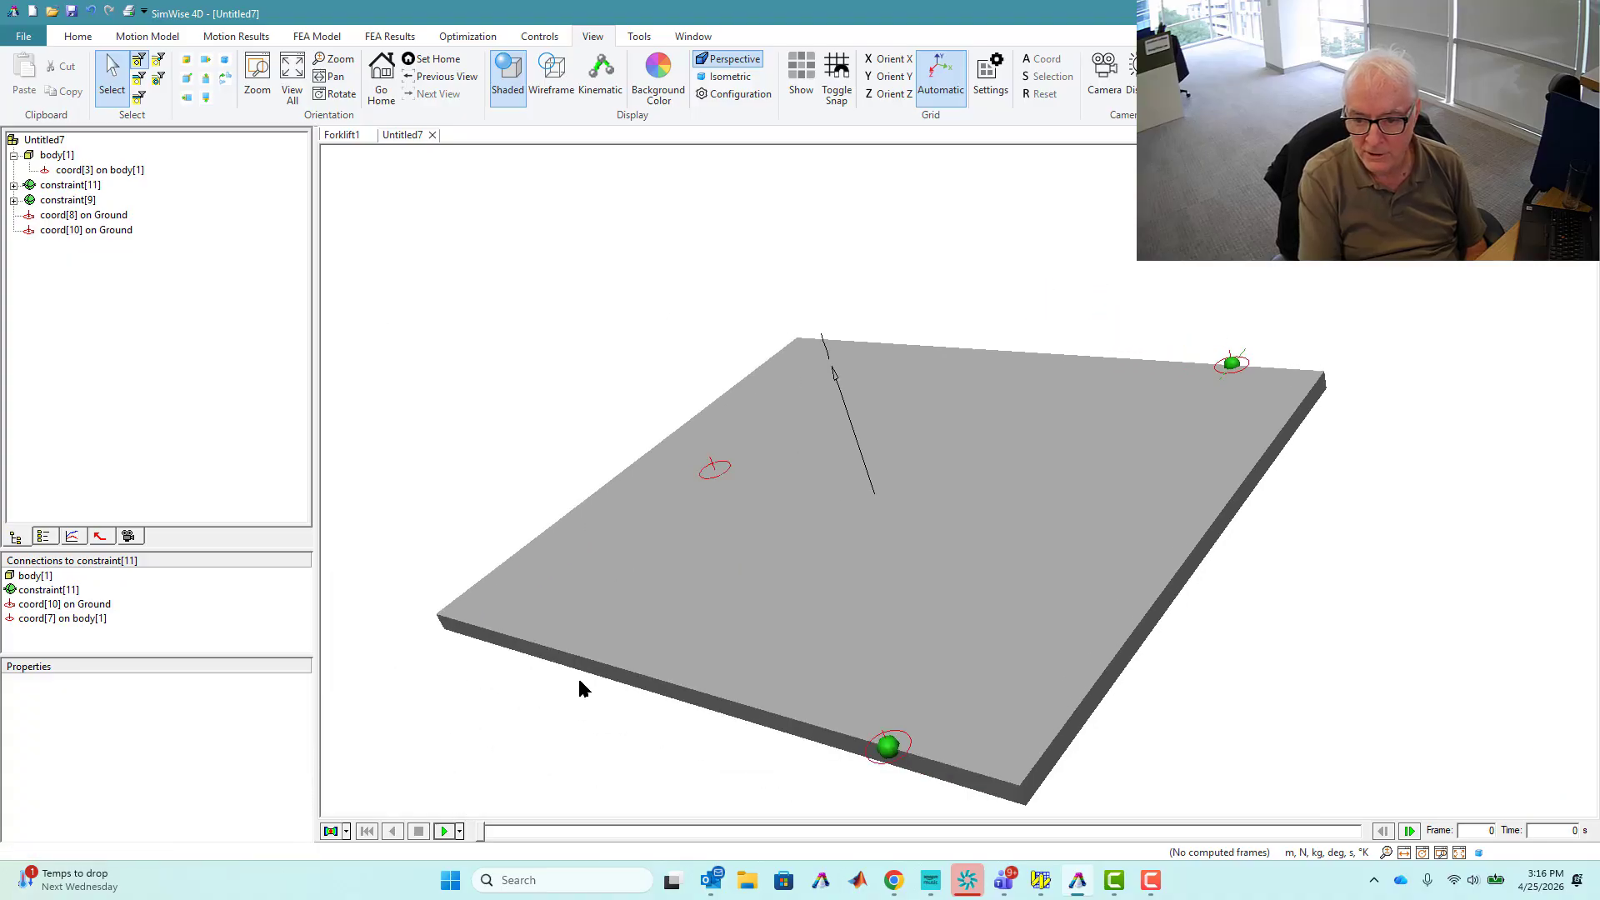
left_click(447, 832)
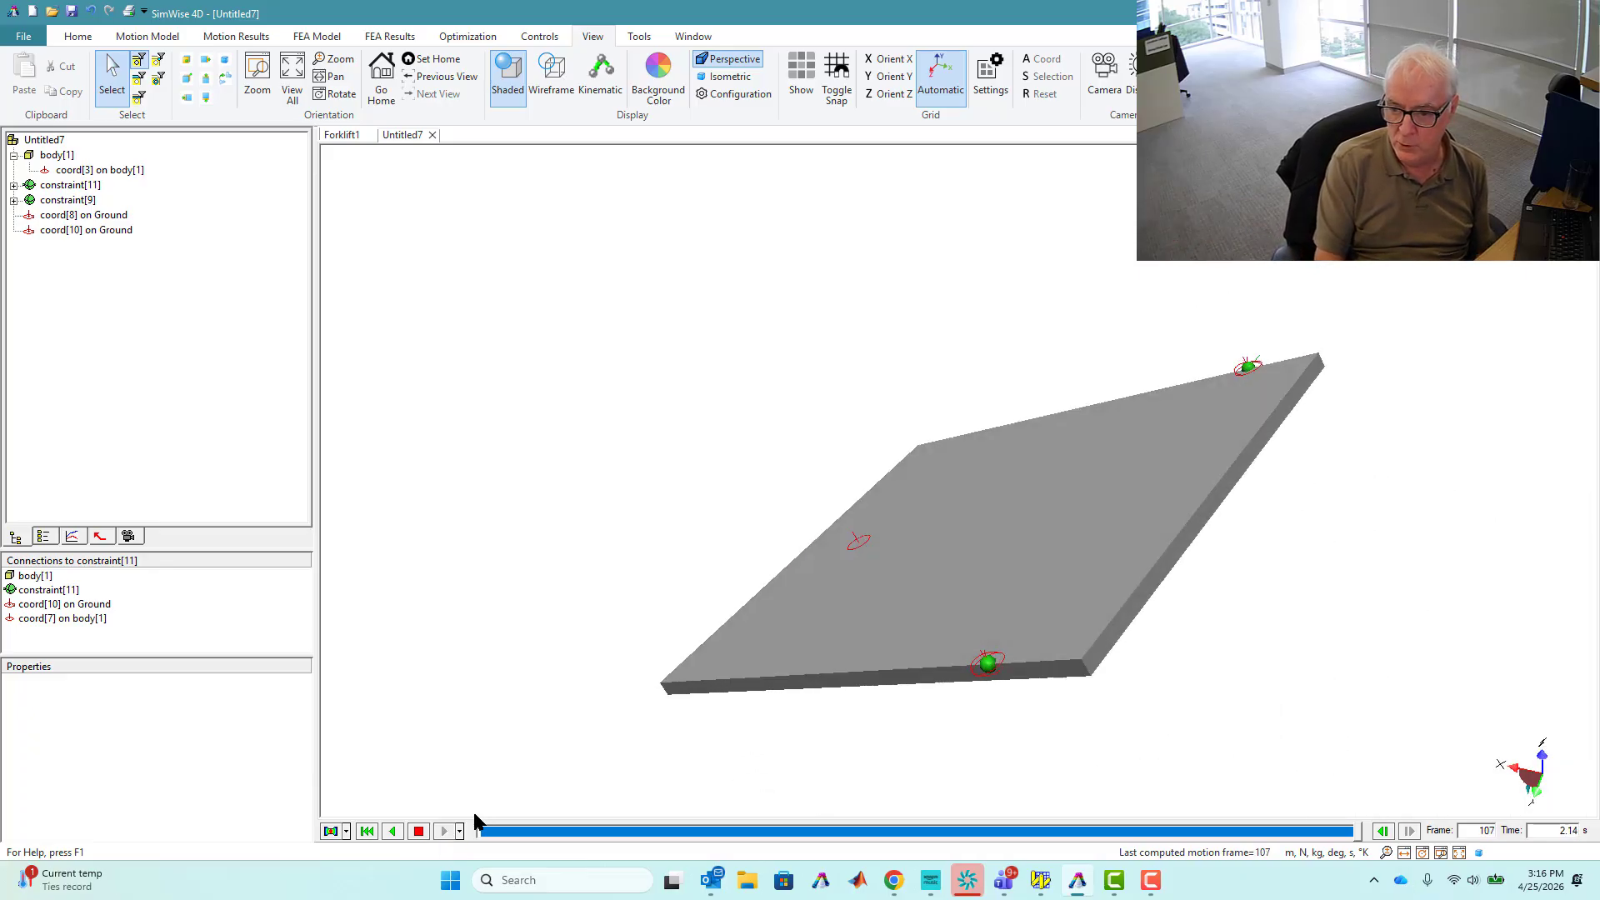
left_click(418, 831)
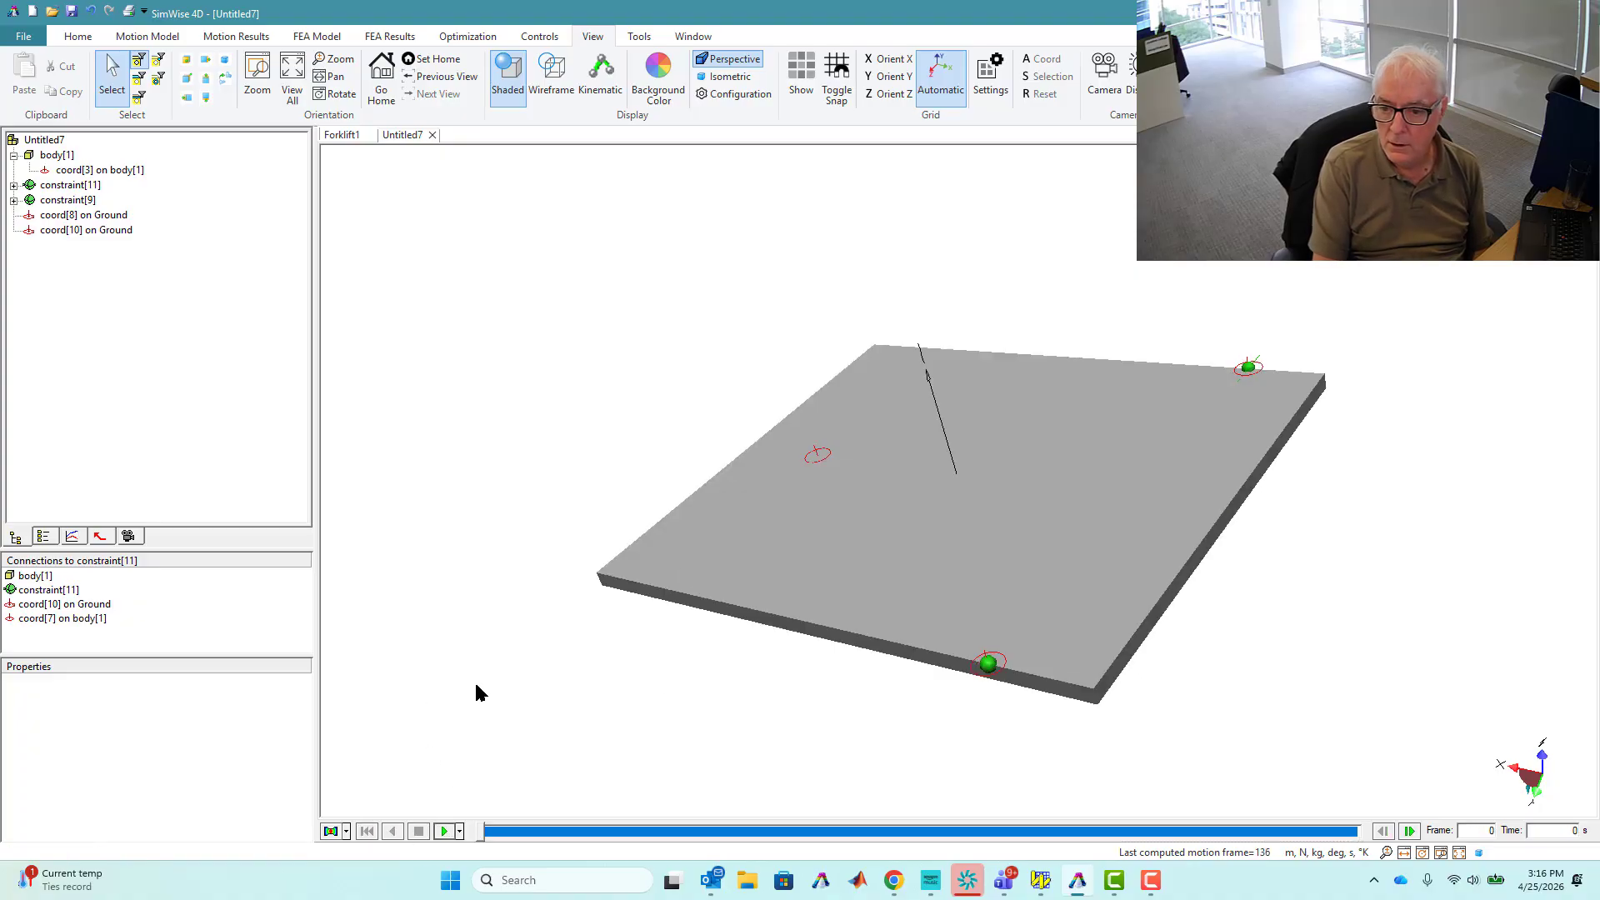
Create a rigid joint between the background and the remaining coord on the plate's positive X side
left_click(816, 455)
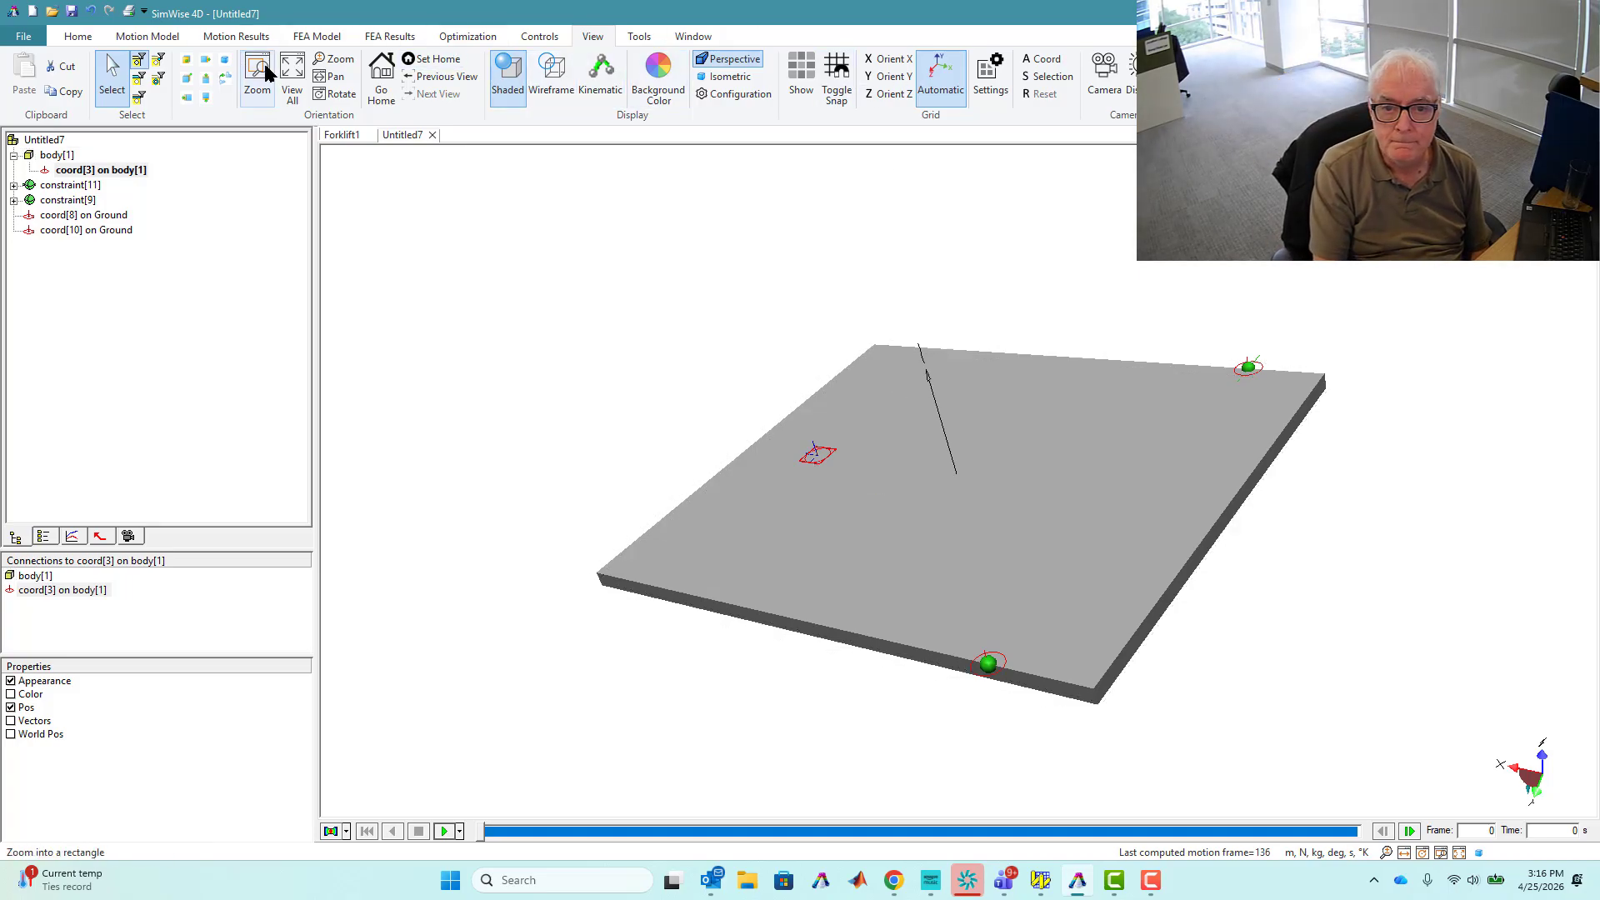
left_click(148, 38)
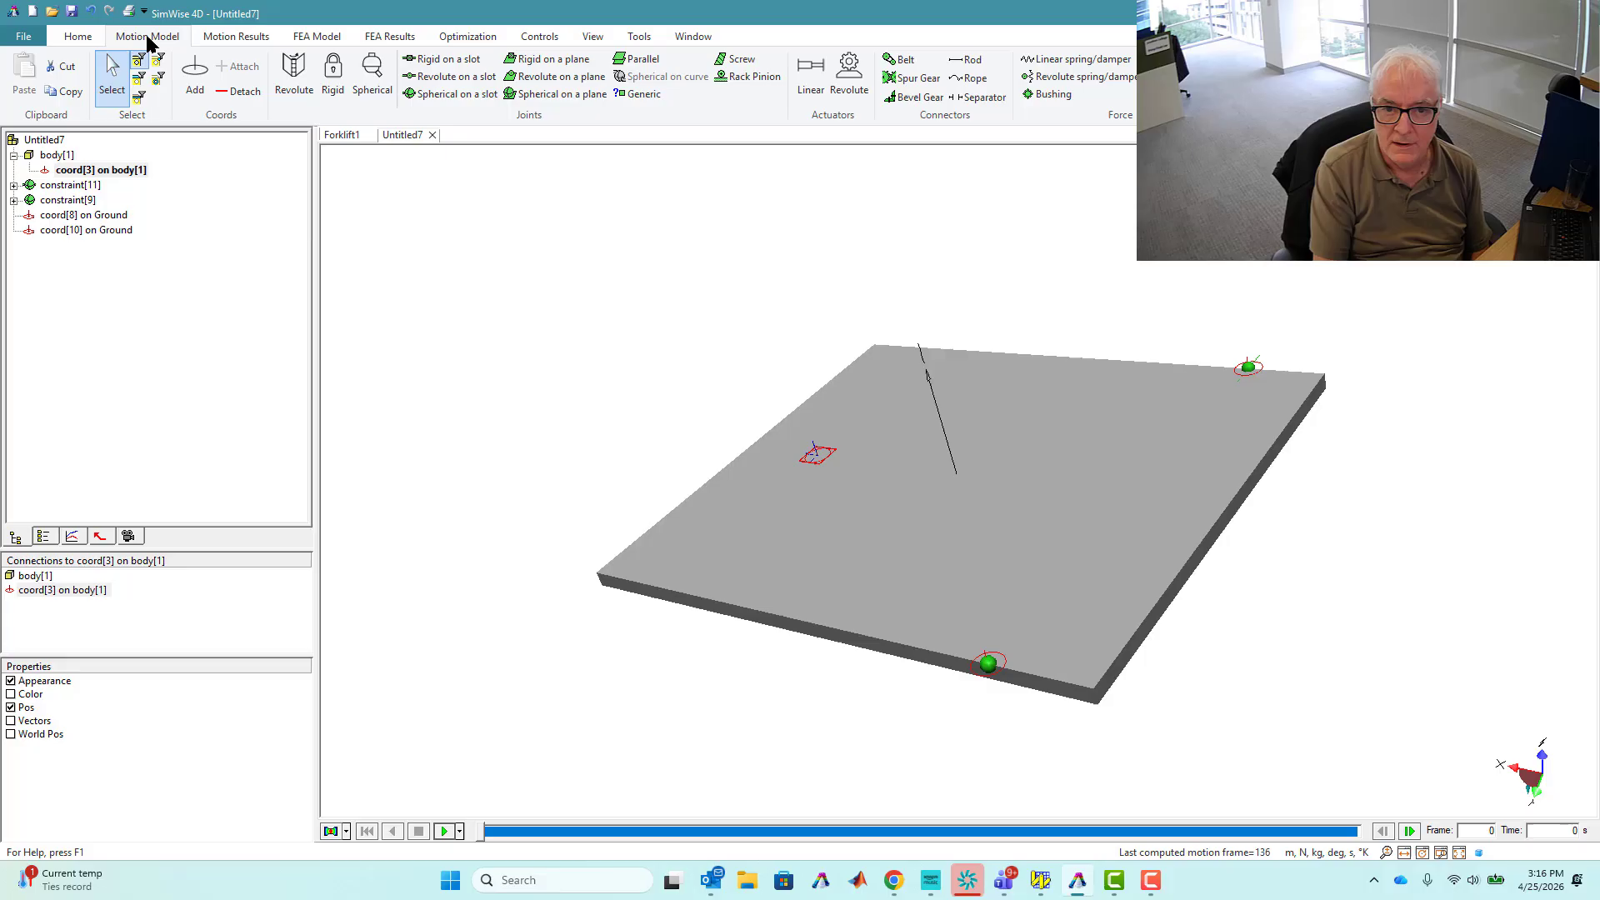
left_click(333, 68)
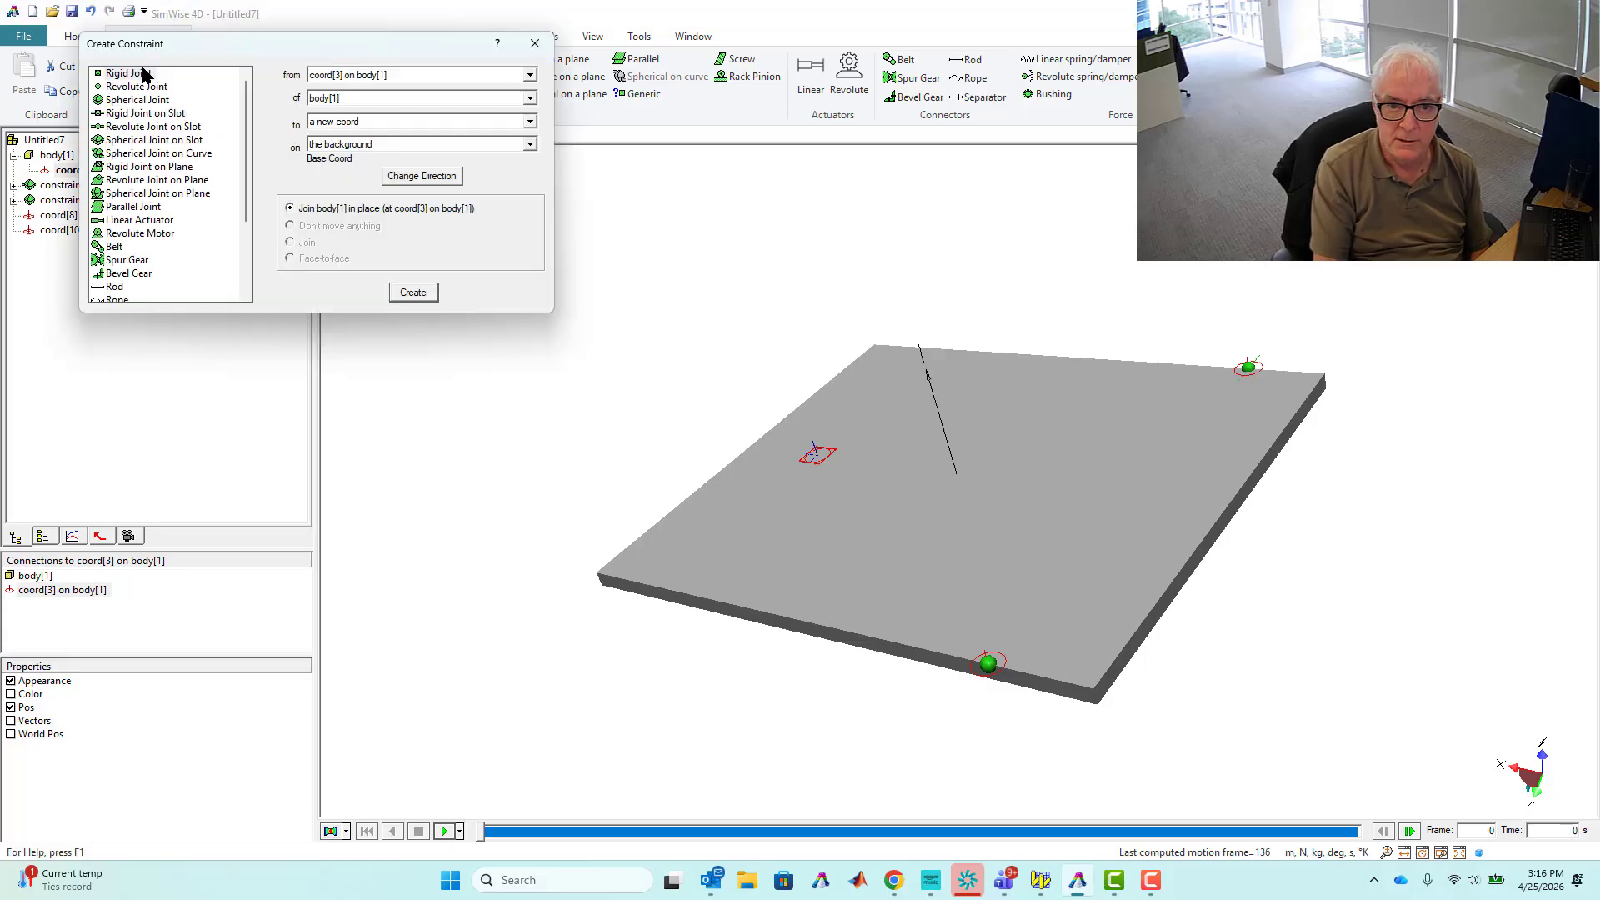
left_click(414, 292)
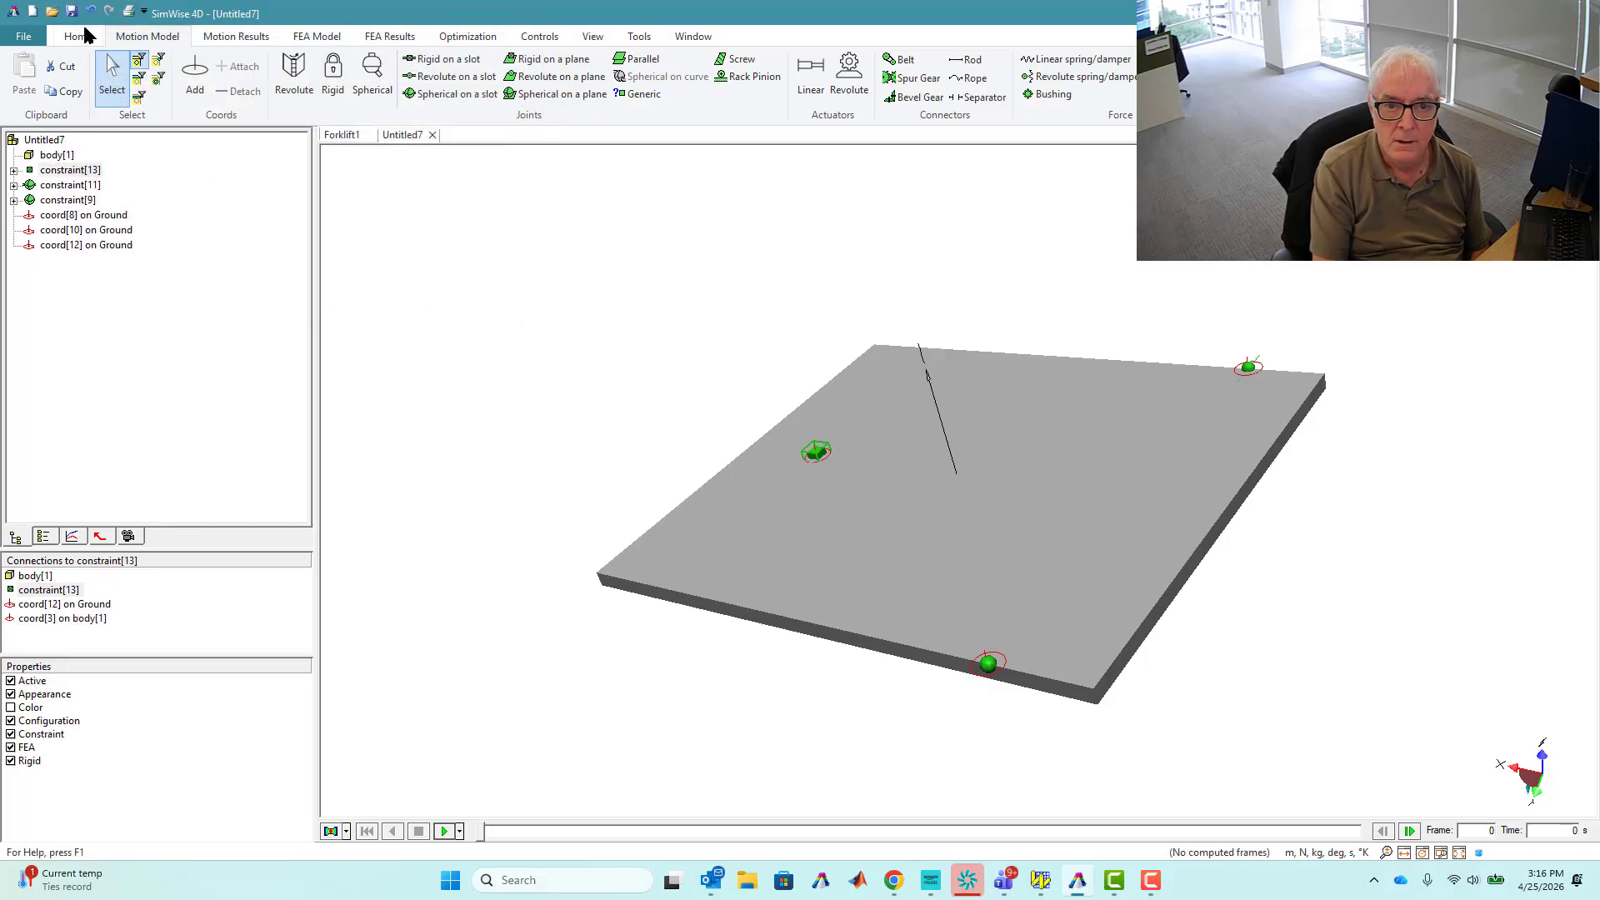
Change the rigid joint on the plate's positive X side to rotate around all axes and slide along X and Y
left_click(587, 38)
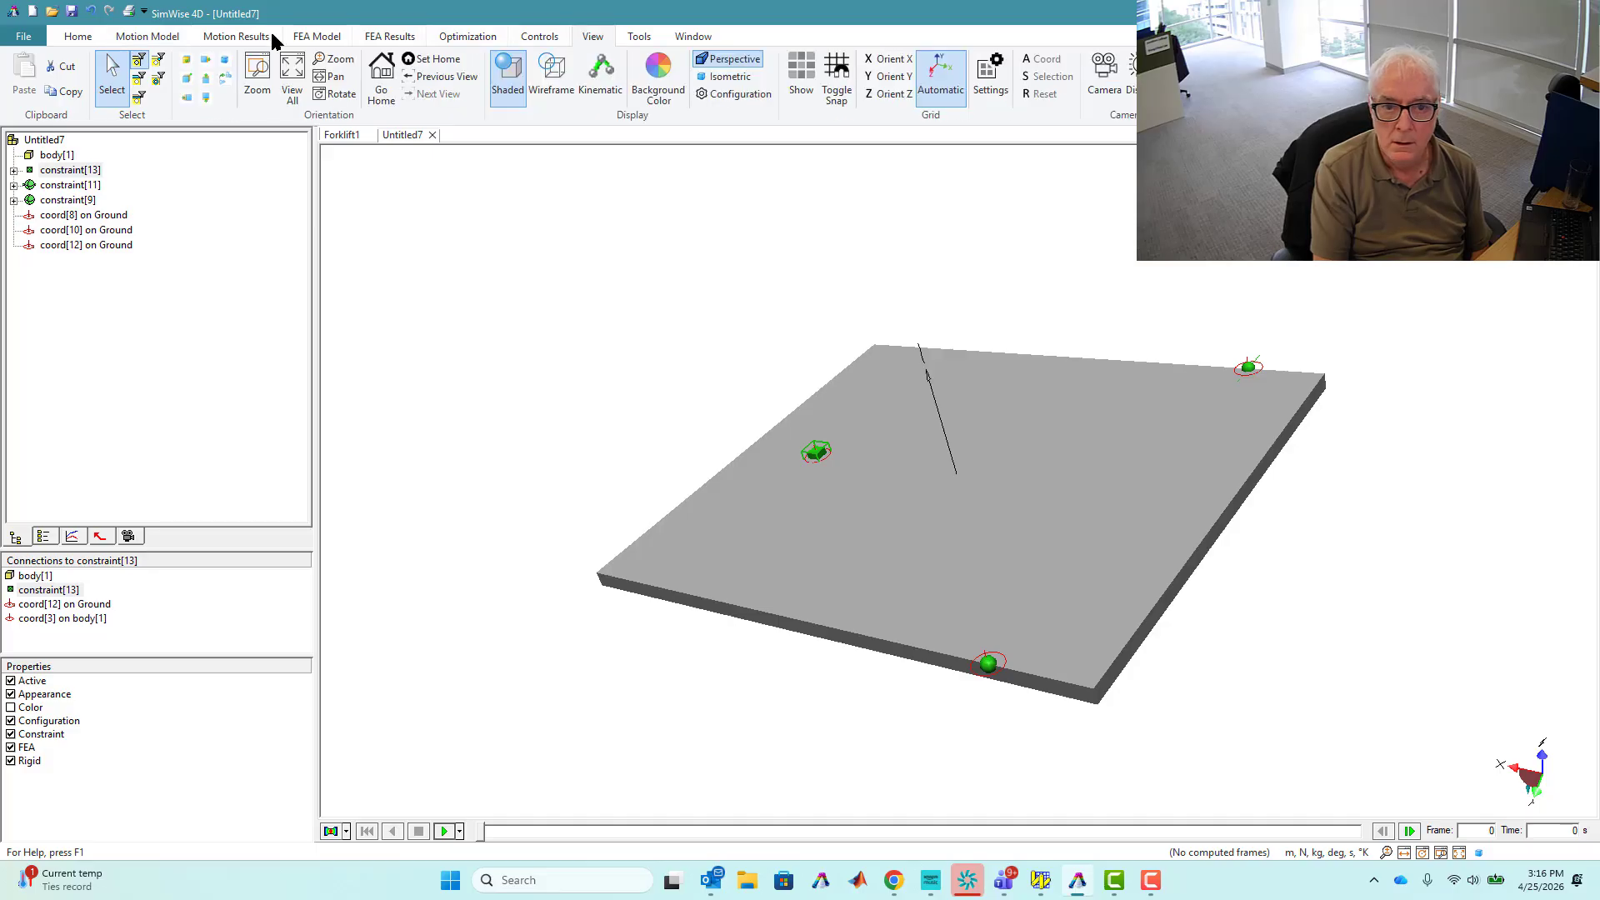
left_click(257, 75)
mouse_move(744, 377)
left_mouse_down()
mouse_move(850, 509)
mouse_move(893, 503)
left_mouse_up()
double_click(881, 510)
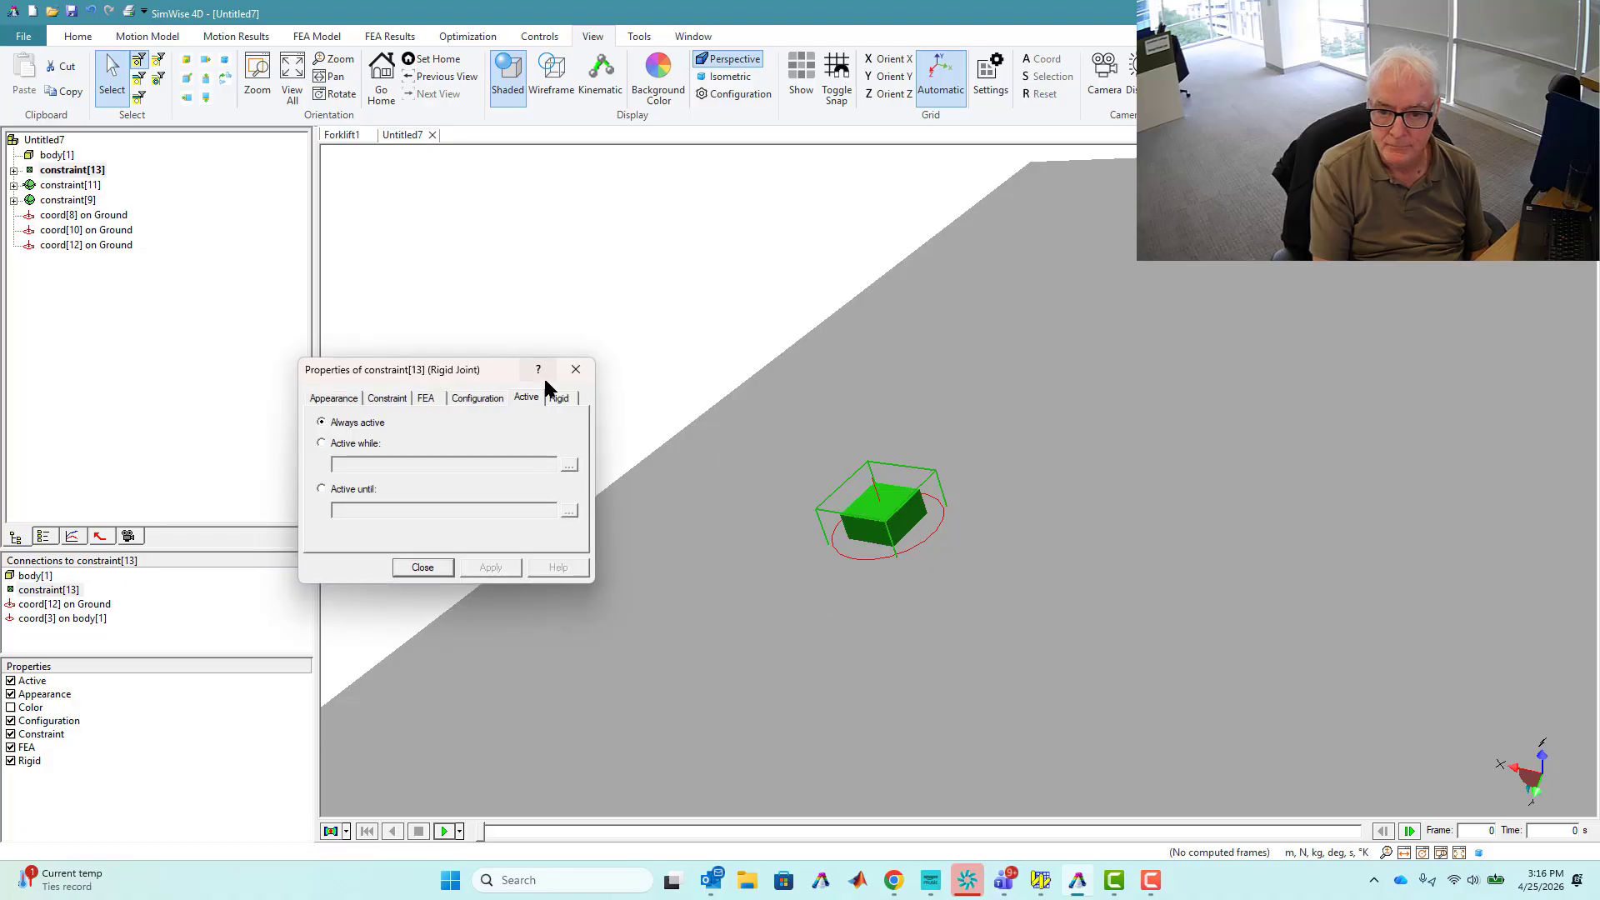
left_click(389, 398)
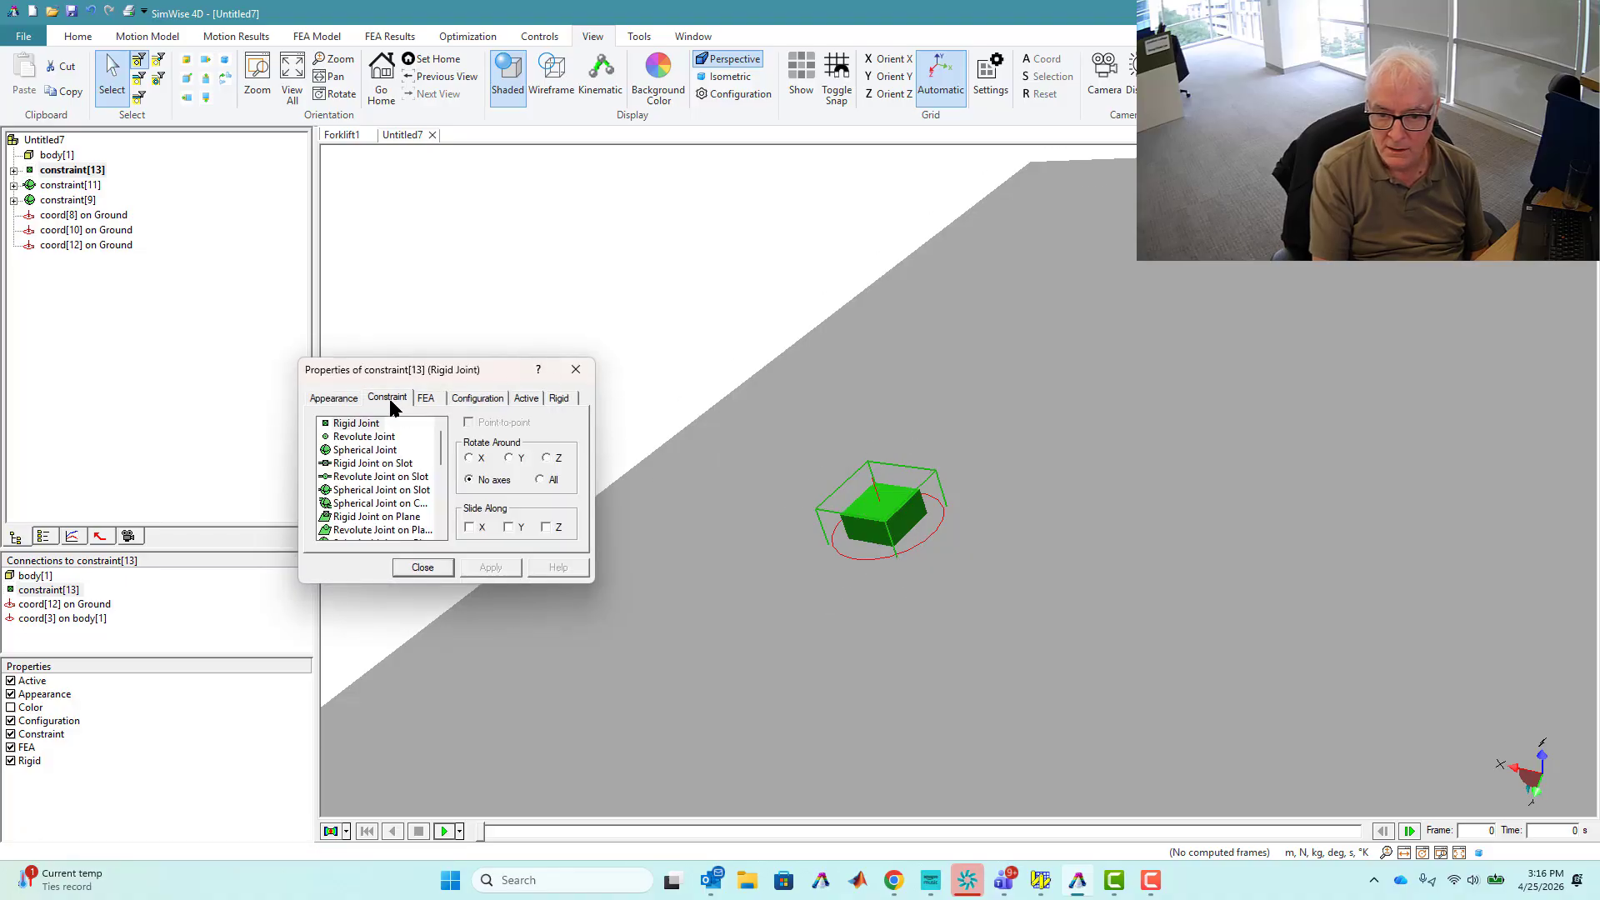
left_click(540, 481)
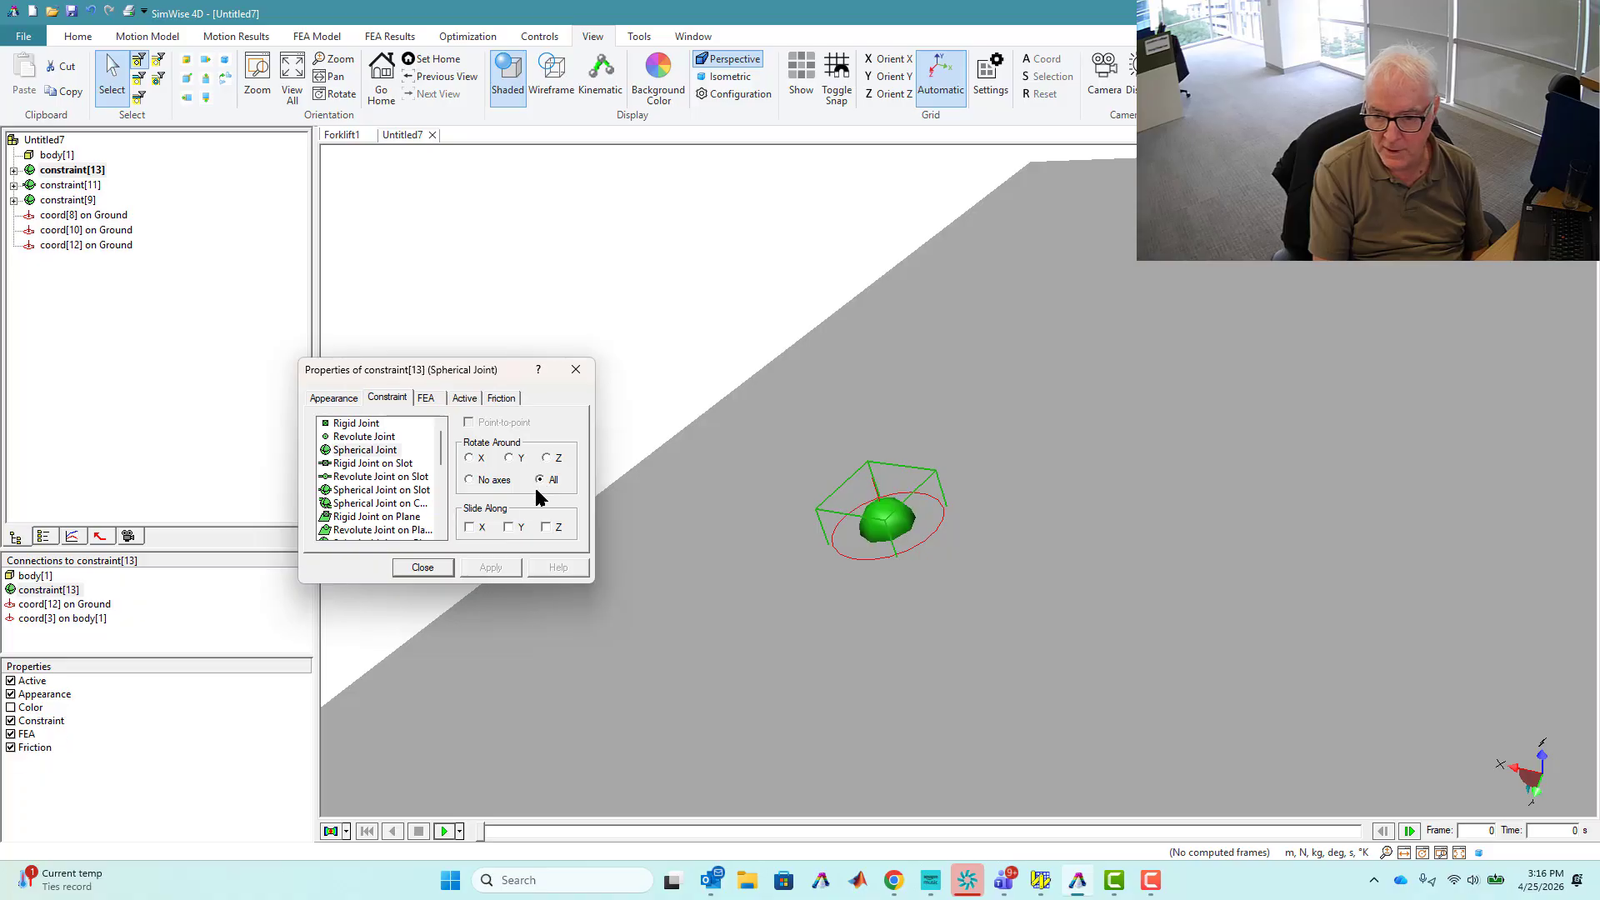
left_click(466, 528)
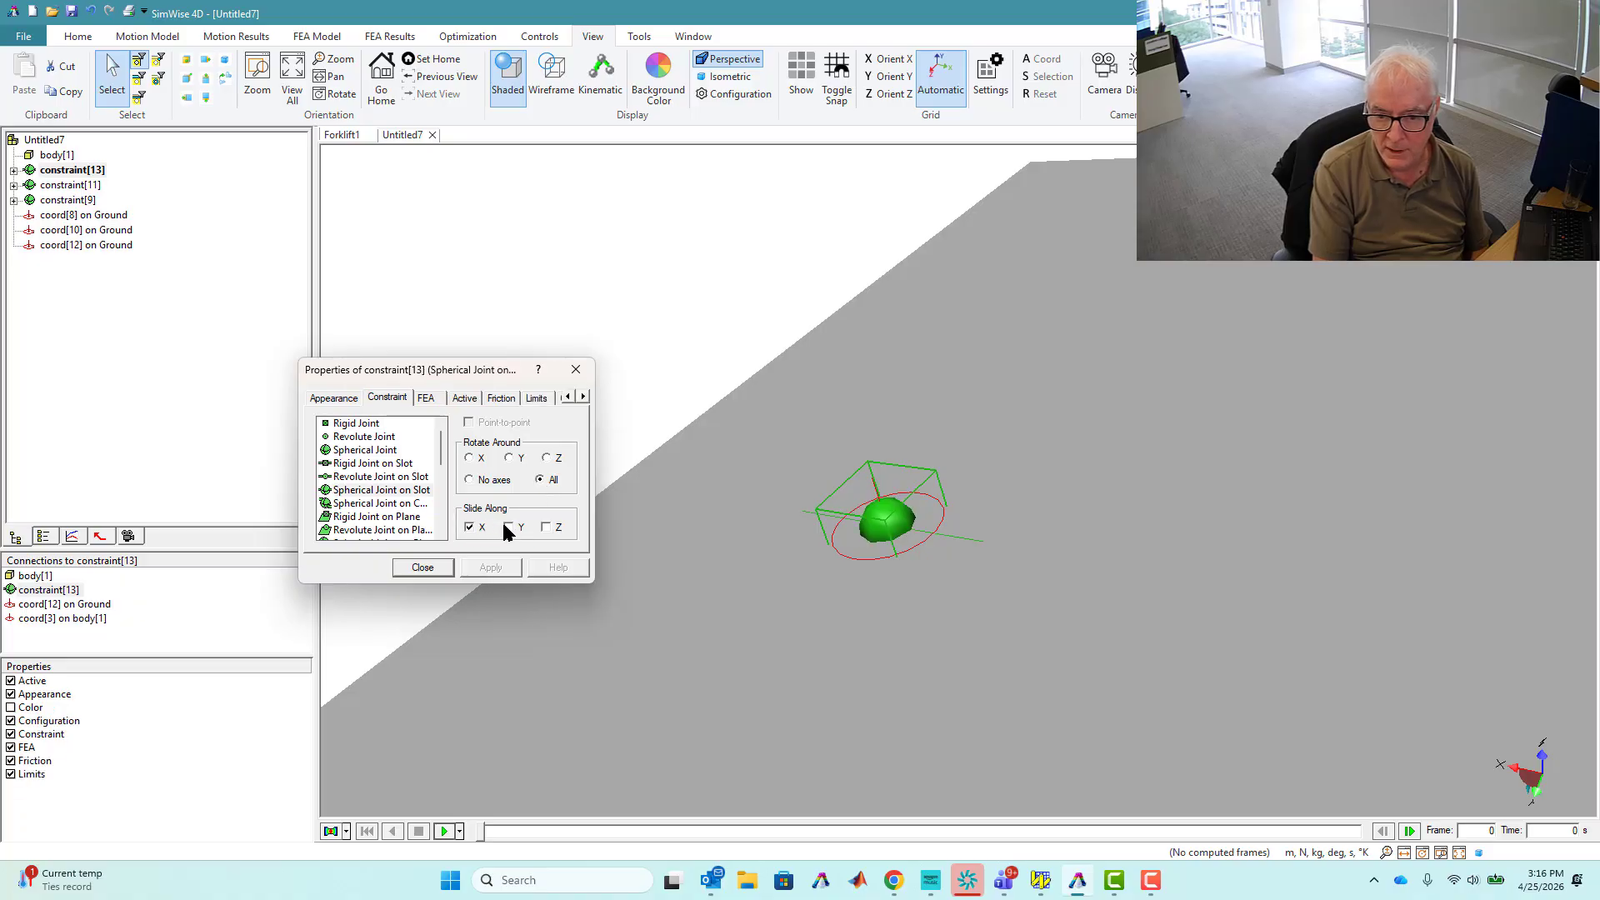
left_click(546, 528)
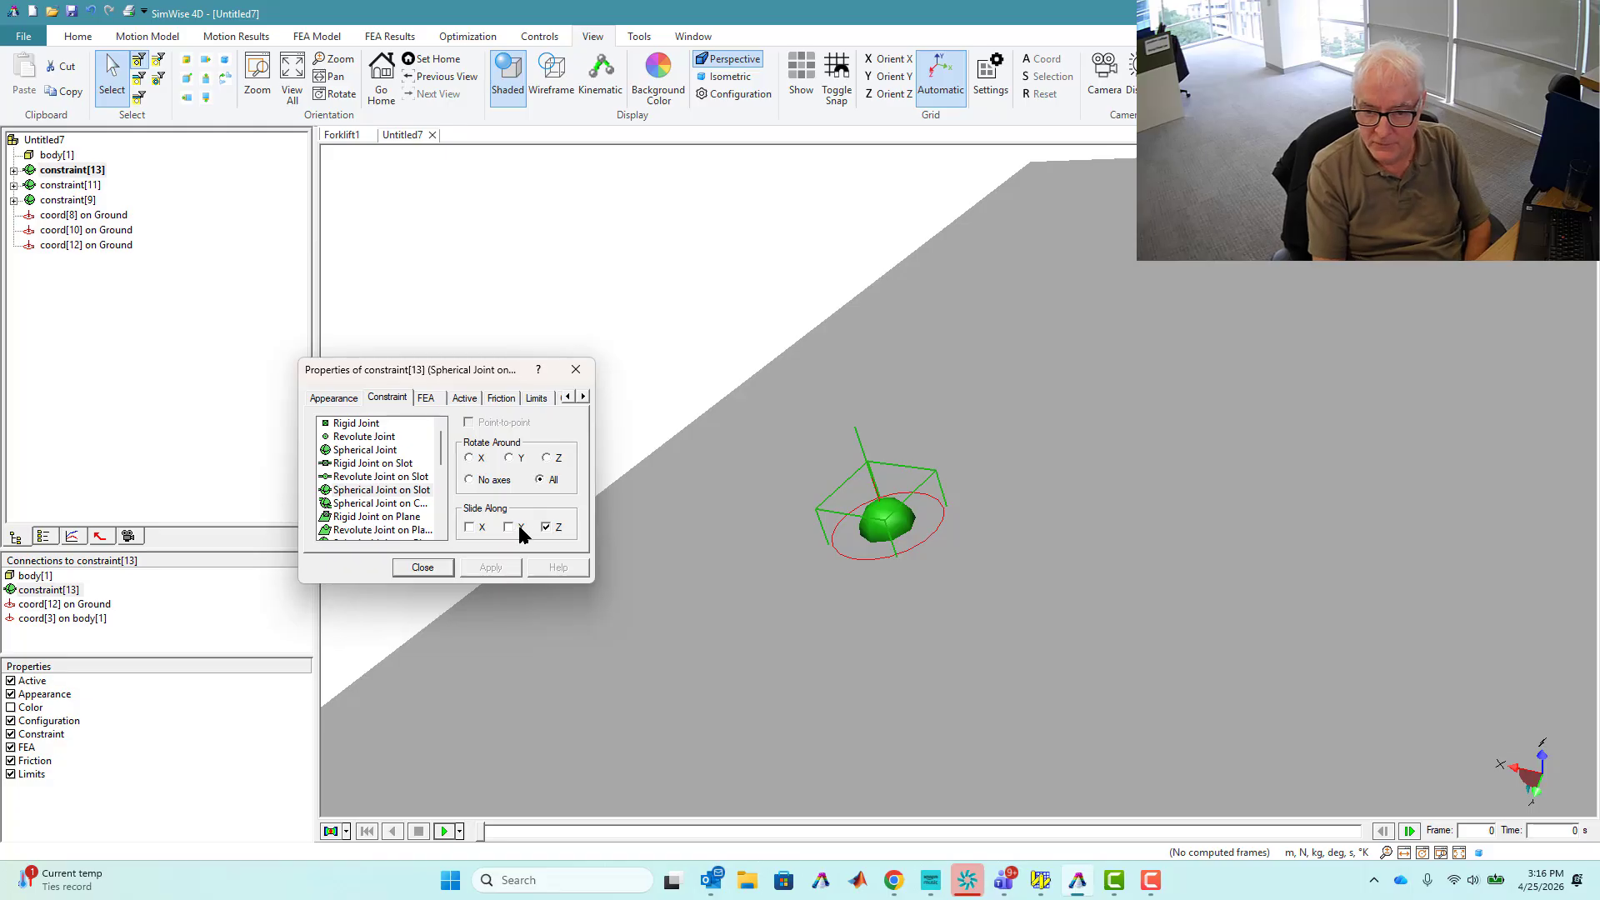
left_click(468, 528)
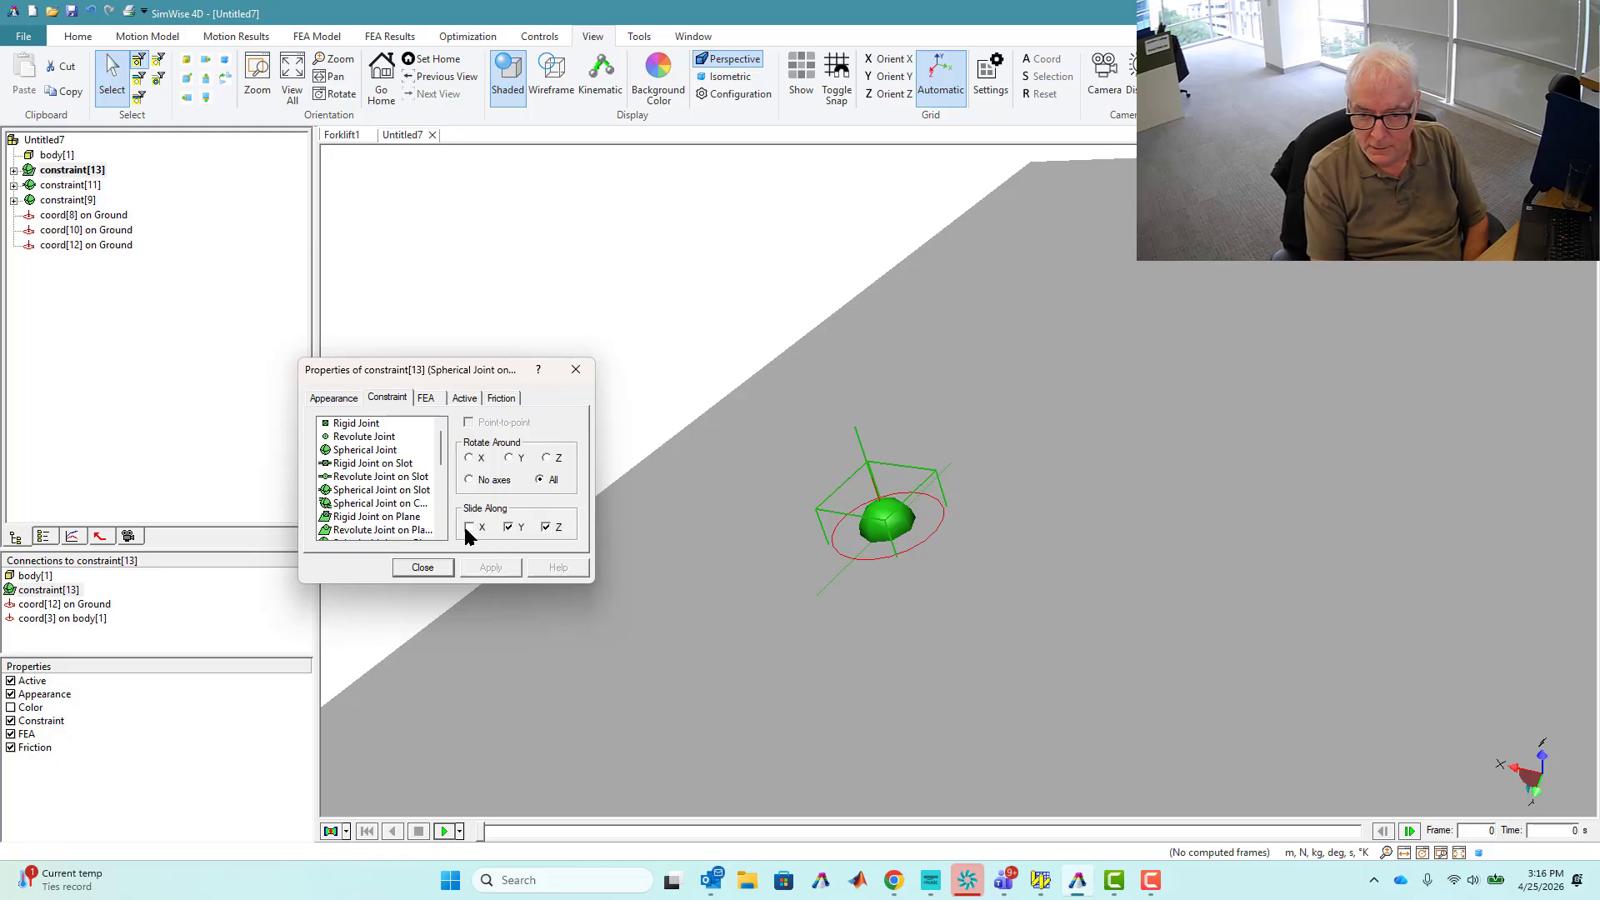
left_click(508, 528)
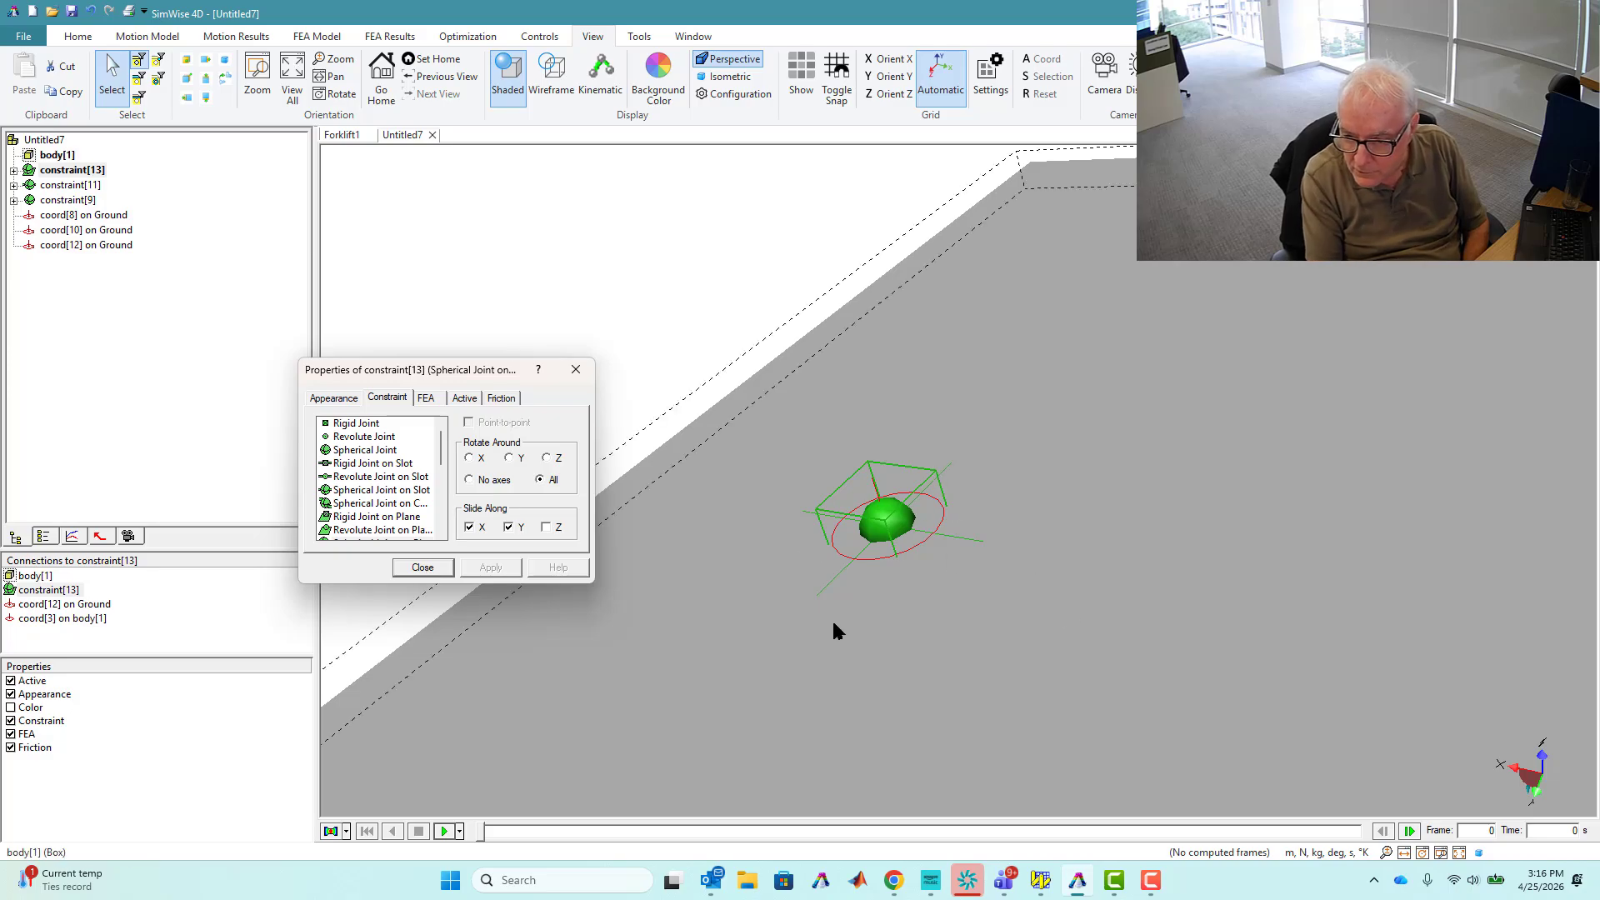
left_click(430, 567)
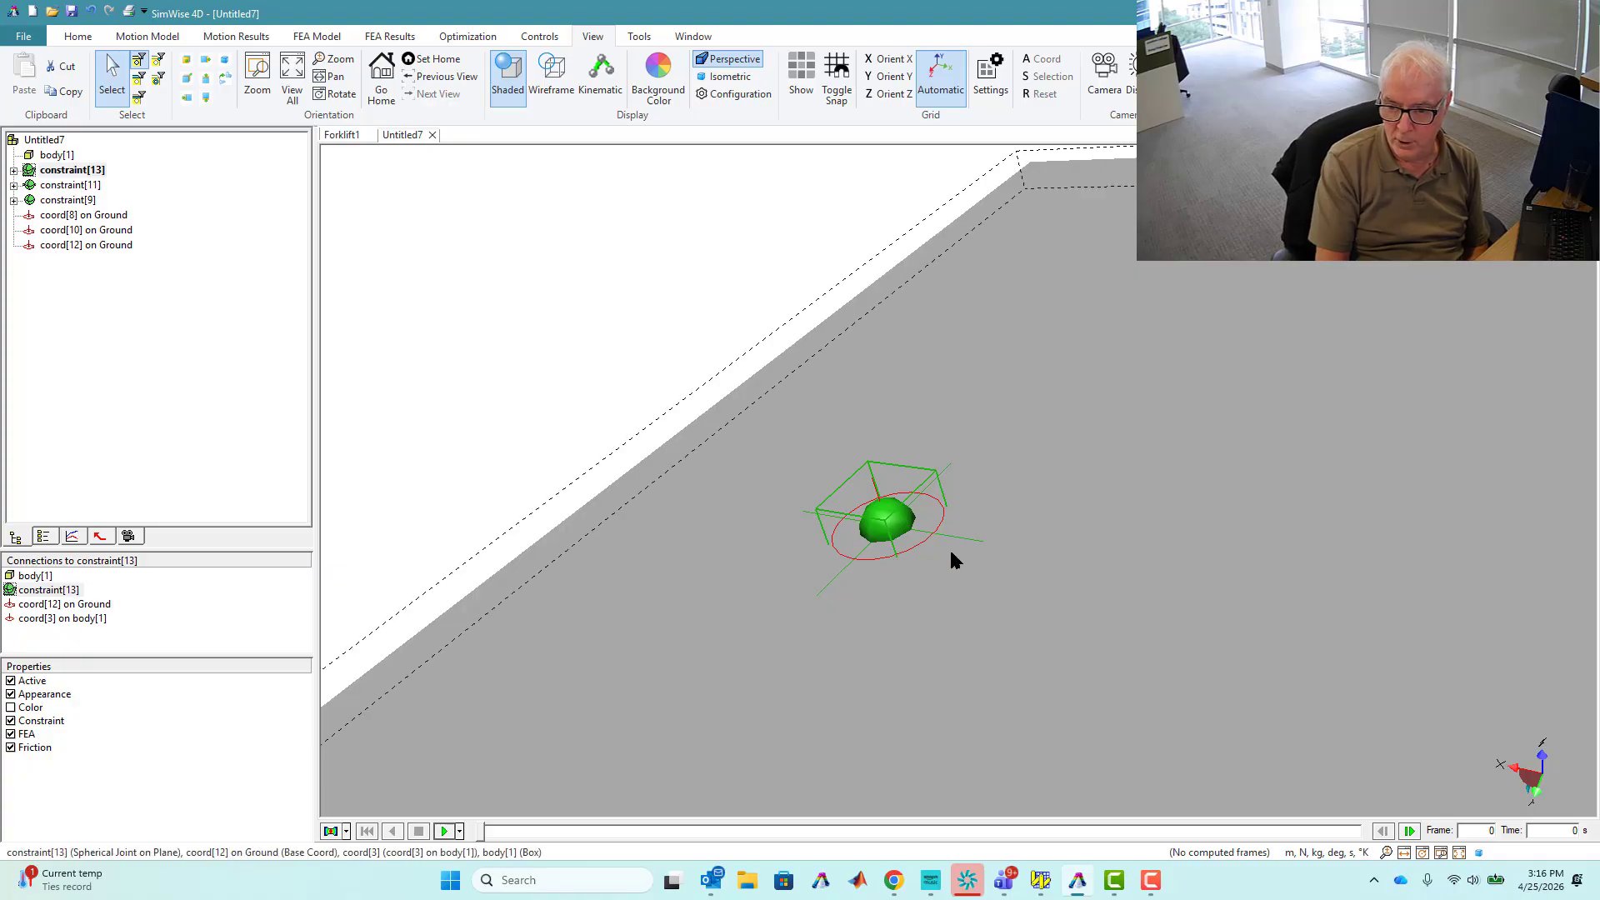
Run the simulation of the whole plate with all three joints, stop it and reset it to frame 0
left_click(294, 75)
left_click(442, 832)
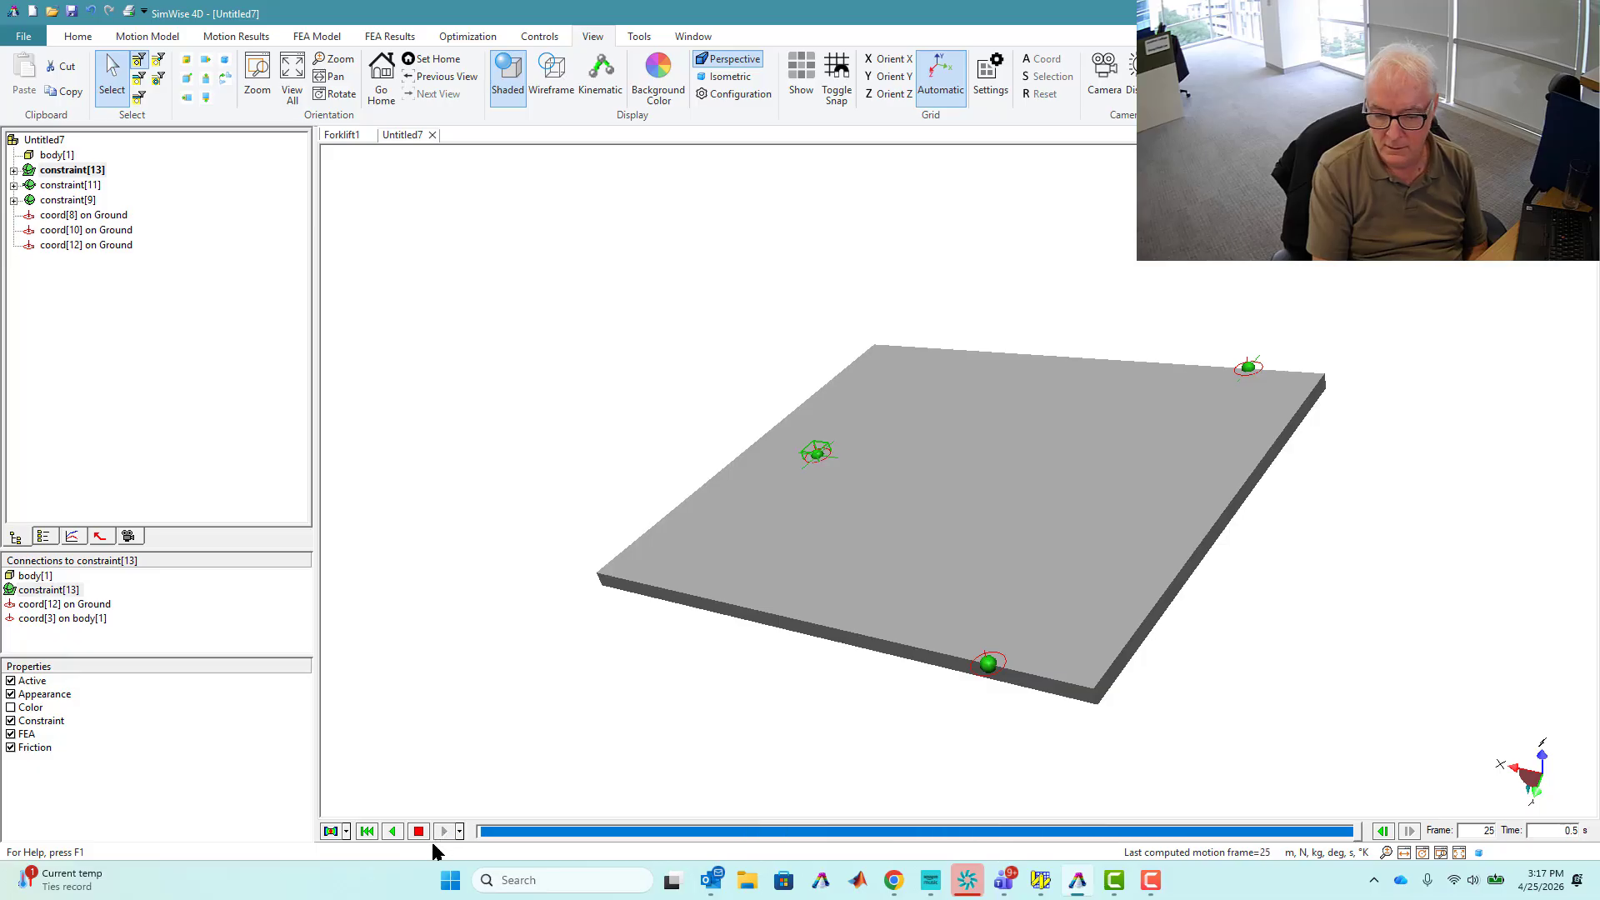
left_click(419, 832)
left_click(370, 831)
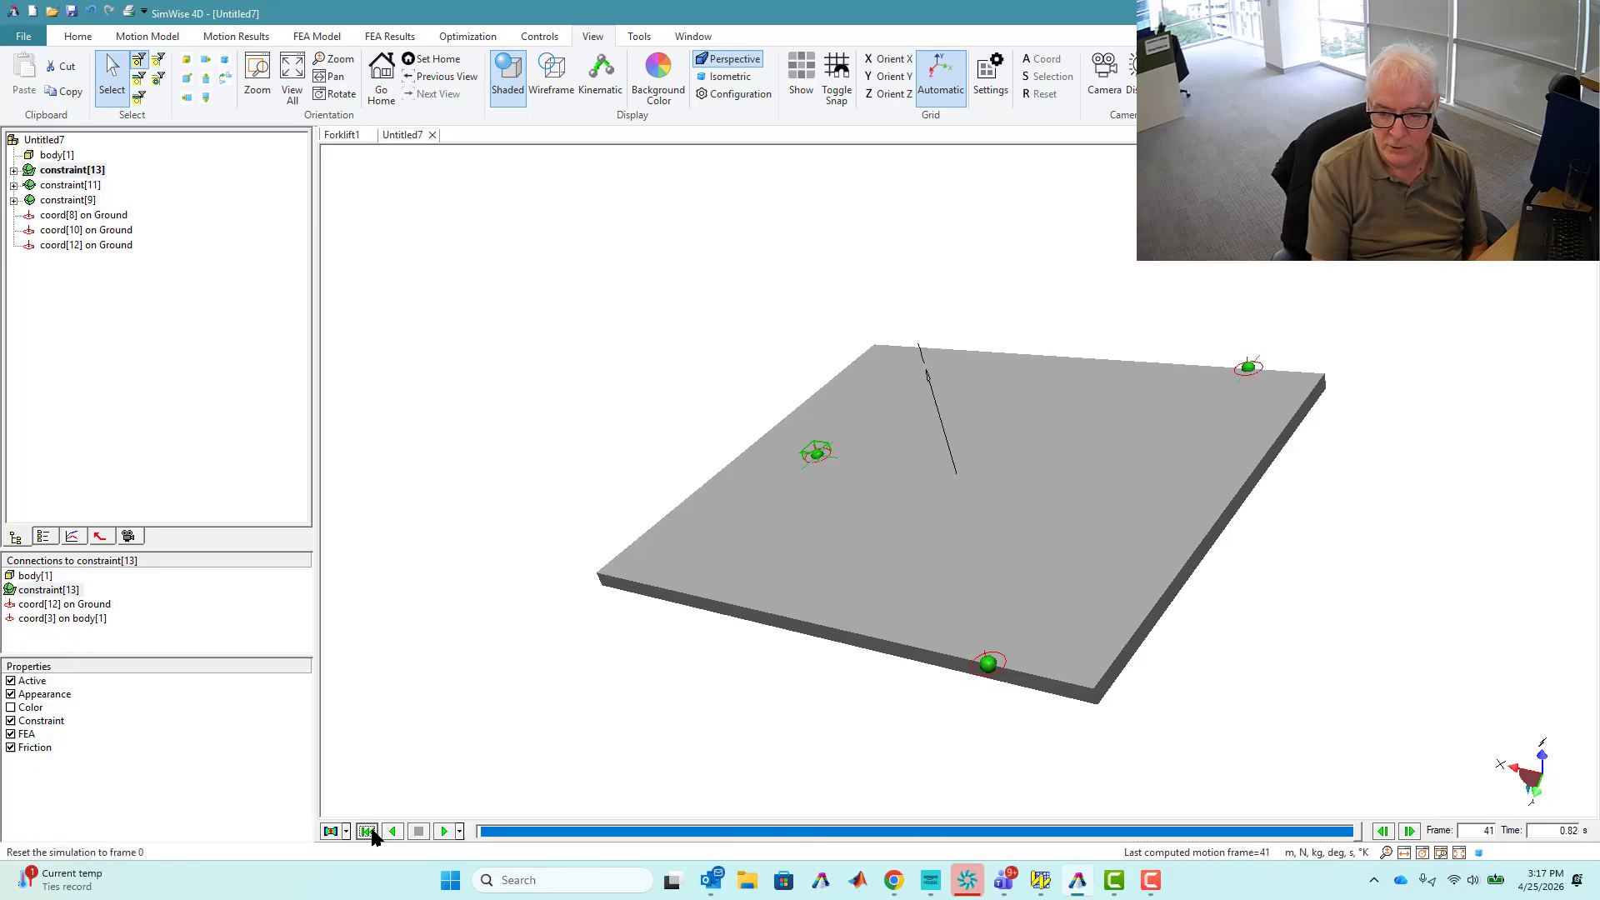
left_click(494, 703)
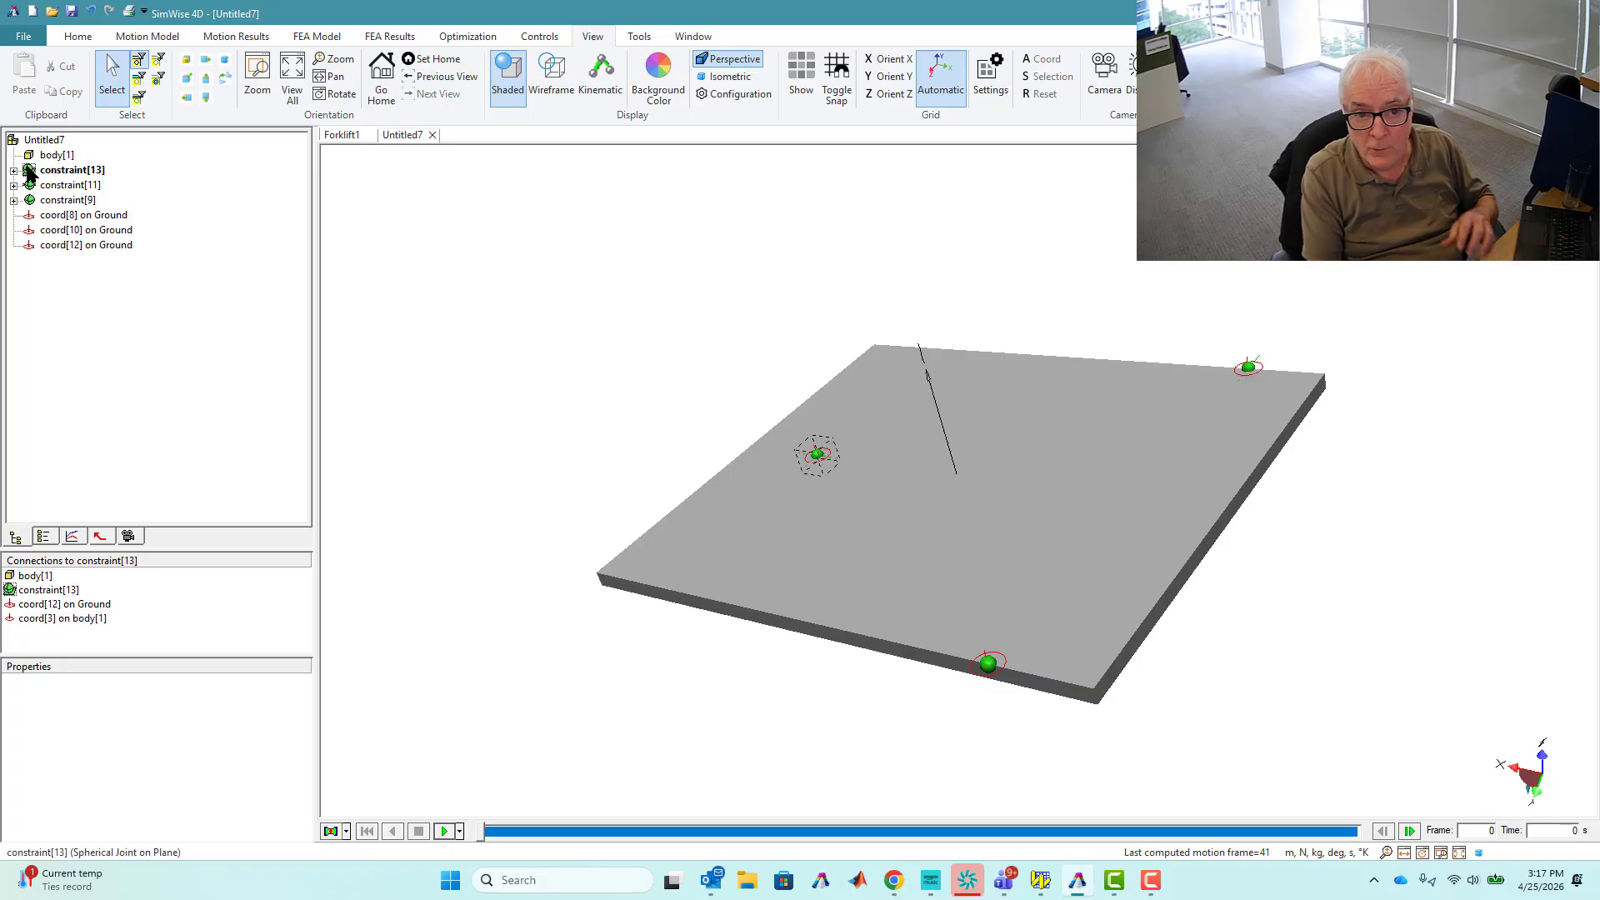
Rename the plate body as MotionPlatform
double_click(64, 156)
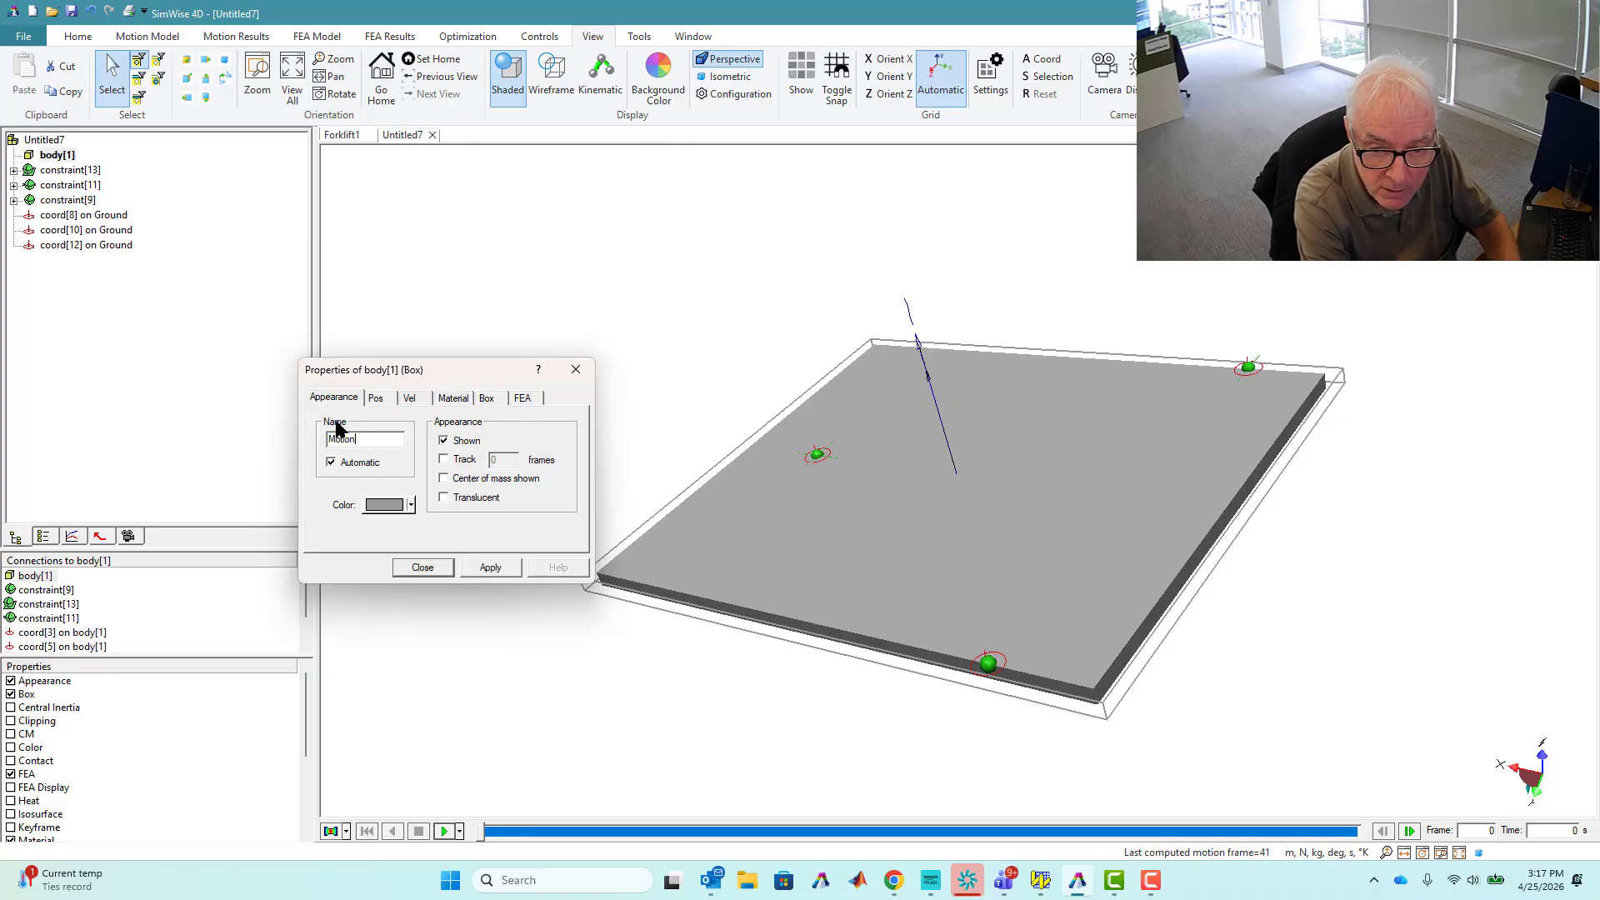
type("MotionPlatform")
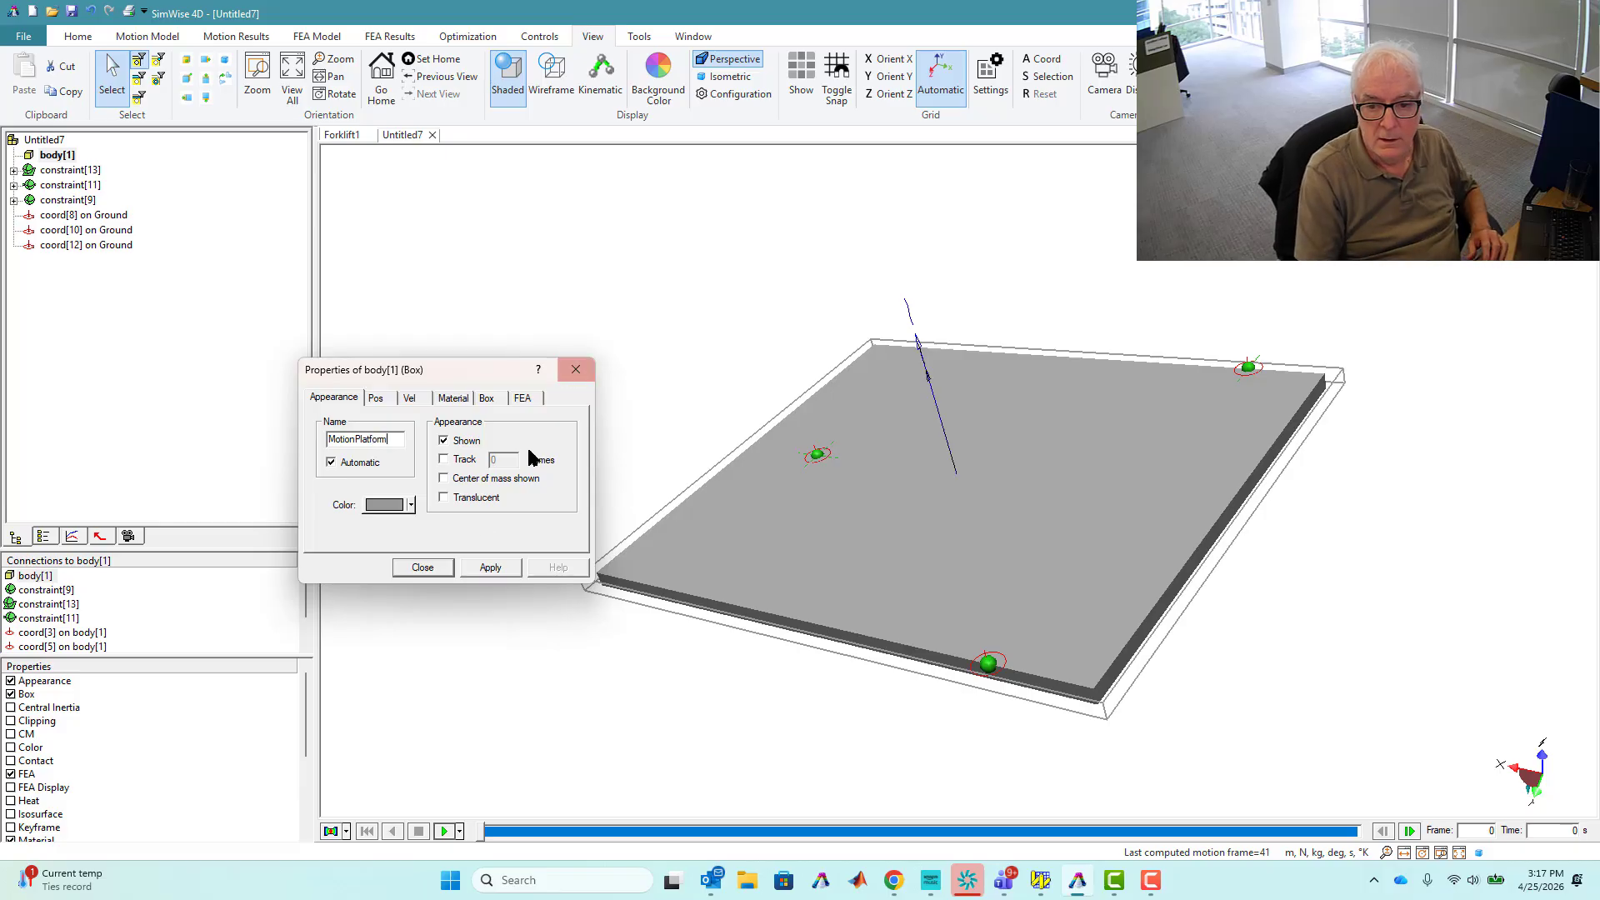
left_click(484, 568)
left_click(416, 568)
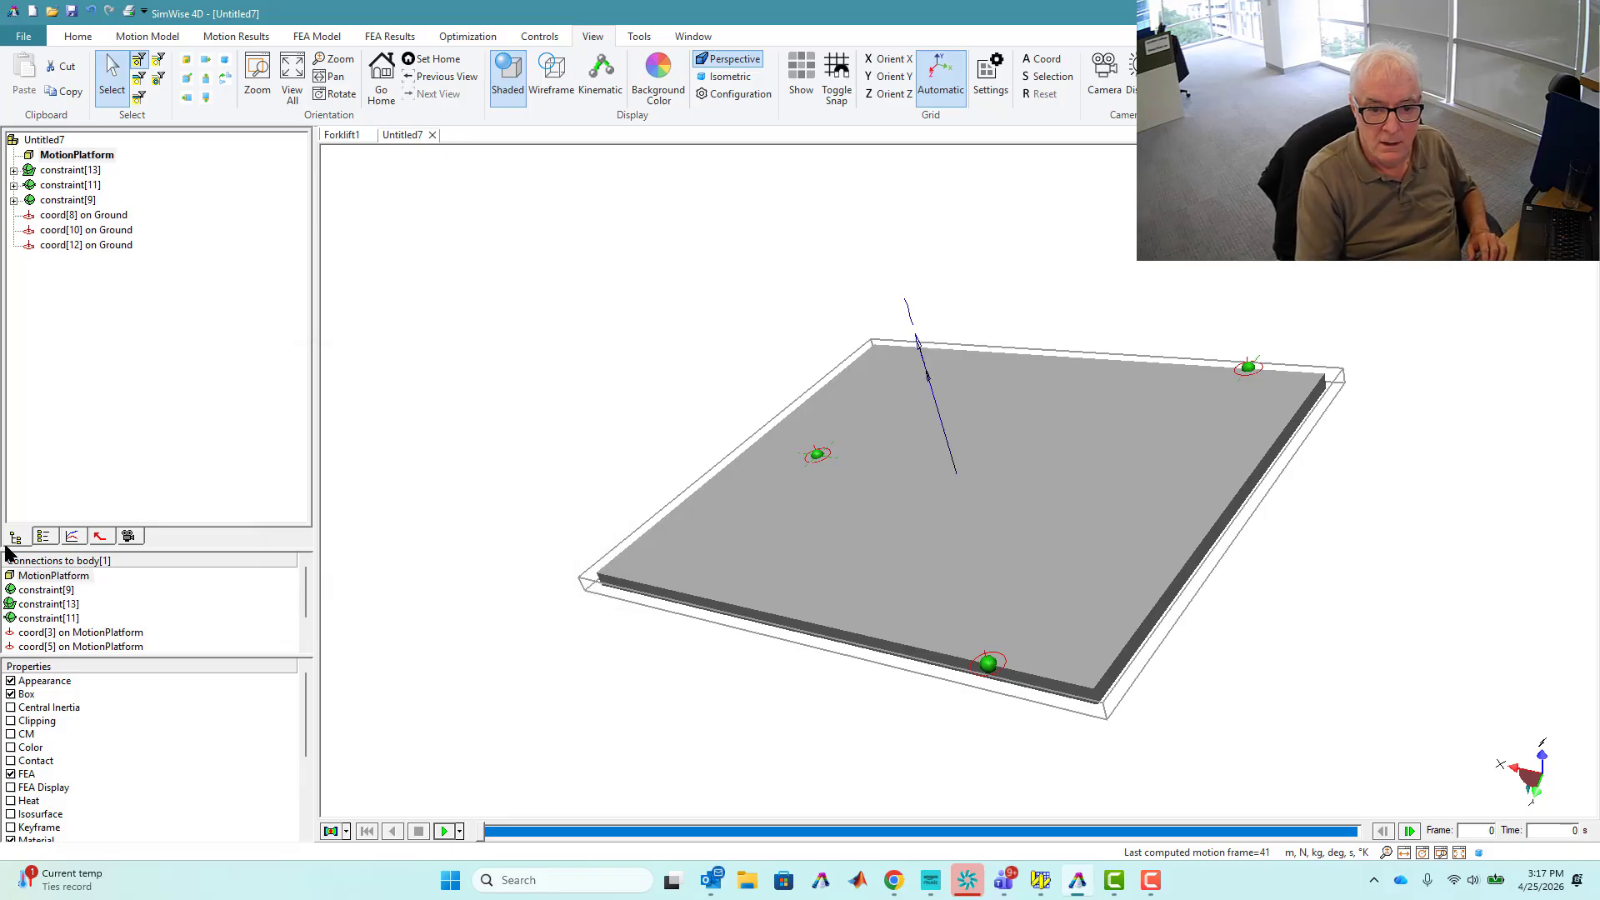
Delete all three constraints that connect MotionPlatform to the ground
left_click(43, 537)
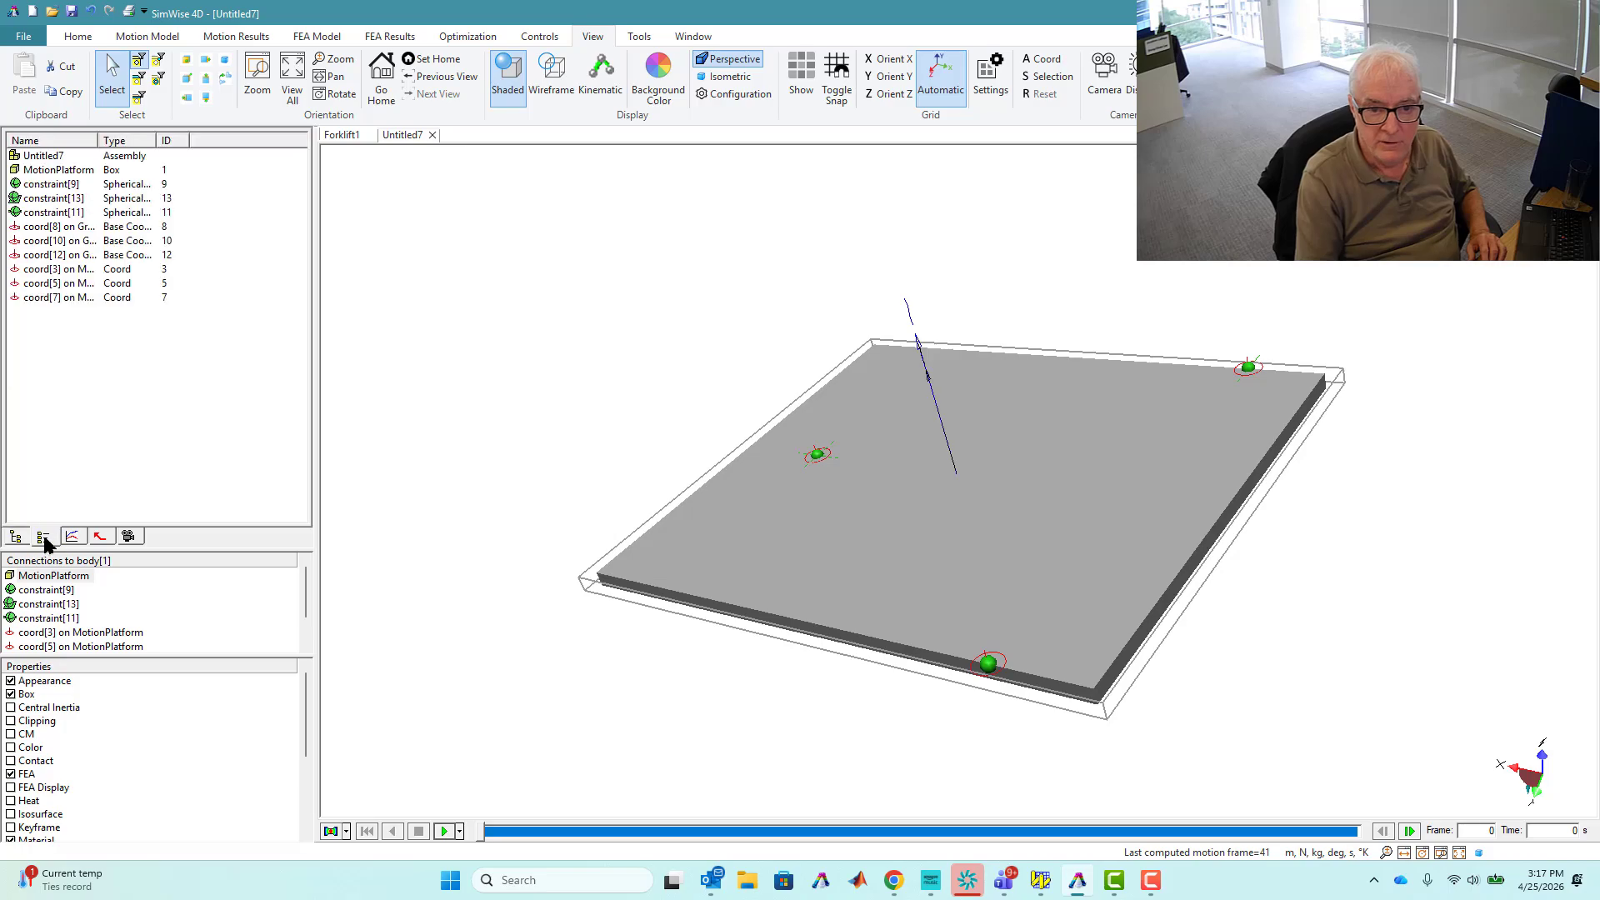
left_click(27, 185)
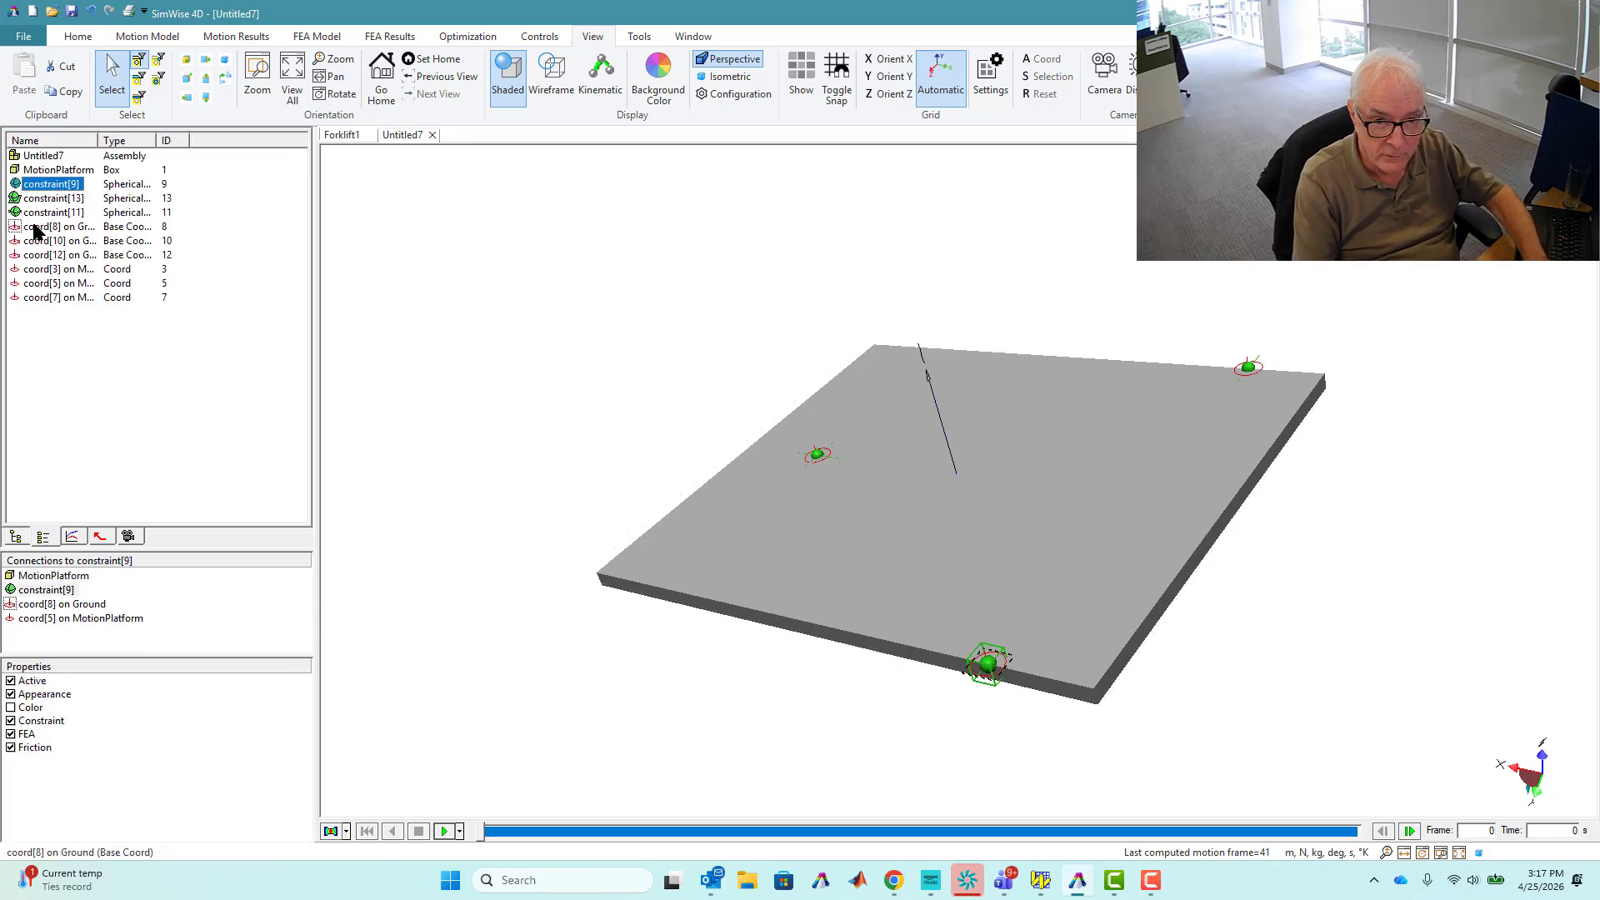
left_click(27, 213, "shift")
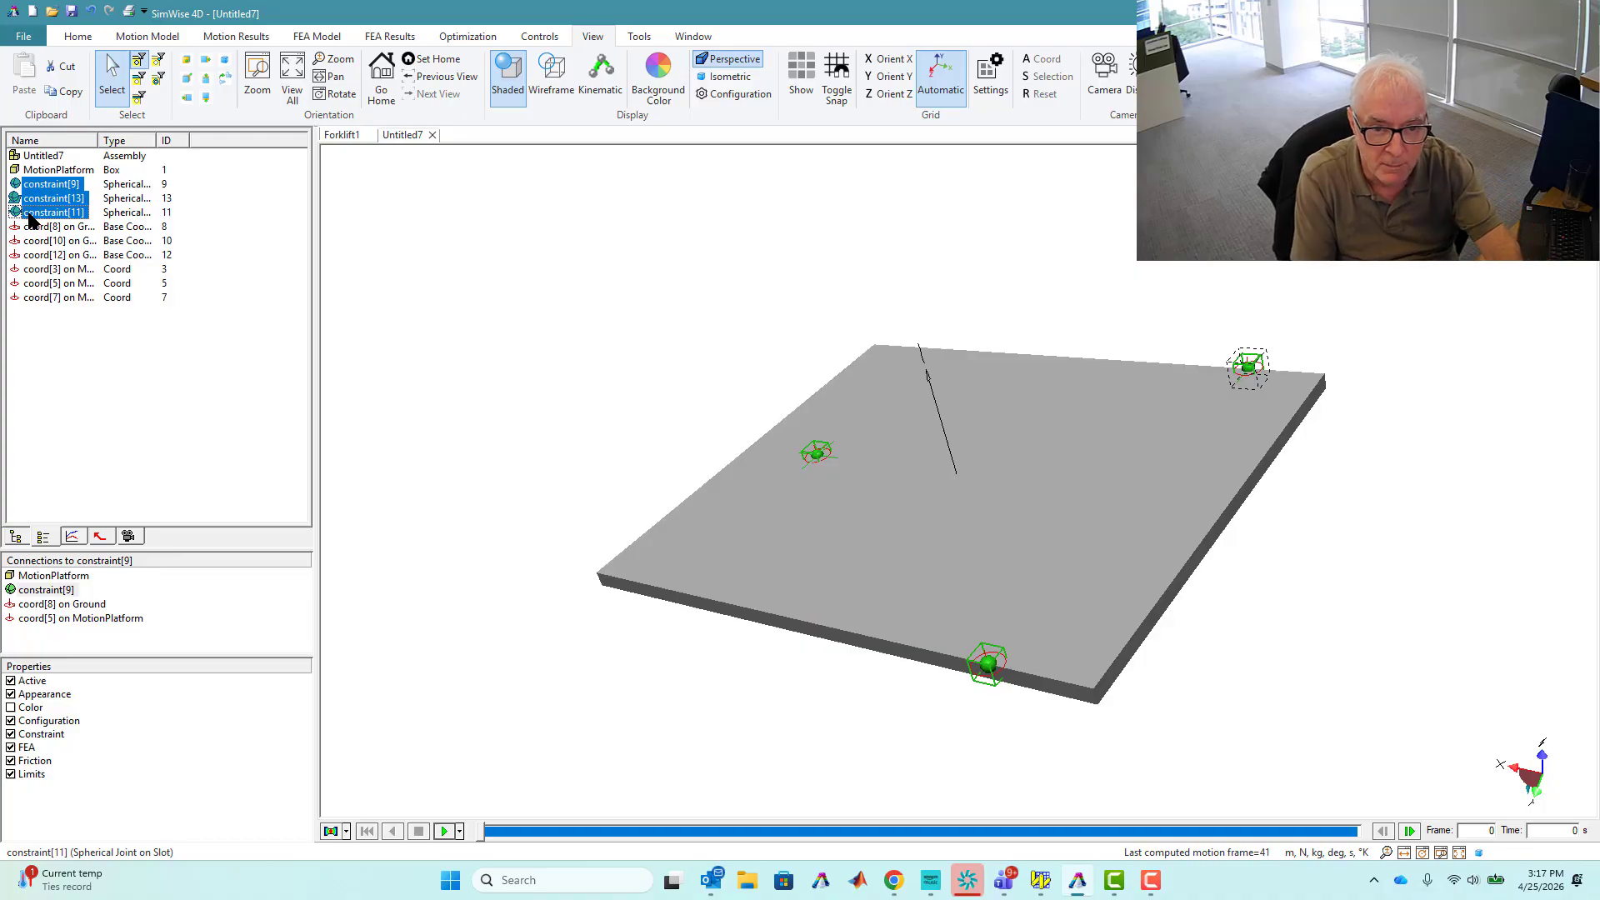
key("Delete")
Delete the three coords that are attached to the ground
left_click(17, 537)
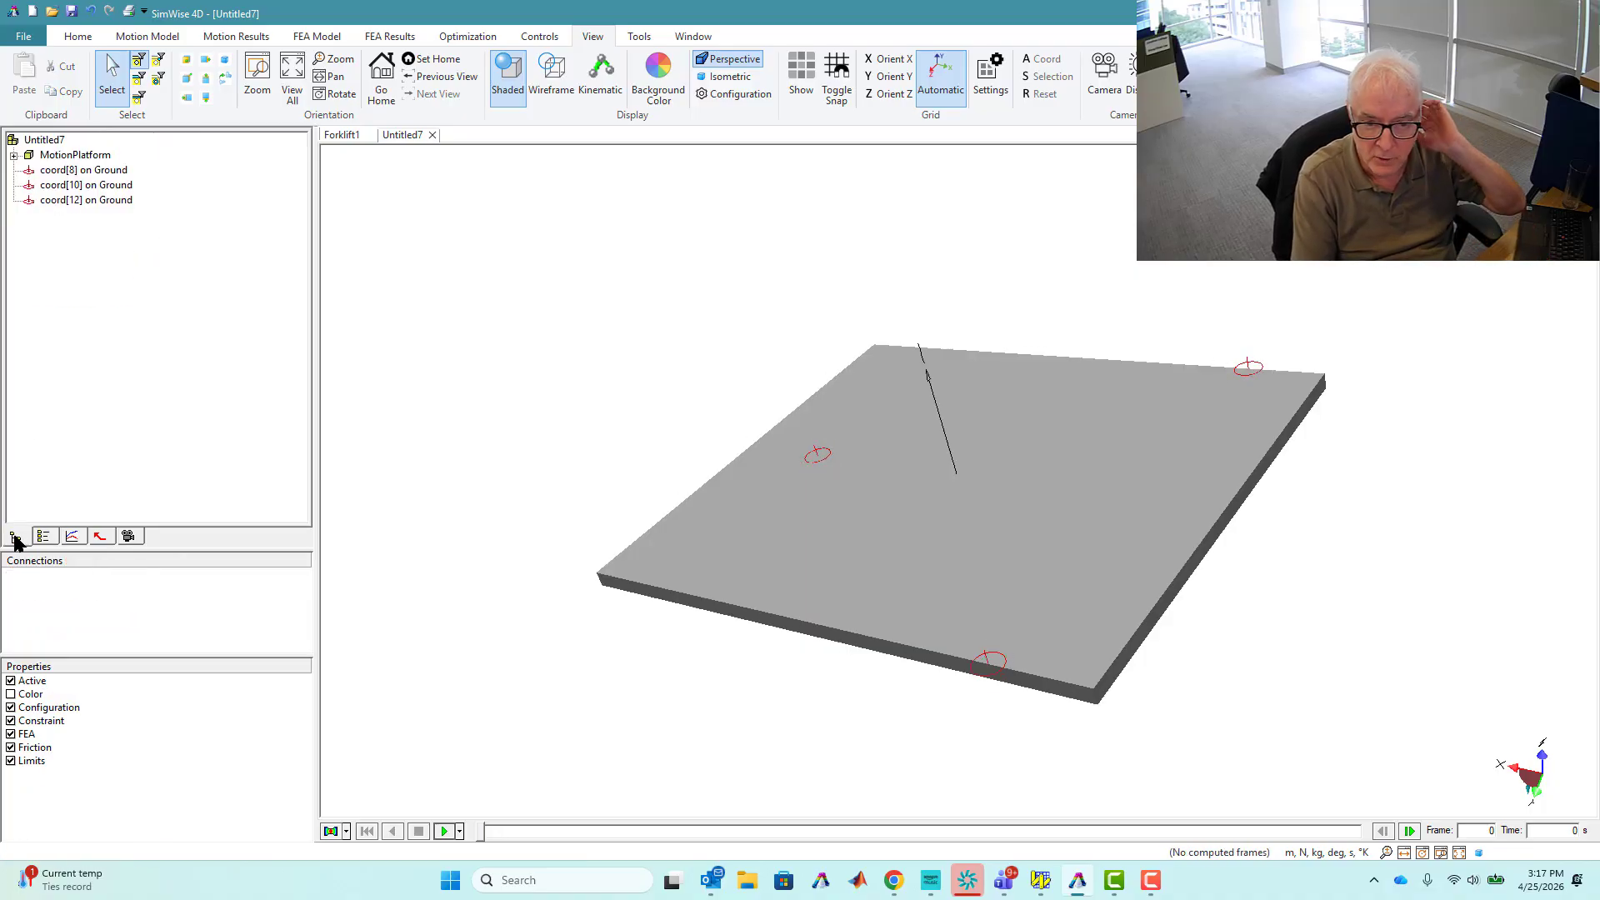
left_click(58, 170)
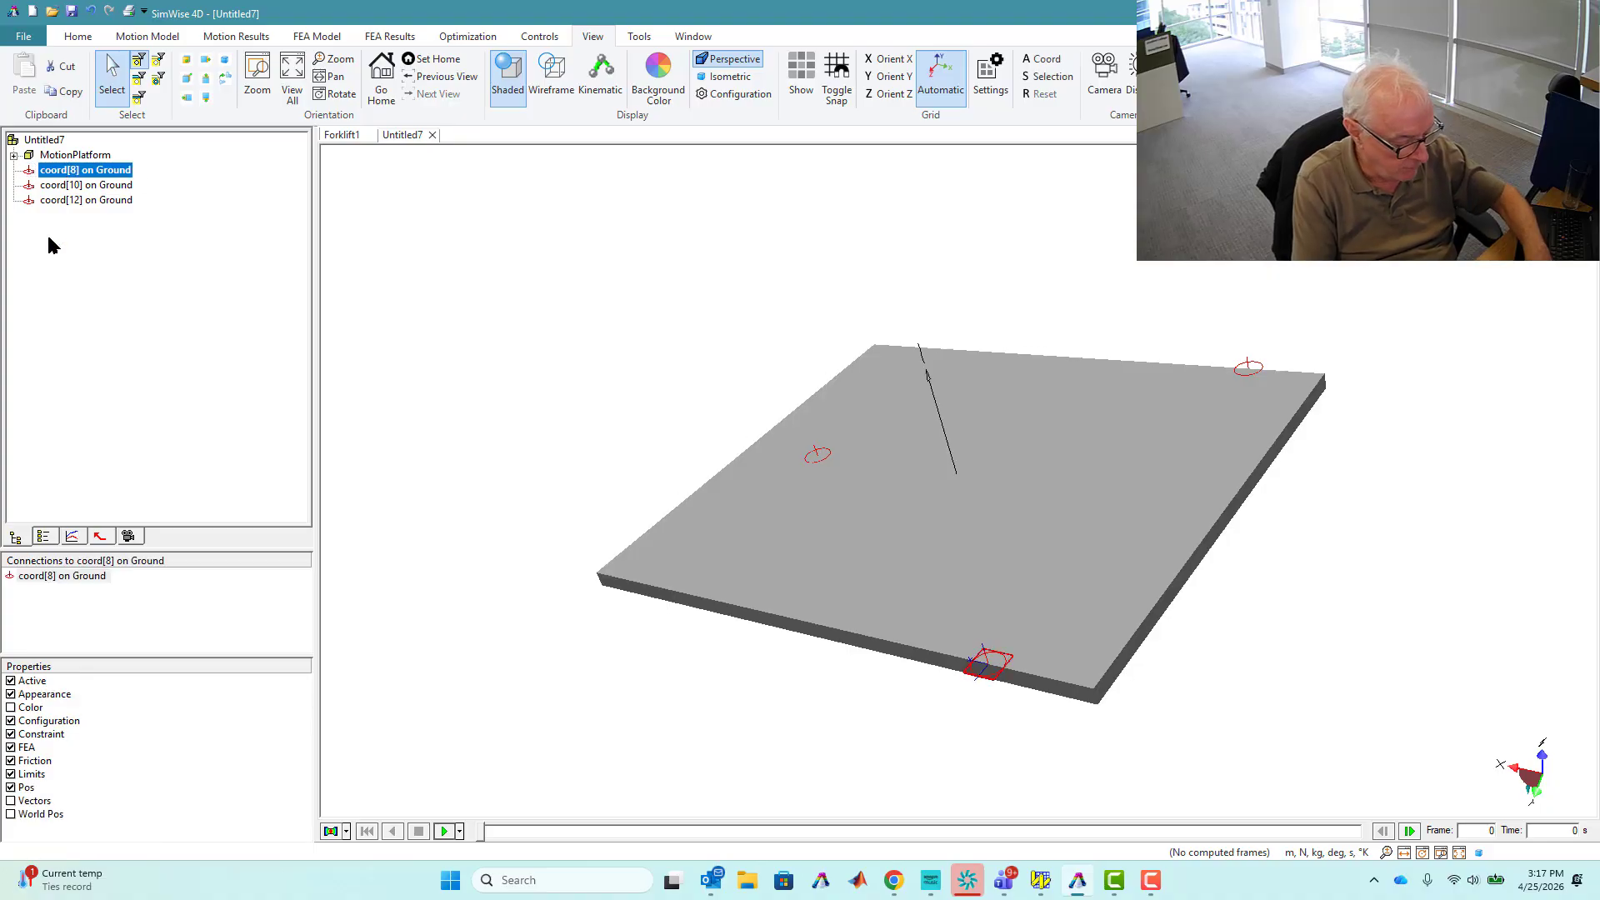
left_click(63, 200, "shift")
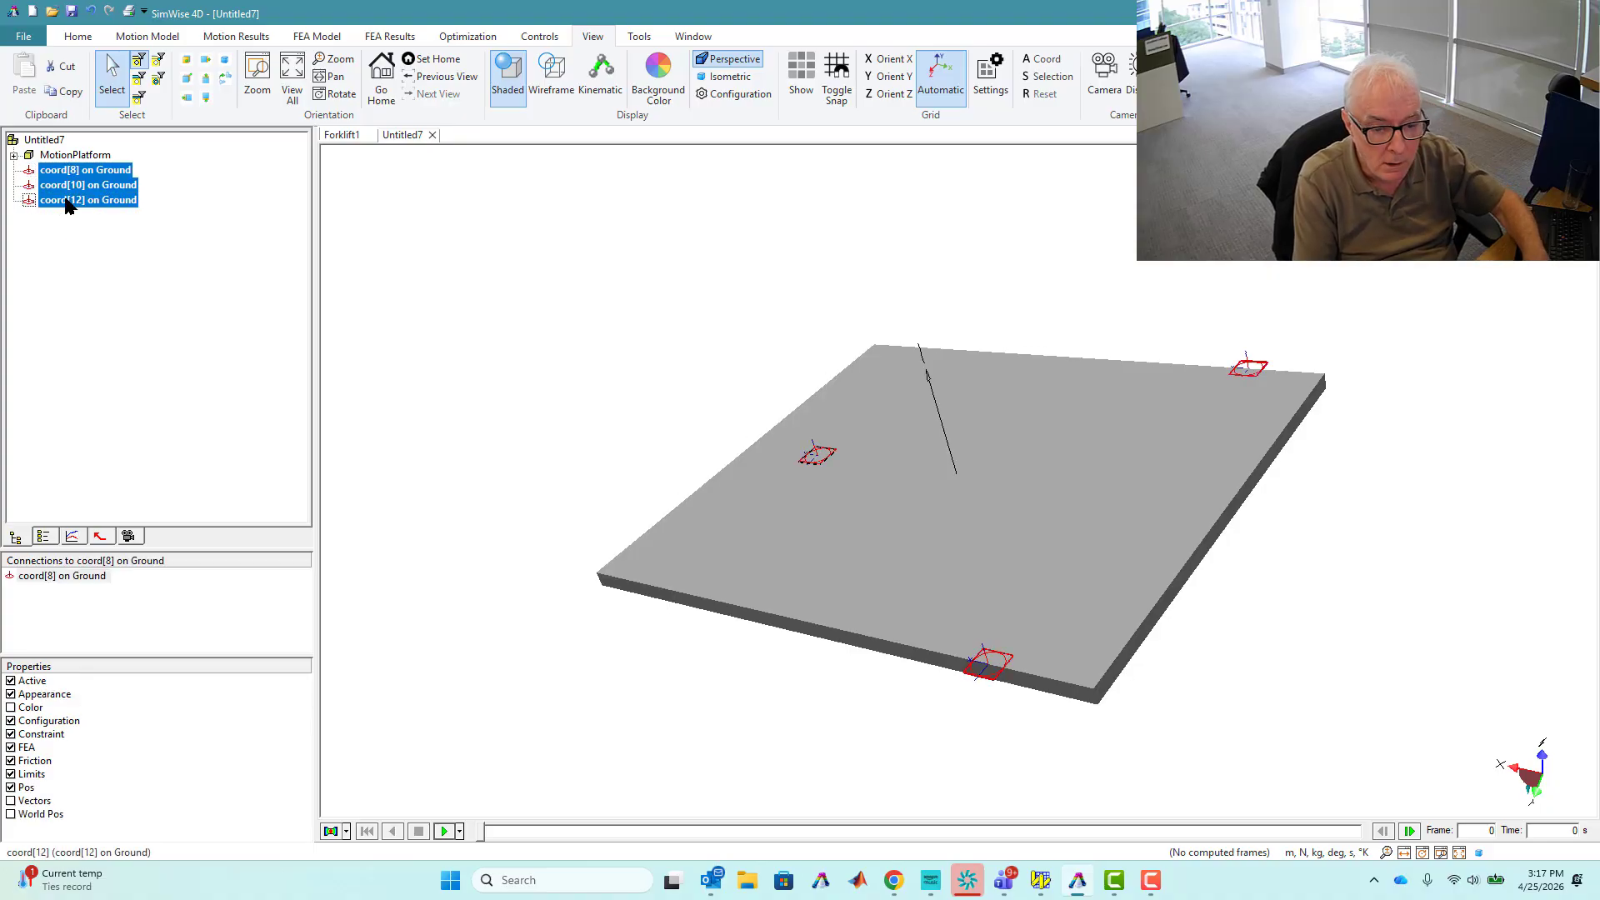
key("Delete")
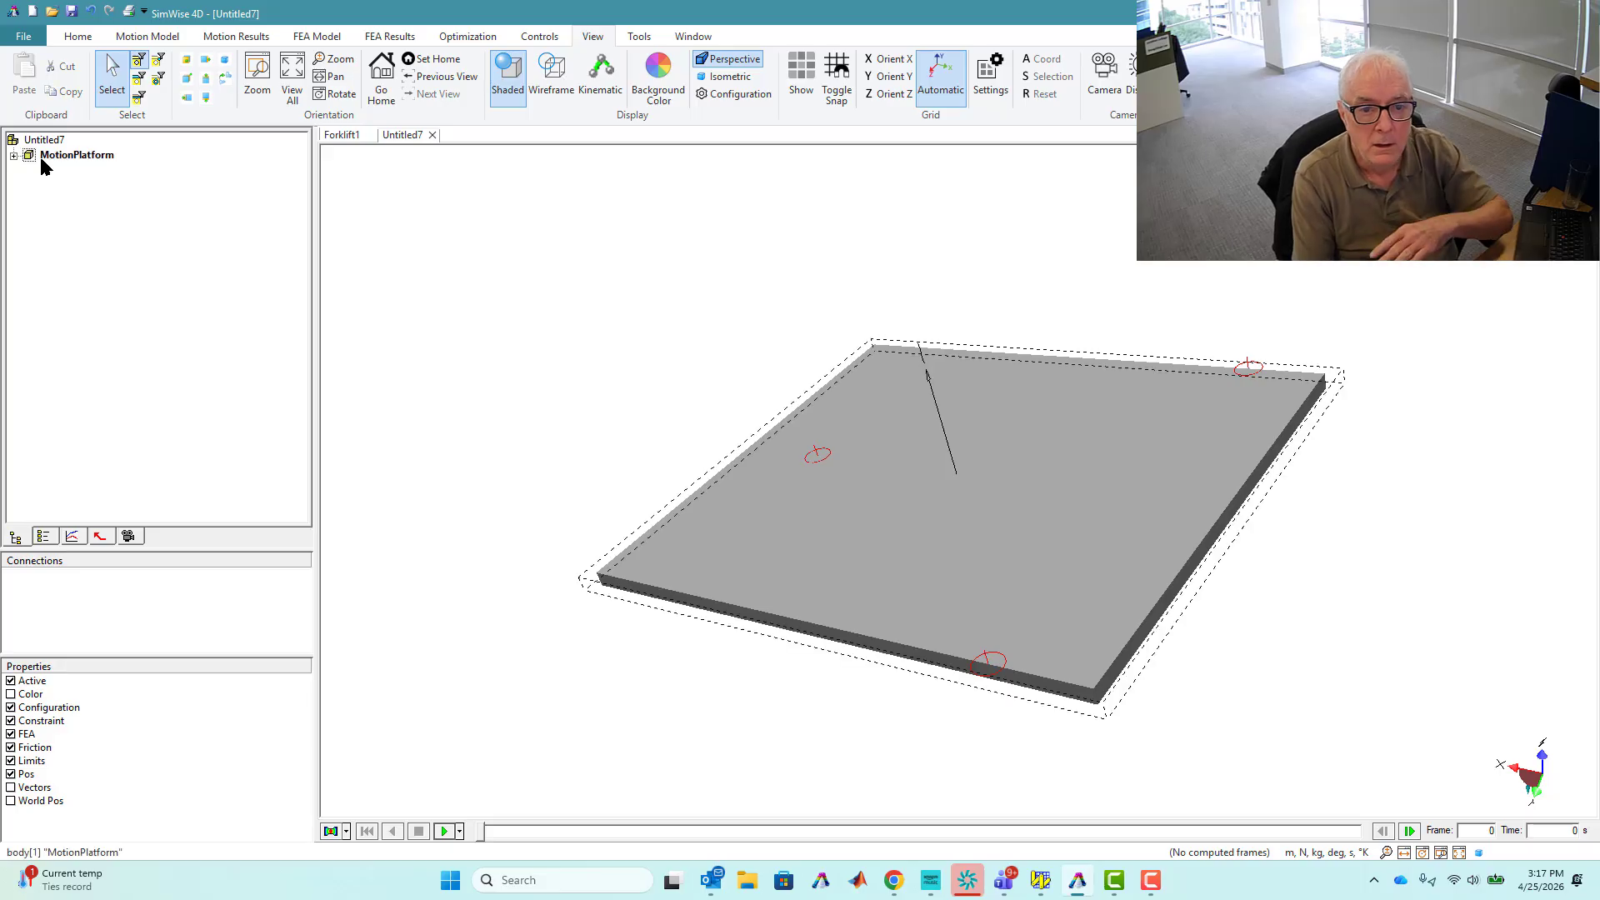
Copy the MotionPlatform body together with its three attached coords
left_click(13, 155)
left_click(75, 155)
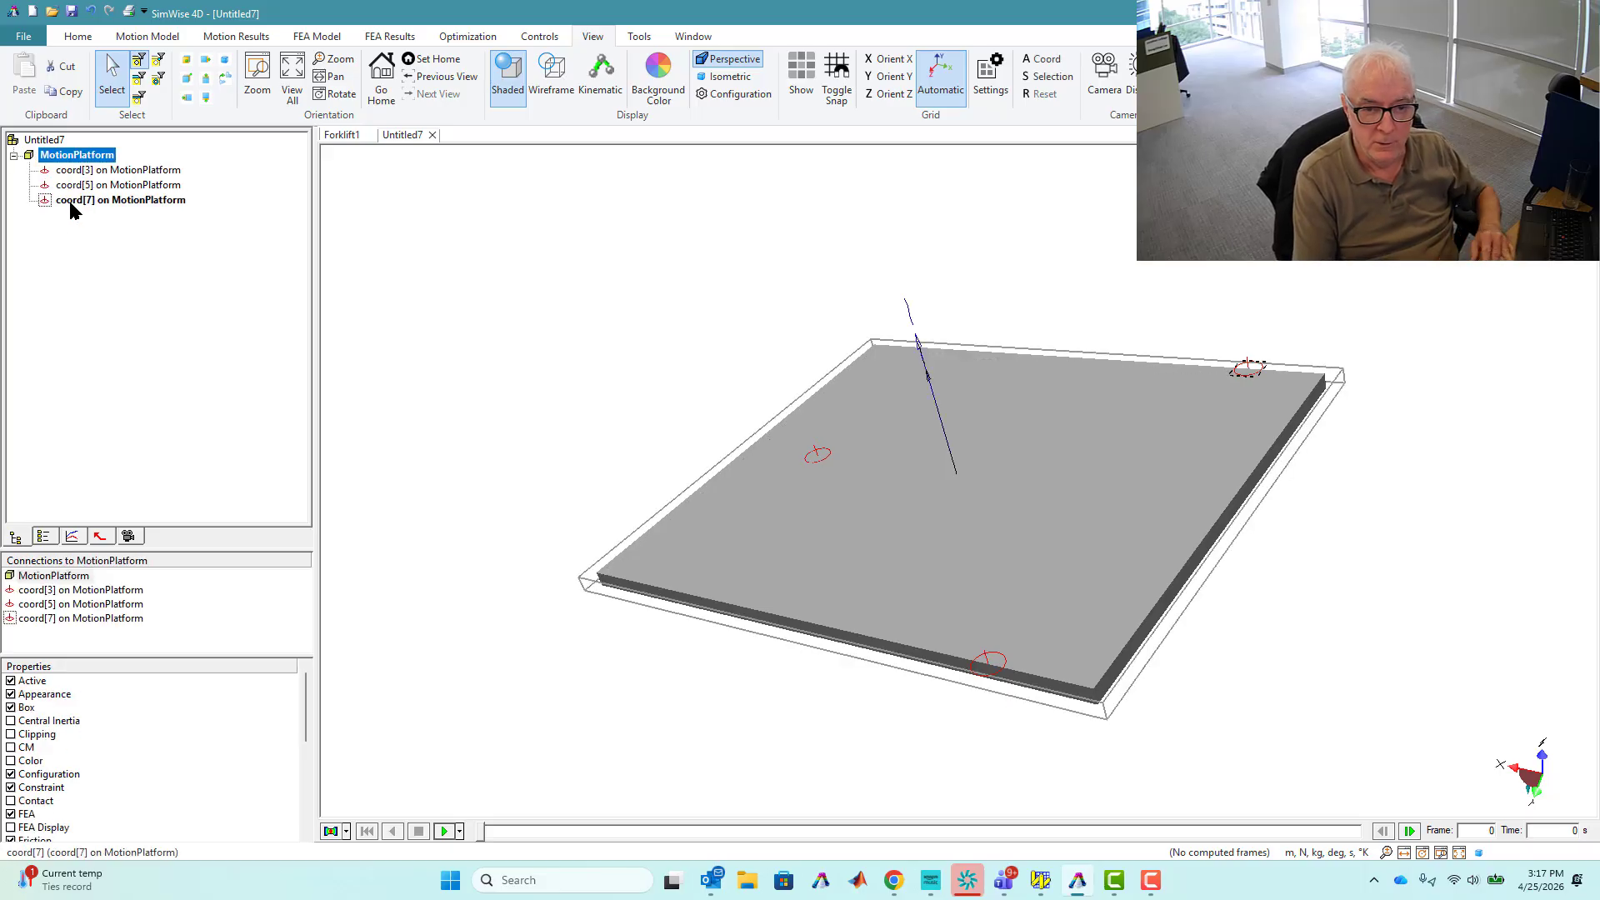
left_click(104, 202, "shift")
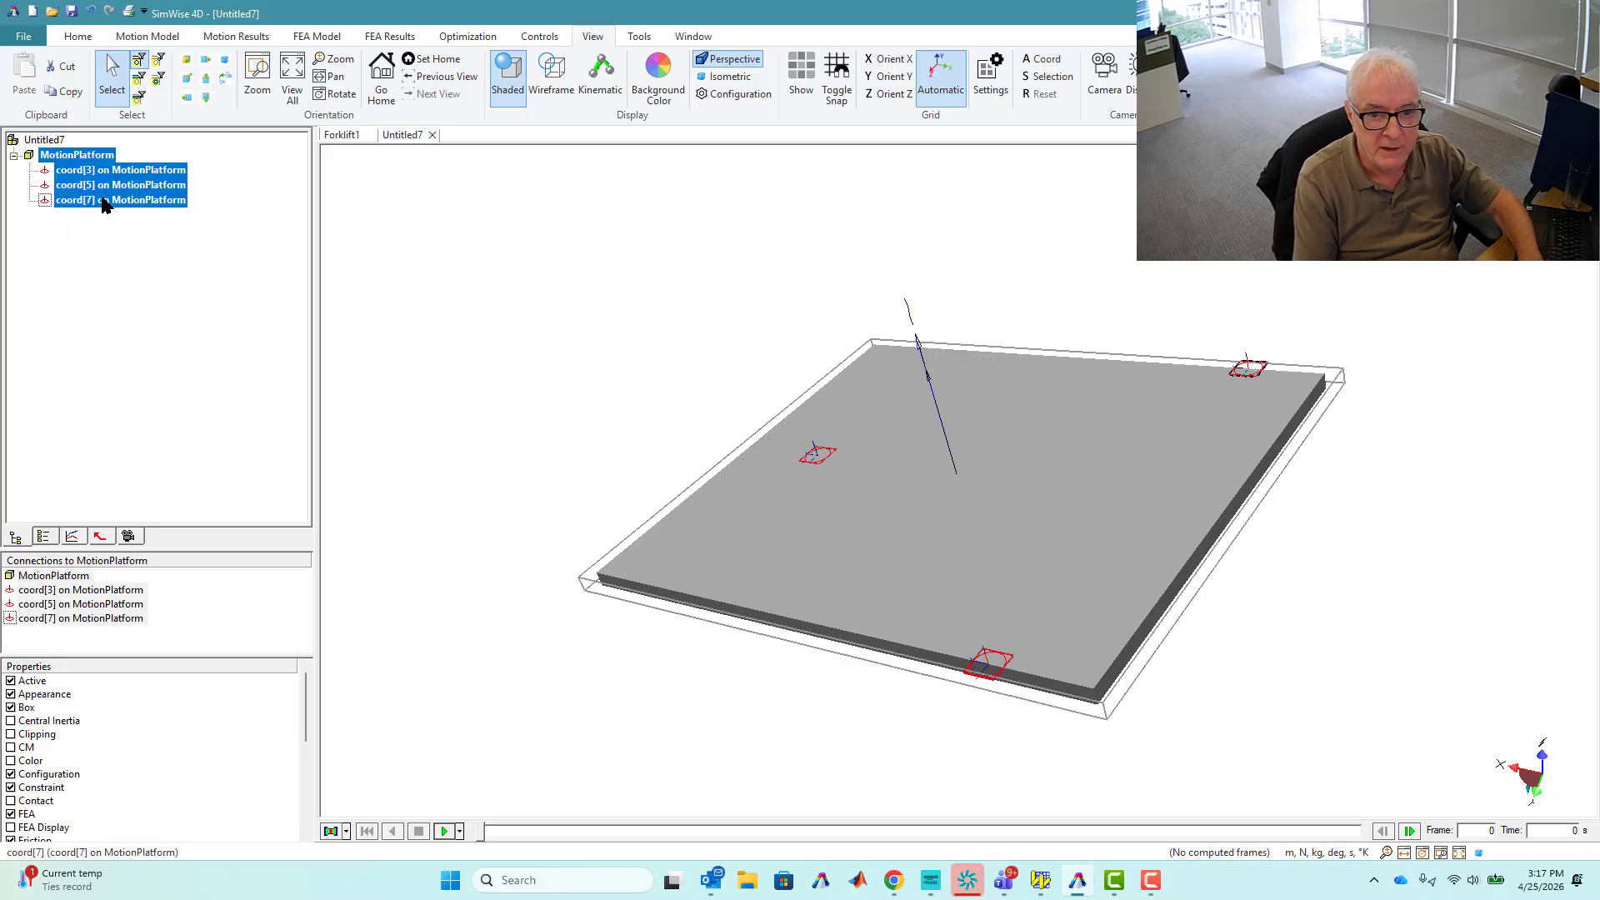
right_click(103, 183)
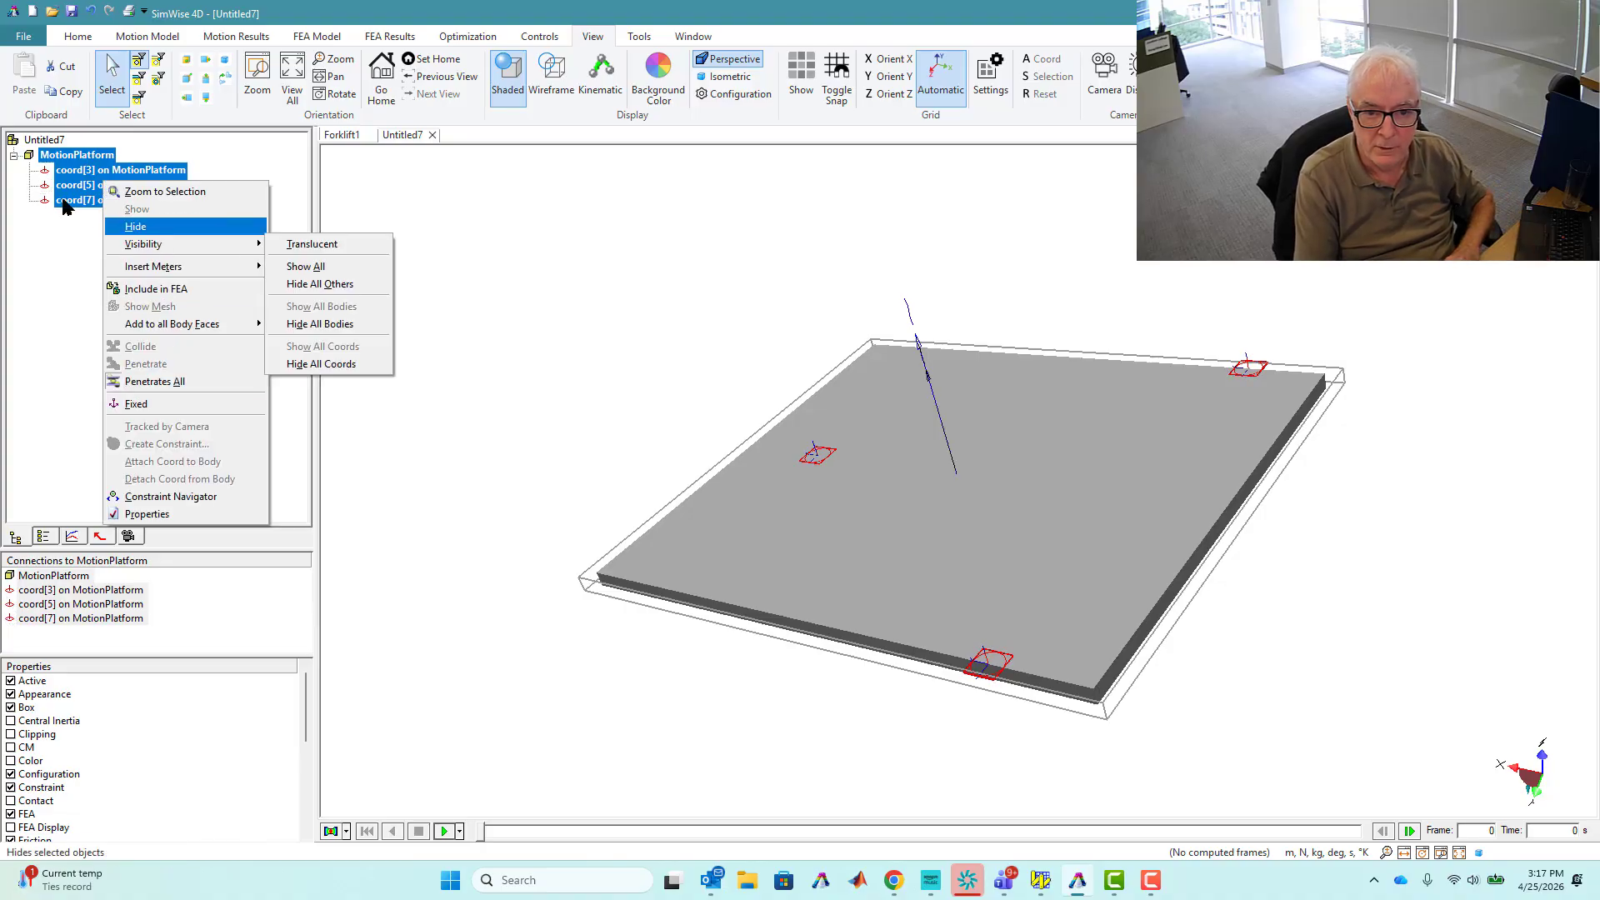
right_click(67, 173)
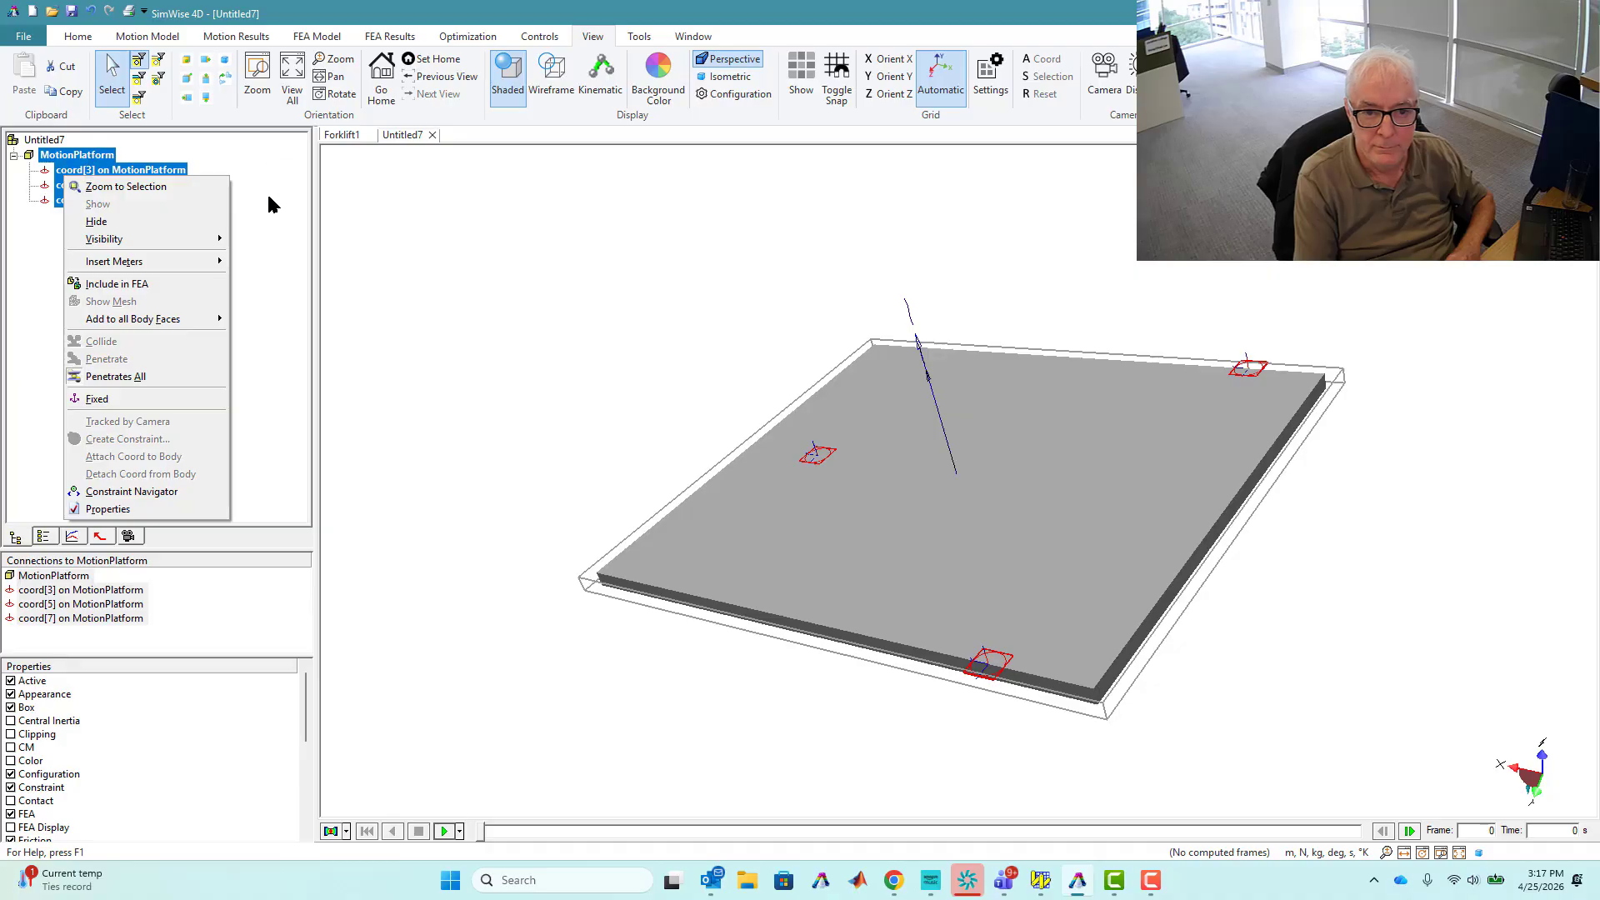
left_click(268, 204)
left_click(68, 156)
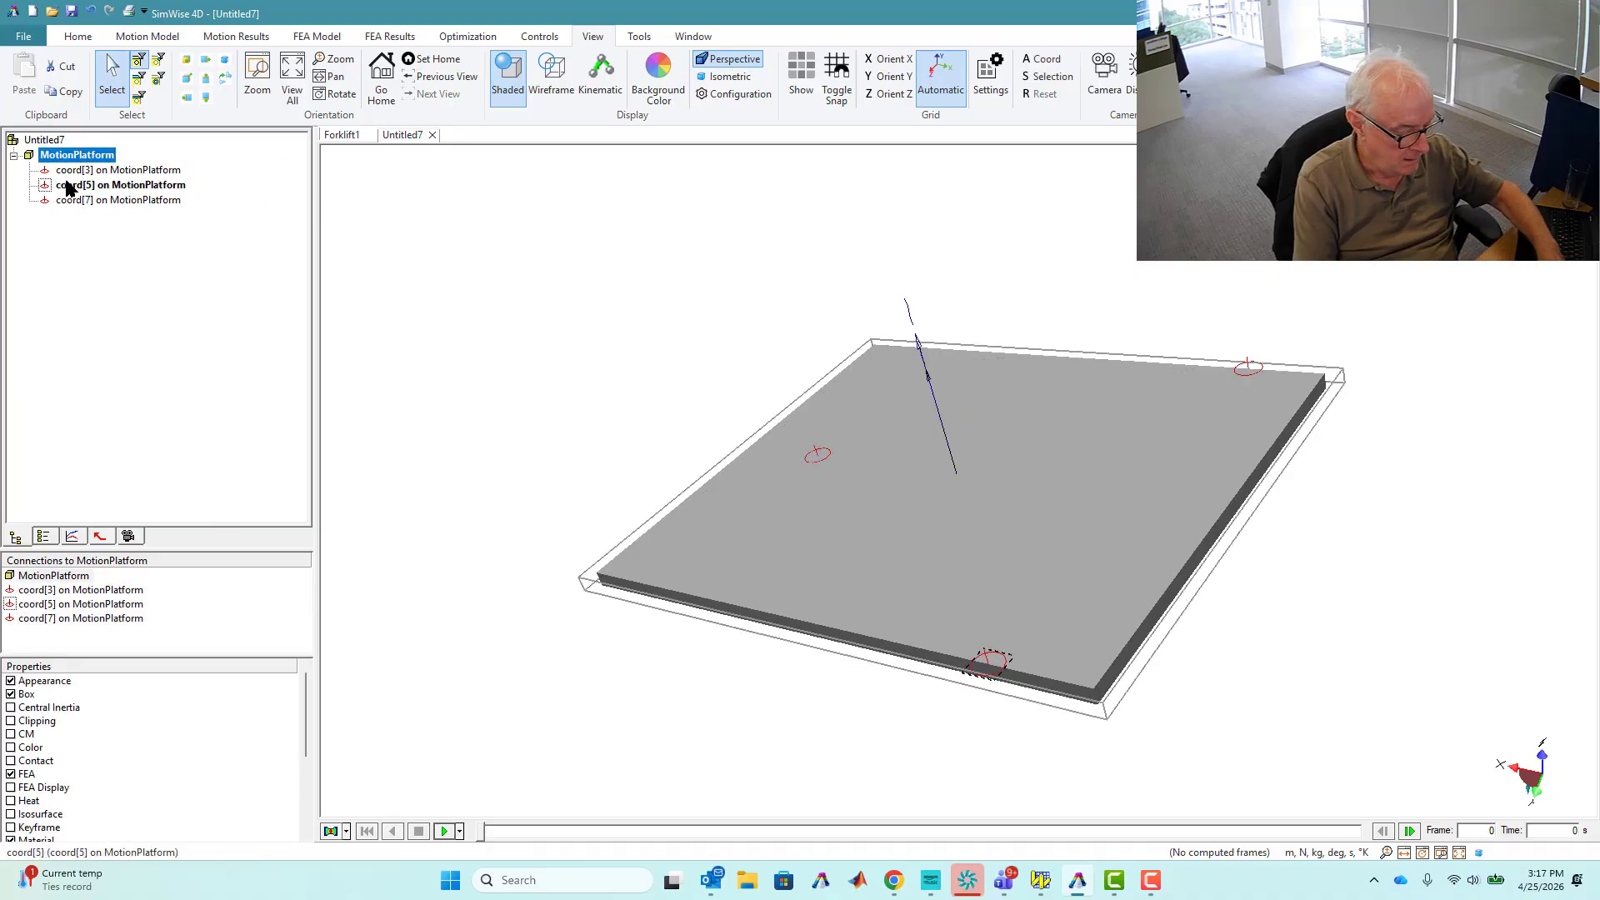
left_click(90, 201, "shift")
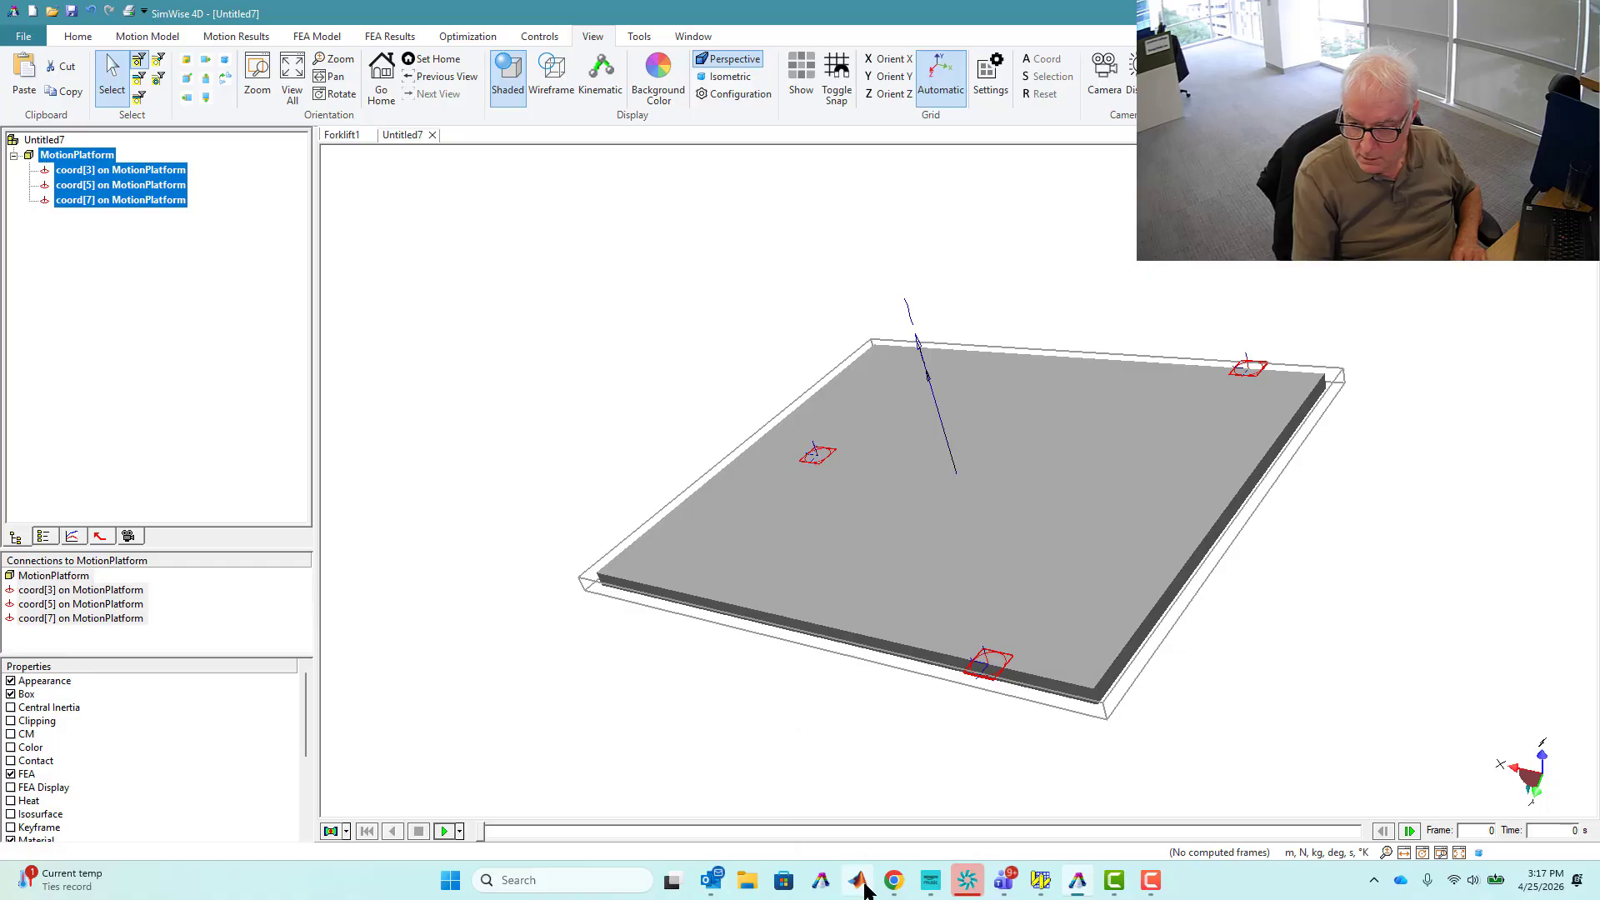
mouse_move(1076, 881)
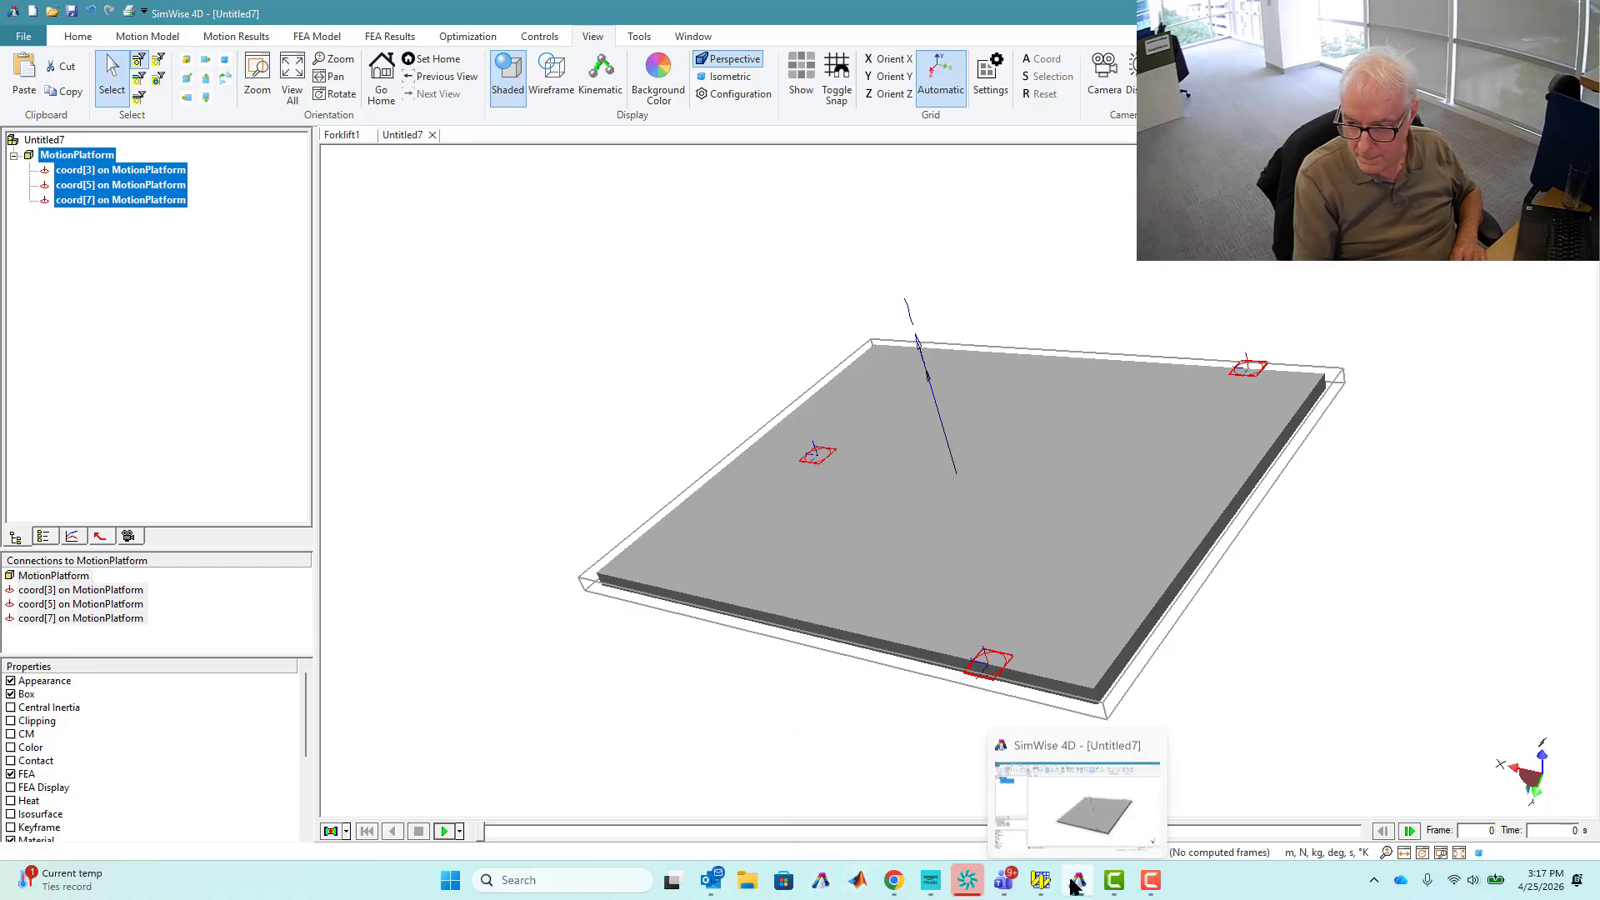
left_click(1104, 788)
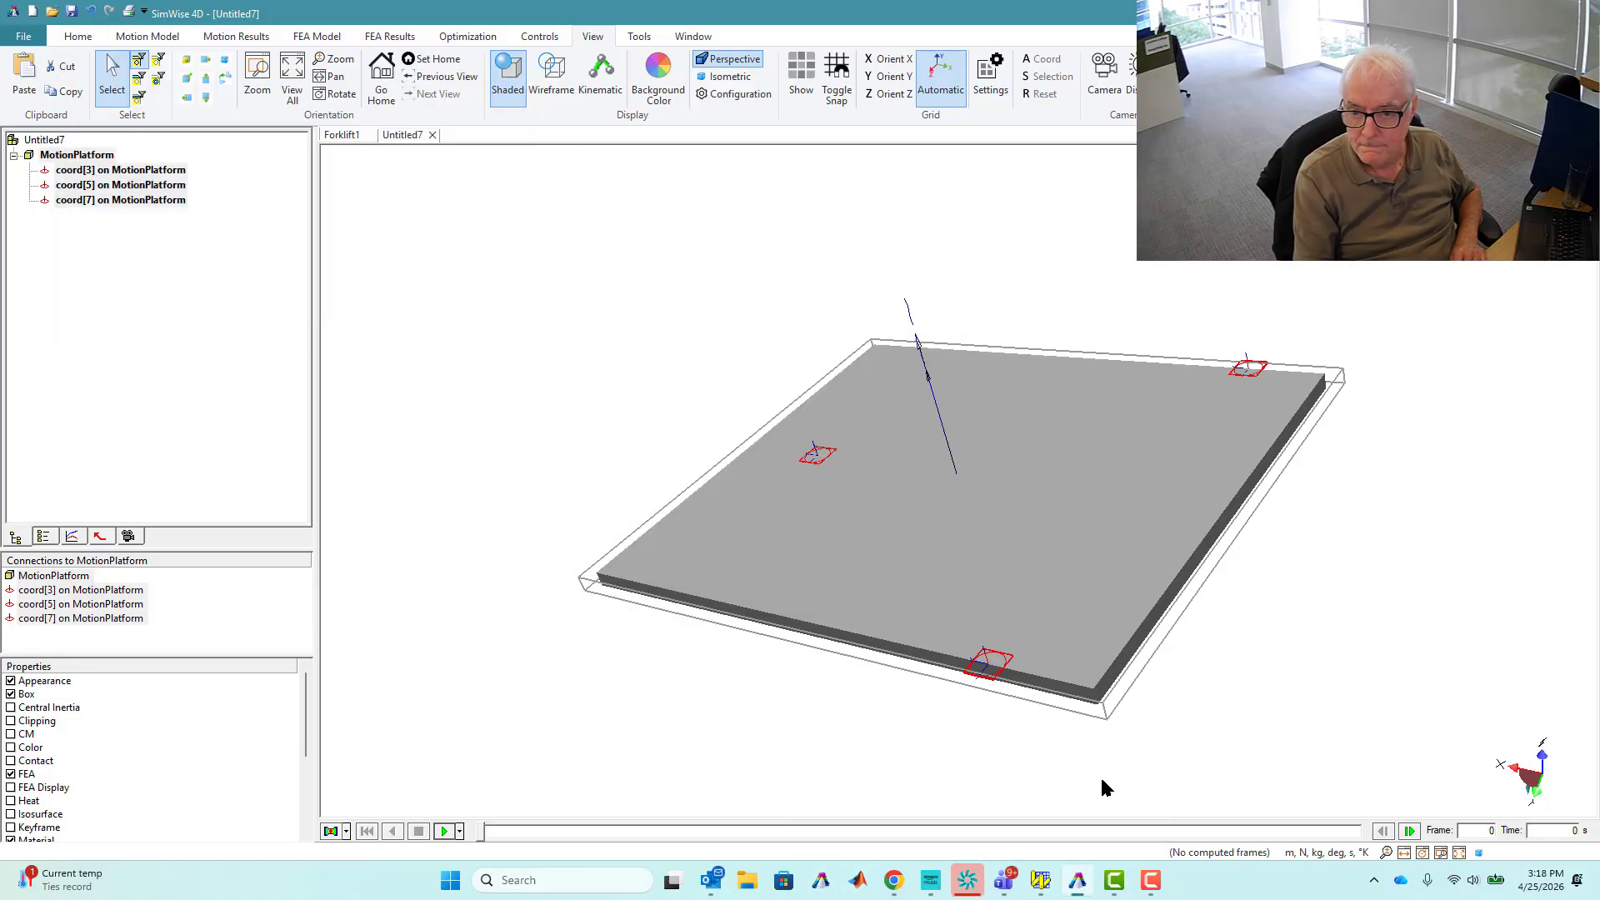
Paste the copied MotionPlatform and its coords into the Forklift1 document
left_click(348, 135)
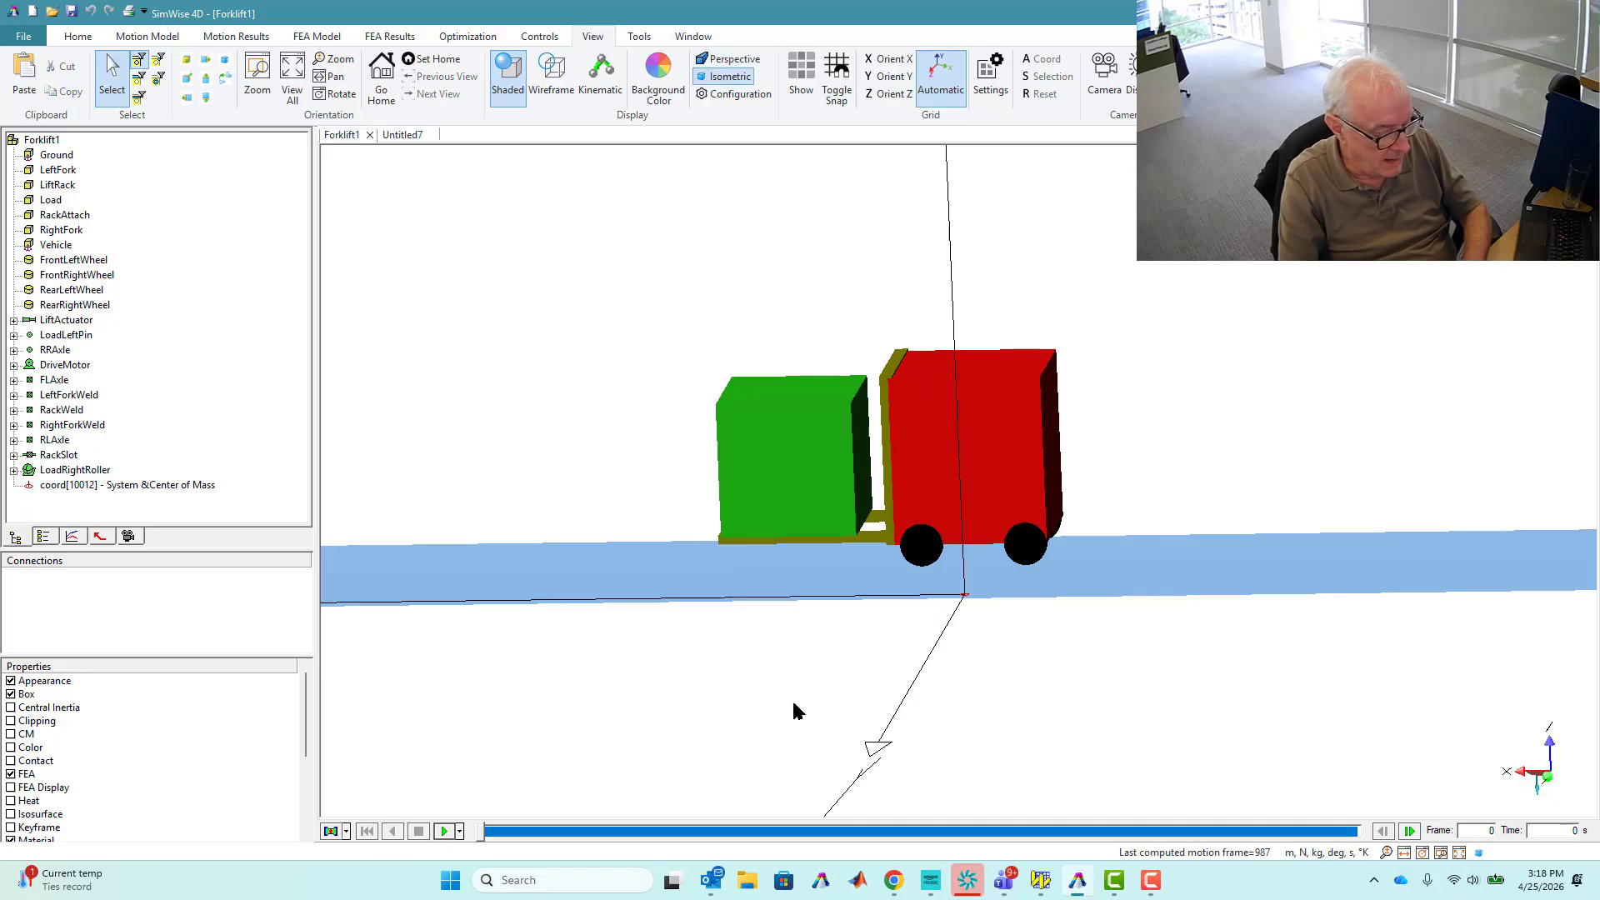
key("ctrl+v")
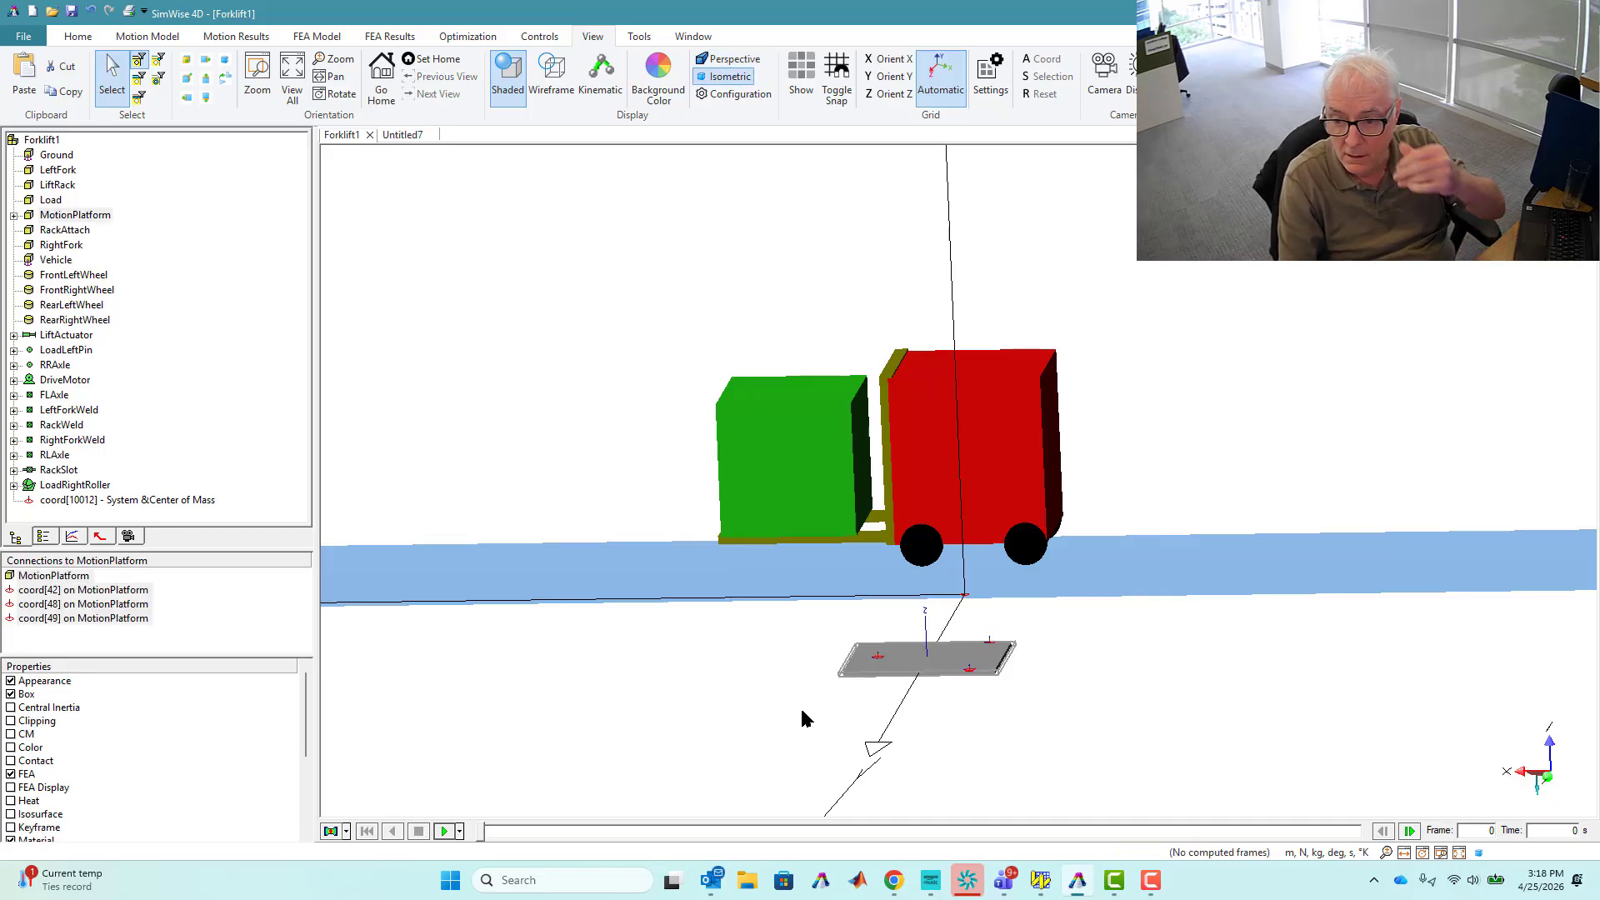
left_click(764, 730)
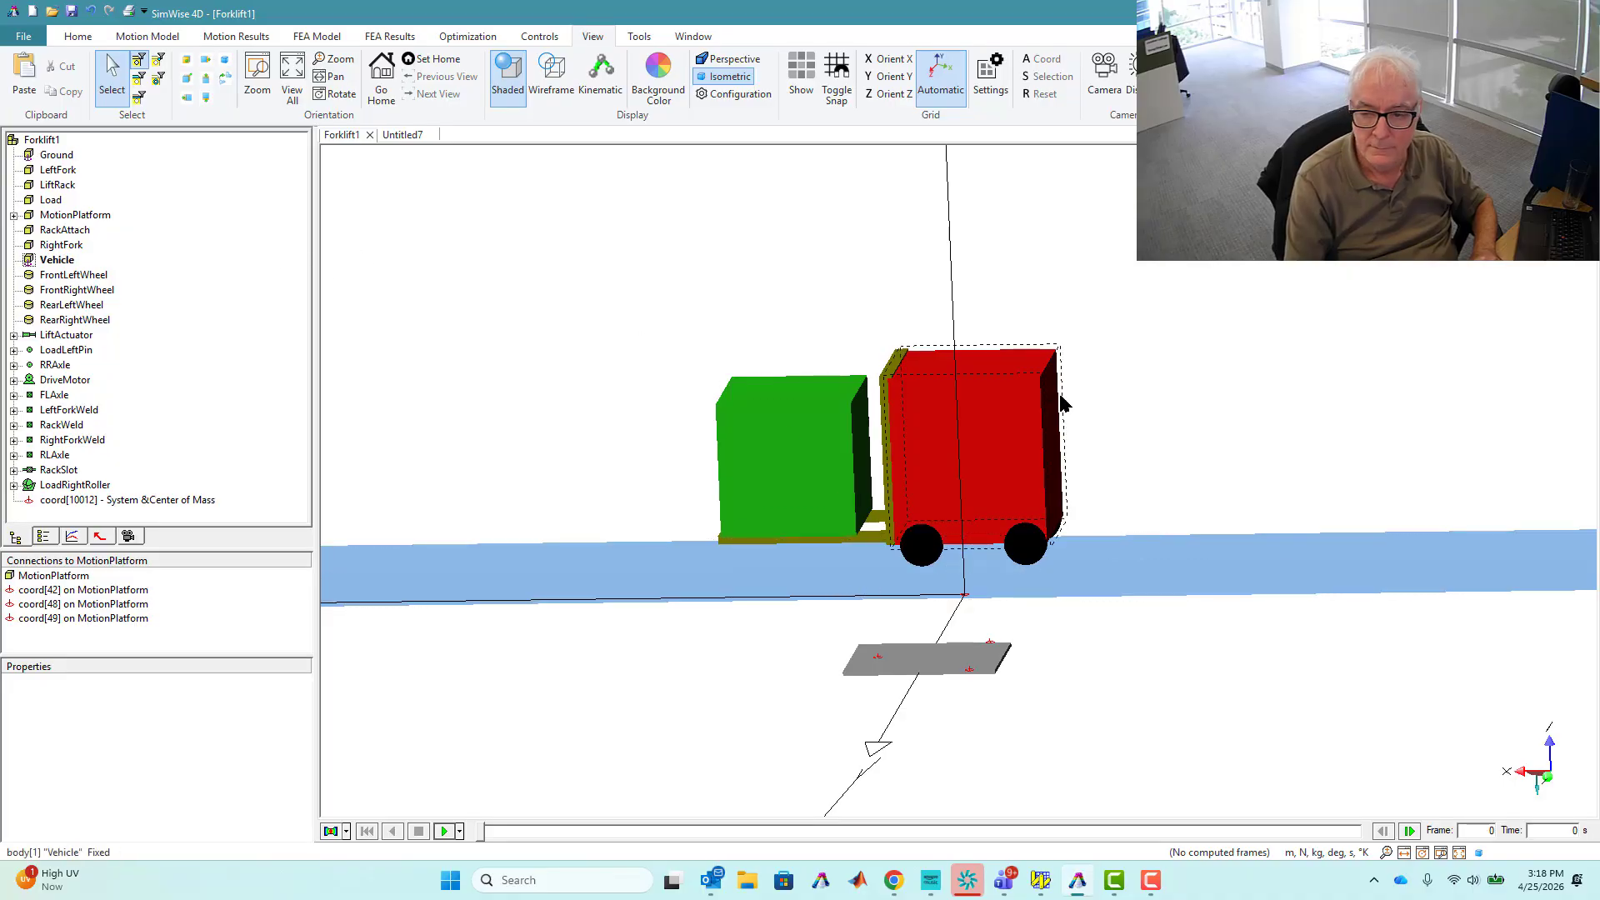
Hide everything in the forklift model except the red Vehicle body
left_click(989, 435)
right_click(989, 435)
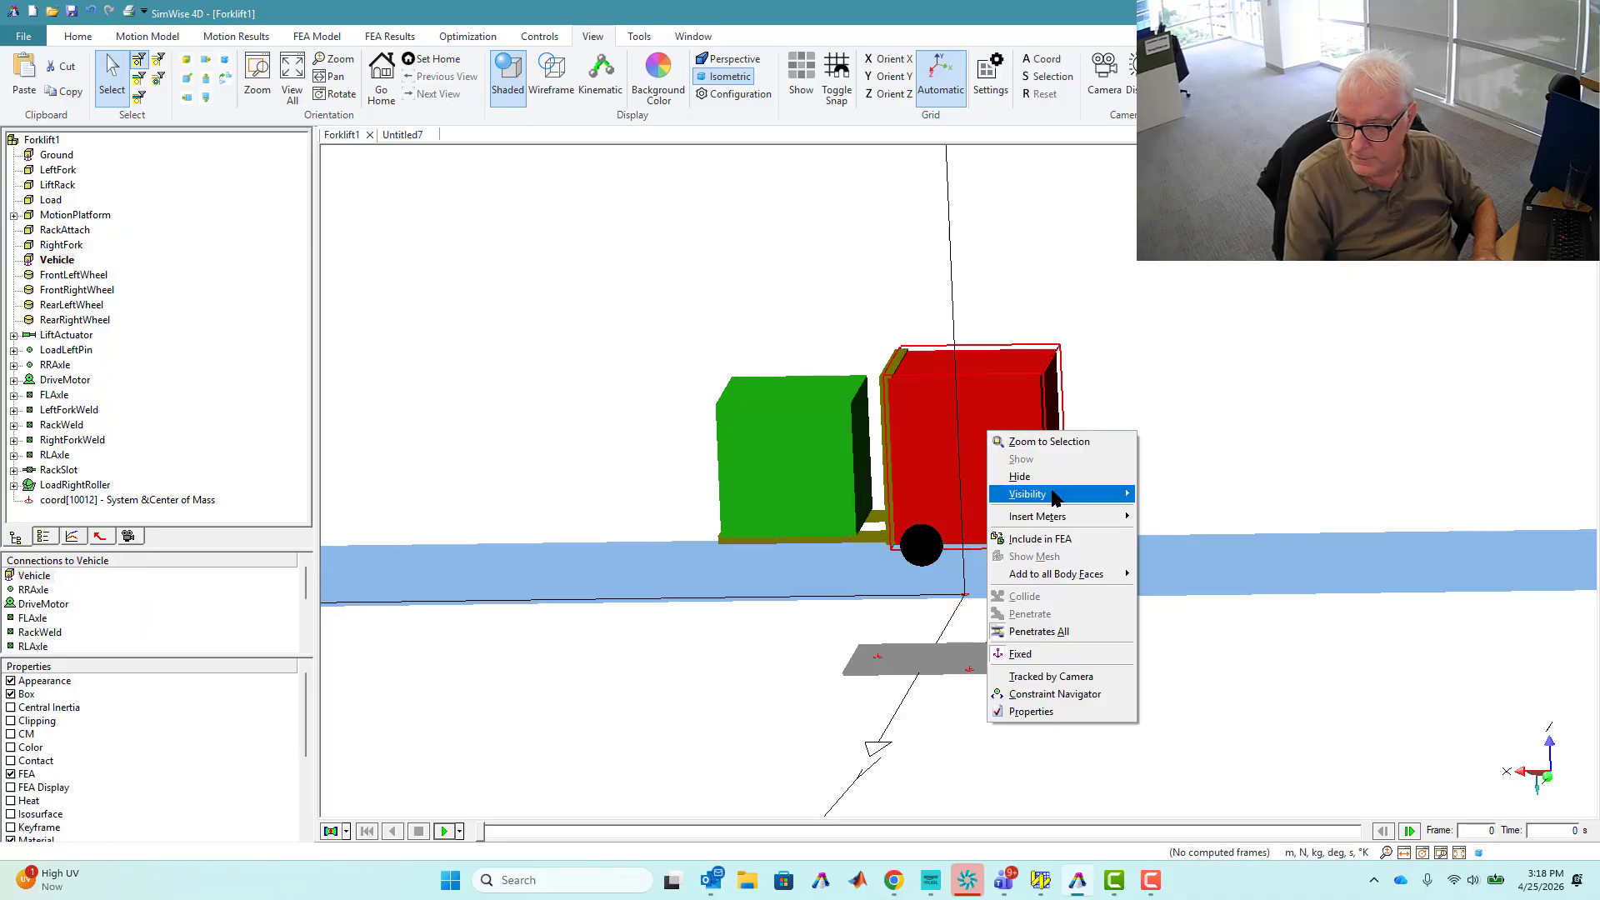
mouse_move(1053, 495)
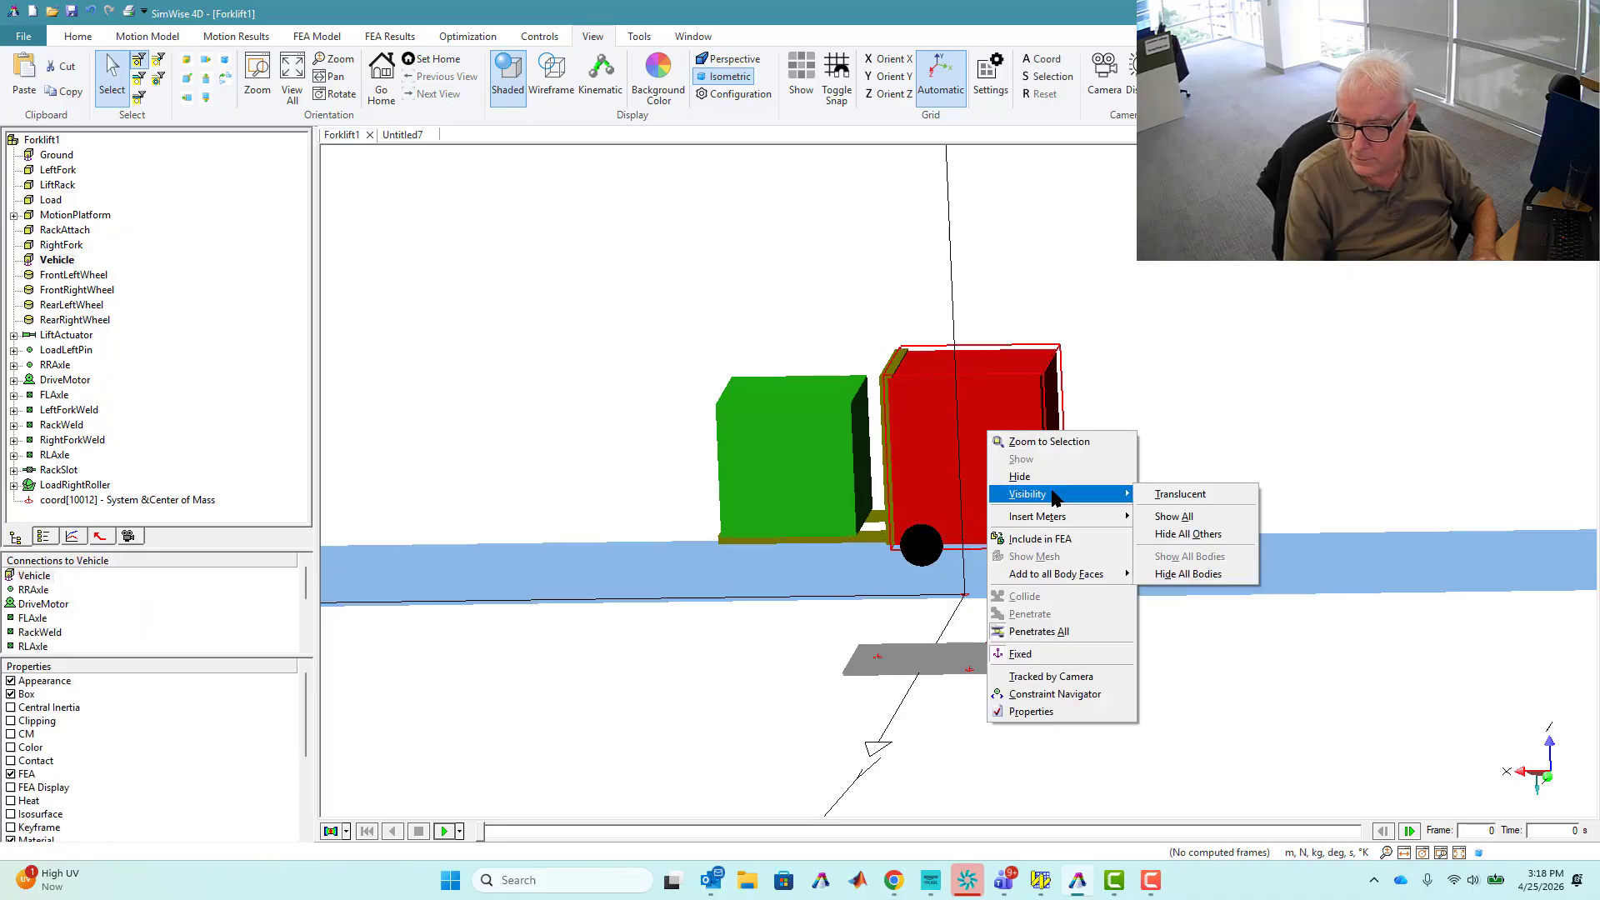
left_click(1191, 535)
Show MotionPlatform and its three coords again alongside the Vehicle body
left_click(73, 216)
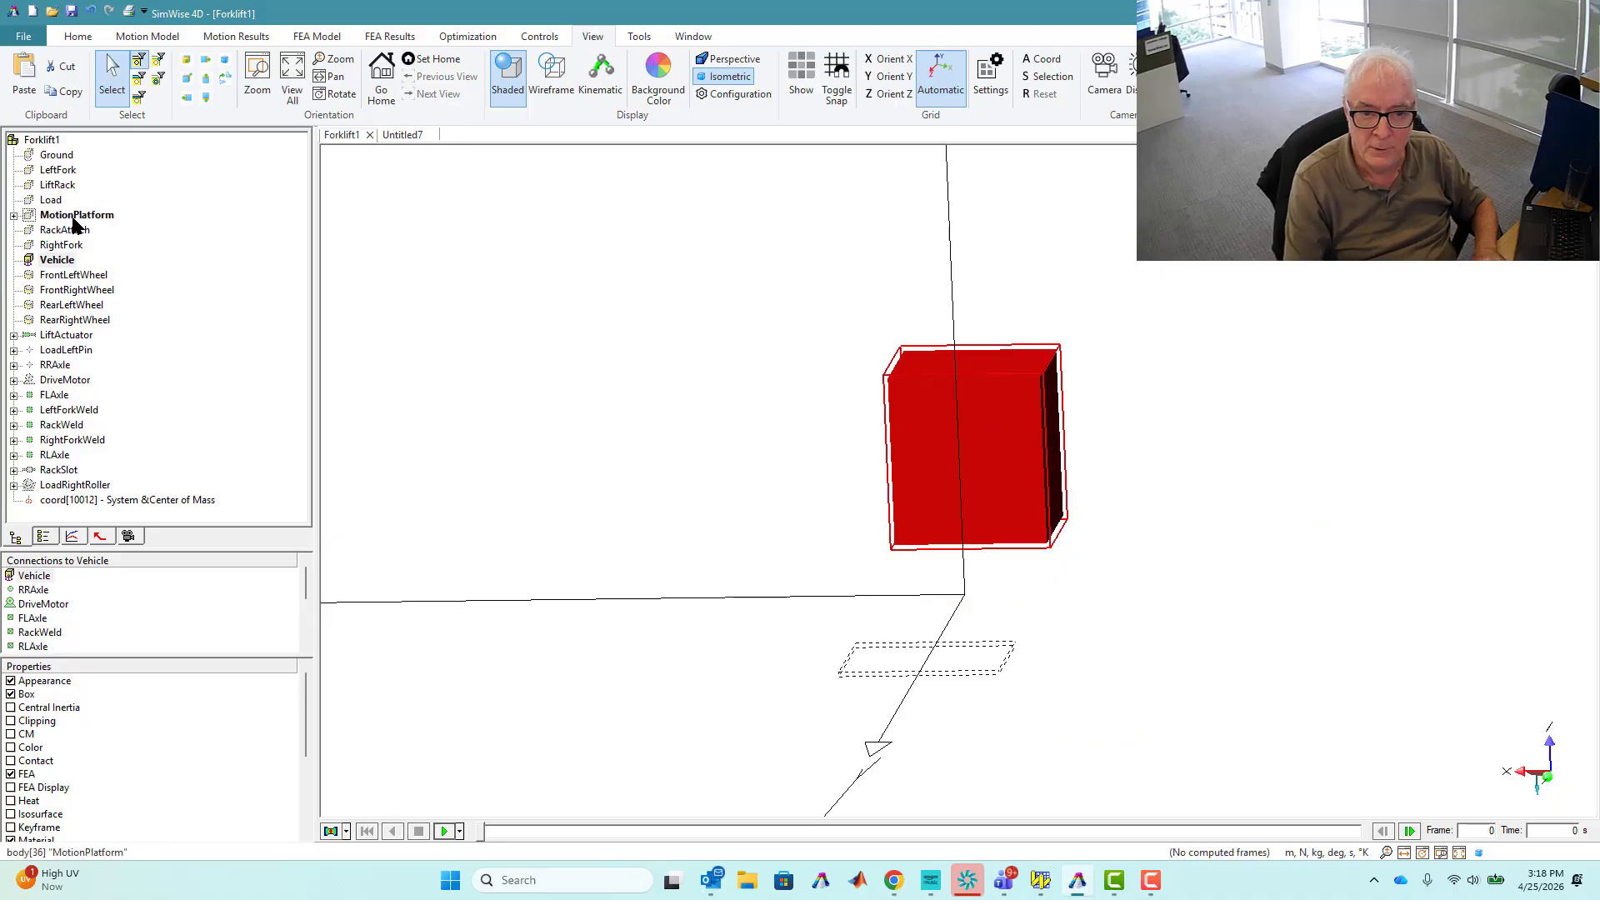
right_click(71, 218)
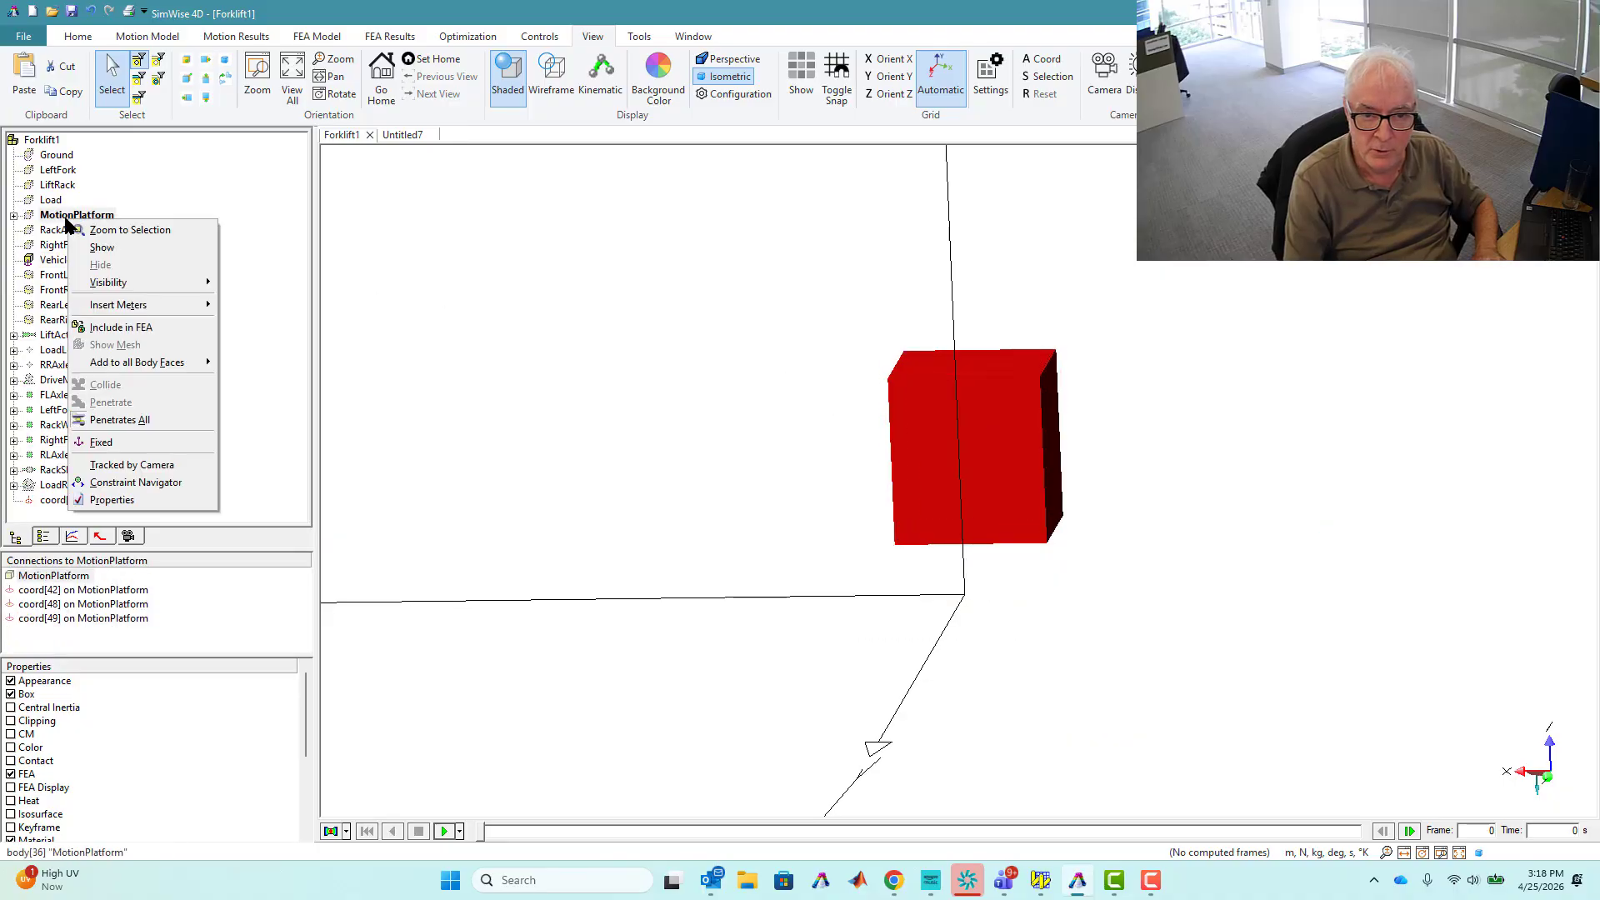
left_click(13, 215)
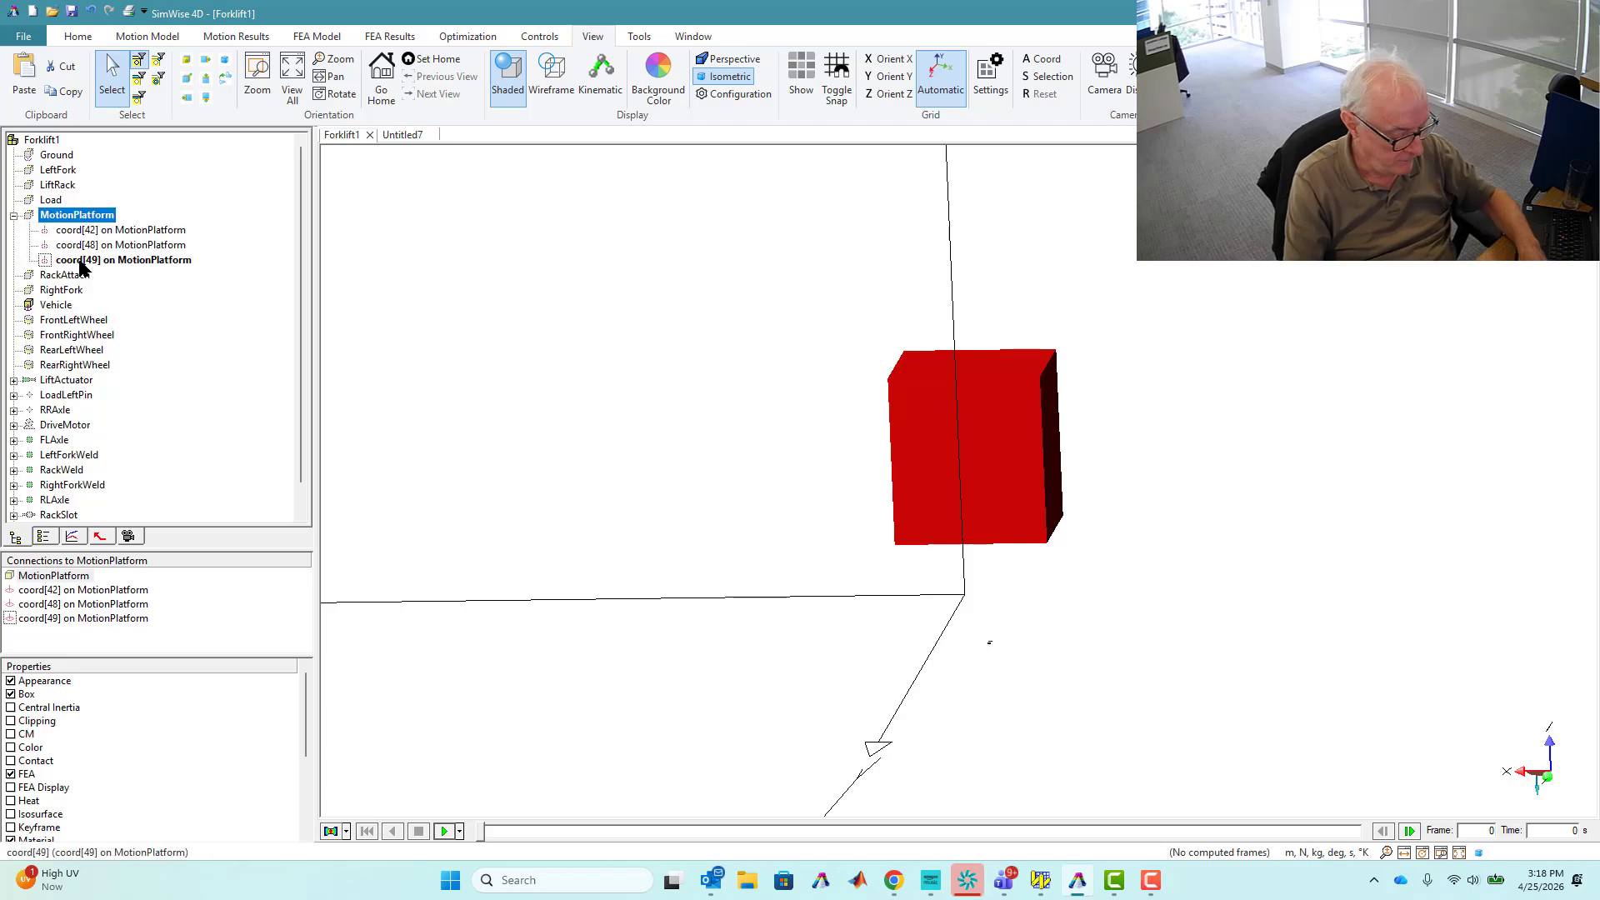
left_click(83, 269, "shift")
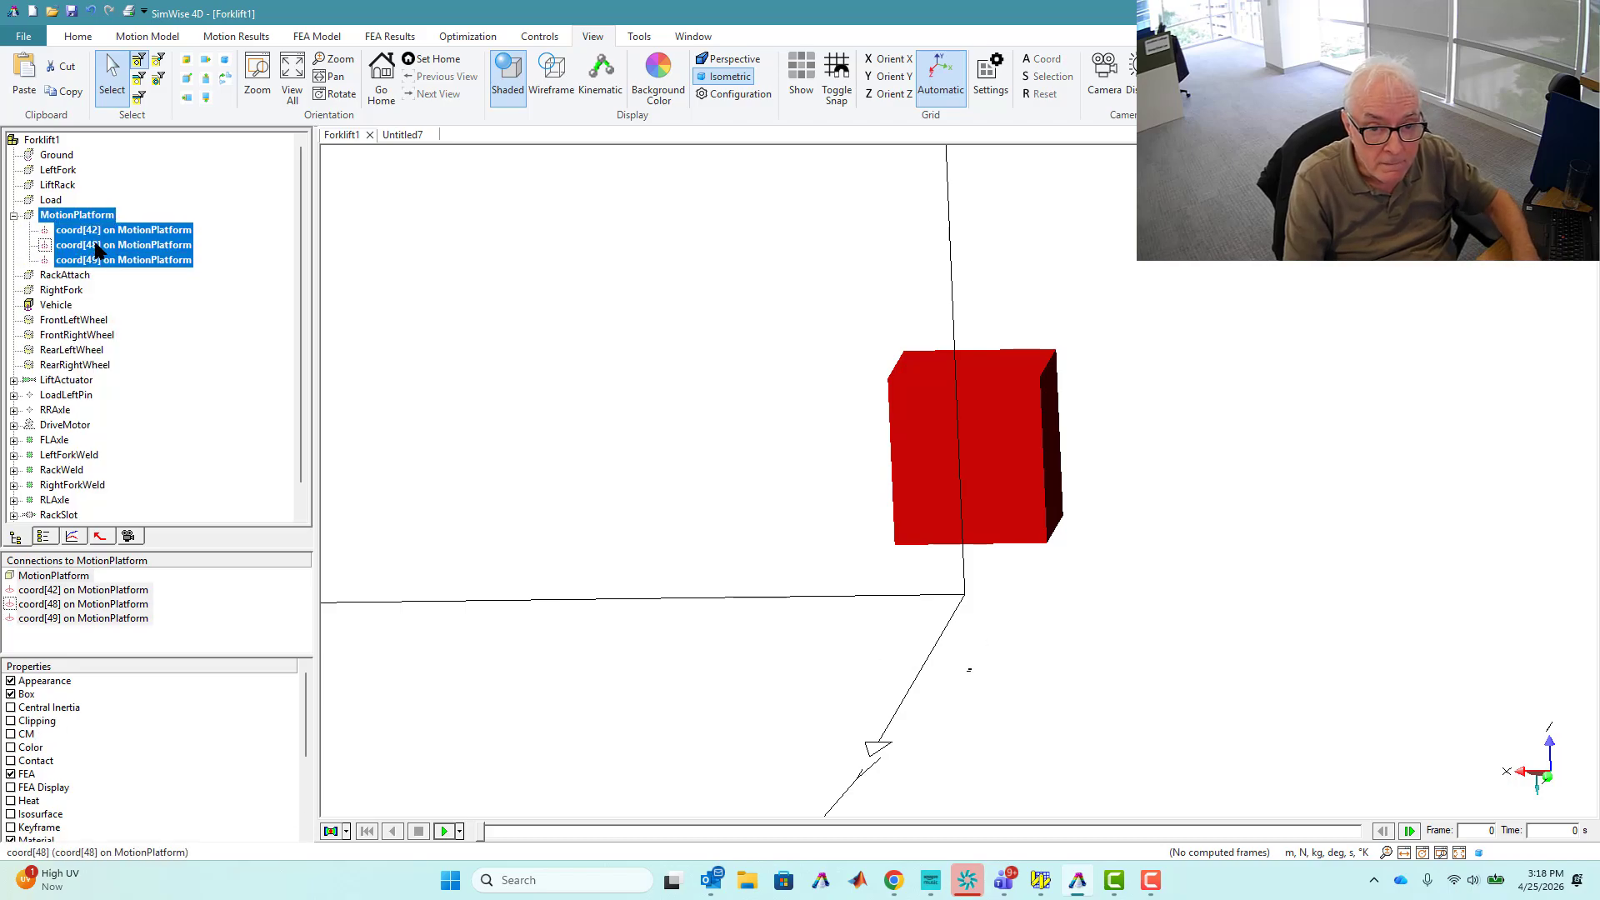
right_click(96, 244)
left_click(162, 275)
left_click(1304, 687)
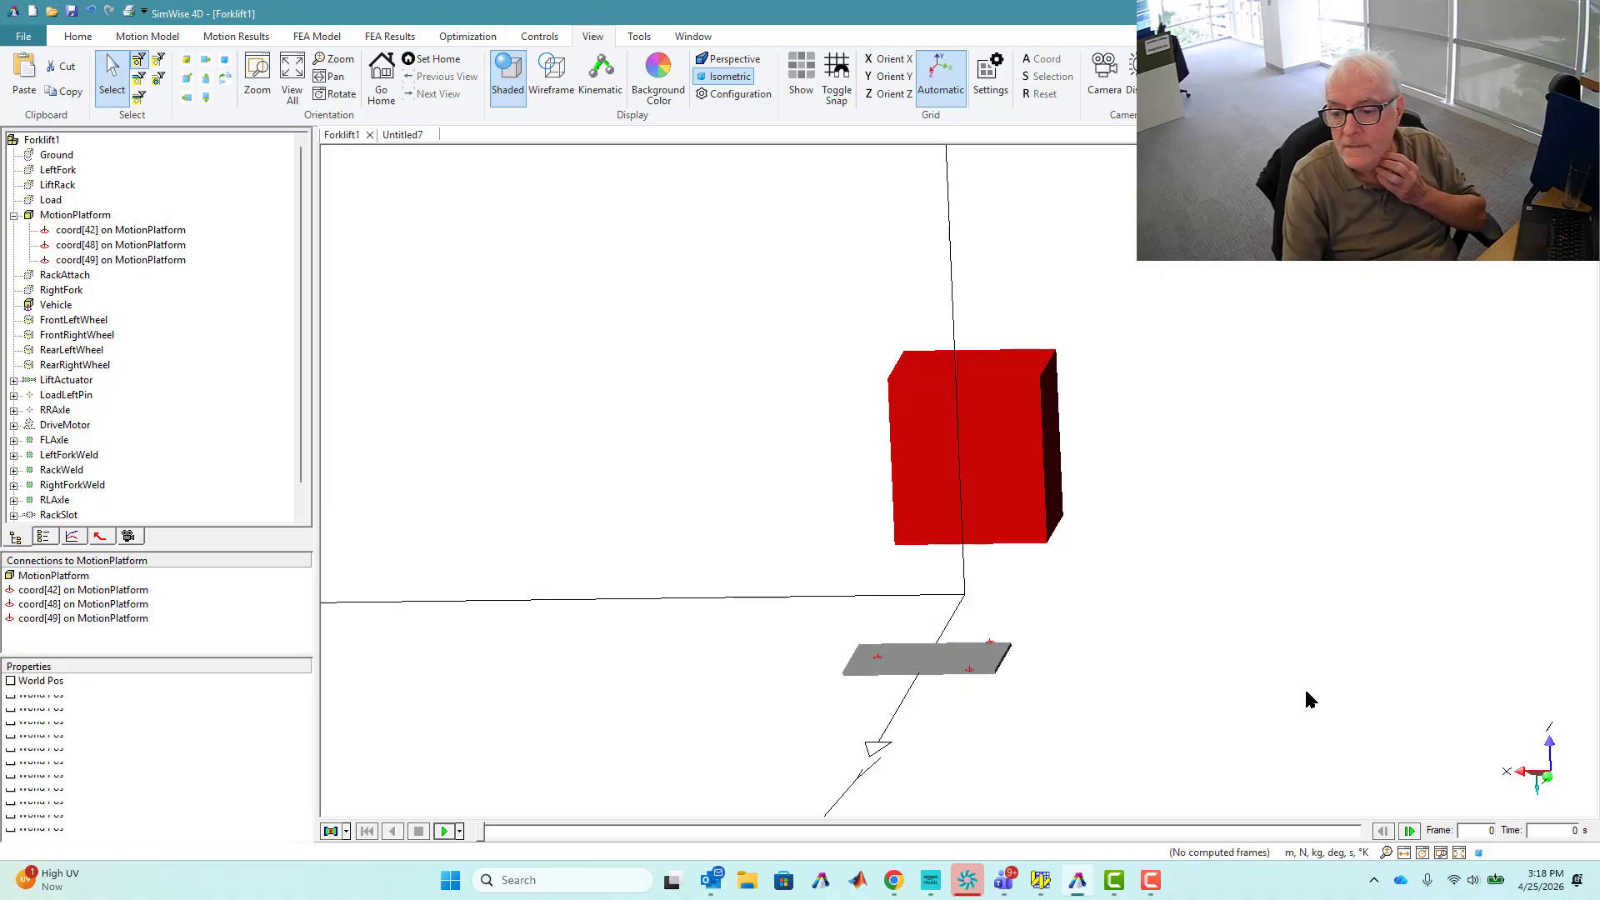
Check the Vehicle's position properties and set MotionPlatform's Y position to the same value, -1.45 m
middle_click_drag(1165, 677, 1101, 678)
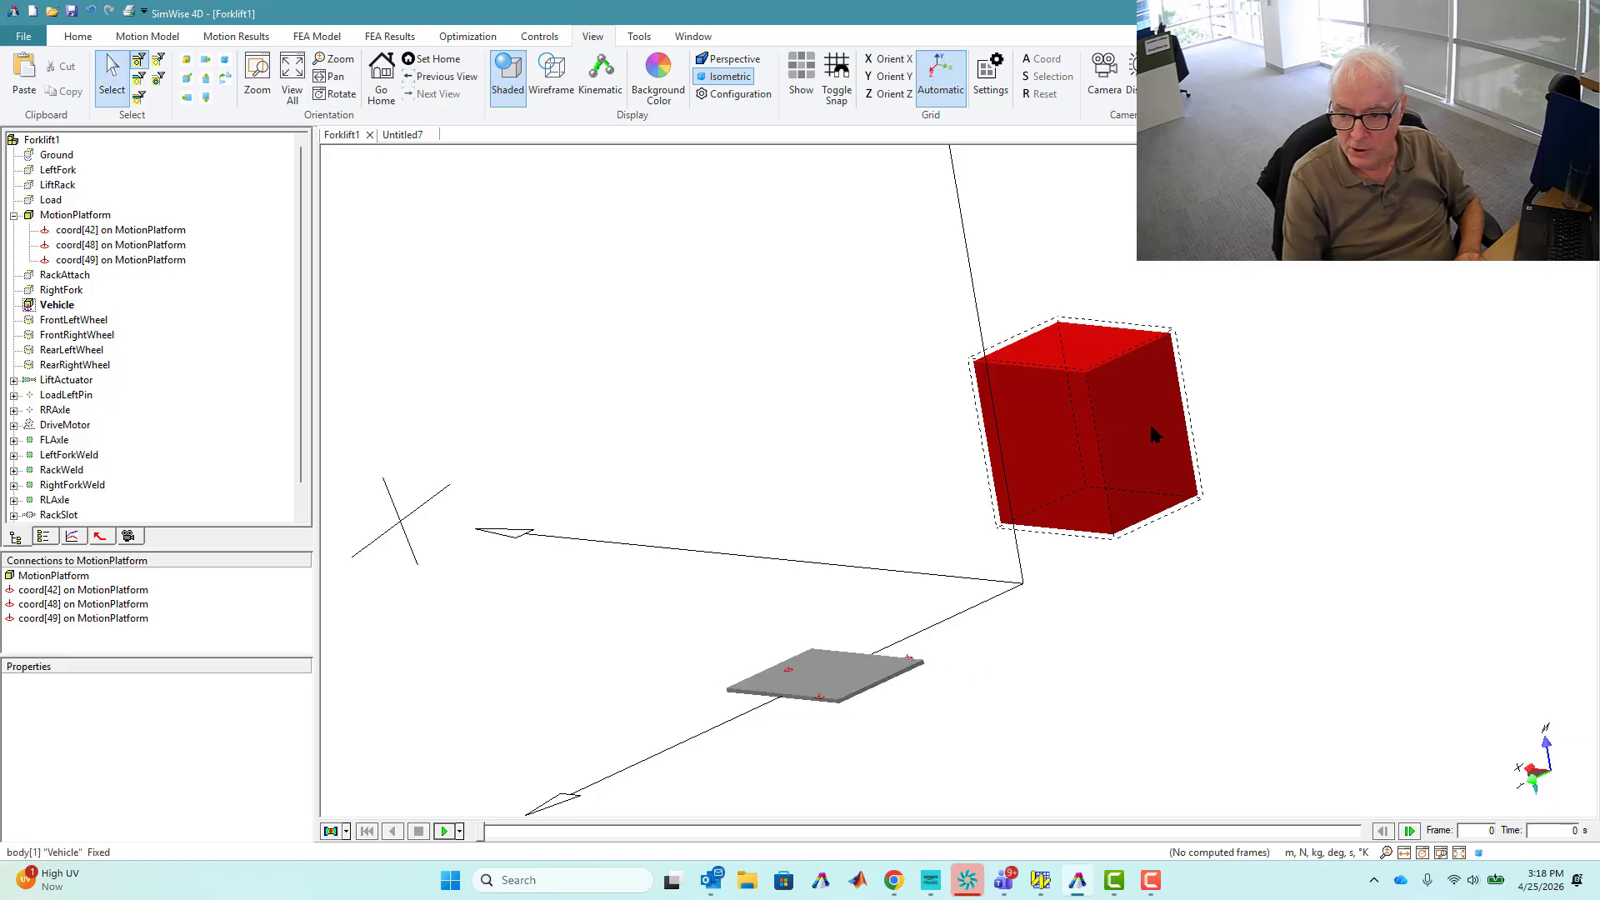
double_click(1115, 424)
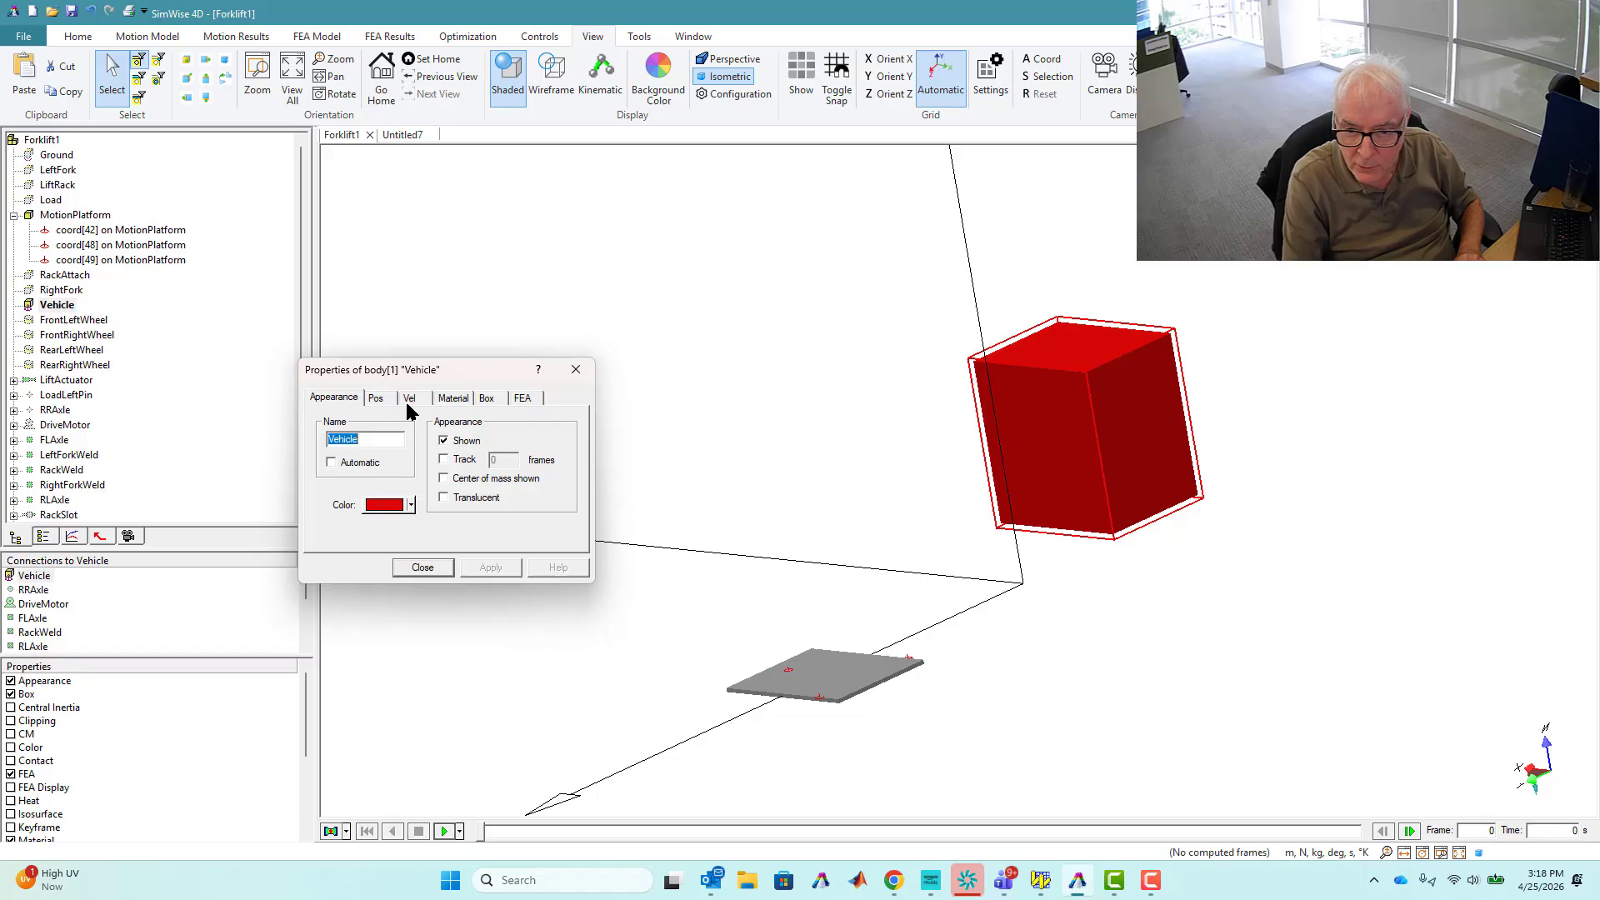
left_click(376, 397)
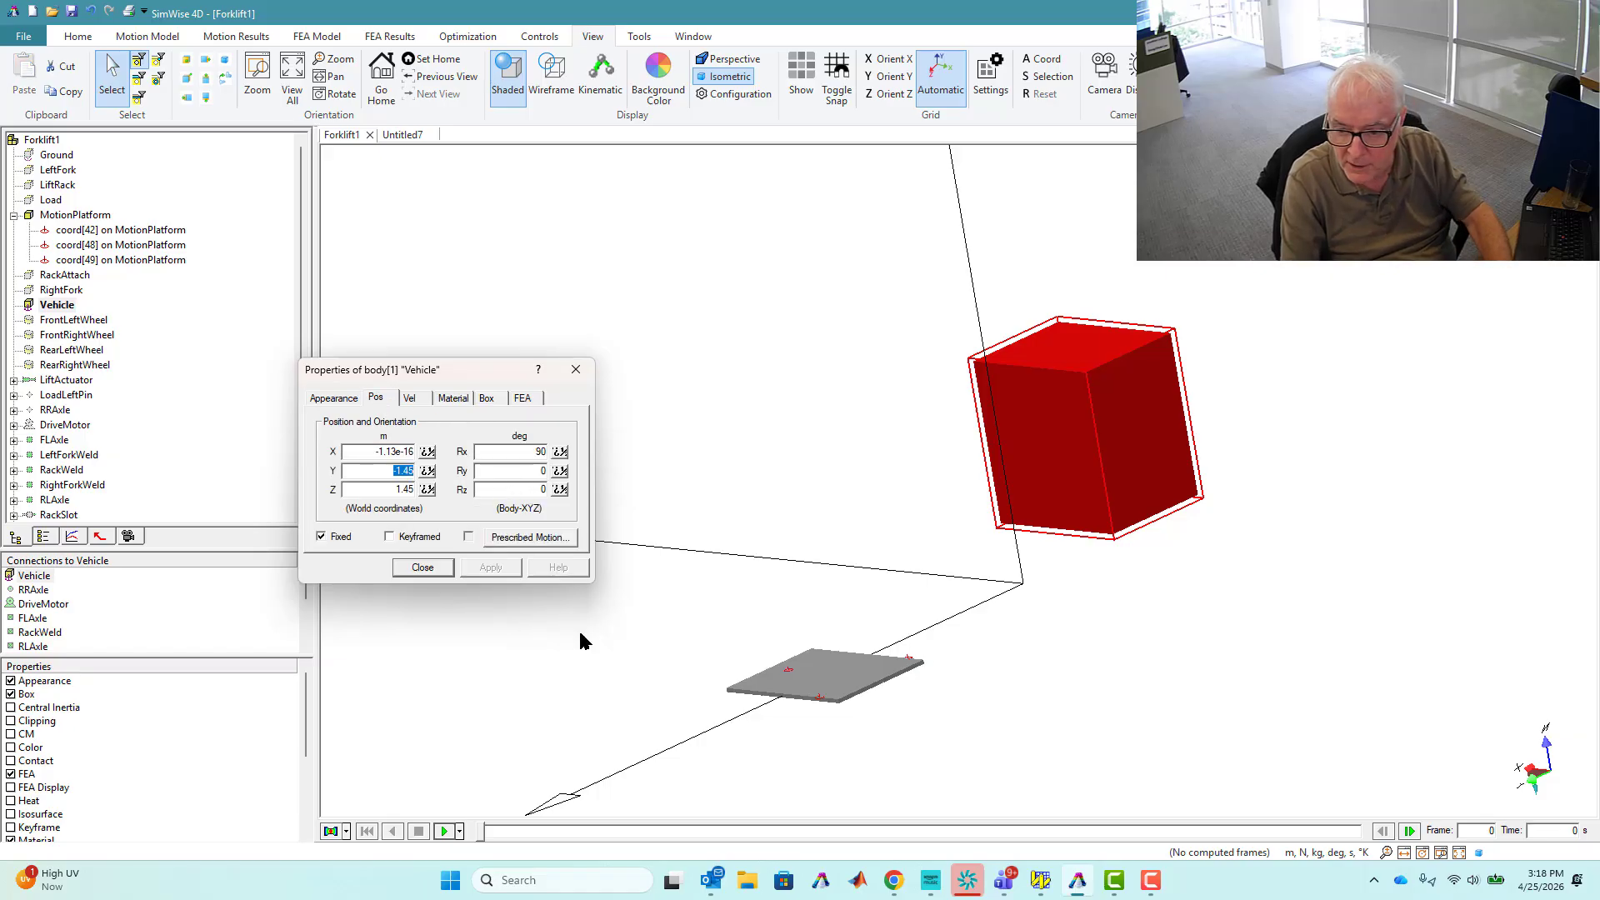
left_click(829, 653)
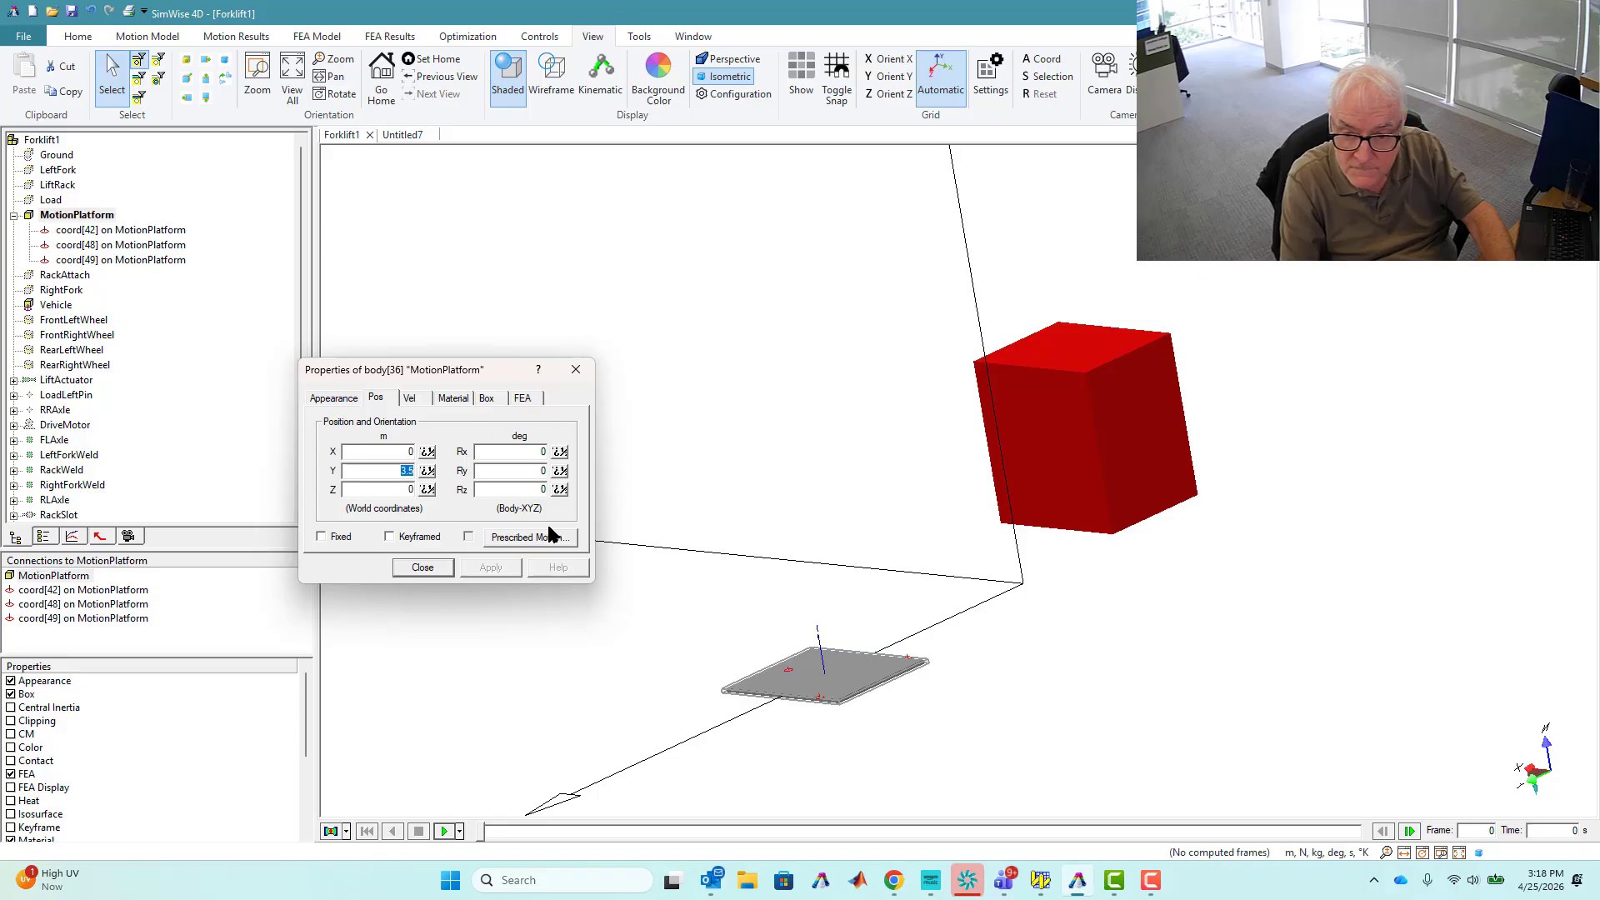
type("-1.45")
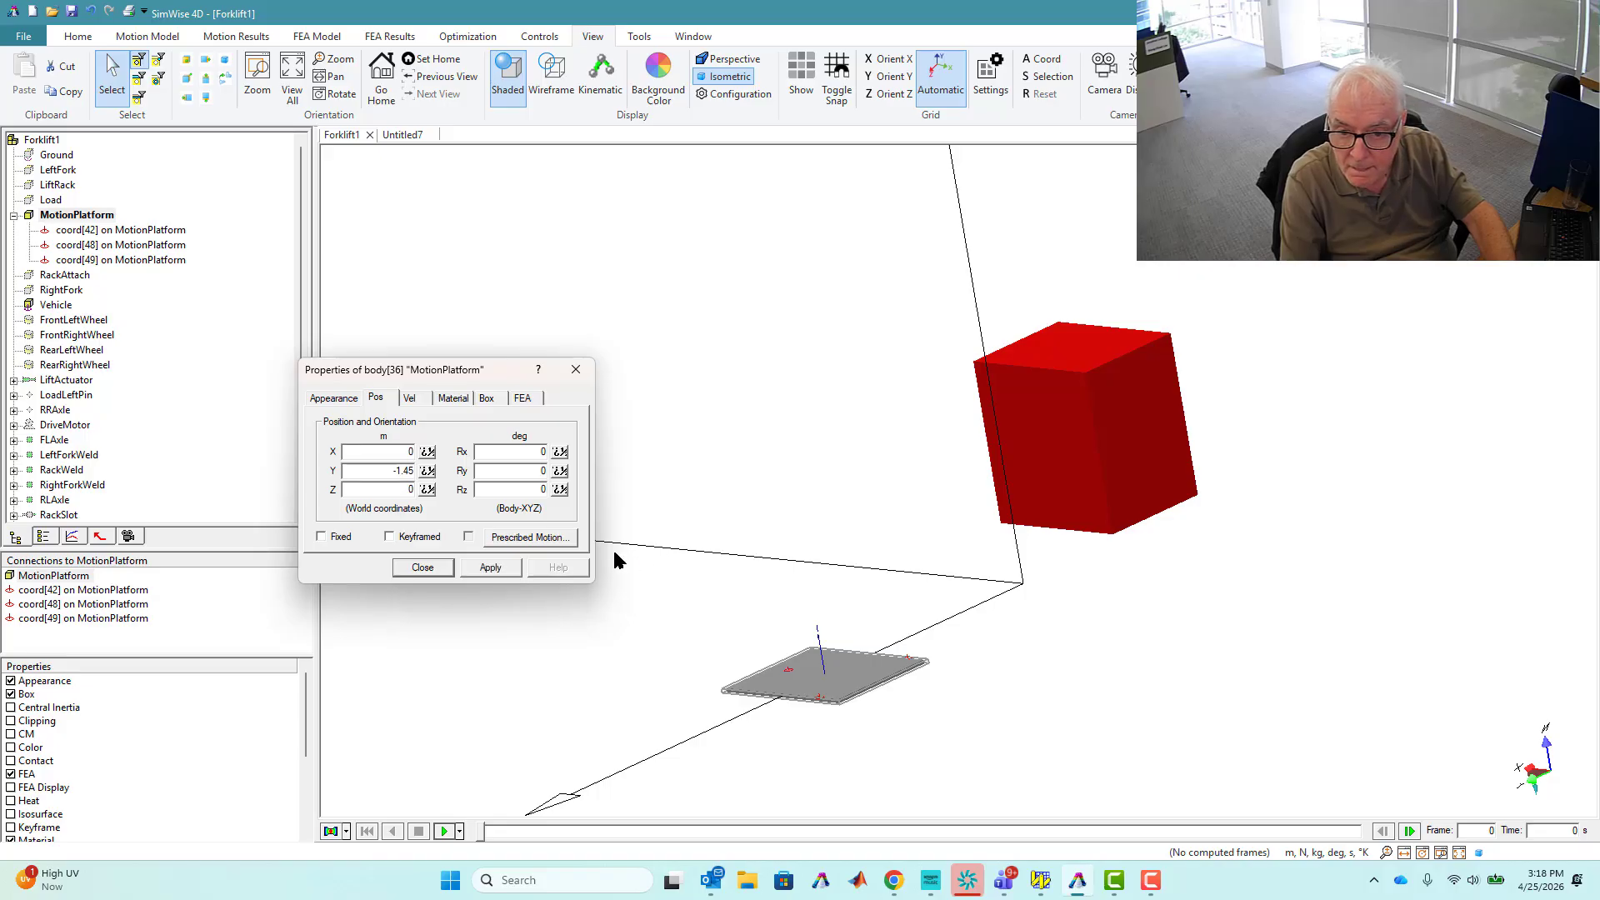
left_click(490, 568)
Check the Vehicle's position again and set MotionPlatform's Z position to 0.45 m
middle_click_drag(1094, 708, 1236, 632)
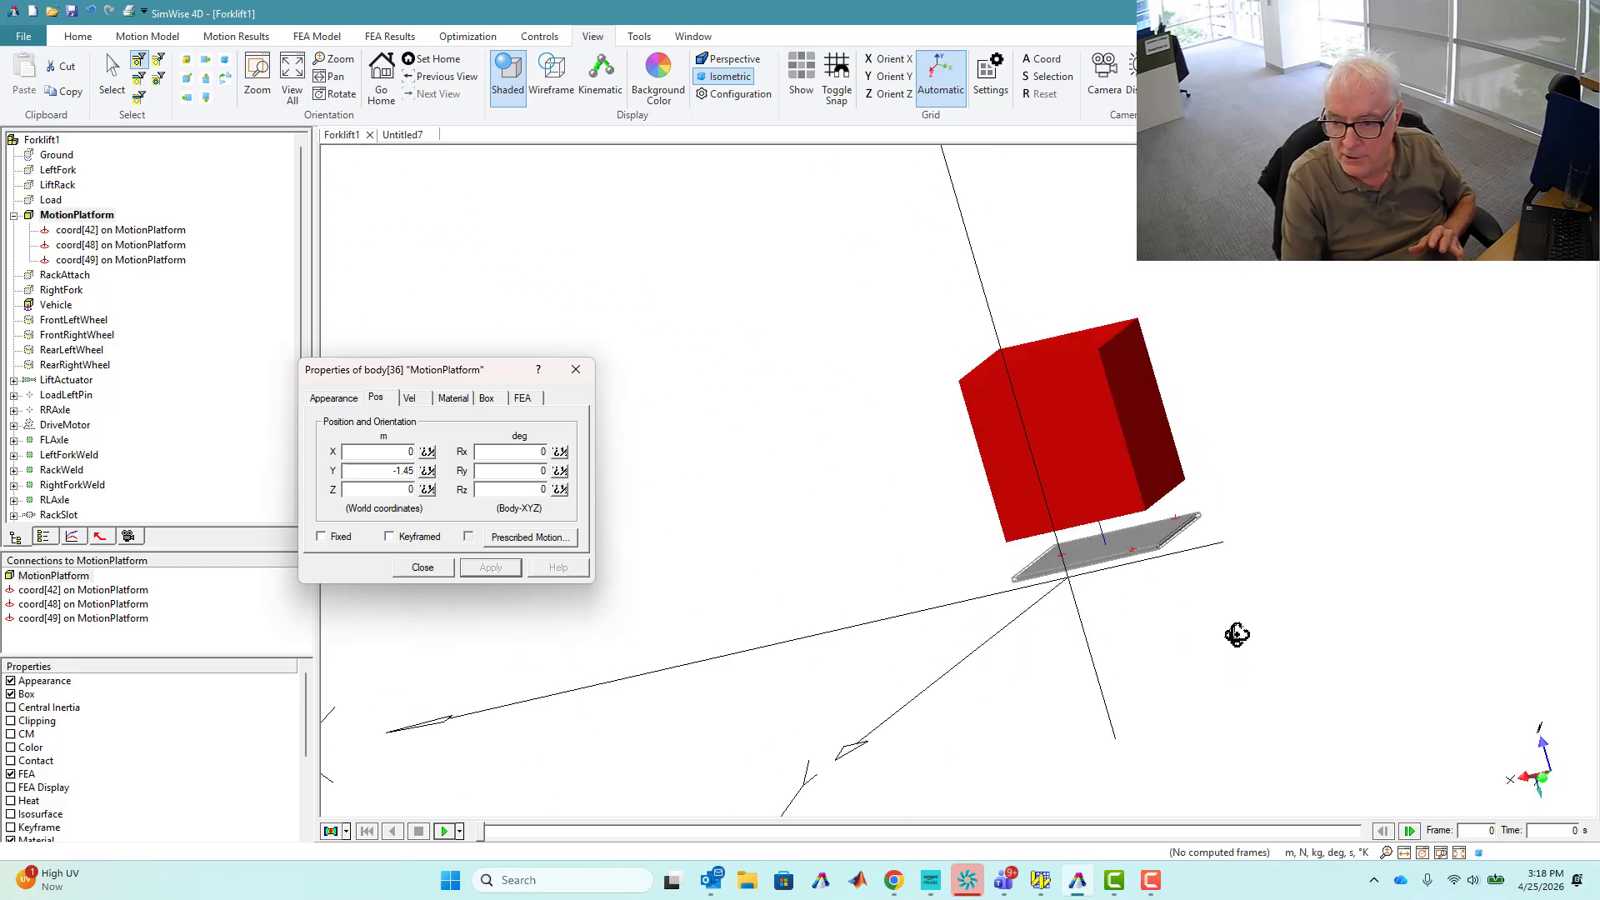
left_click(1077, 445)
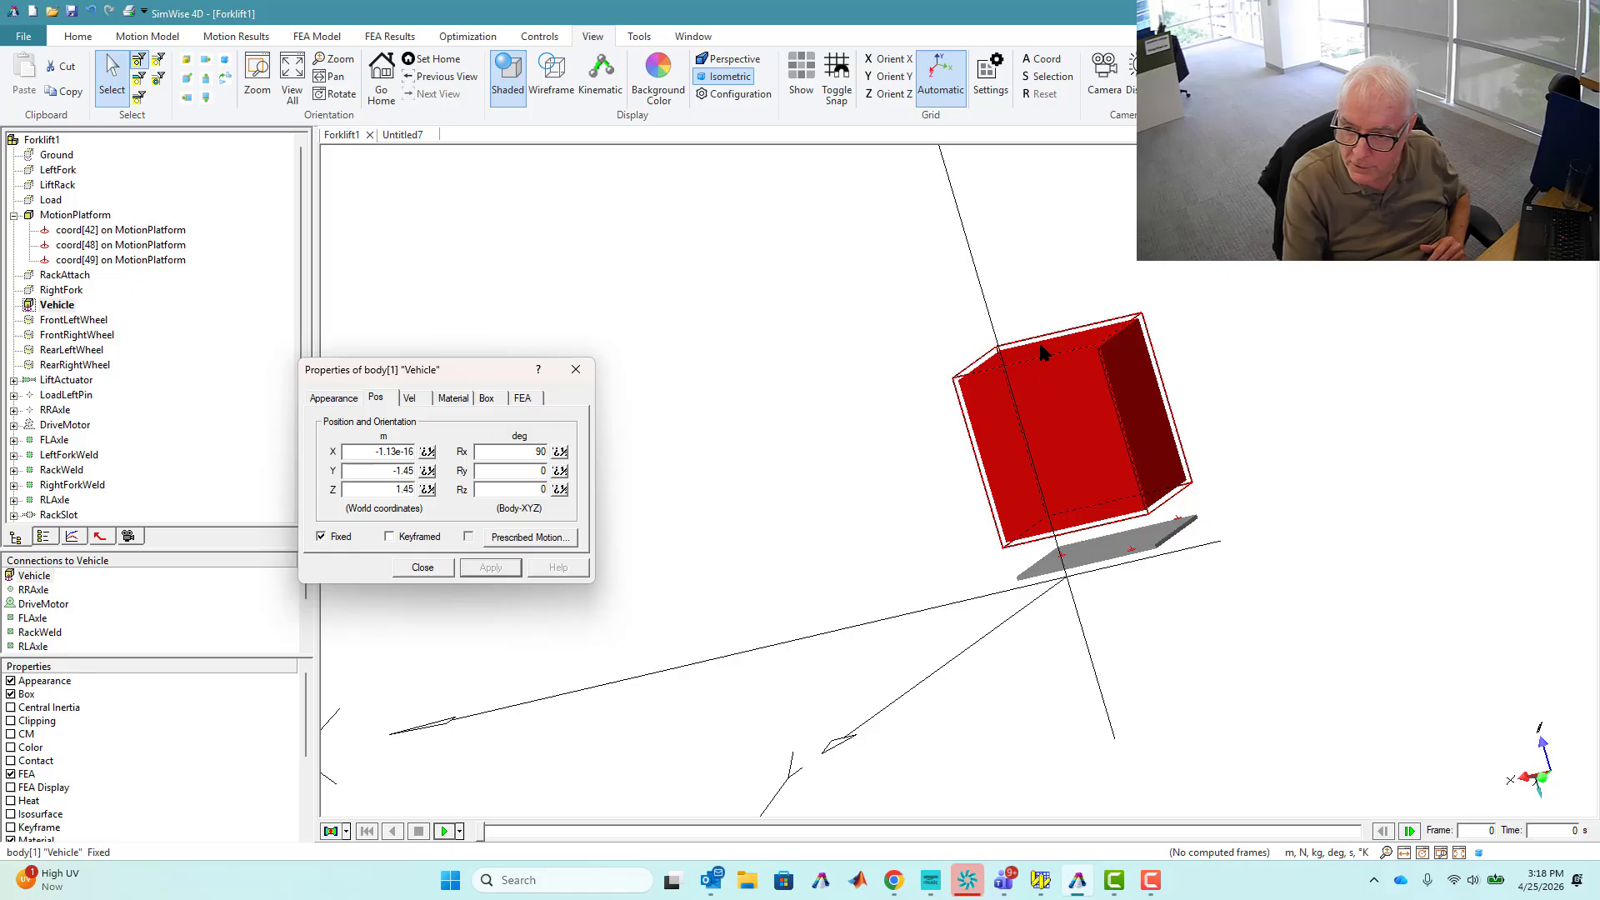
double_click(1067, 421)
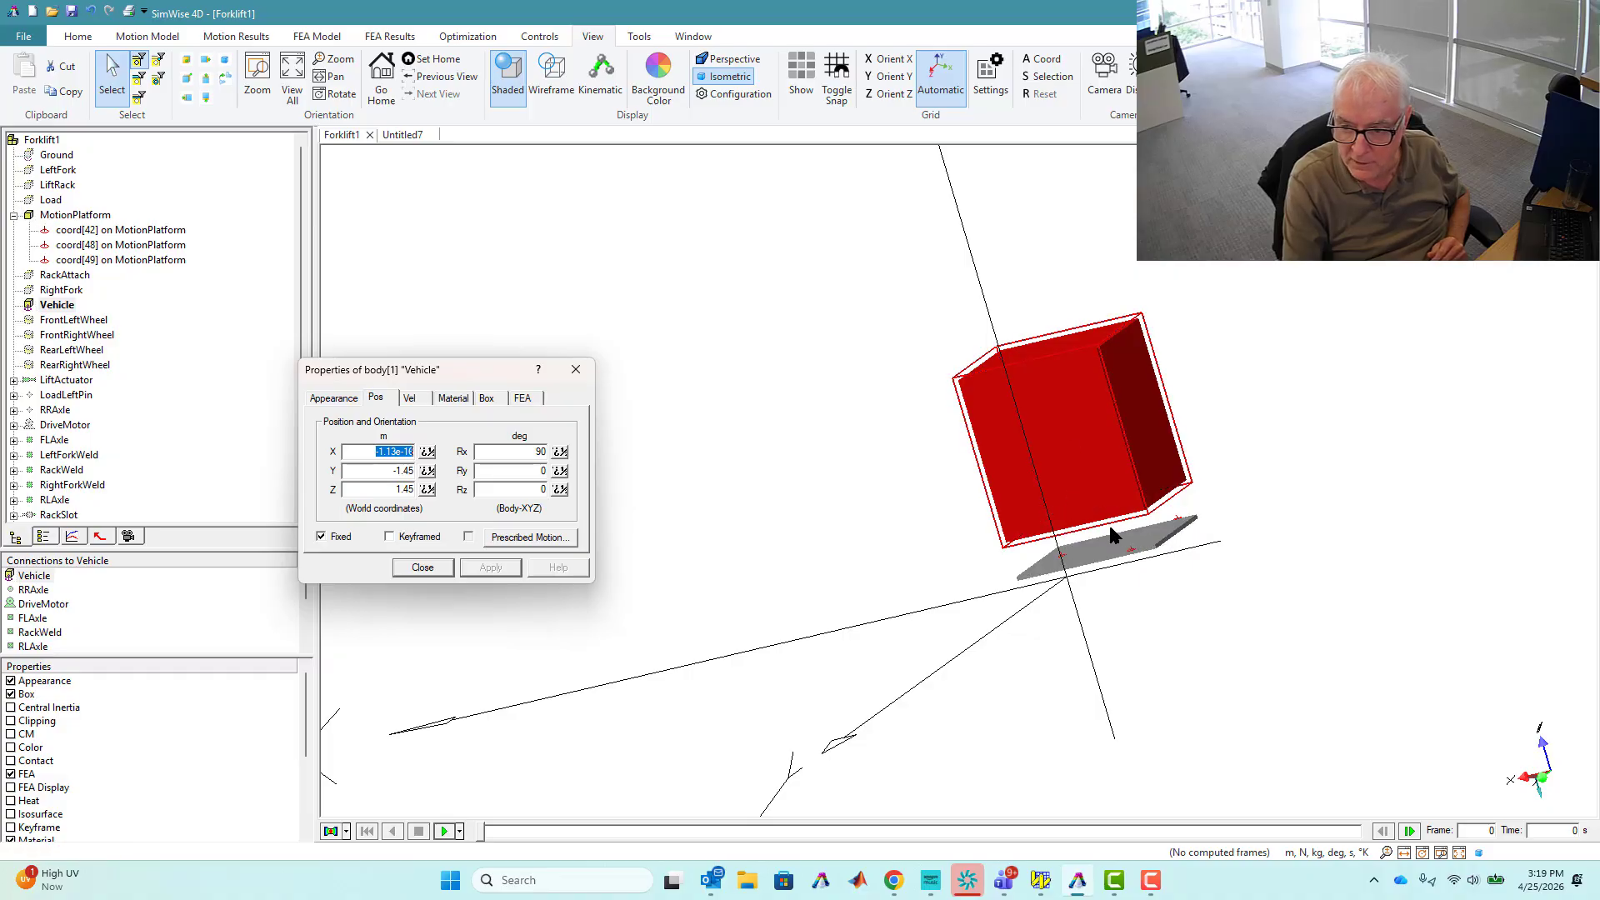
left_click(1096, 543)
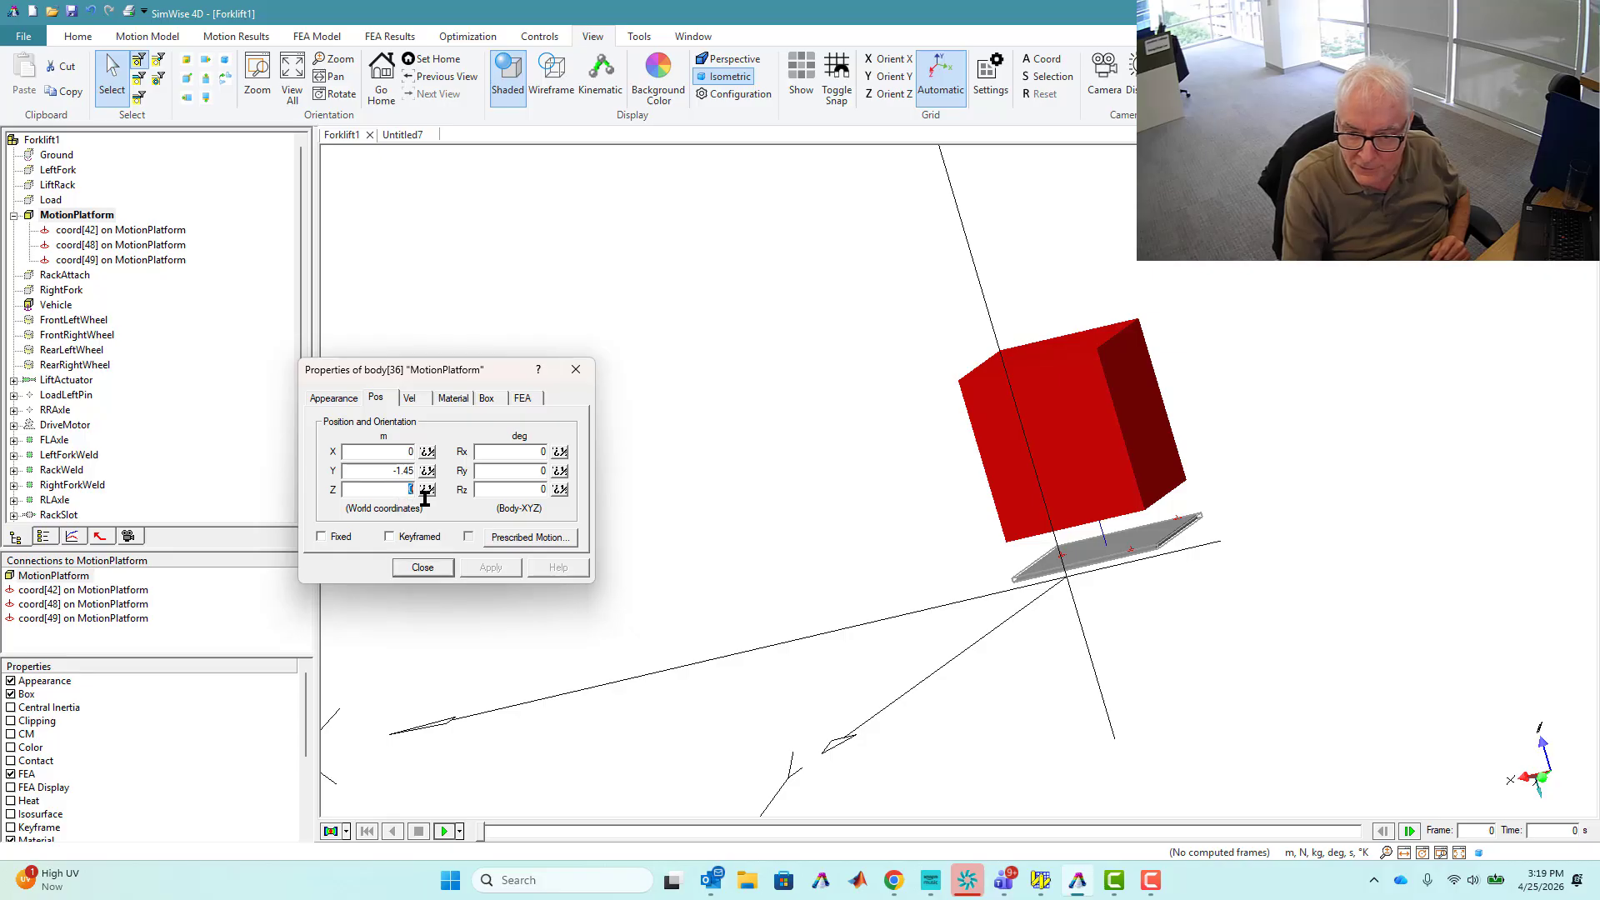
type("0")
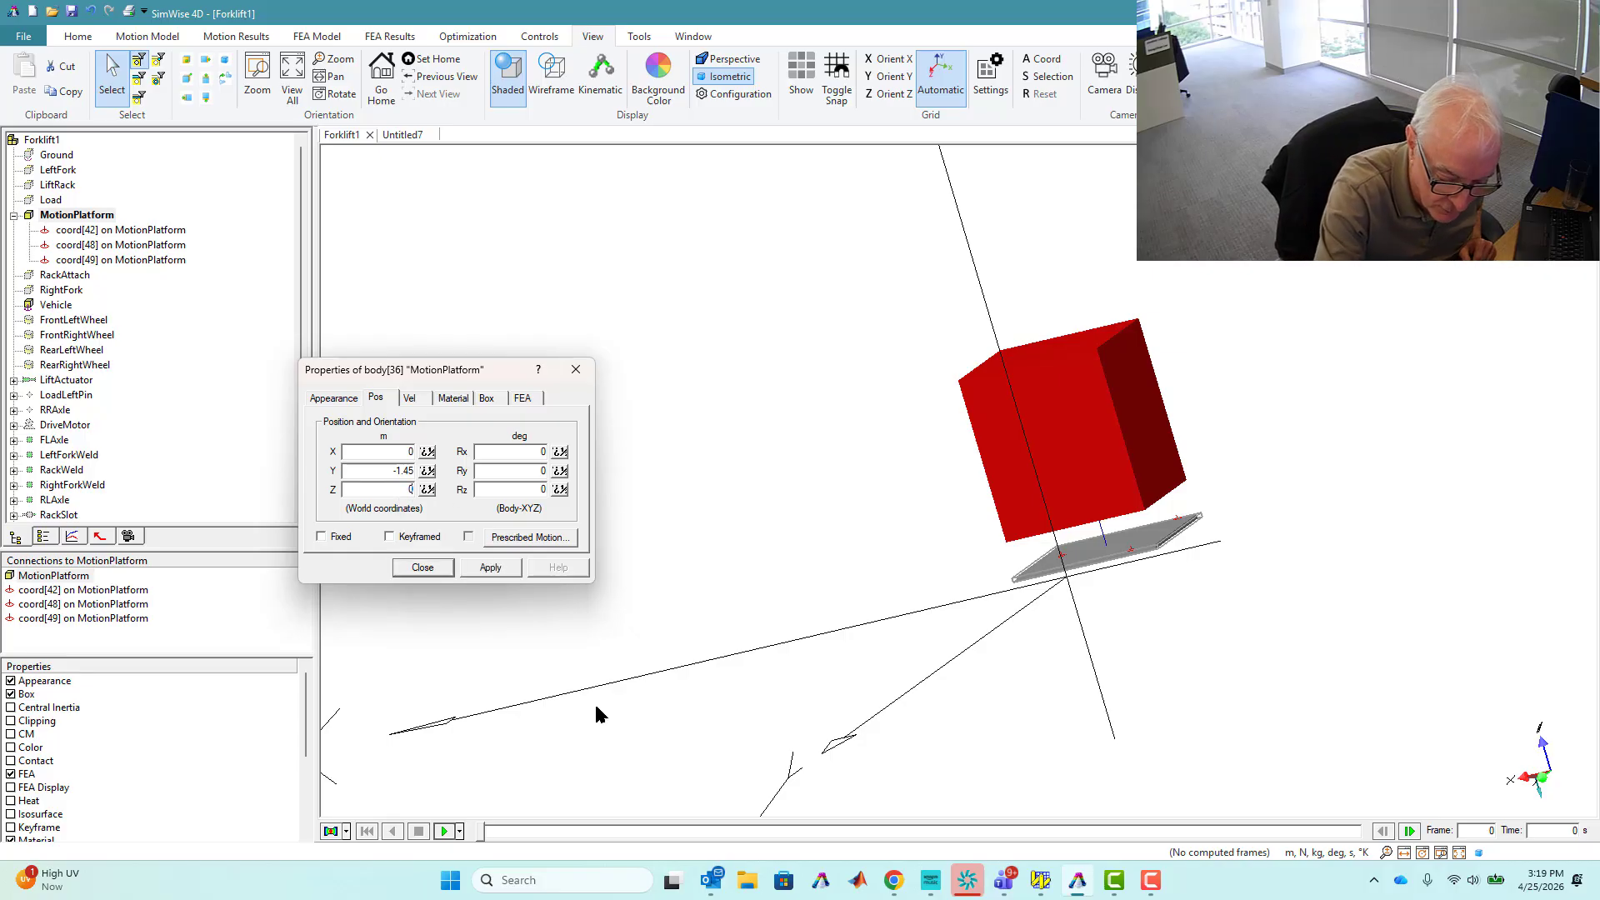
type(".45")
key("Return")
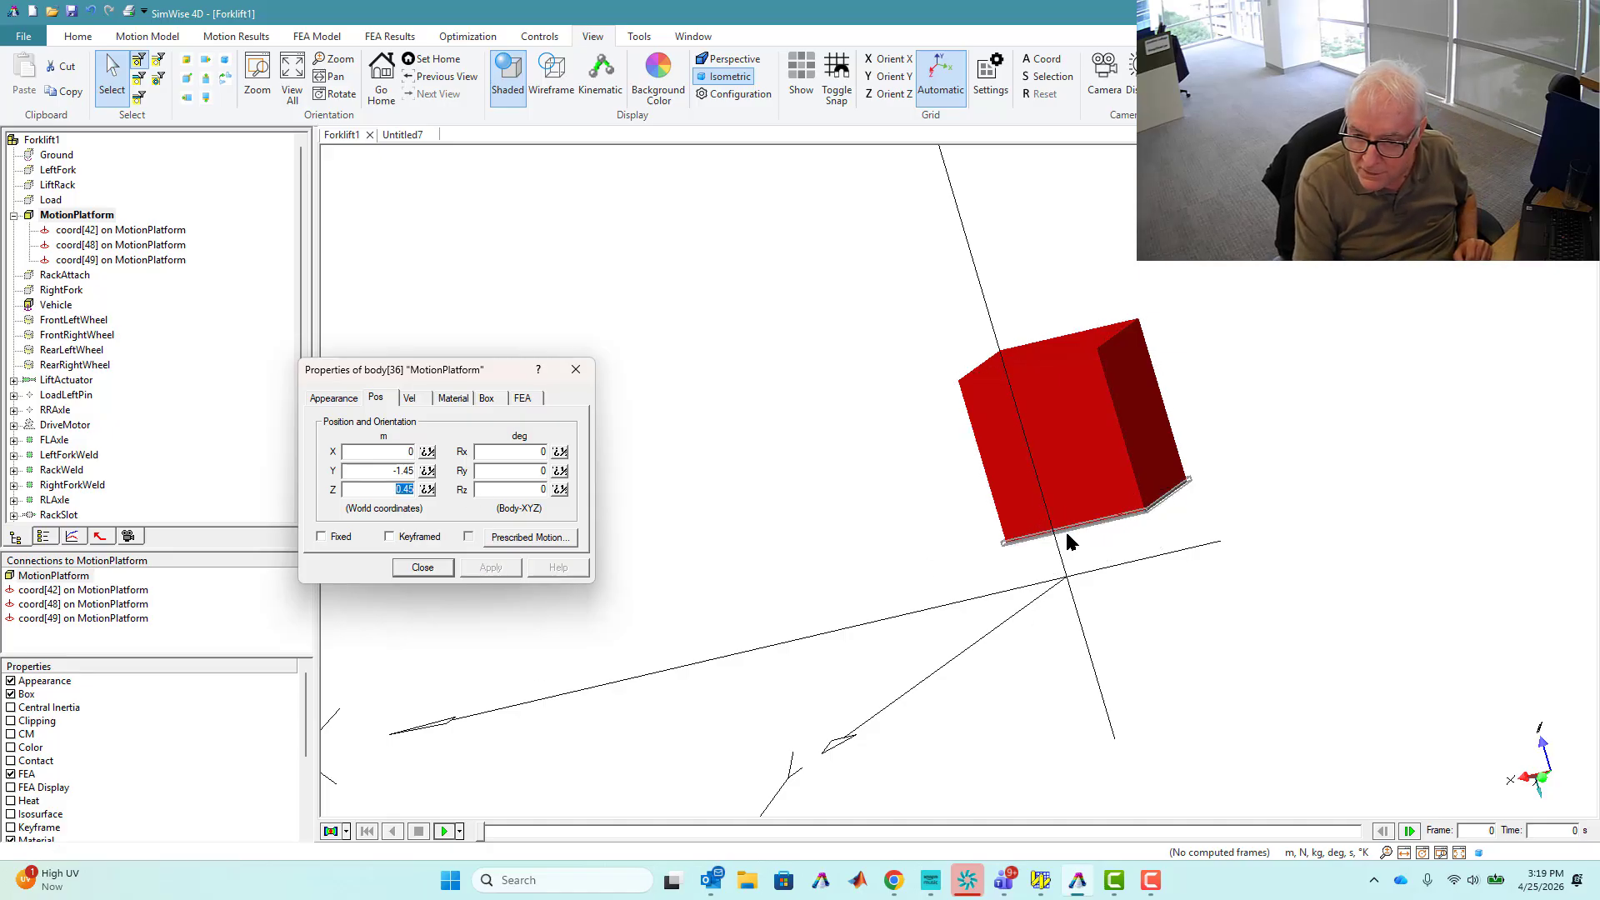
Set MotionPlatform's Z position to 0.425 m and close its properties
scroll(1048, 533, "up", 1)
scroll(1008, 556, "up", 4)
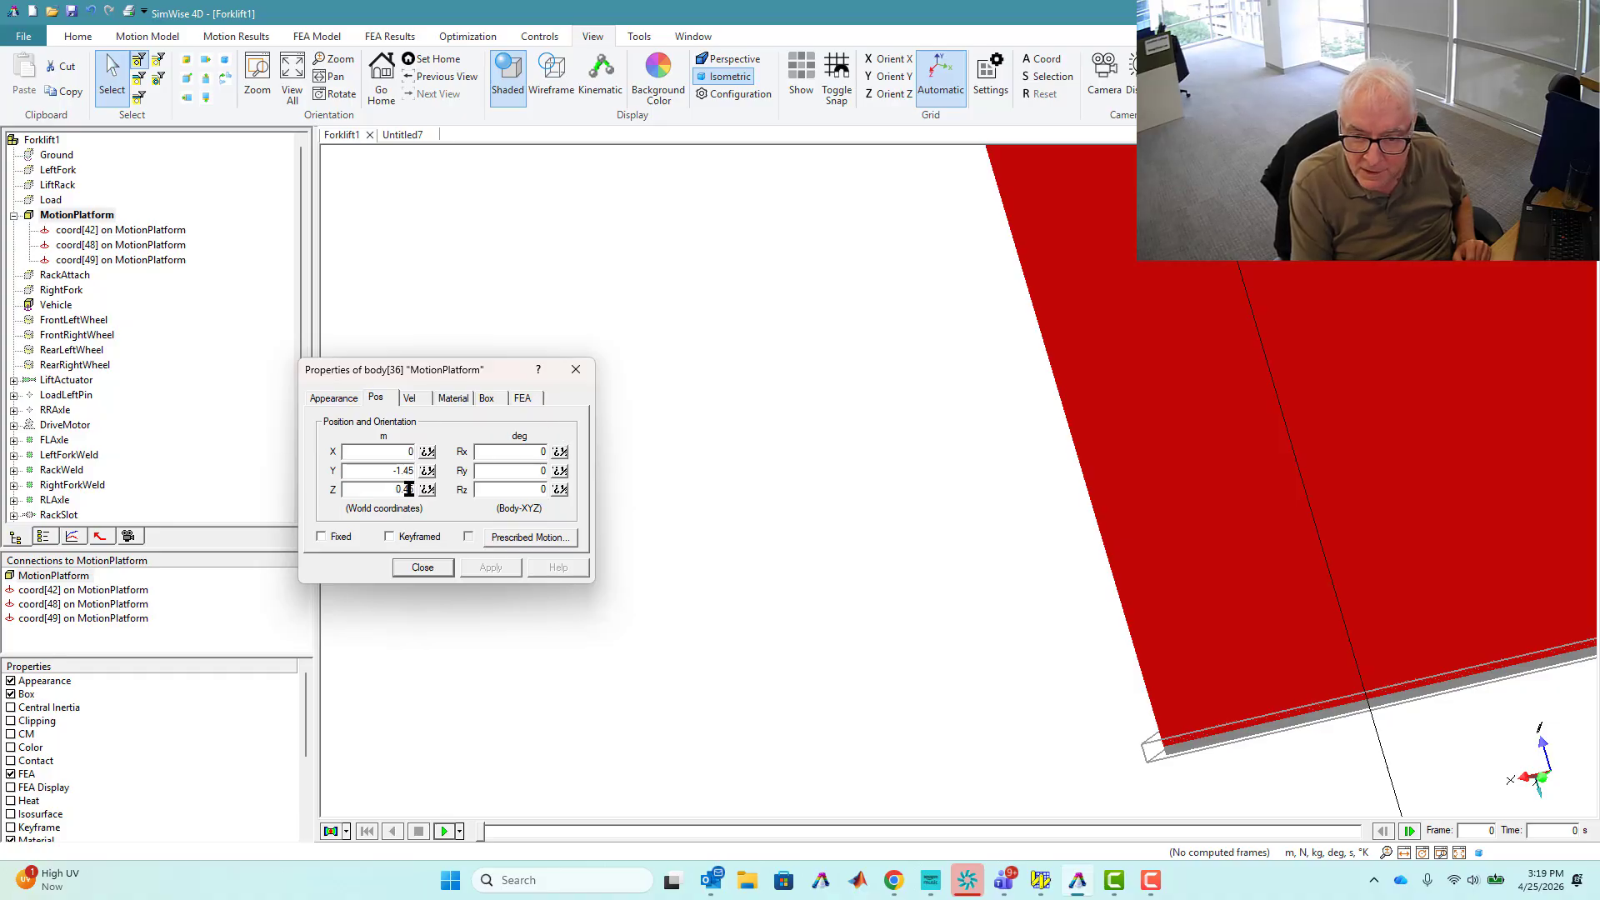
type("2")
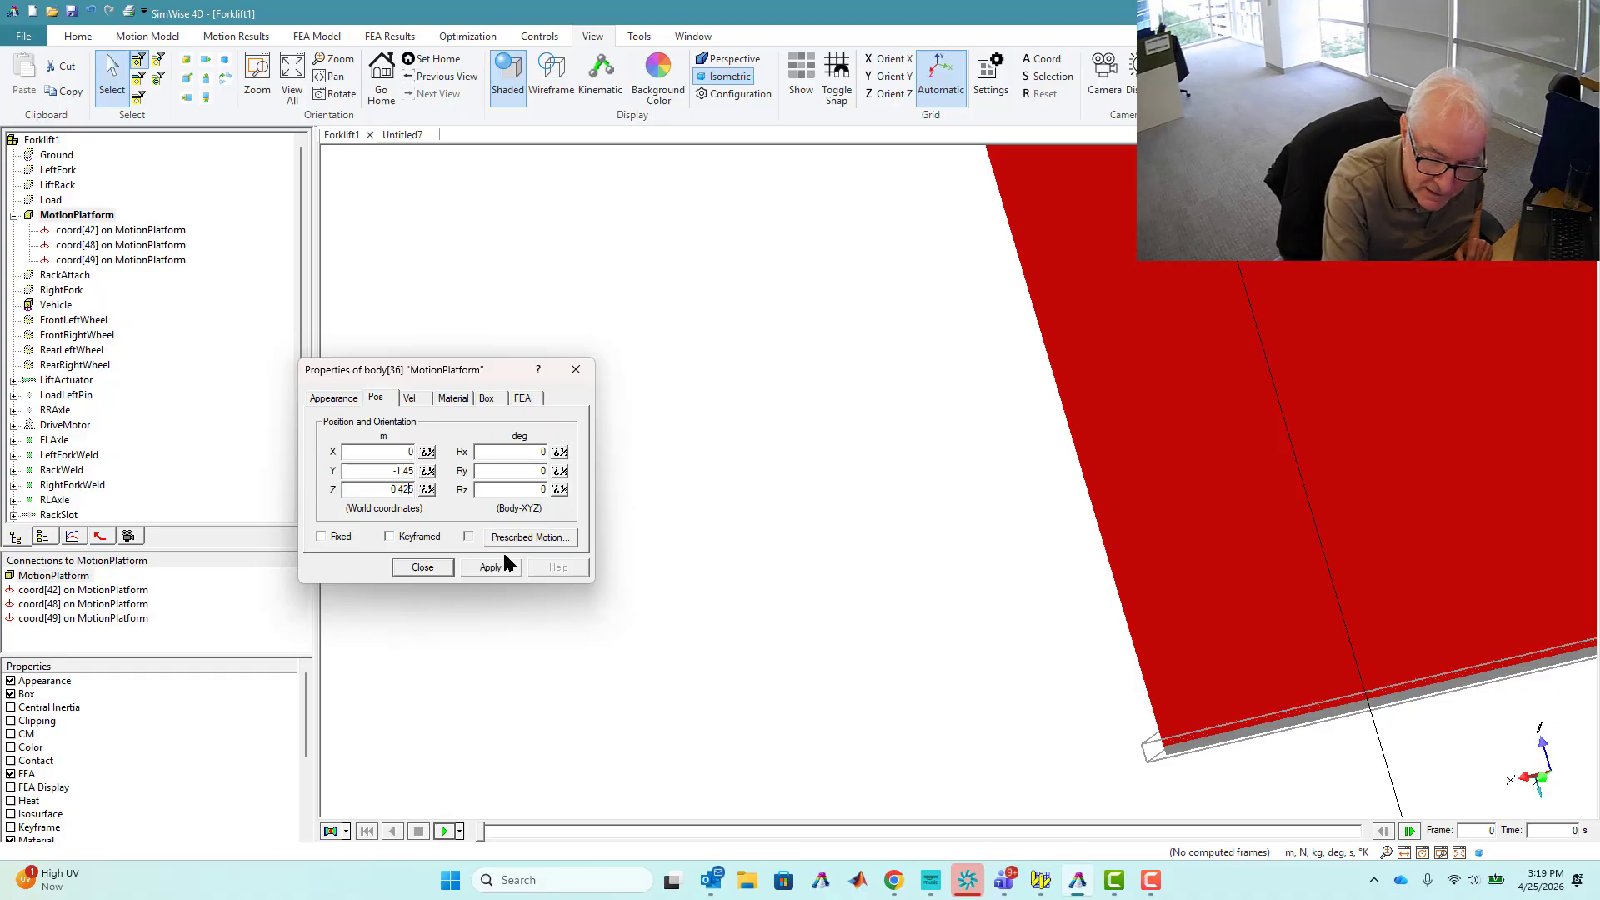
left_click(500, 564)
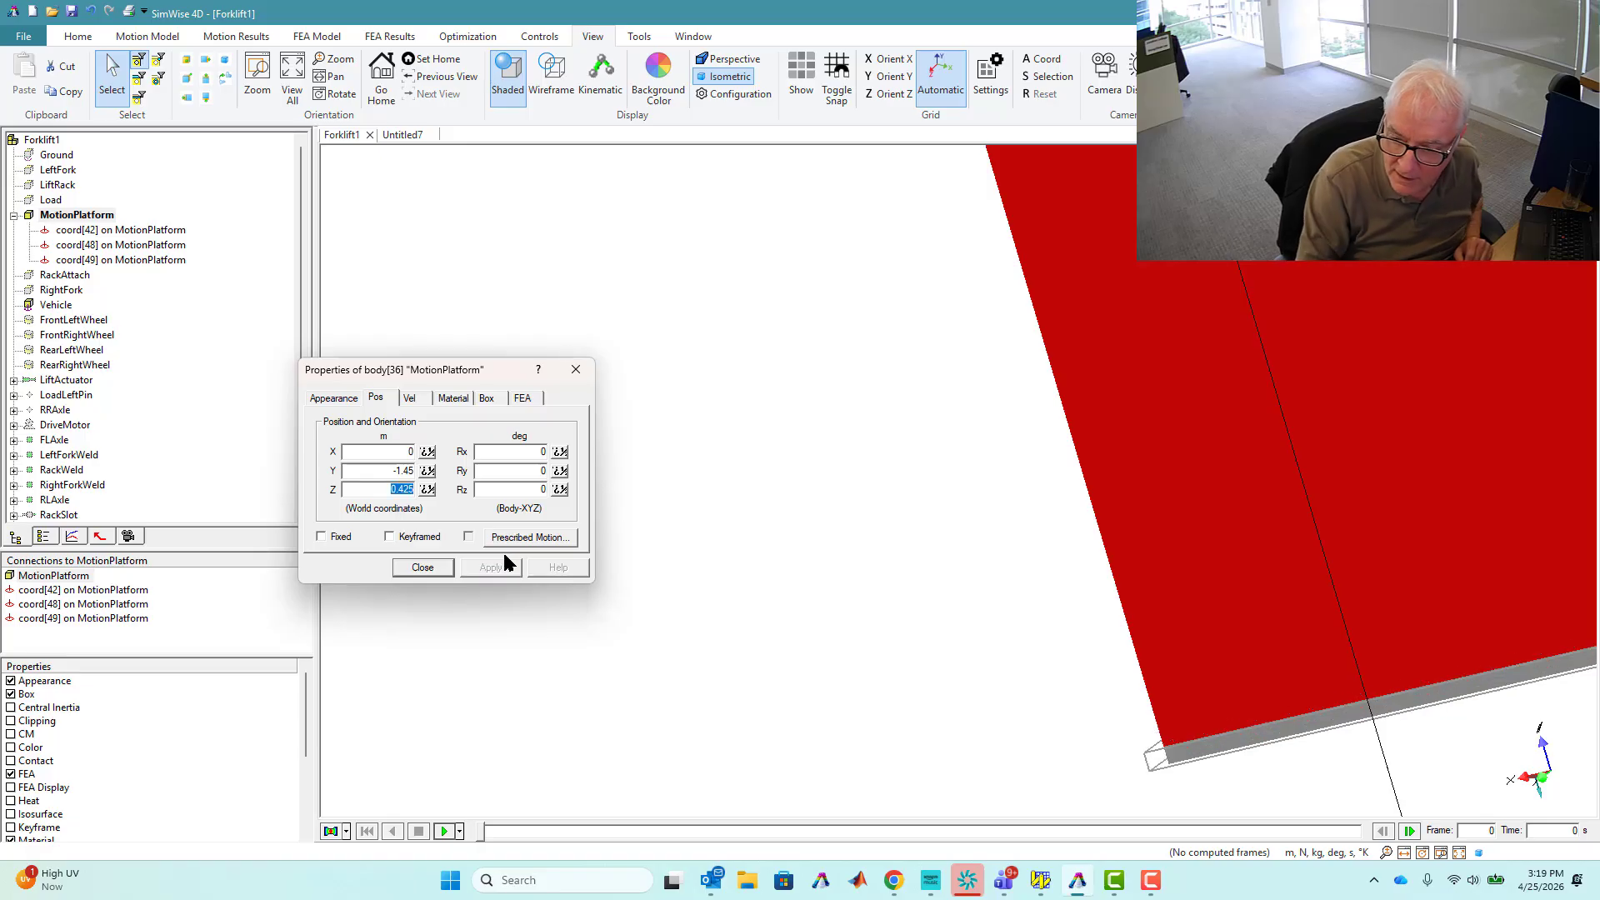
left_click(421, 568)
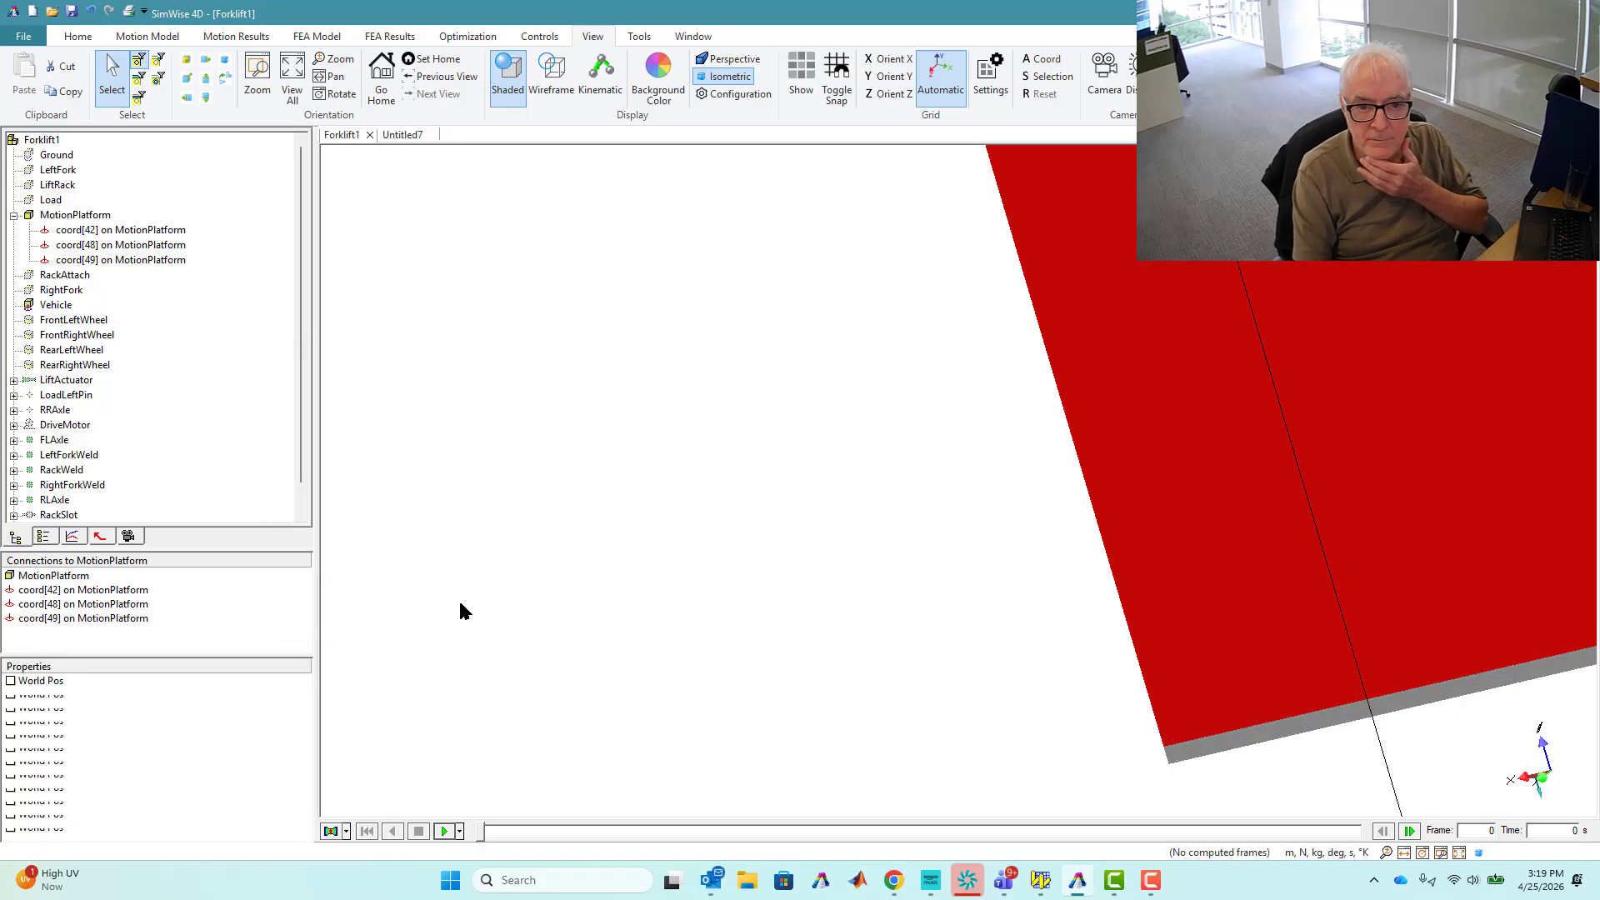
Run the simulation briefly to check how MotionPlatform moves relative to the Vehicle, and reset it to the start
left_click_drag(1161, 578, 1264, 600)
key("Escape")
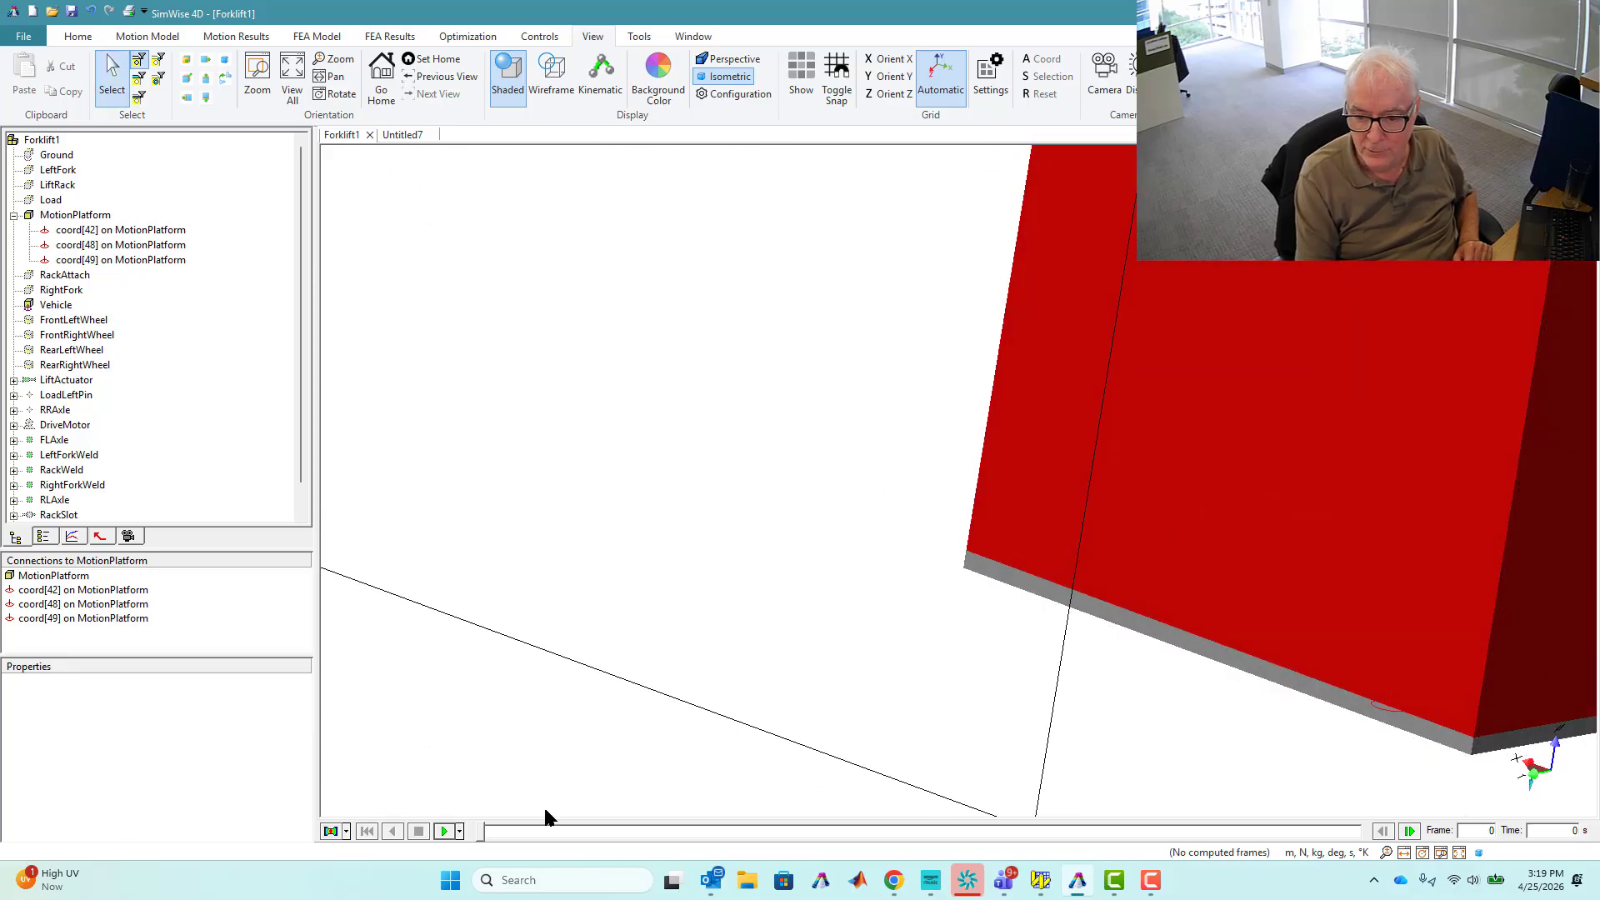
left_click(448, 832)
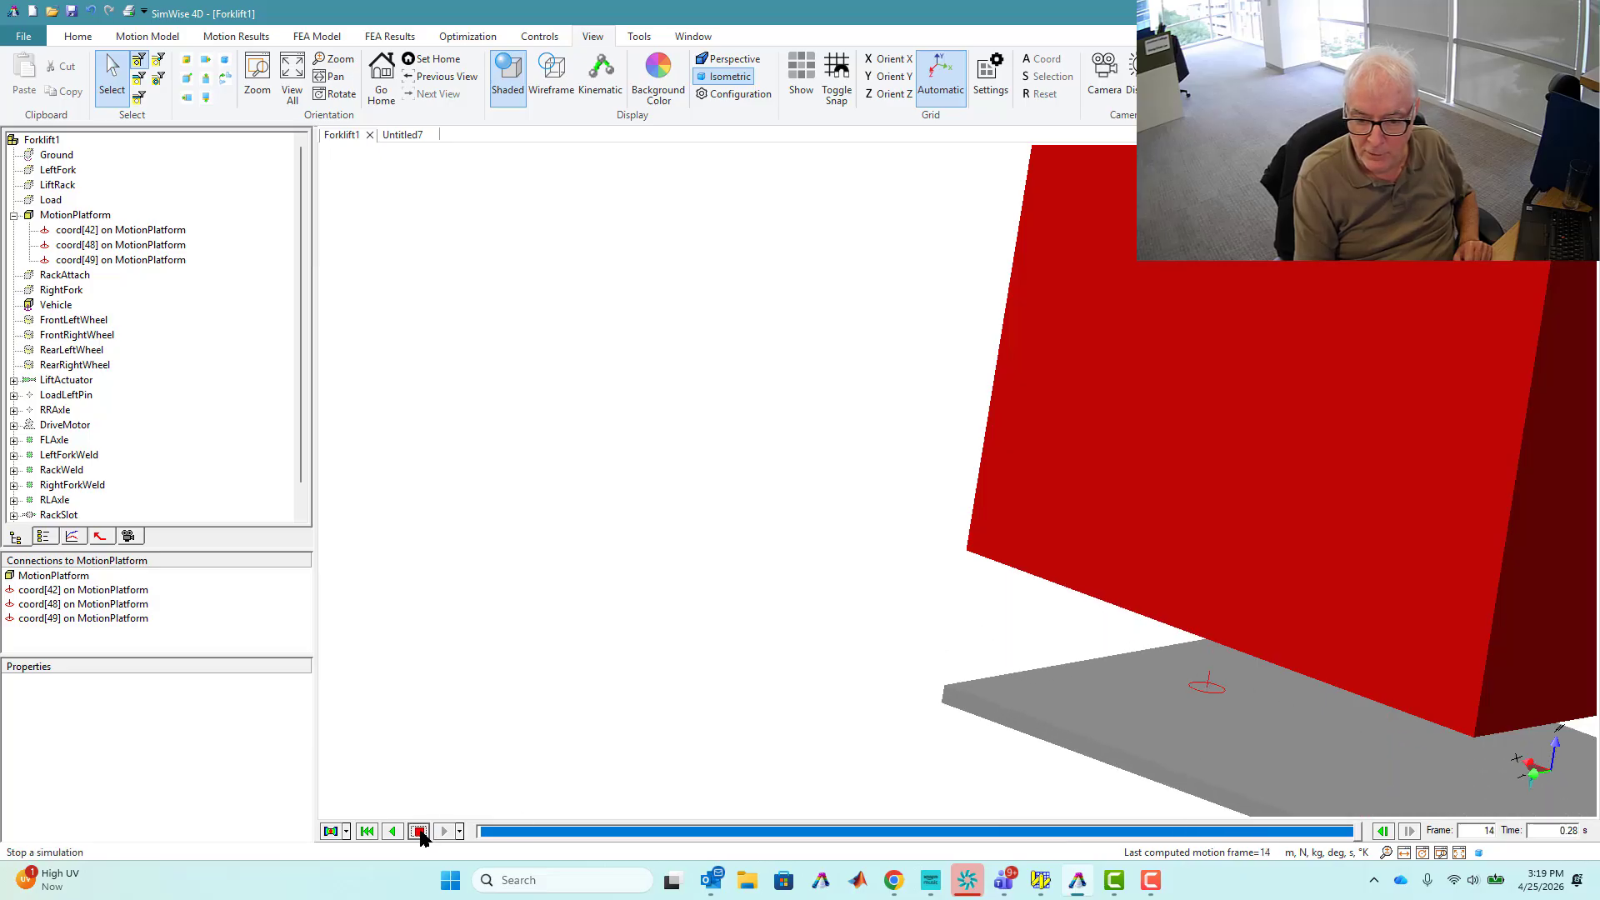
left_click(421, 832)
left_click(366, 832)
Release the Vehicle body from its fixed state, and test it with a short simulation run that is reset to the start
left_click(1193, 433)
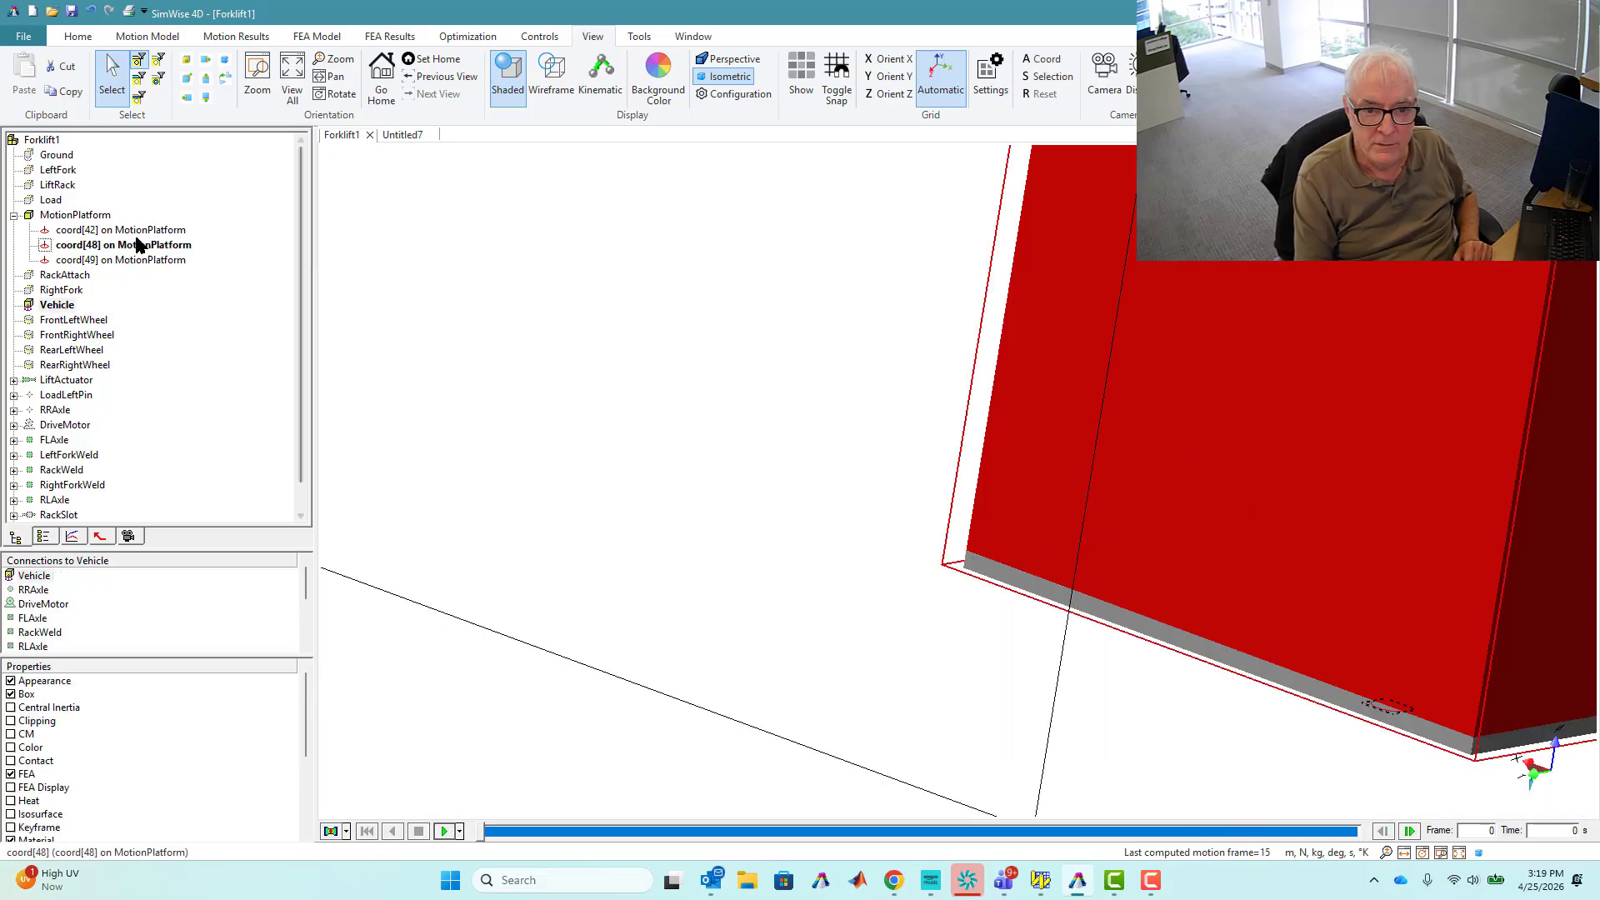
right_click(1243, 375)
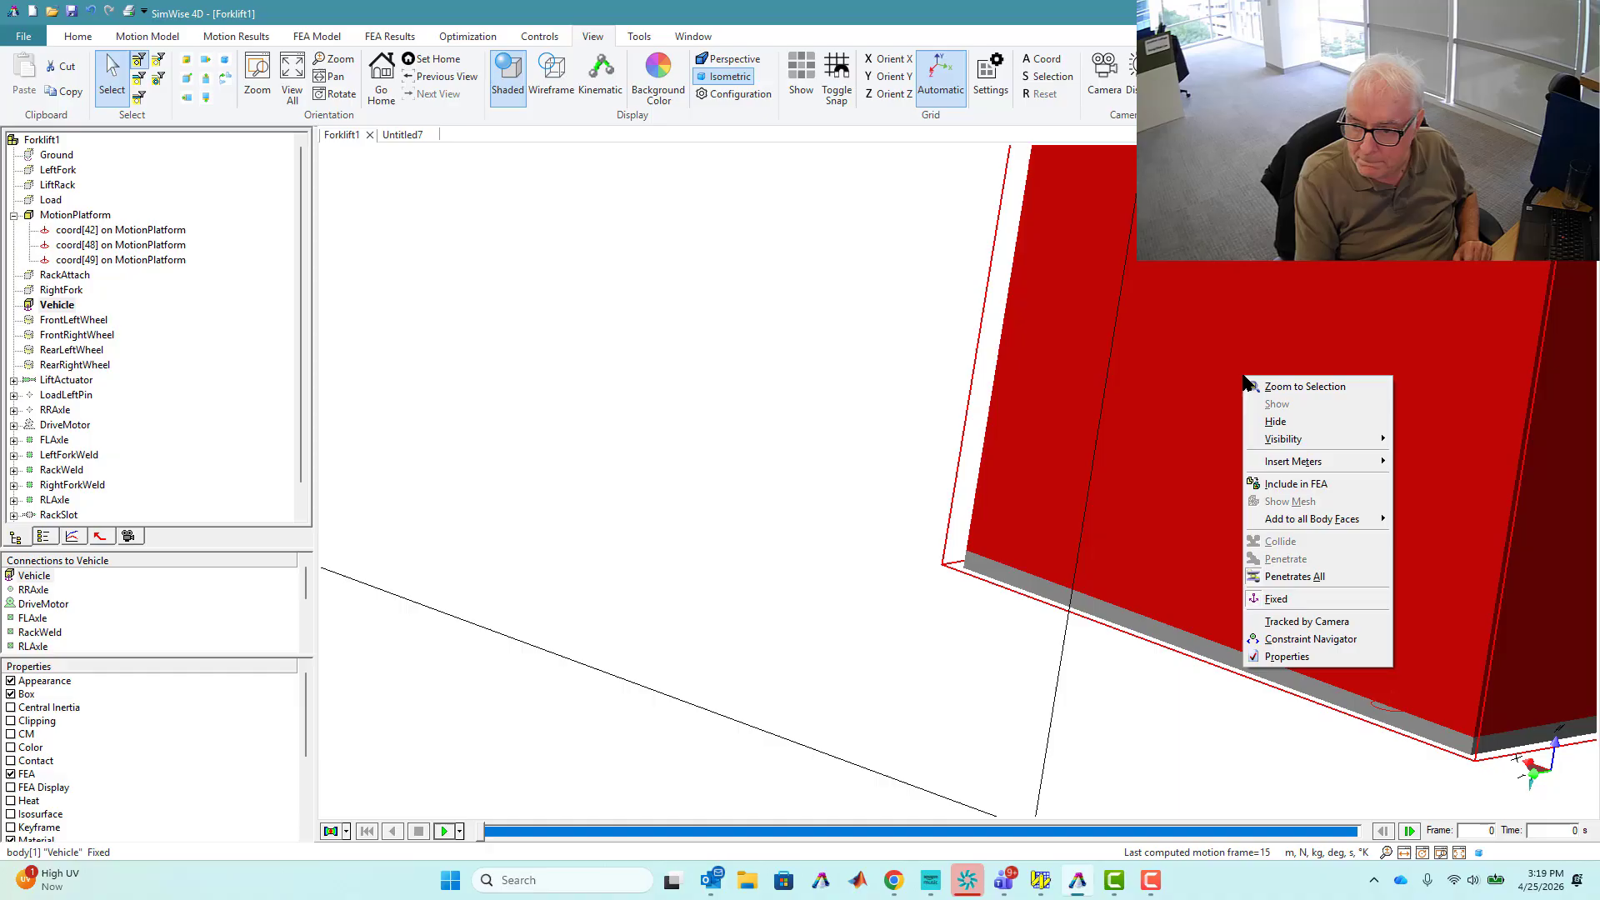
left_click(1283, 600)
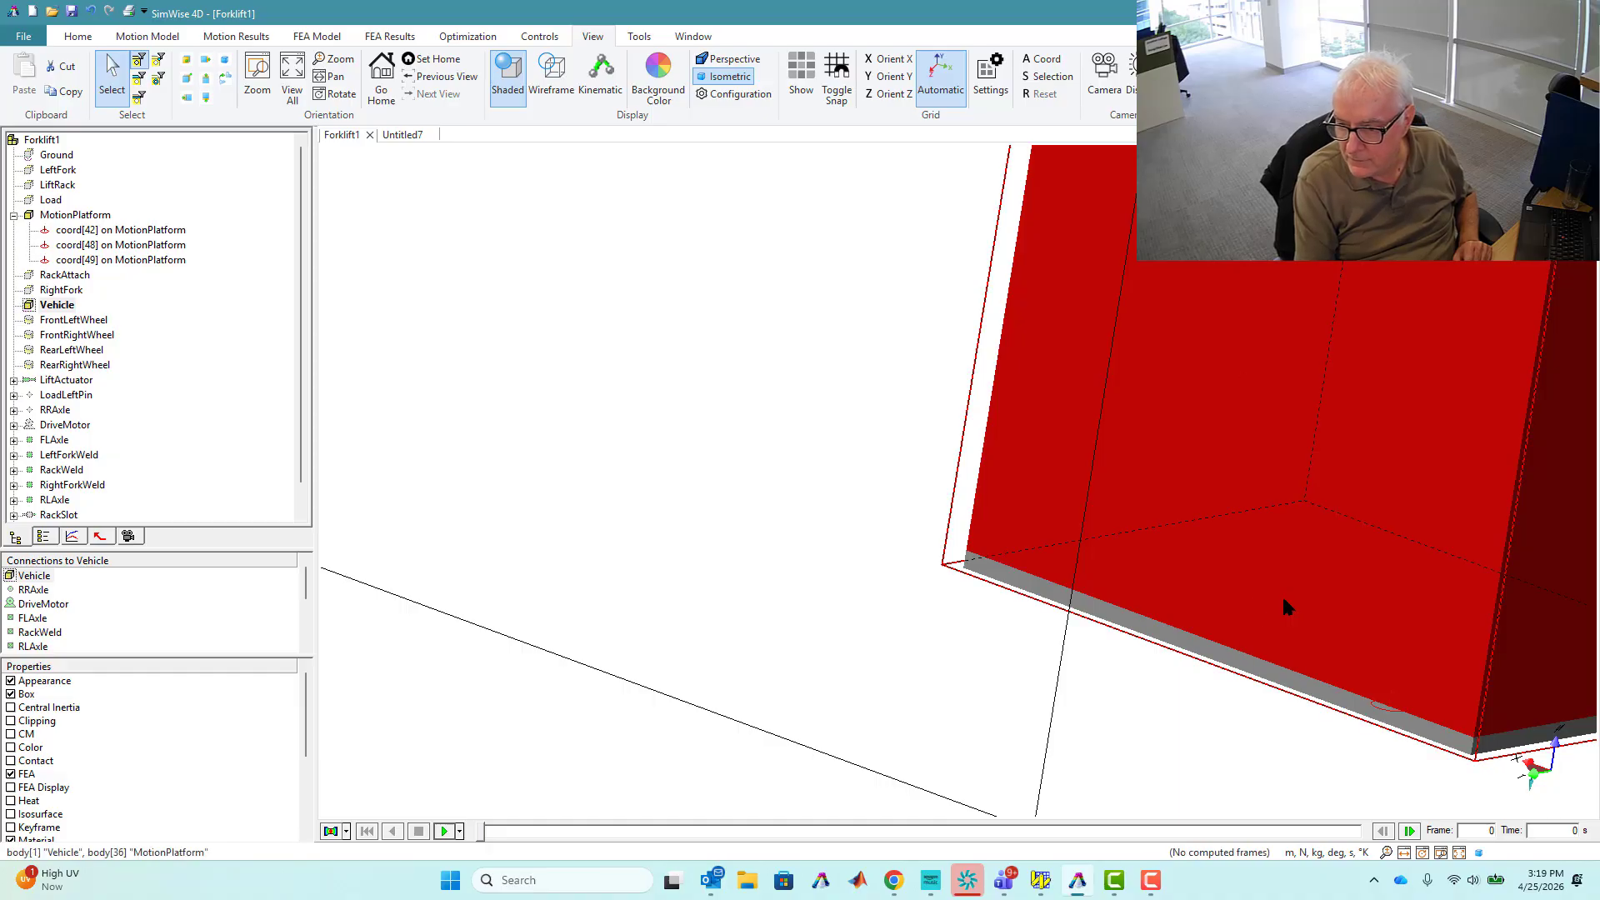
left_click(444, 832)
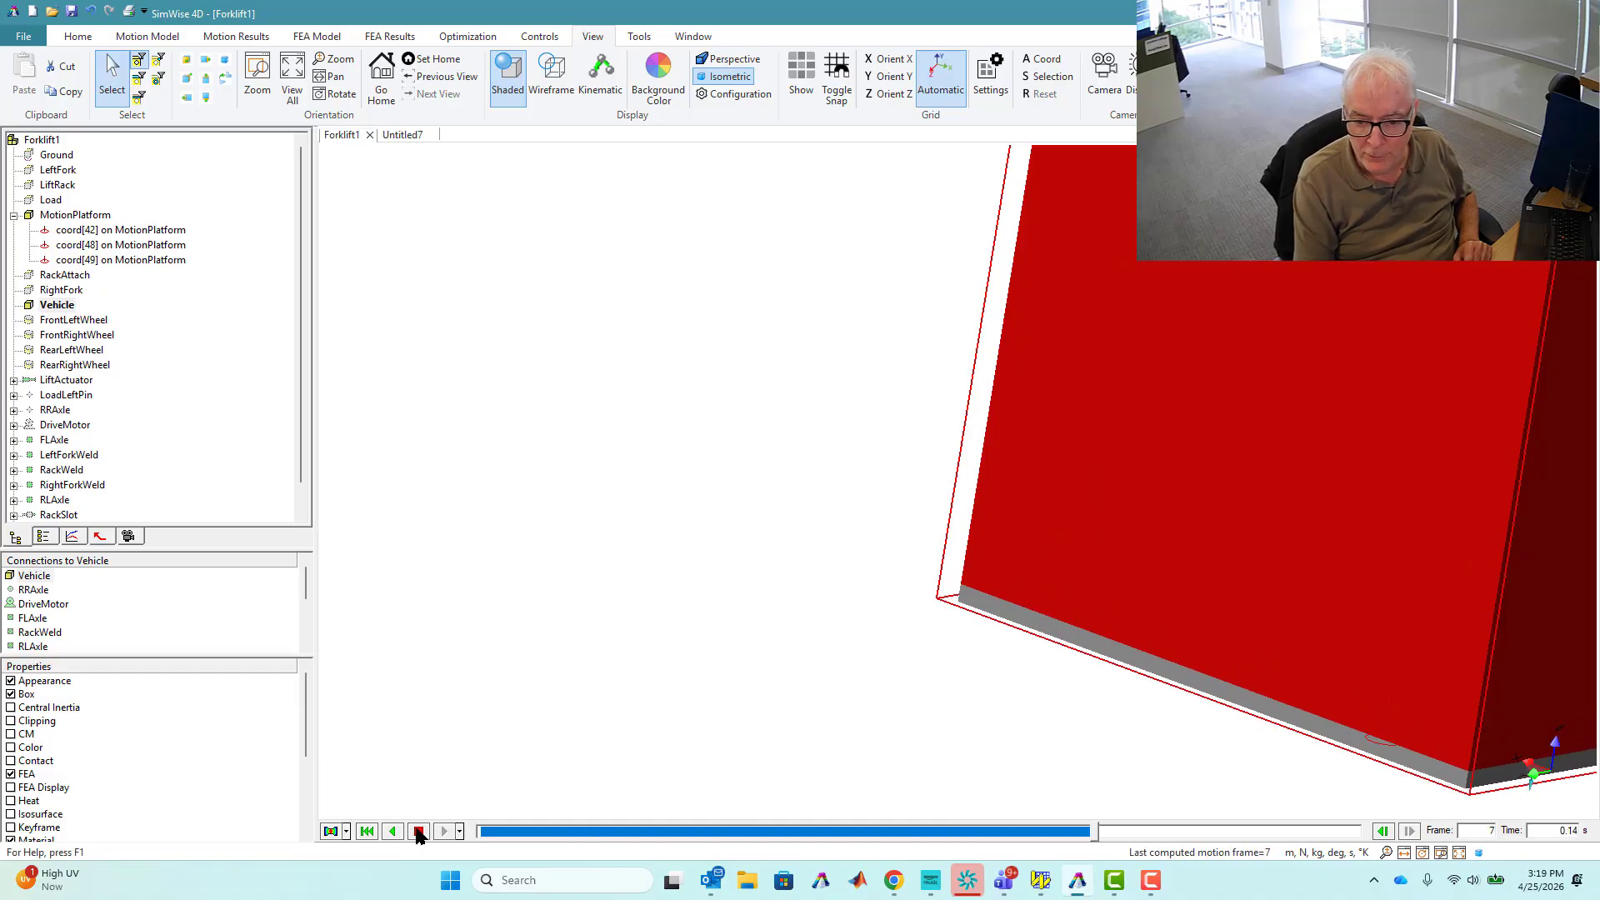
left_click(418, 833)
left_click(374, 829)
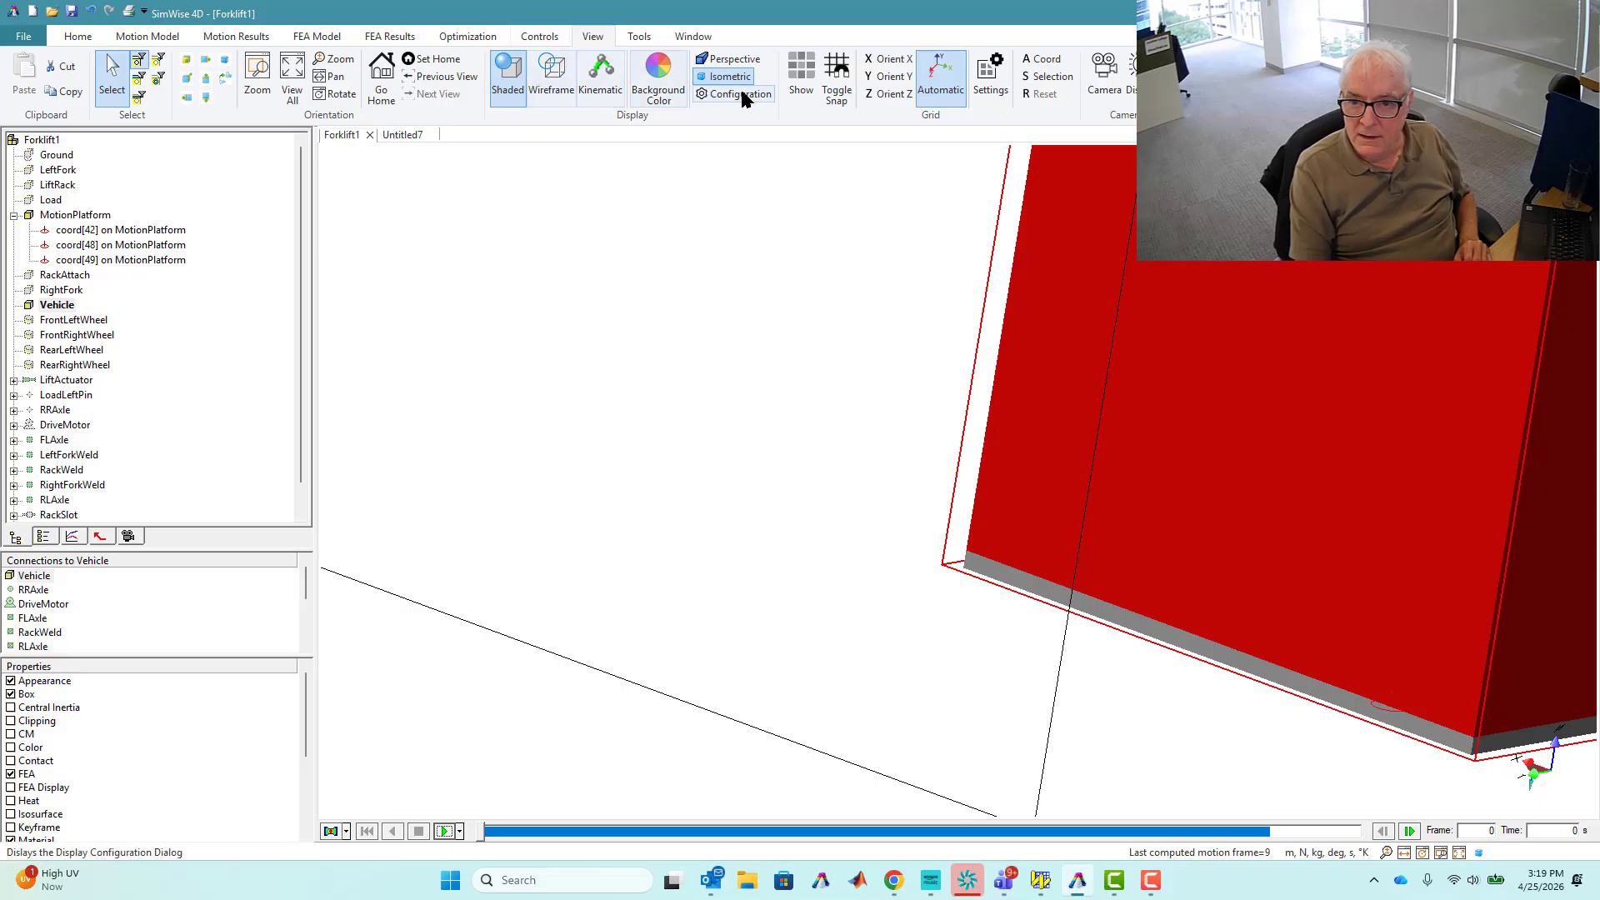
Display the model in wireframe, fit it in the view and make all Forklift1 components visible again
left_click(552, 79)
mouse_move(1227, 391)
middle_mouse_down()
mouse_move(1221, 439)
mouse_move(1136, 367)
middle_mouse_up()
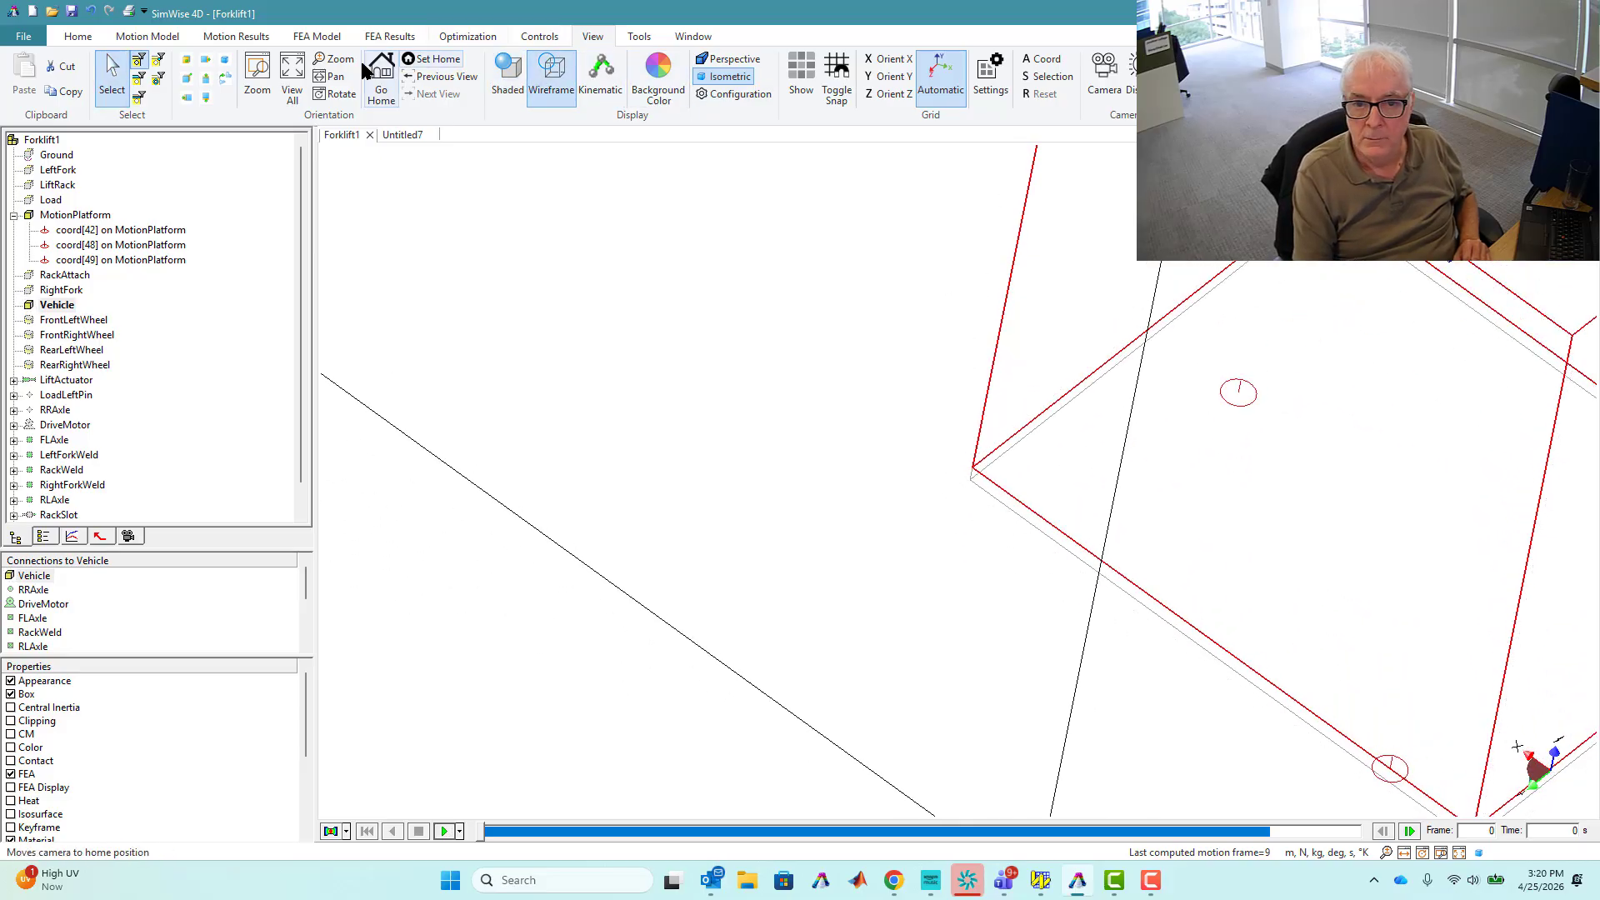
left_click(294, 73)
scroll(781, 531, "up", 3)
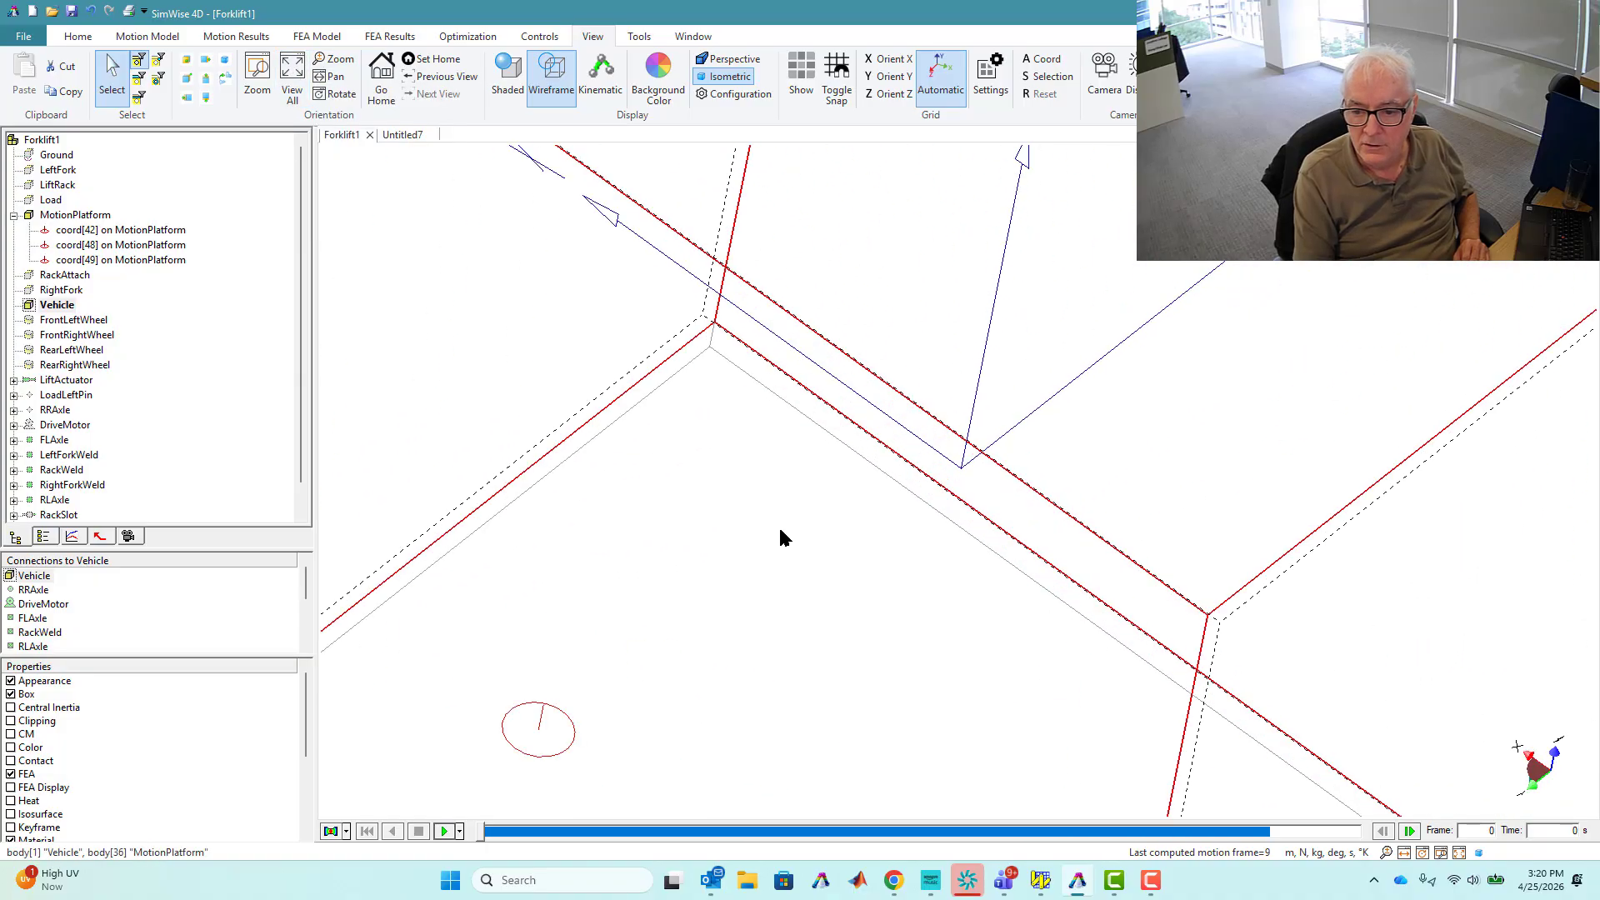
scroll(780, 537, "down", 5)
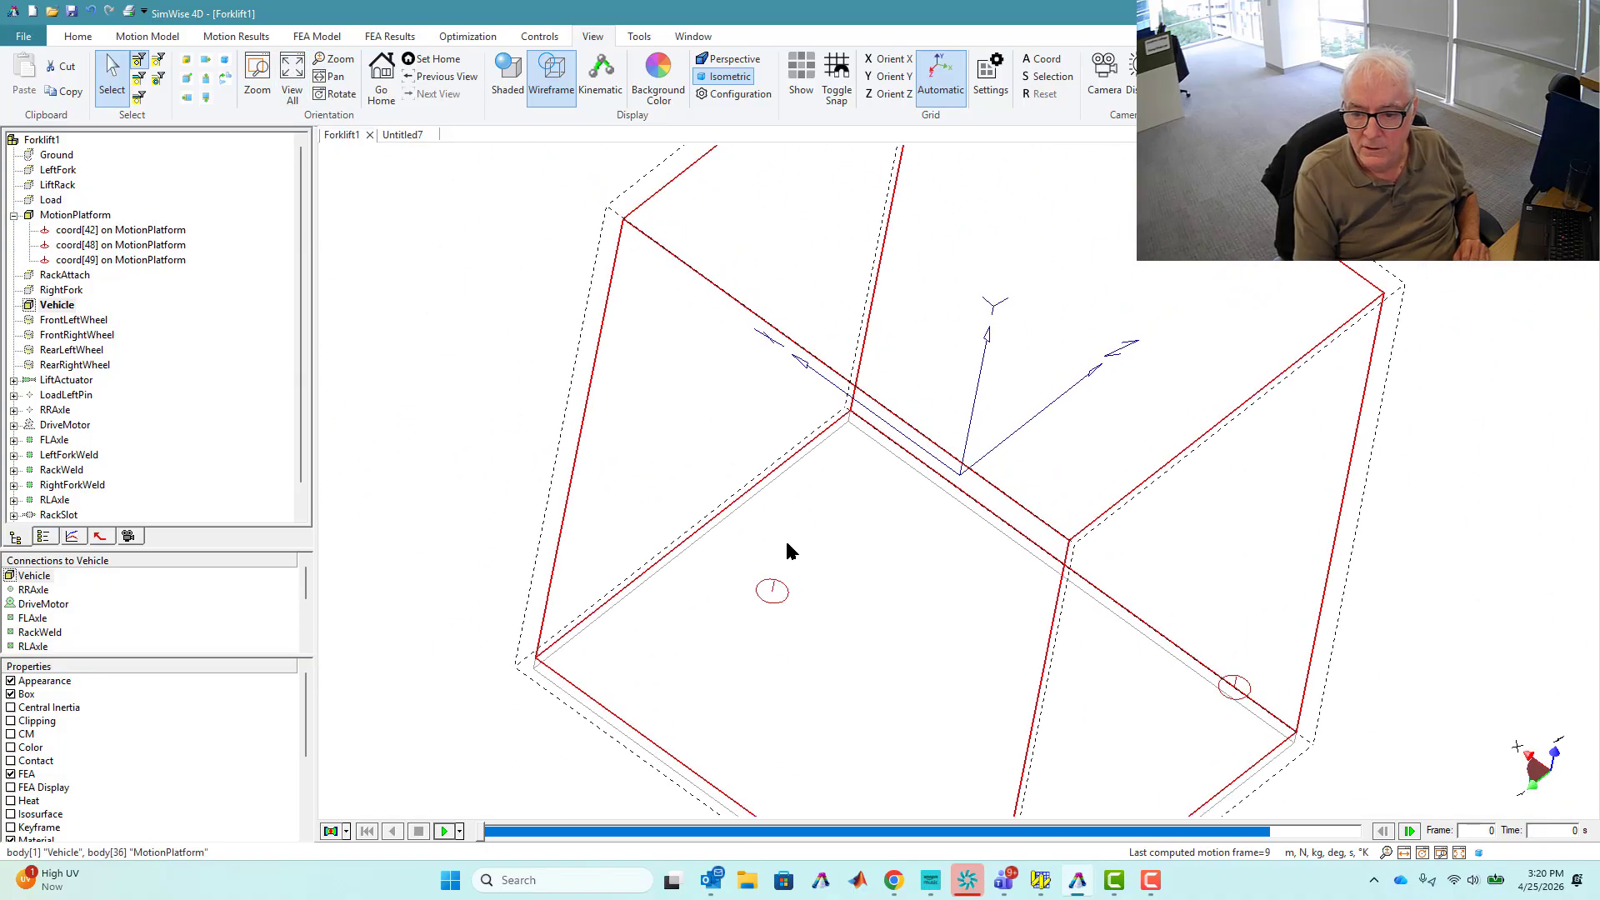
right_click(43, 142)
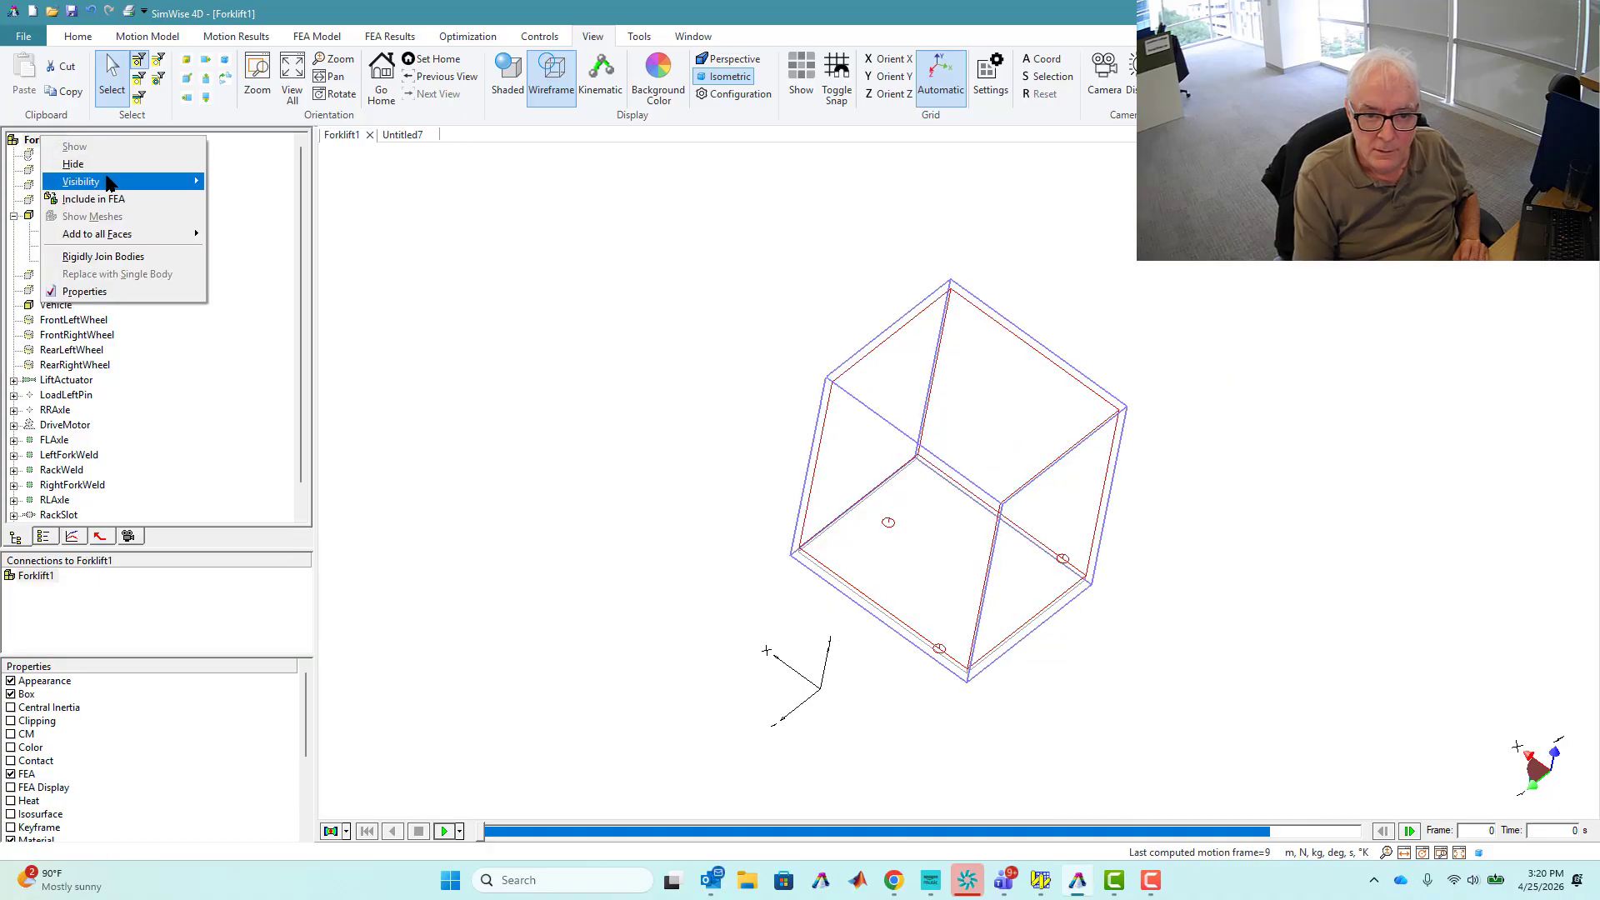
mouse_move(125, 181)
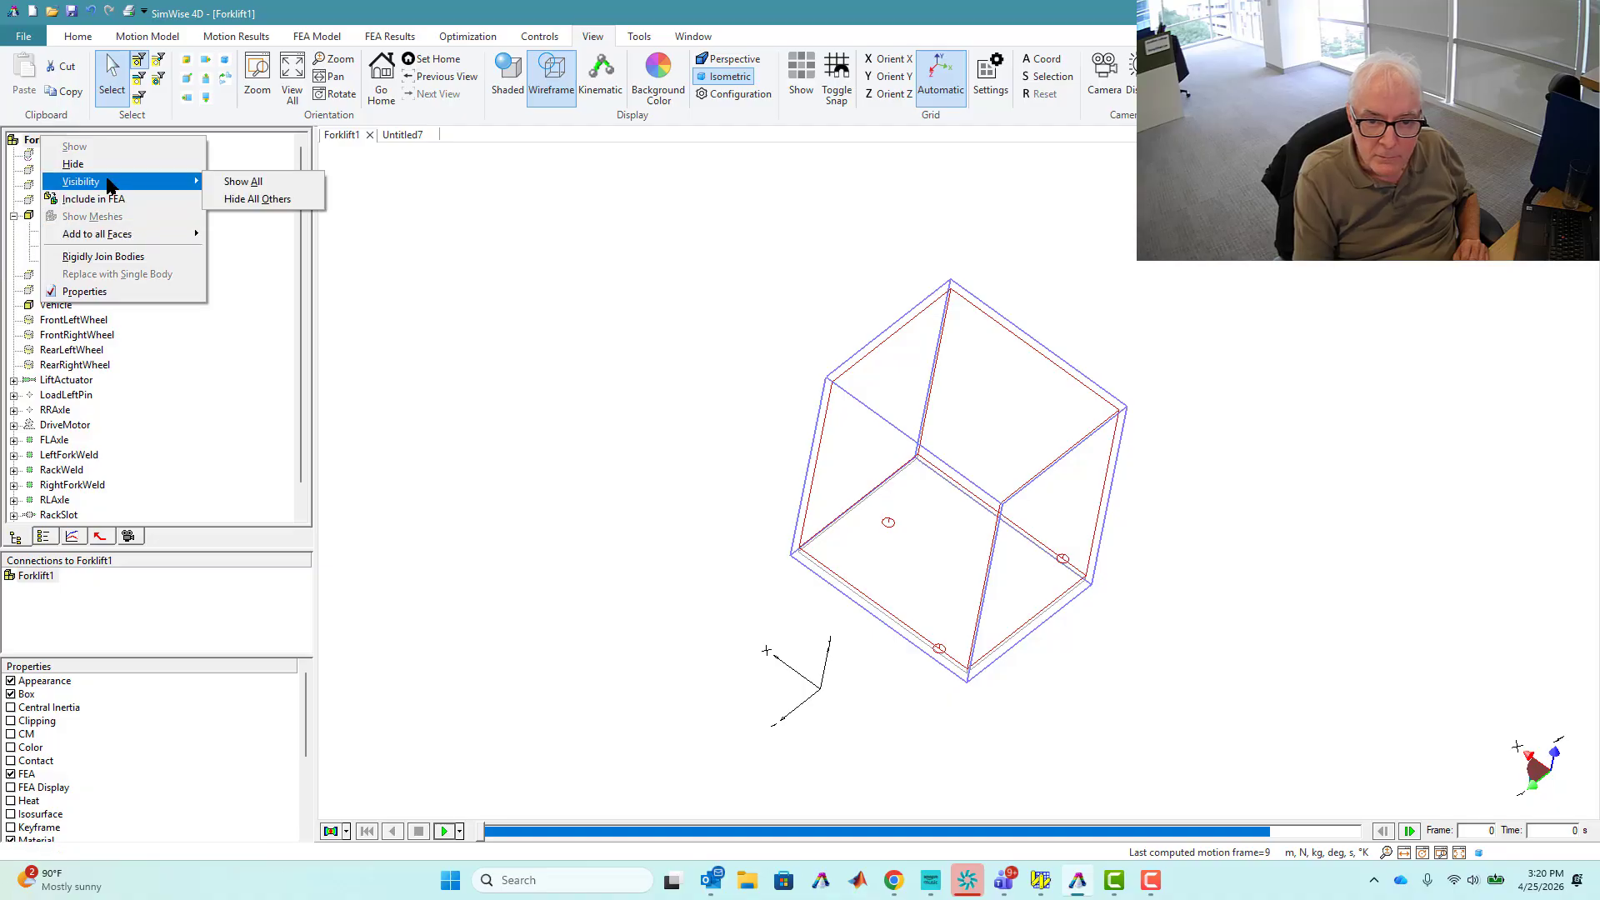
left_click(263, 185)
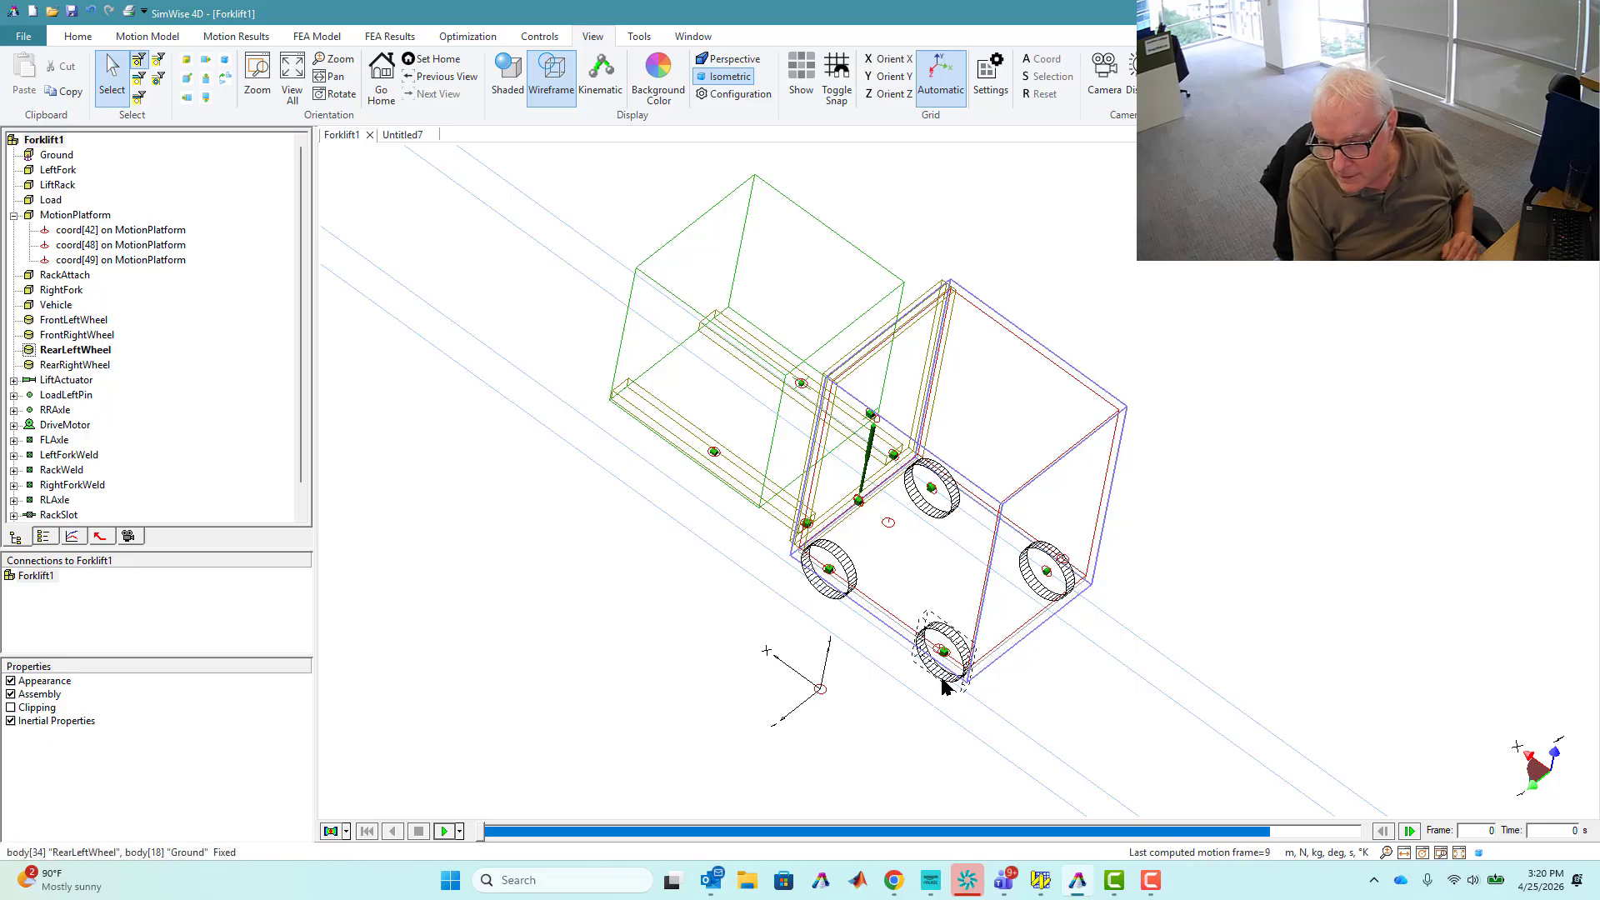
Select the three MotionPlatform coords and examine where they sit relative to the forklift's wheels and Vehicle body
middle_click_drag(1124, 685, 1113, 591)
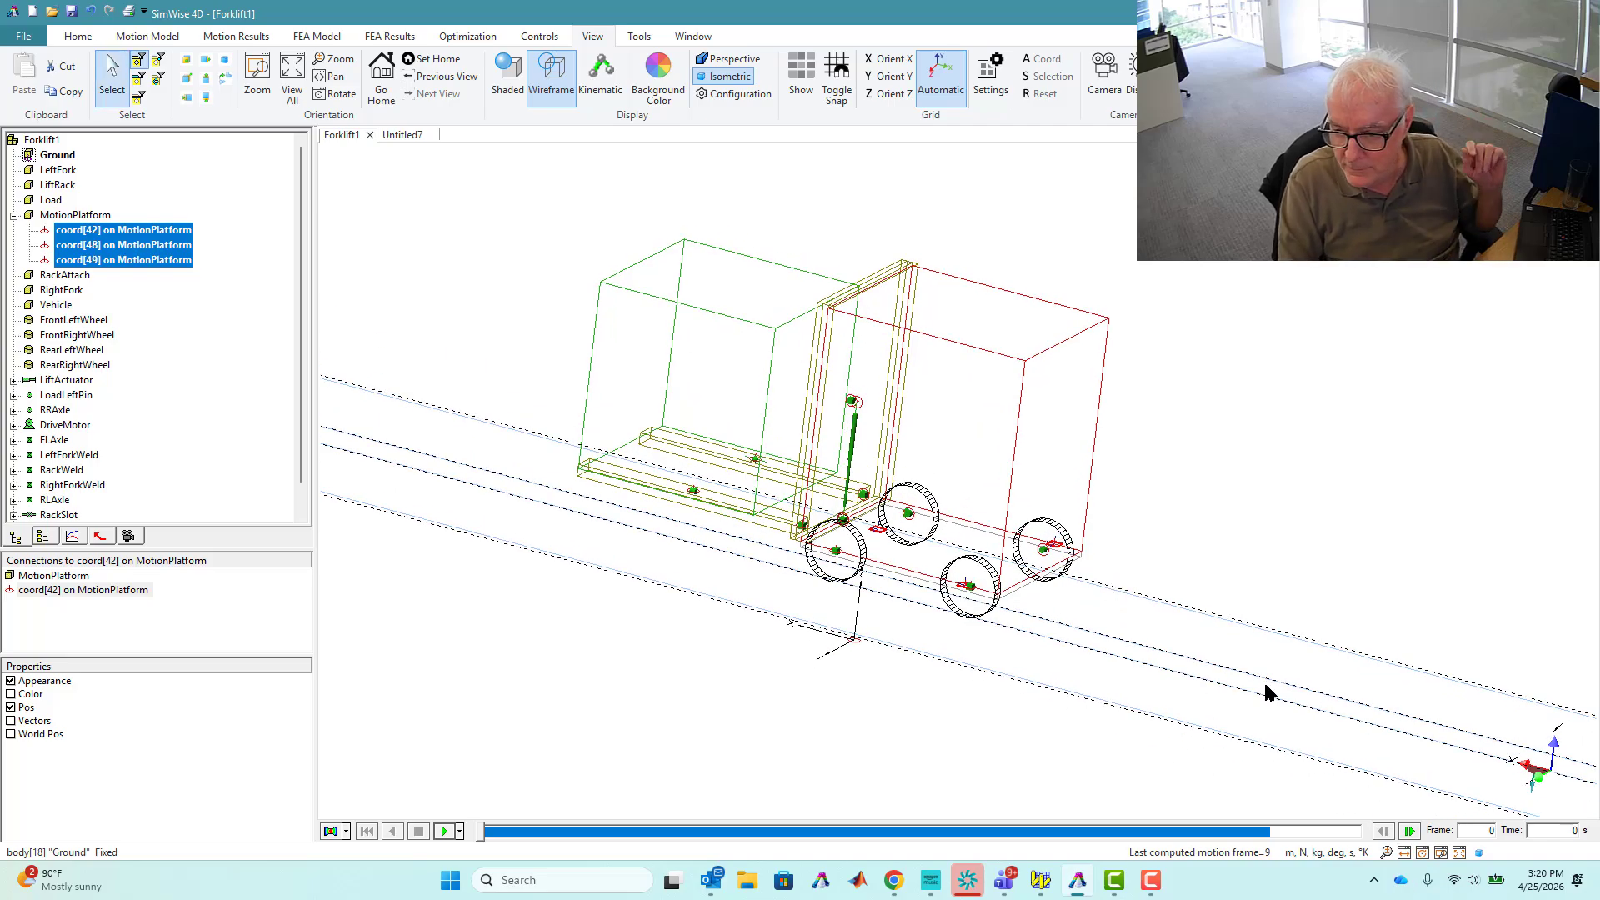
middle_click_drag(1230, 667, 1160, 722)
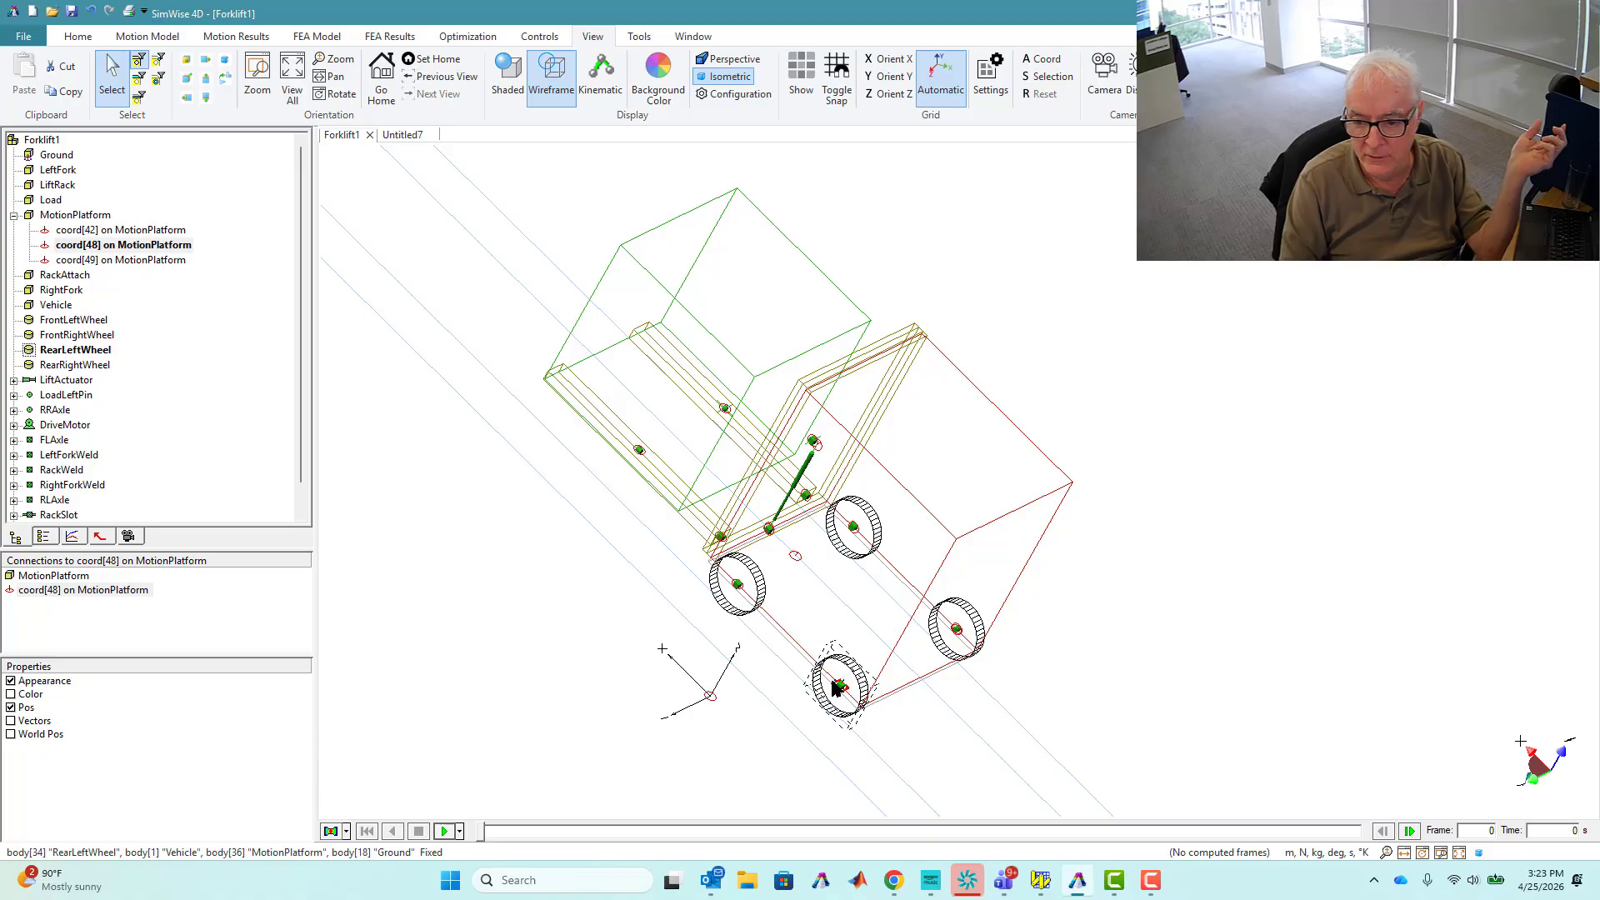
left_click(55, 231)
left_click(63, 261, "shift")
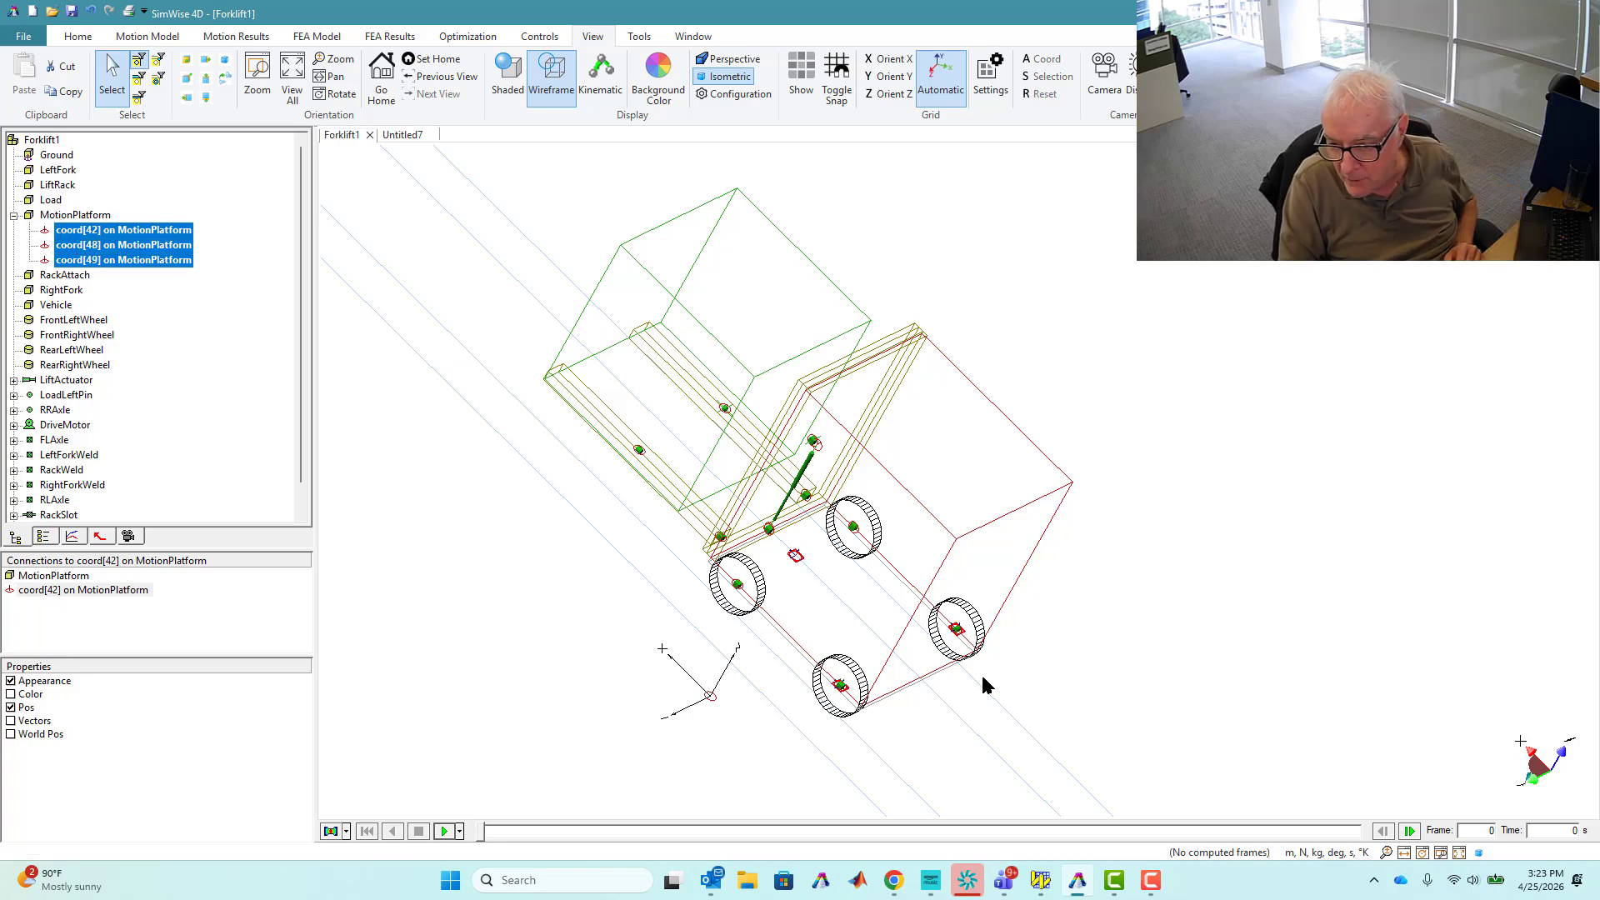
scroll(840, 688, "down", 3)
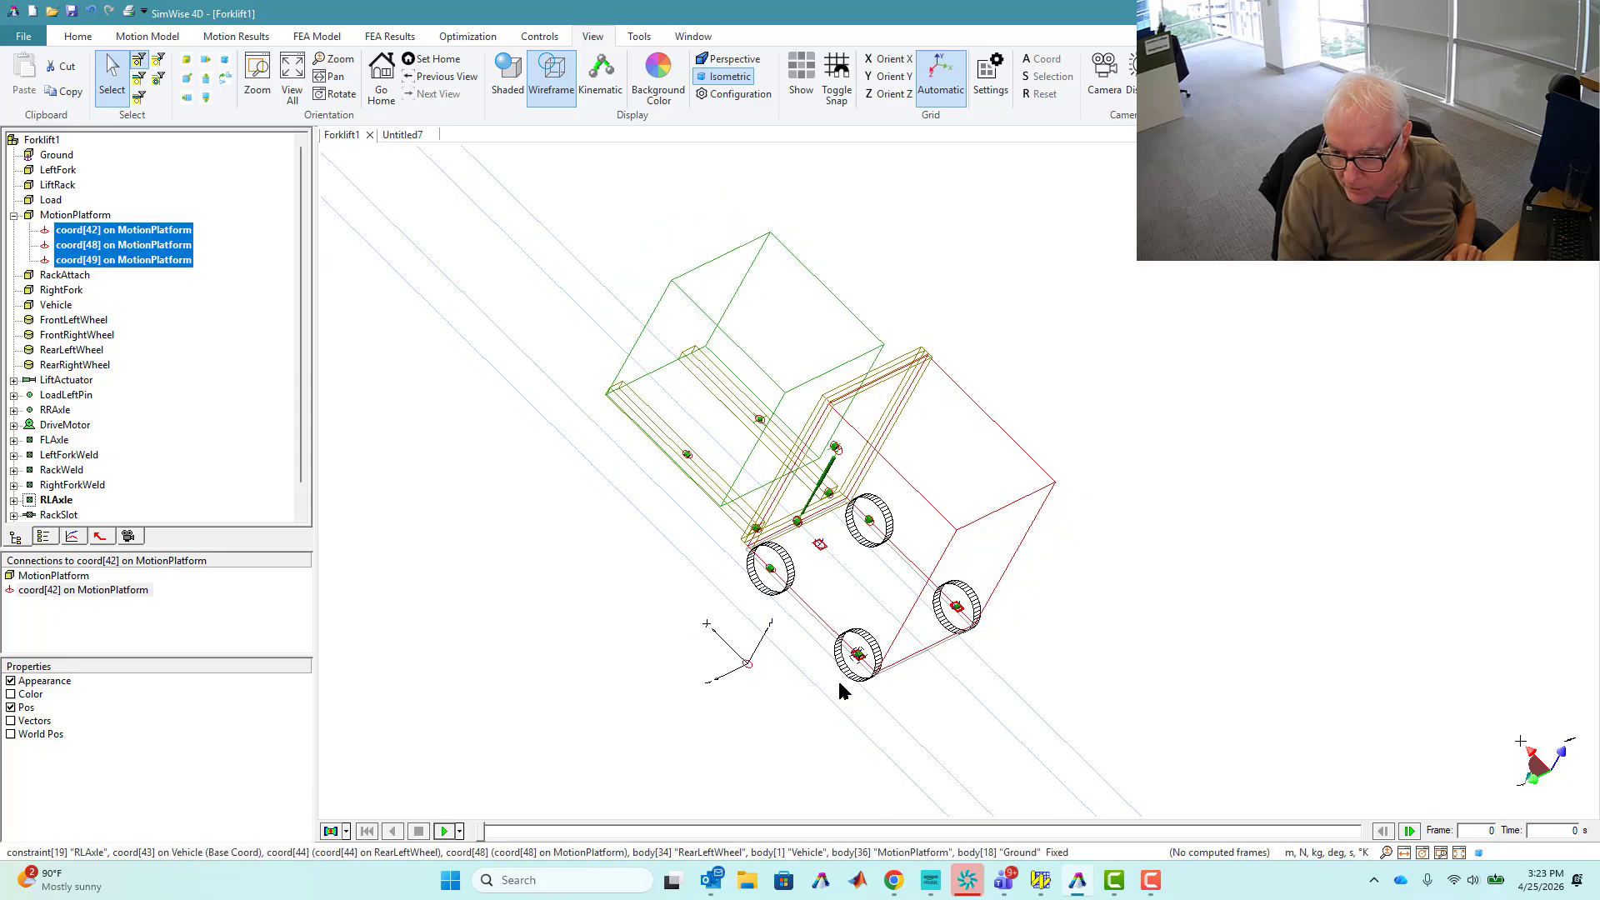
scroll(945, 600, "up", 6)
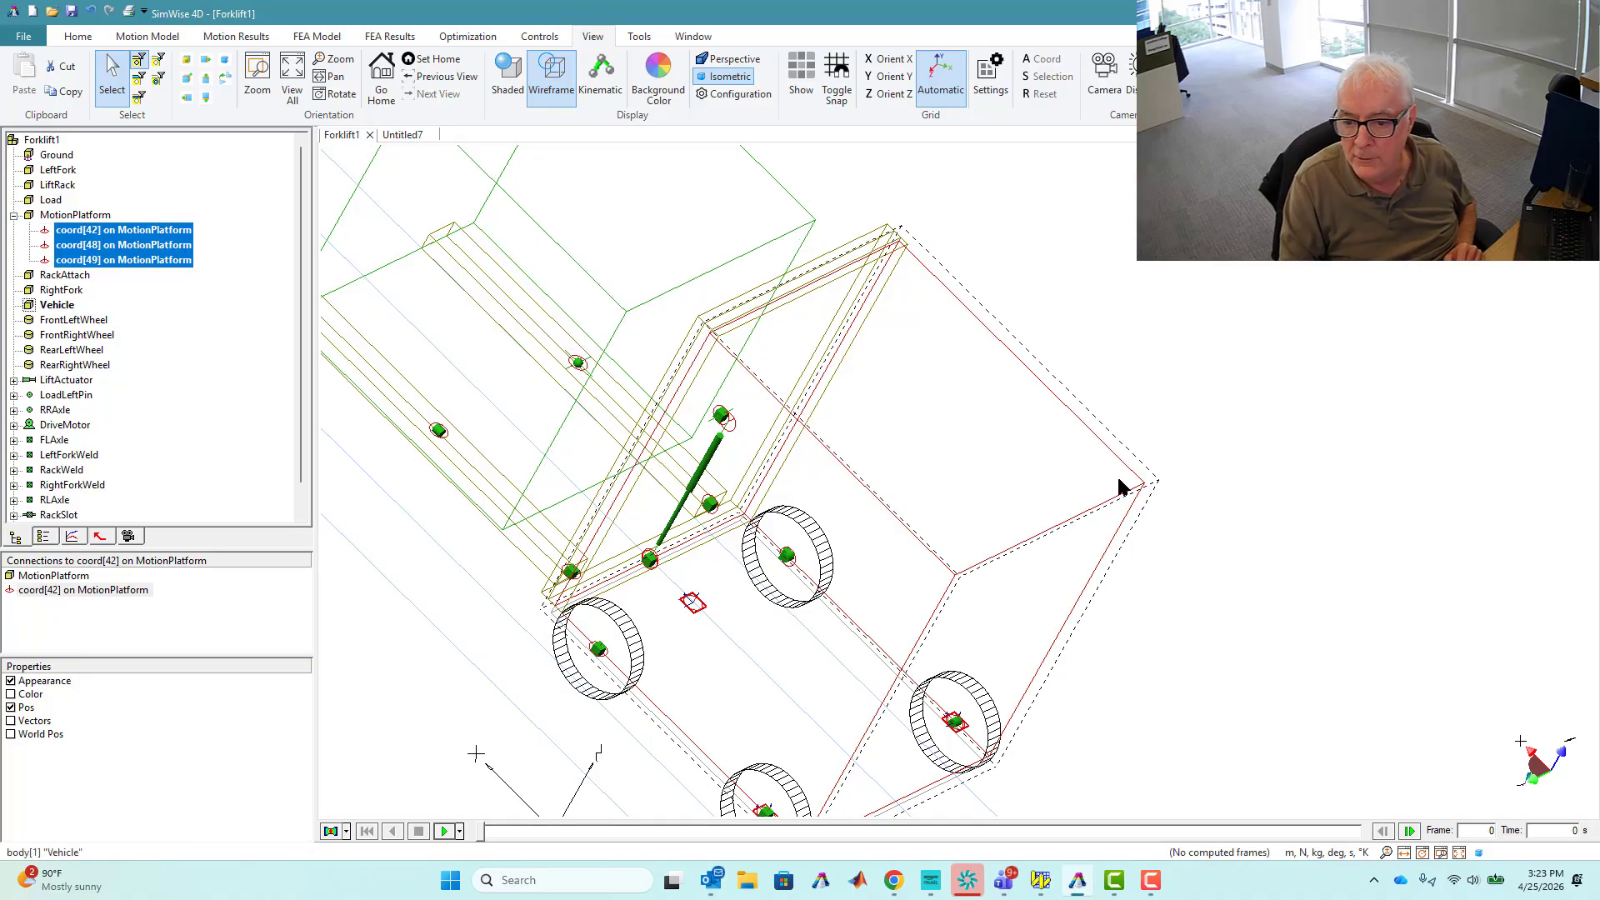
scroll(1119, 487, "down", 4)
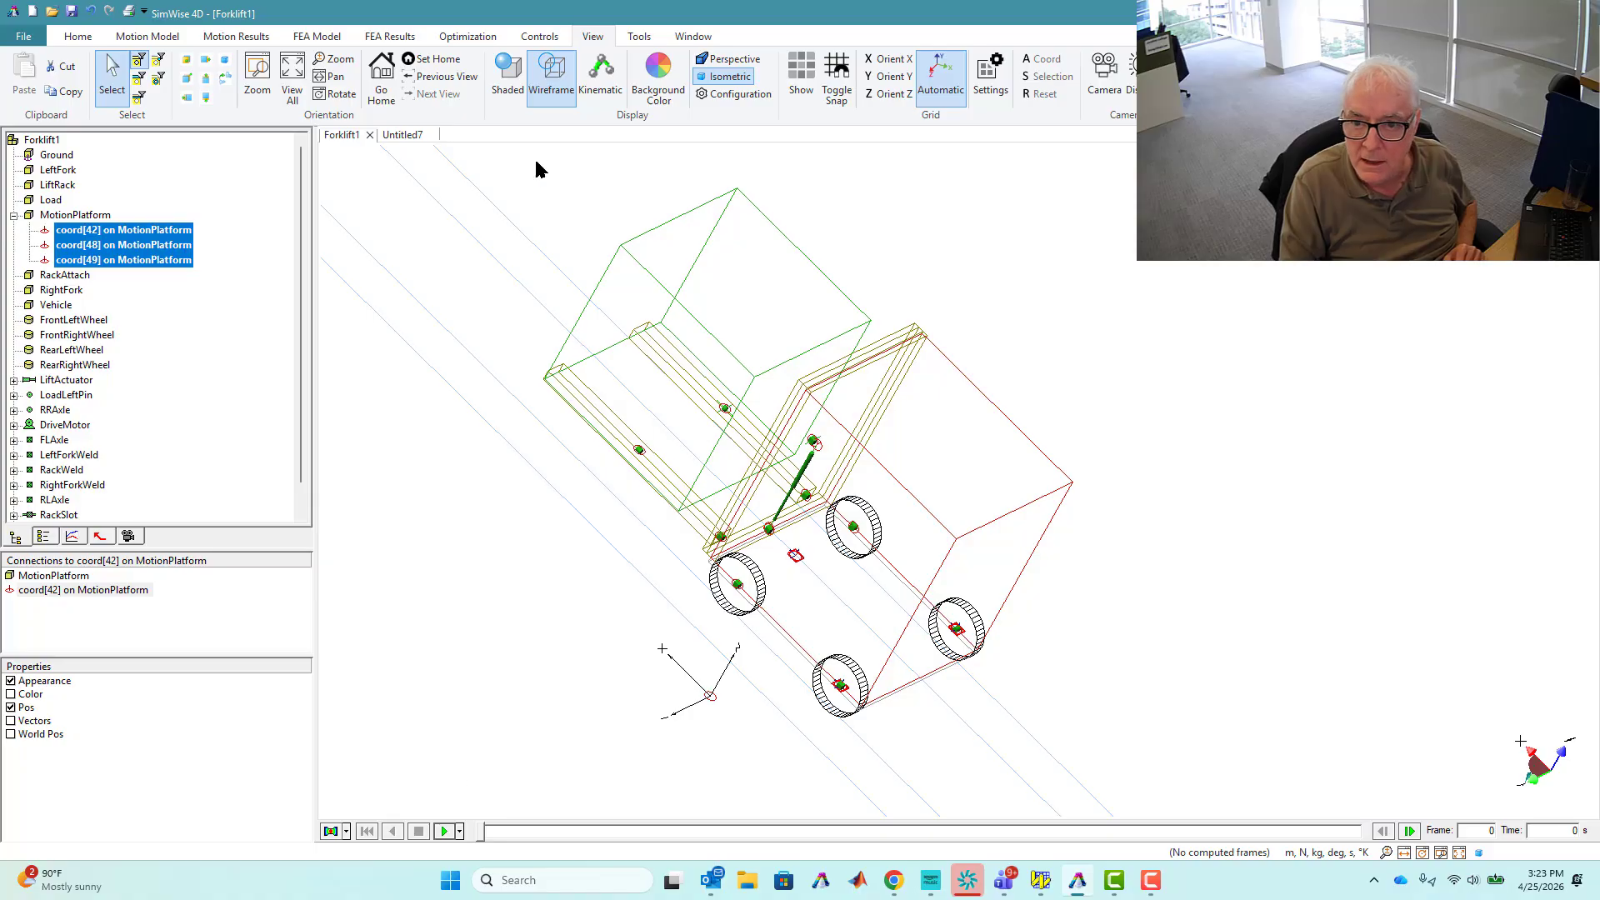
Display the complete forklift shaded, run a short simulation, reset it to the start and clear the selection
left_click(510, 77)
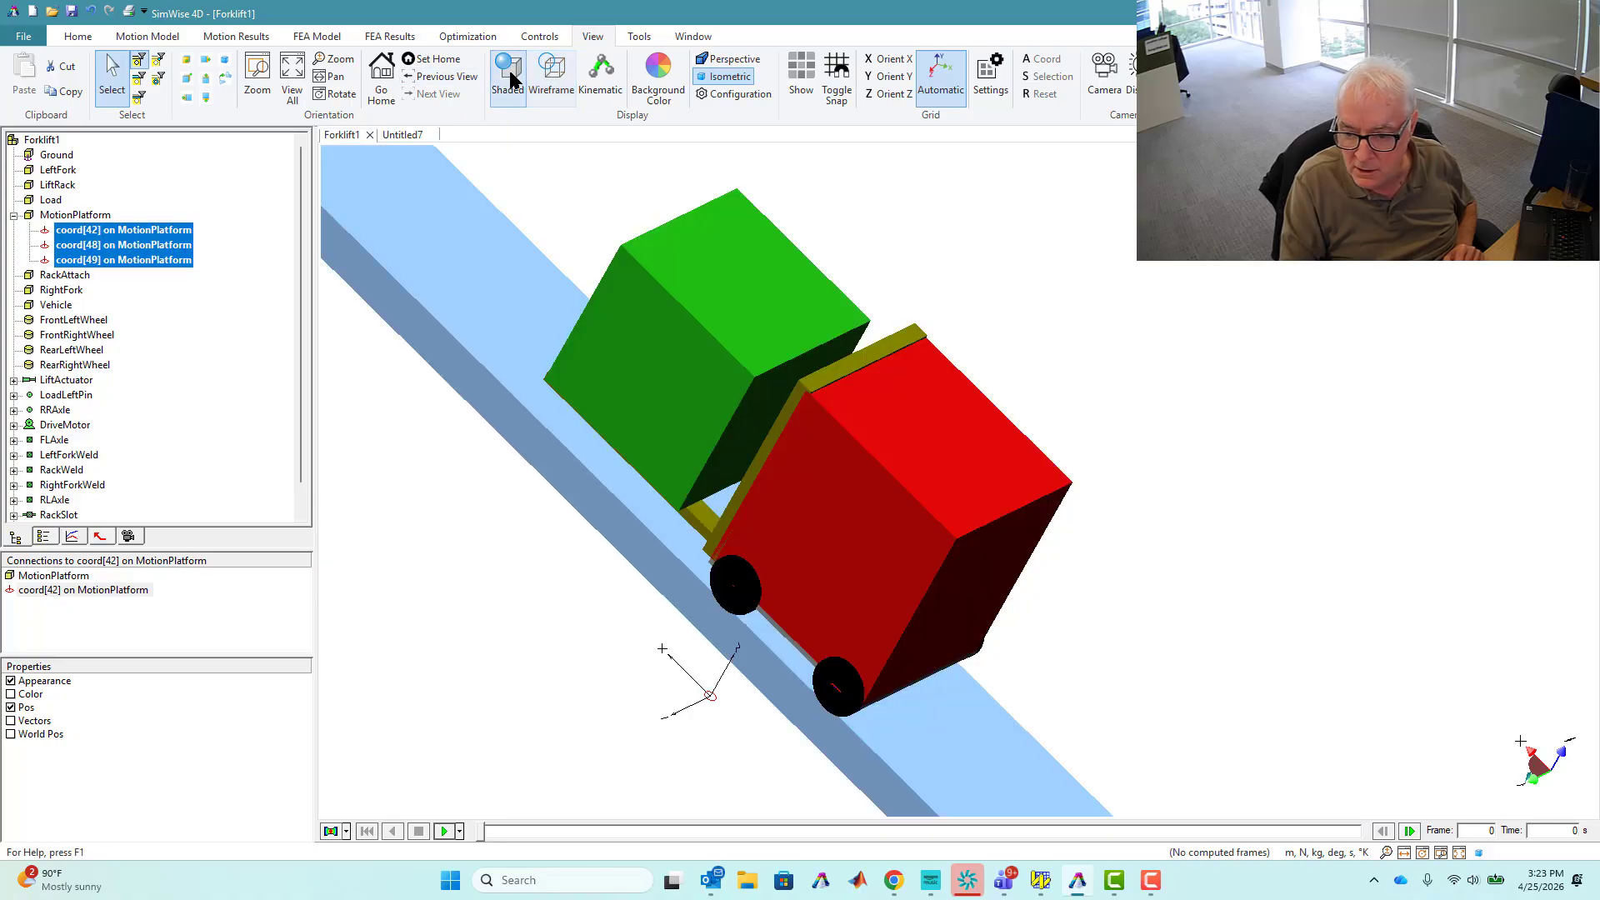
left_click(446, 832)
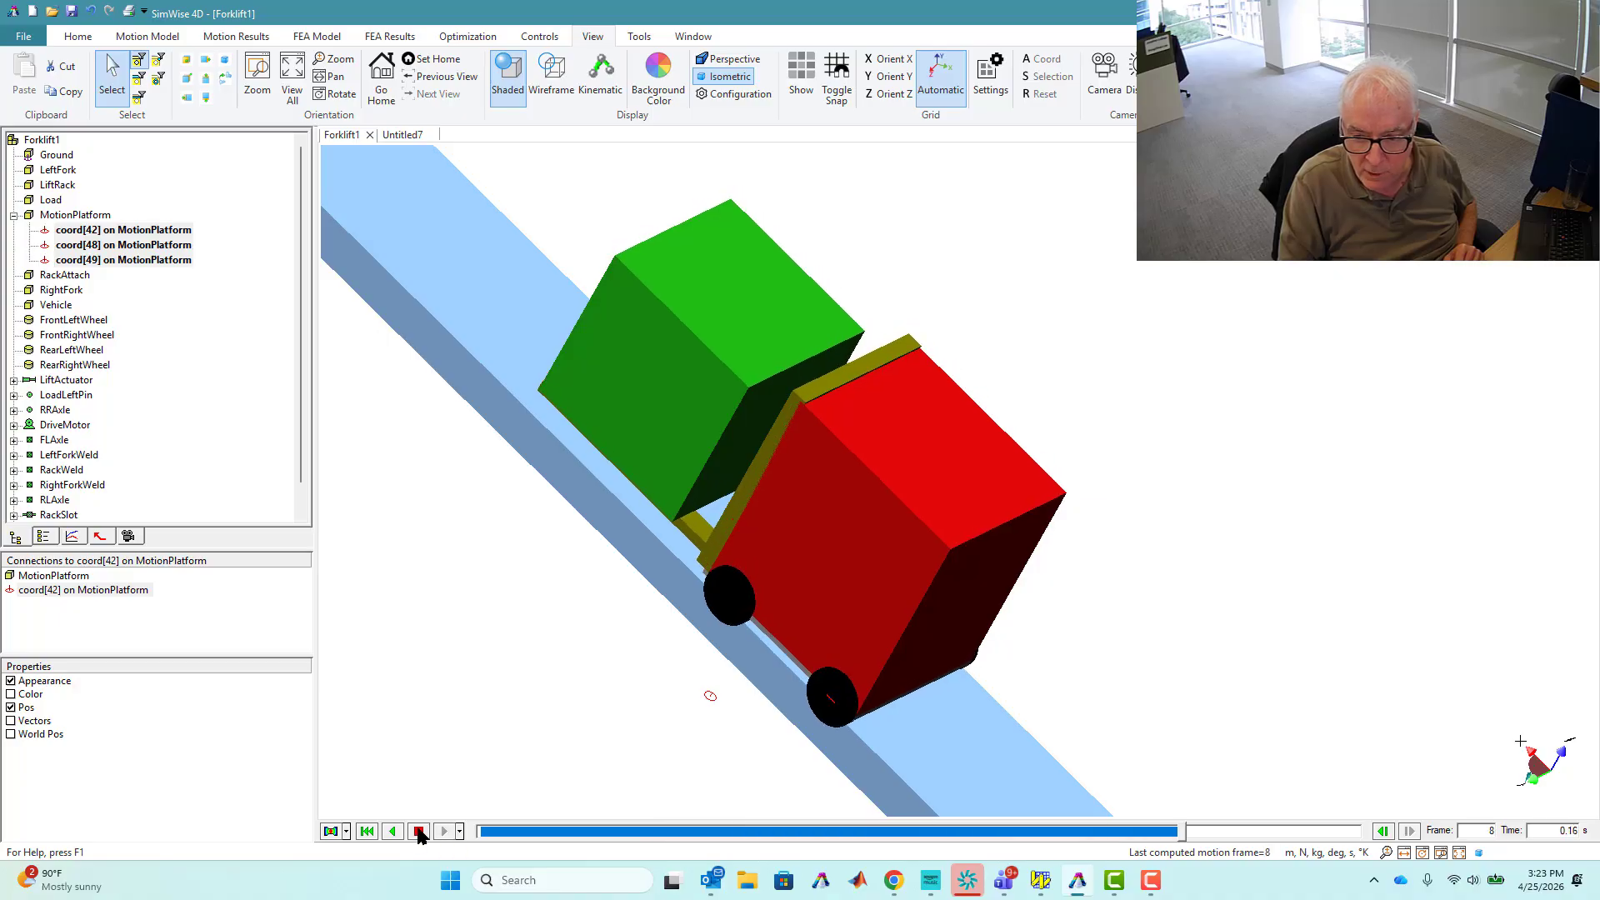
left_click(418, 830)
left_click(367, 832)
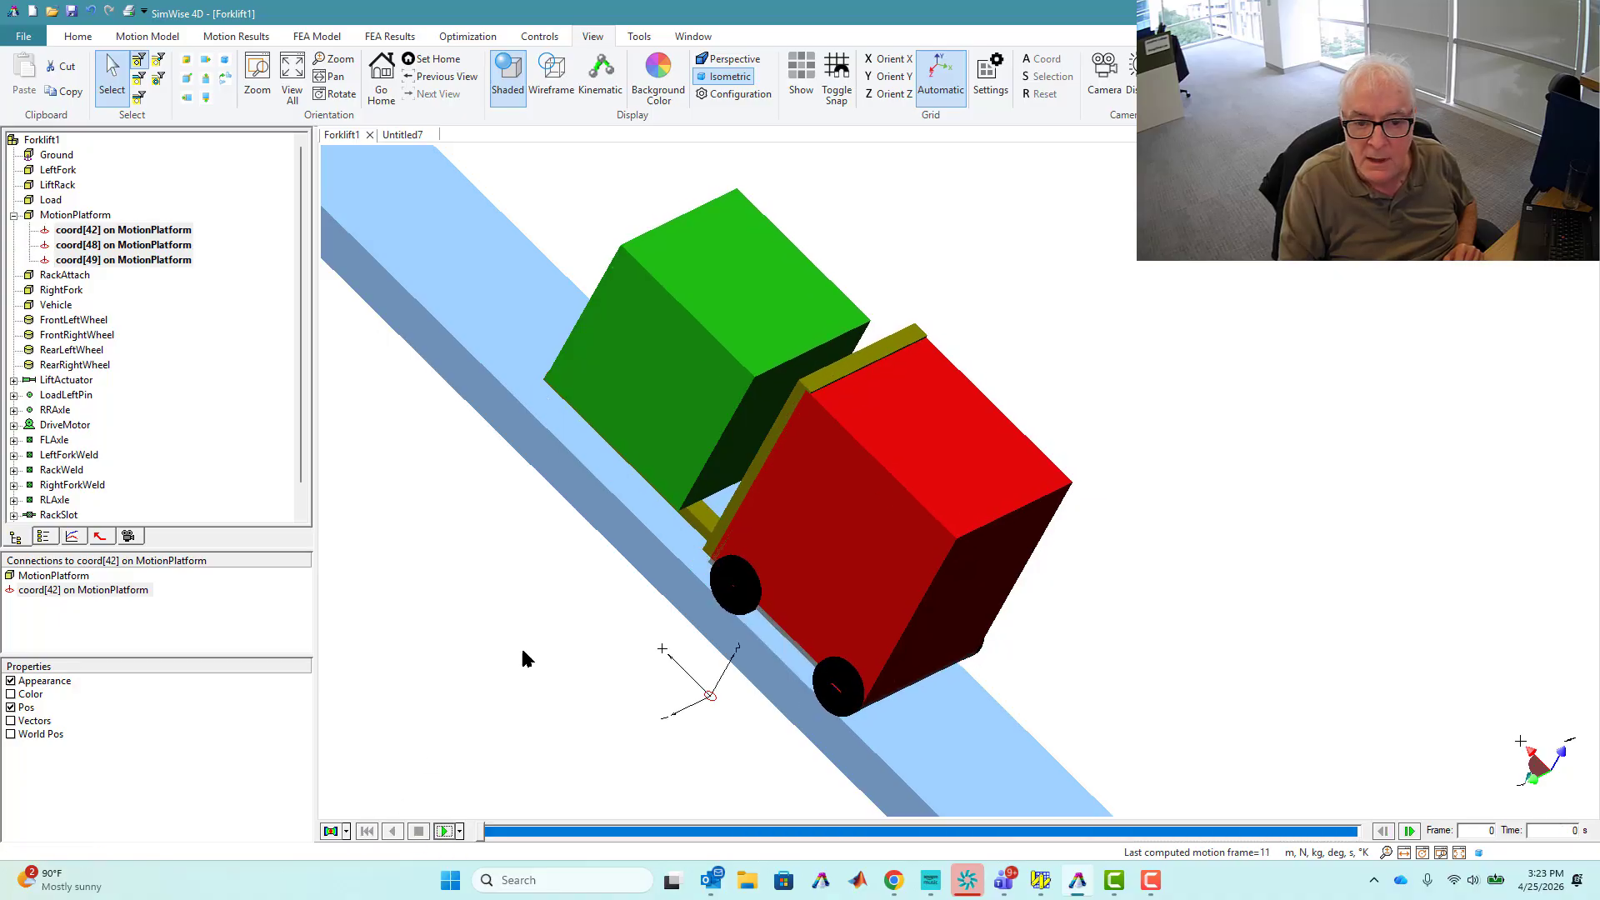
left_click(933, 662)
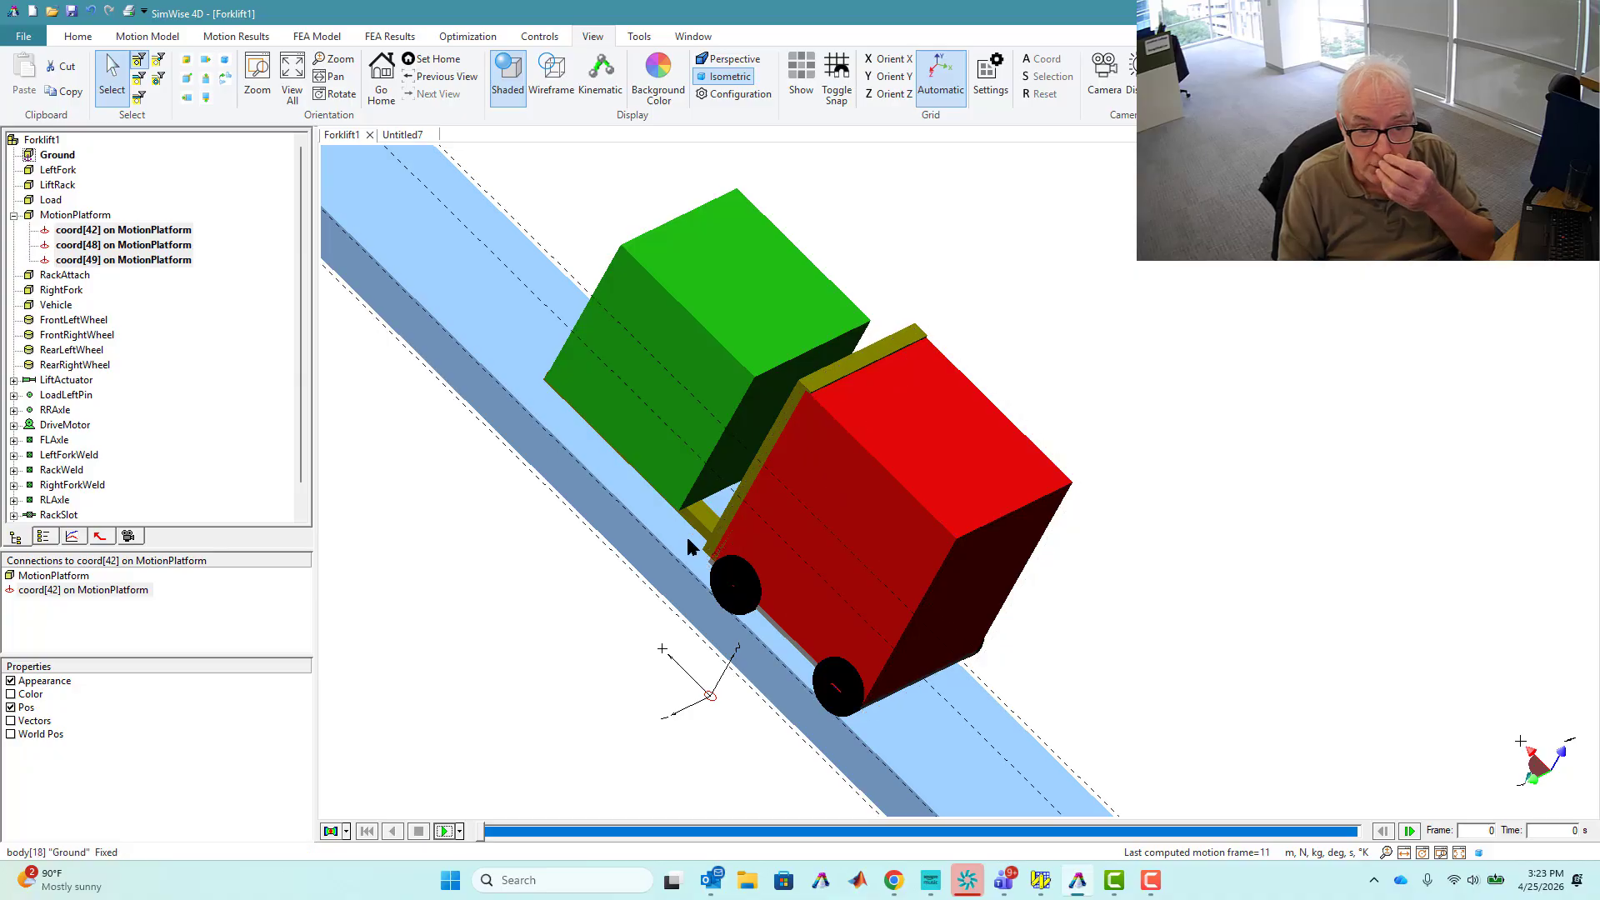
left_click(386, 455)
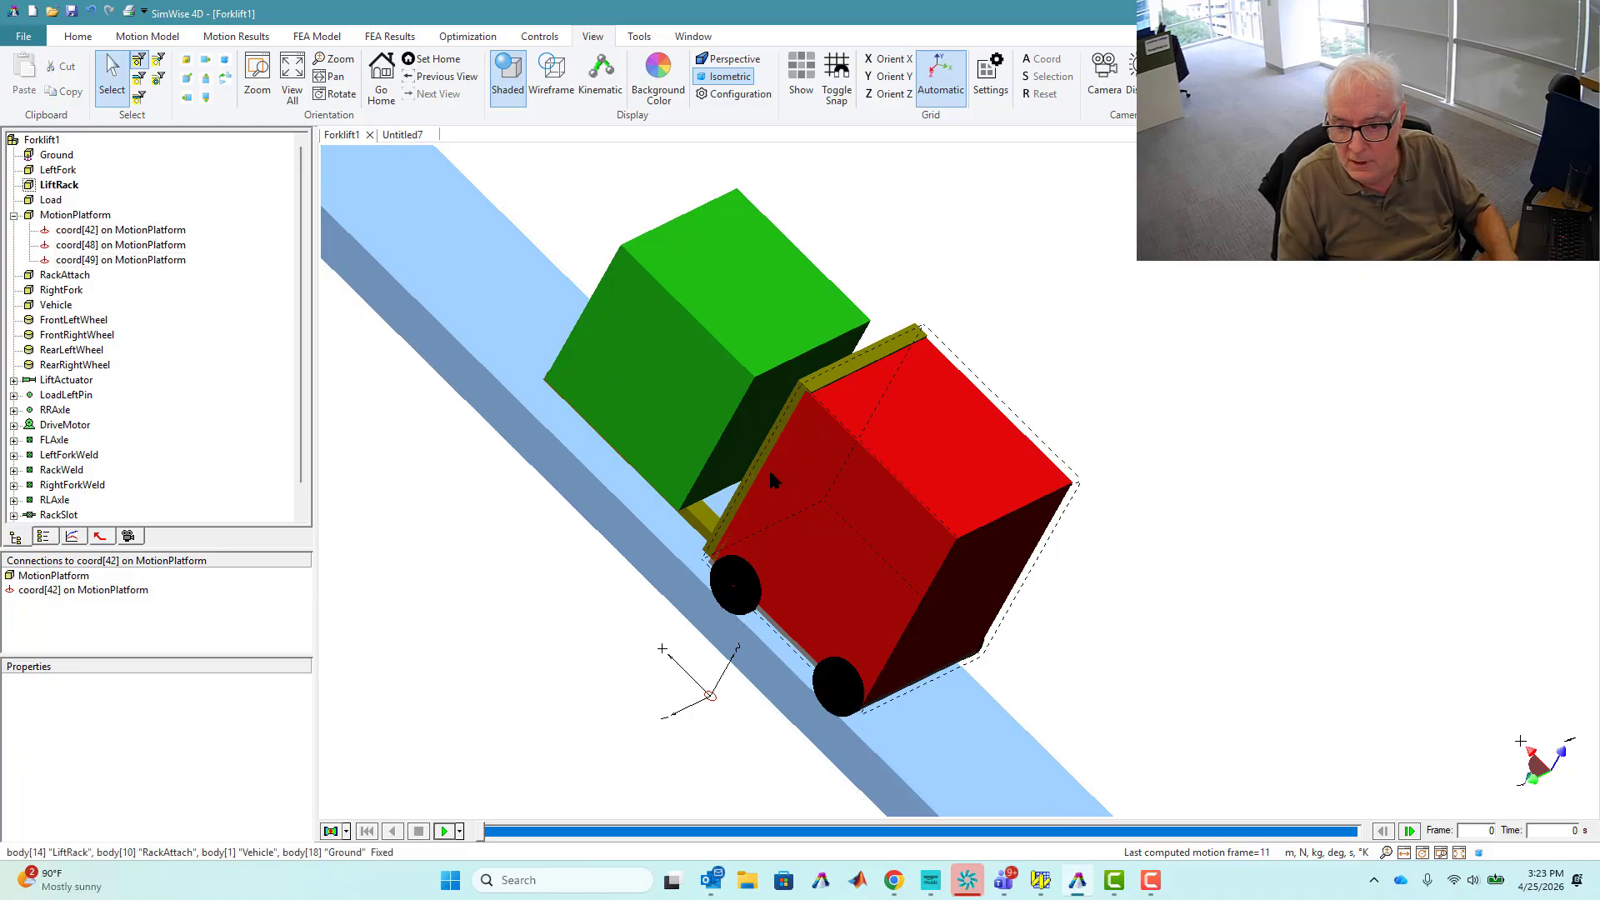
Return to wireframe display and hide everything except MotionPlatform, its three coords and the Vehicle body
left_click(551, 77)
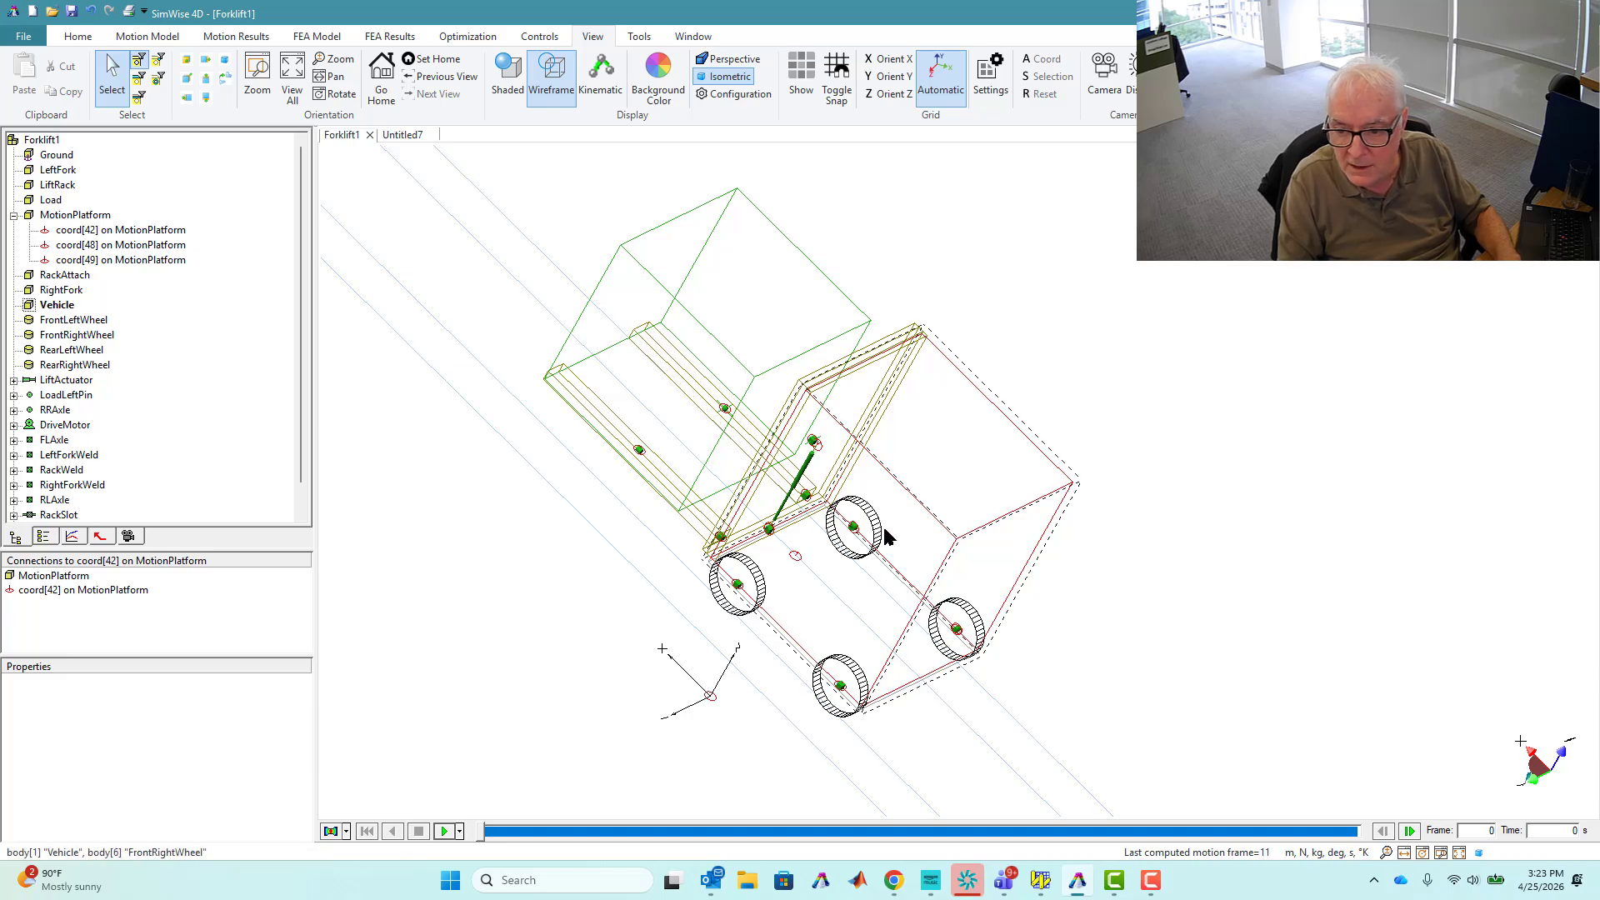
left_click(67, 216)
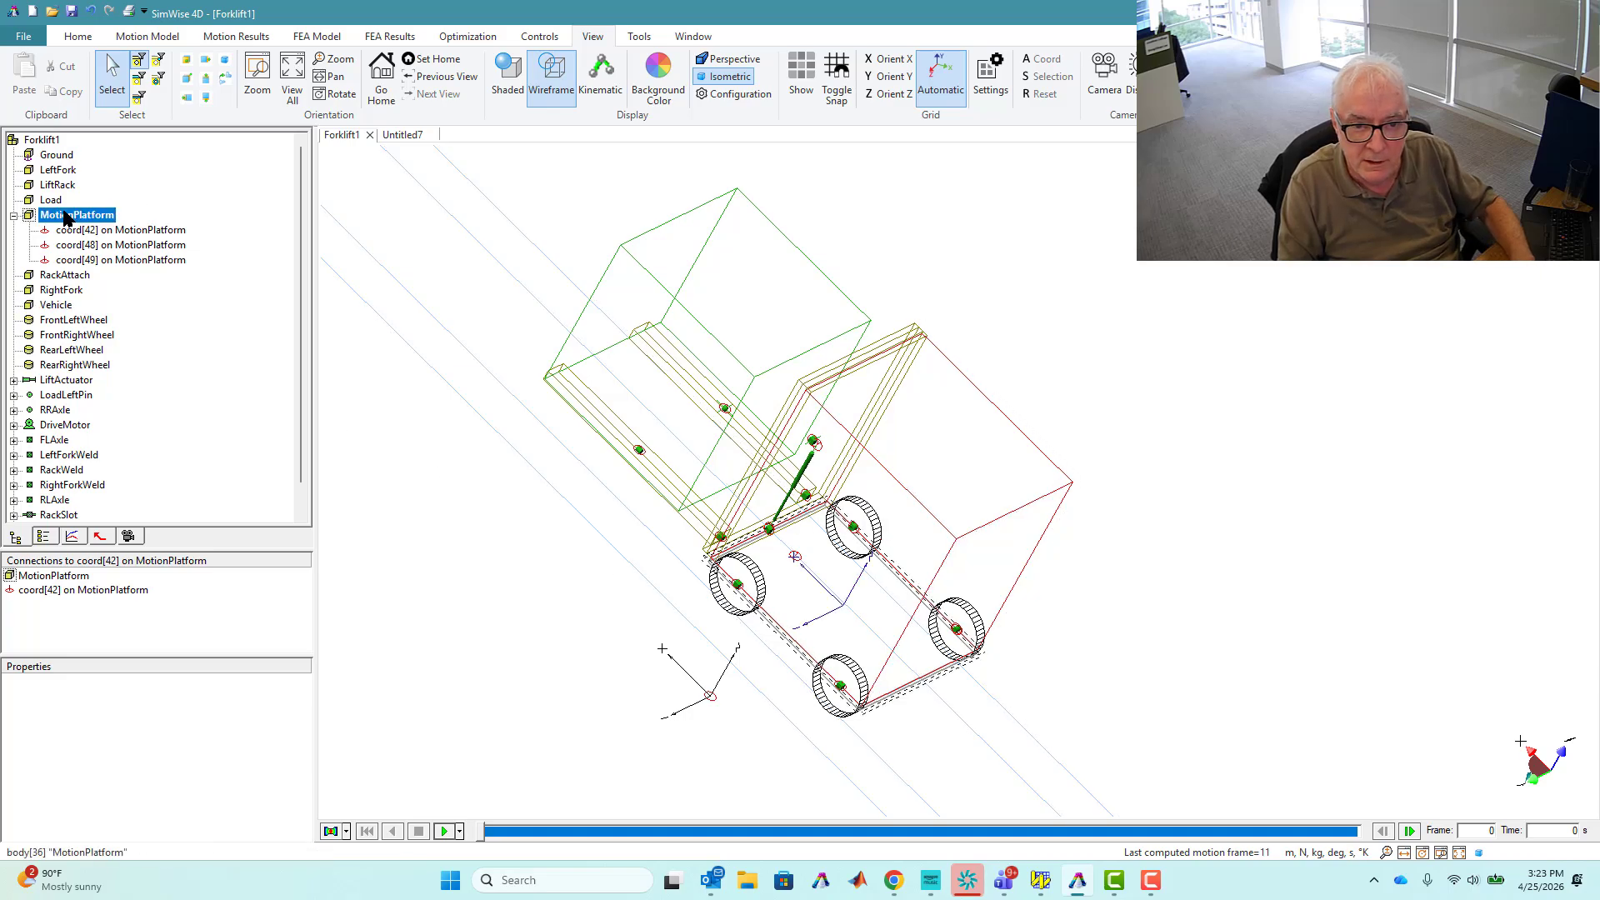
left_click(91, 259, "shift")
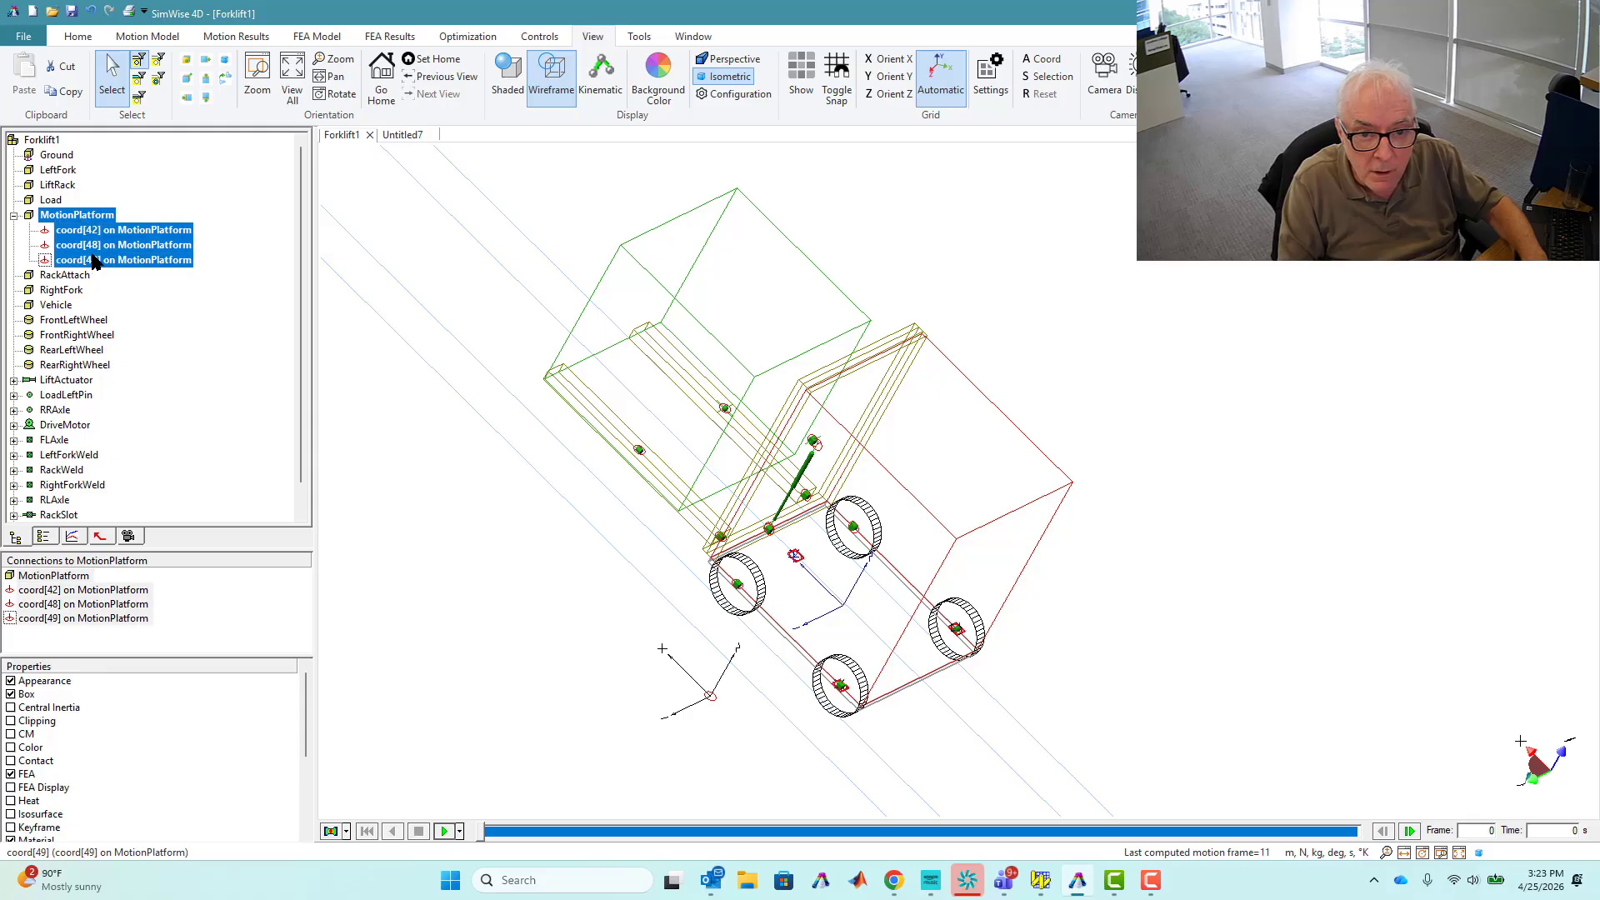
left_click(51, 306, "ctrl")
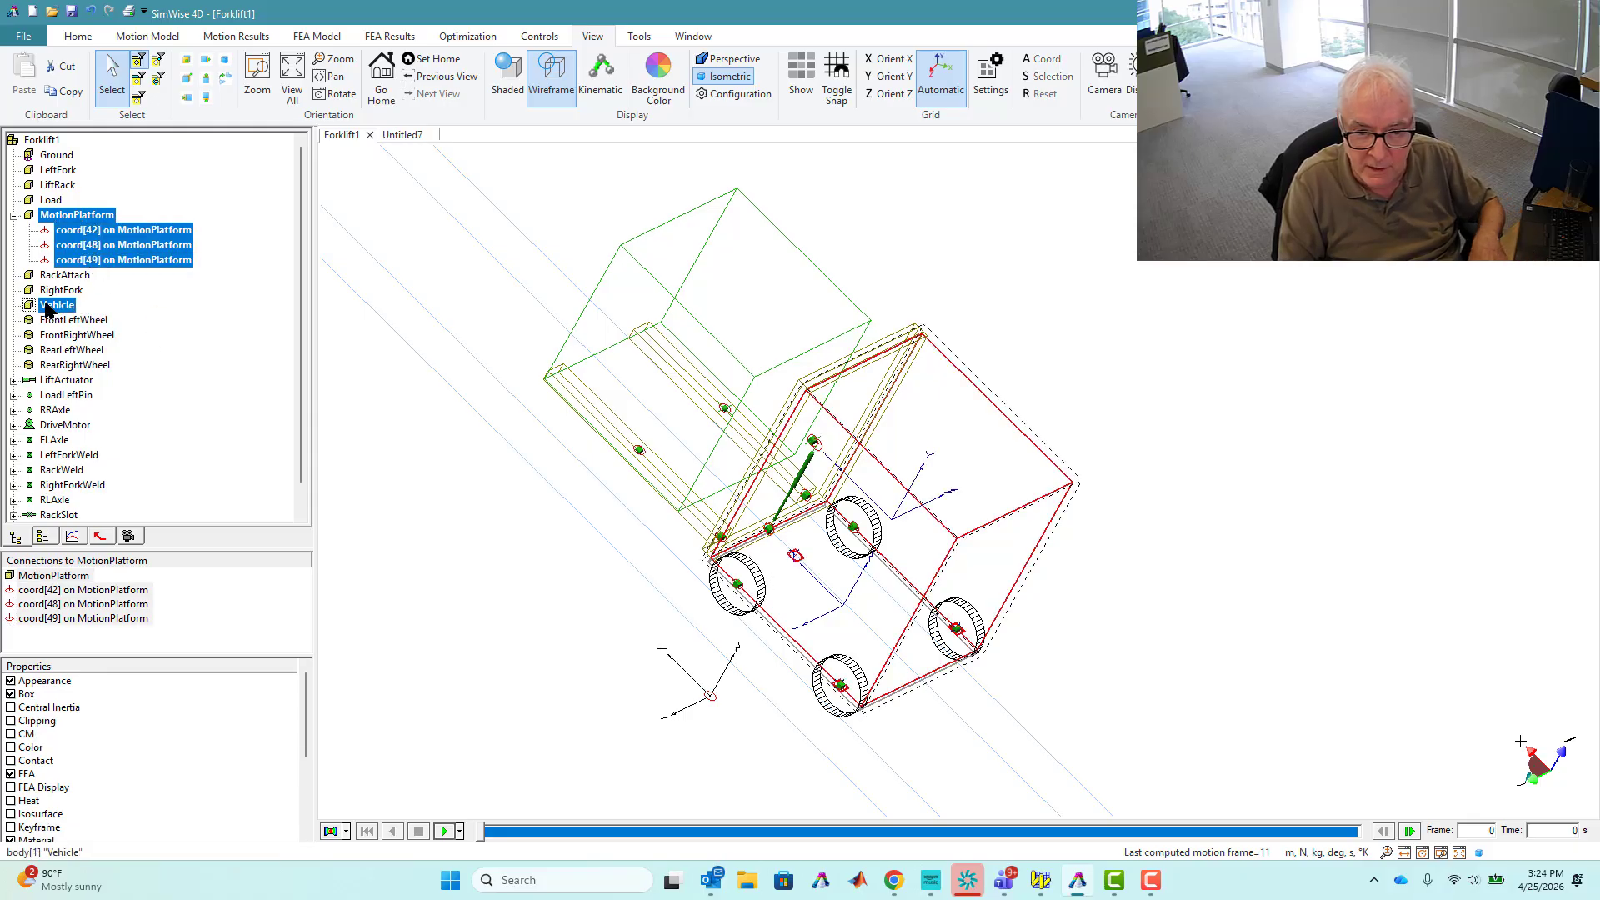
right_click(47, 310)
mouse_move(119, 367)
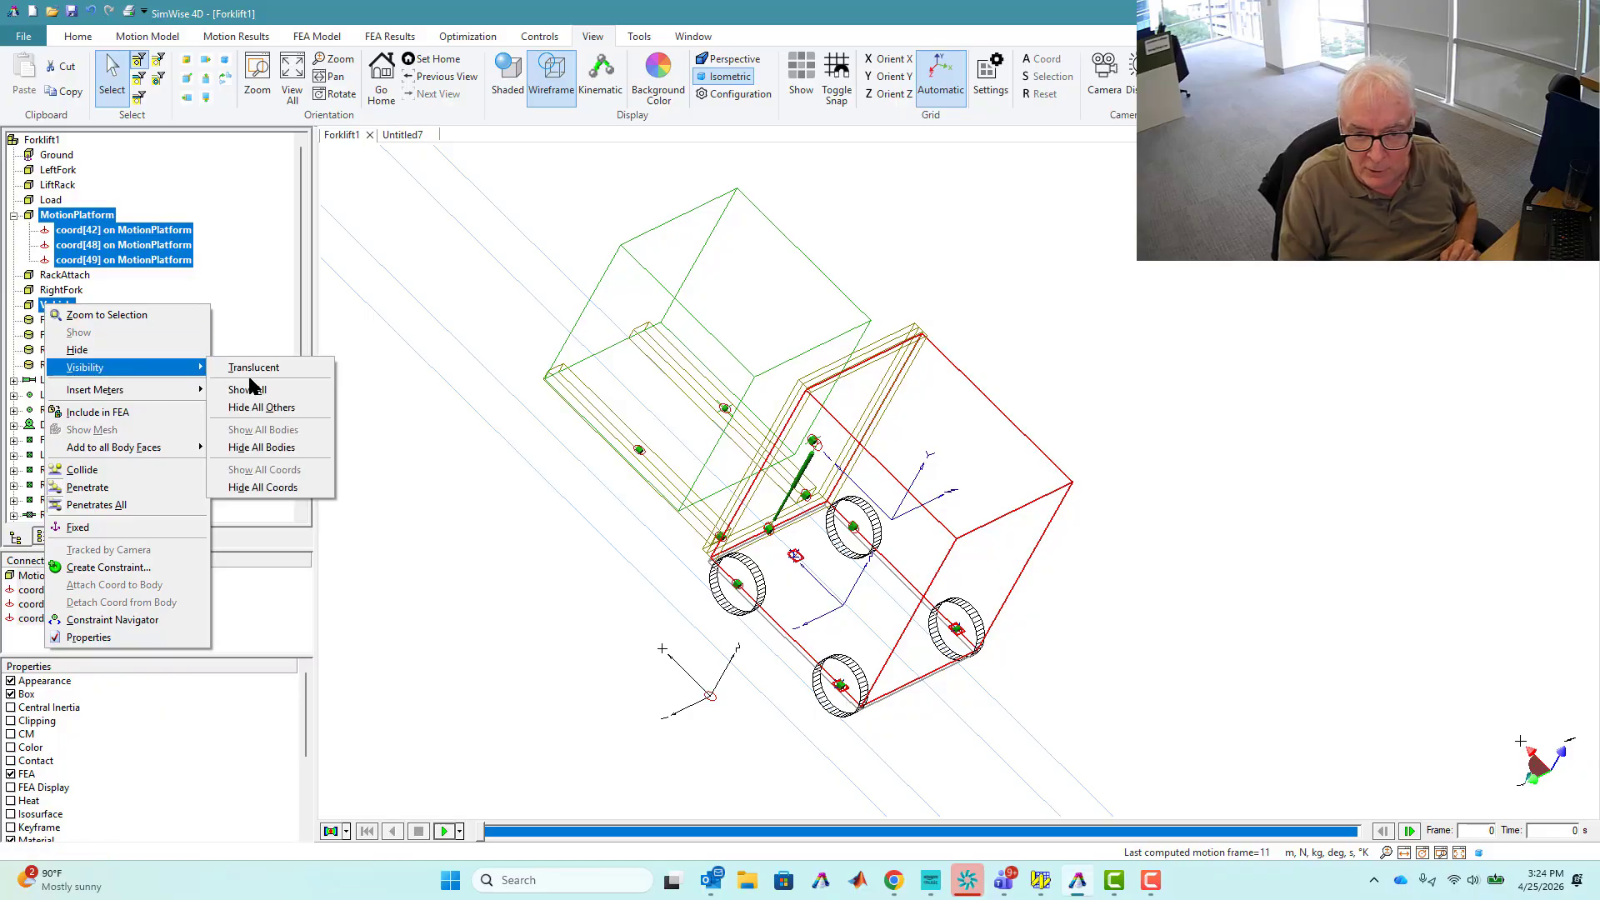
left_click(261, 410)
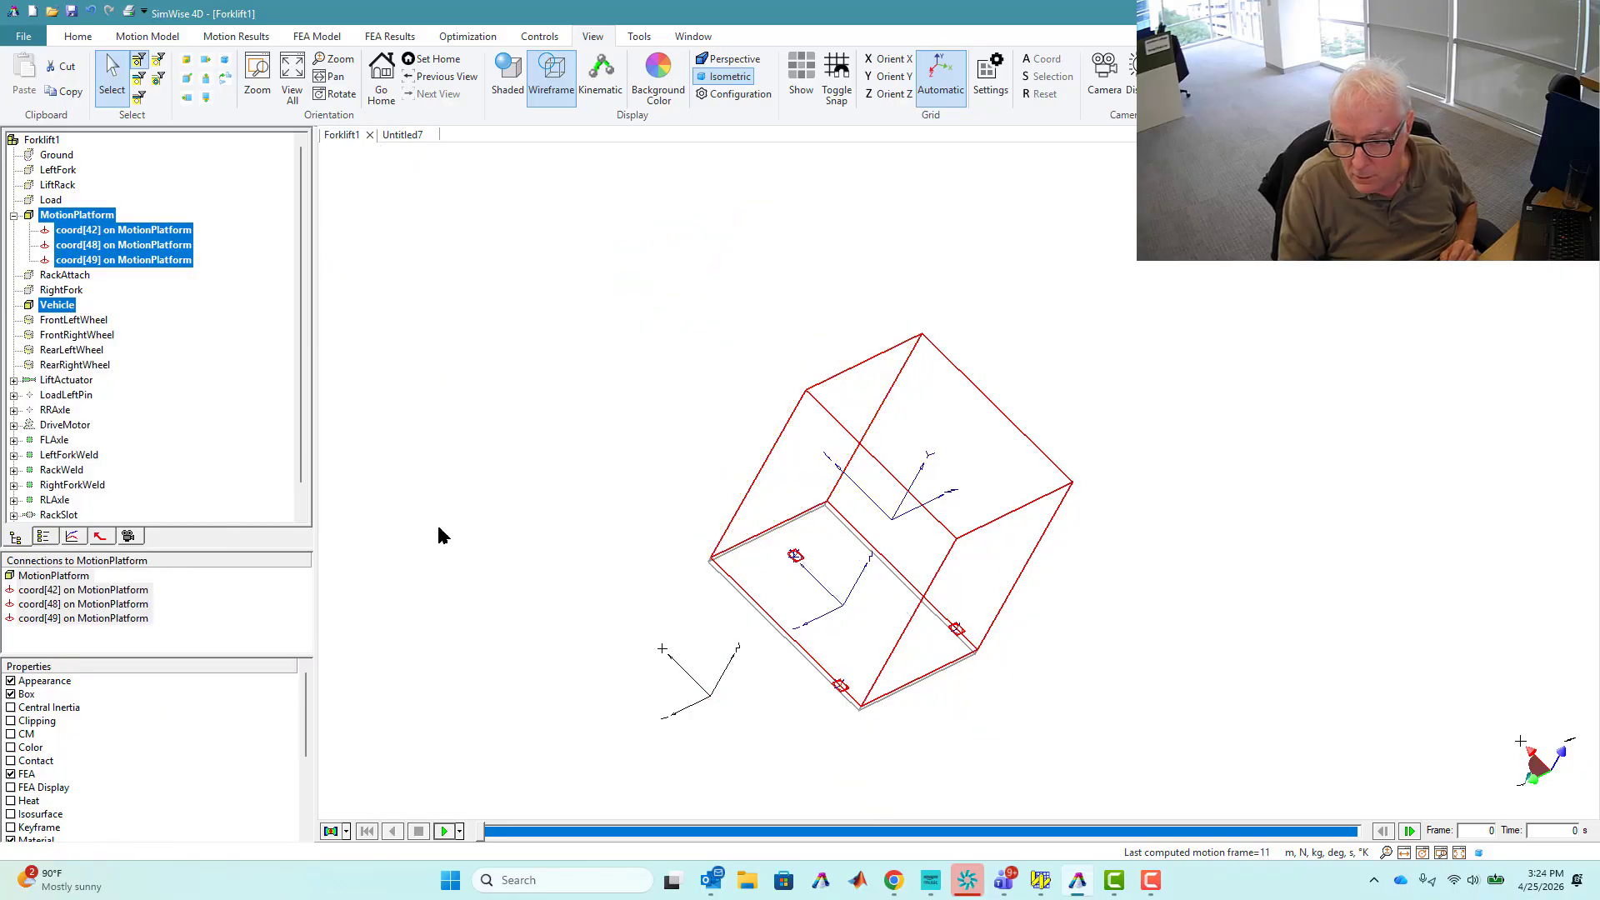
left_click(727, 692)
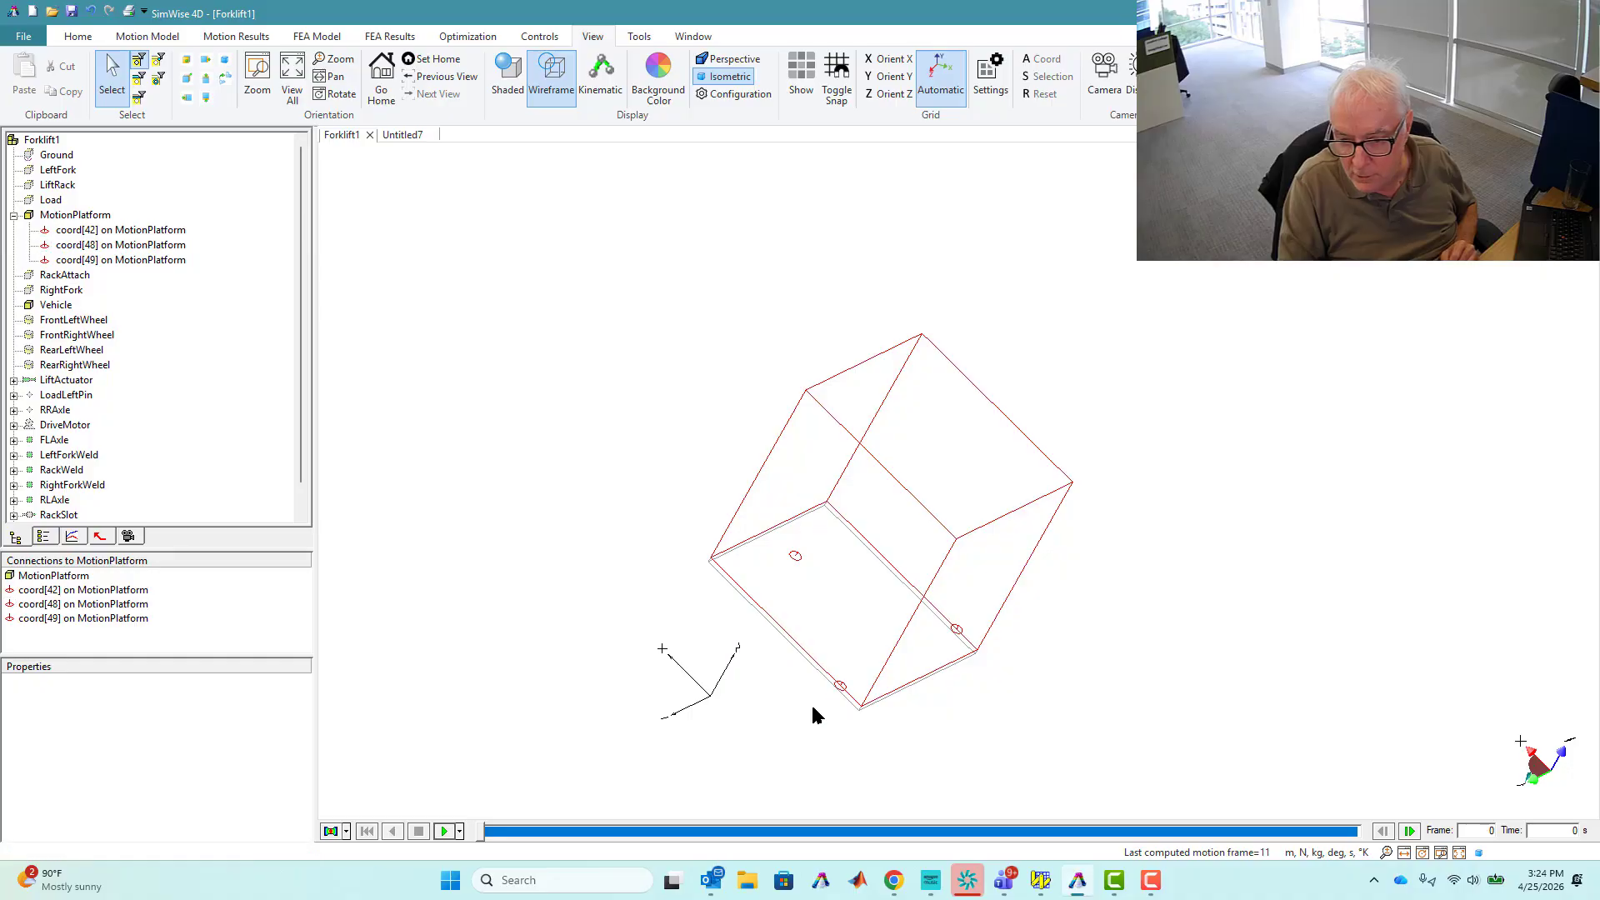
Create a spherical joint between coord[48] on MotionPlatform and the Vehicle body, joining the vehicle in place
left_click(840, 688)
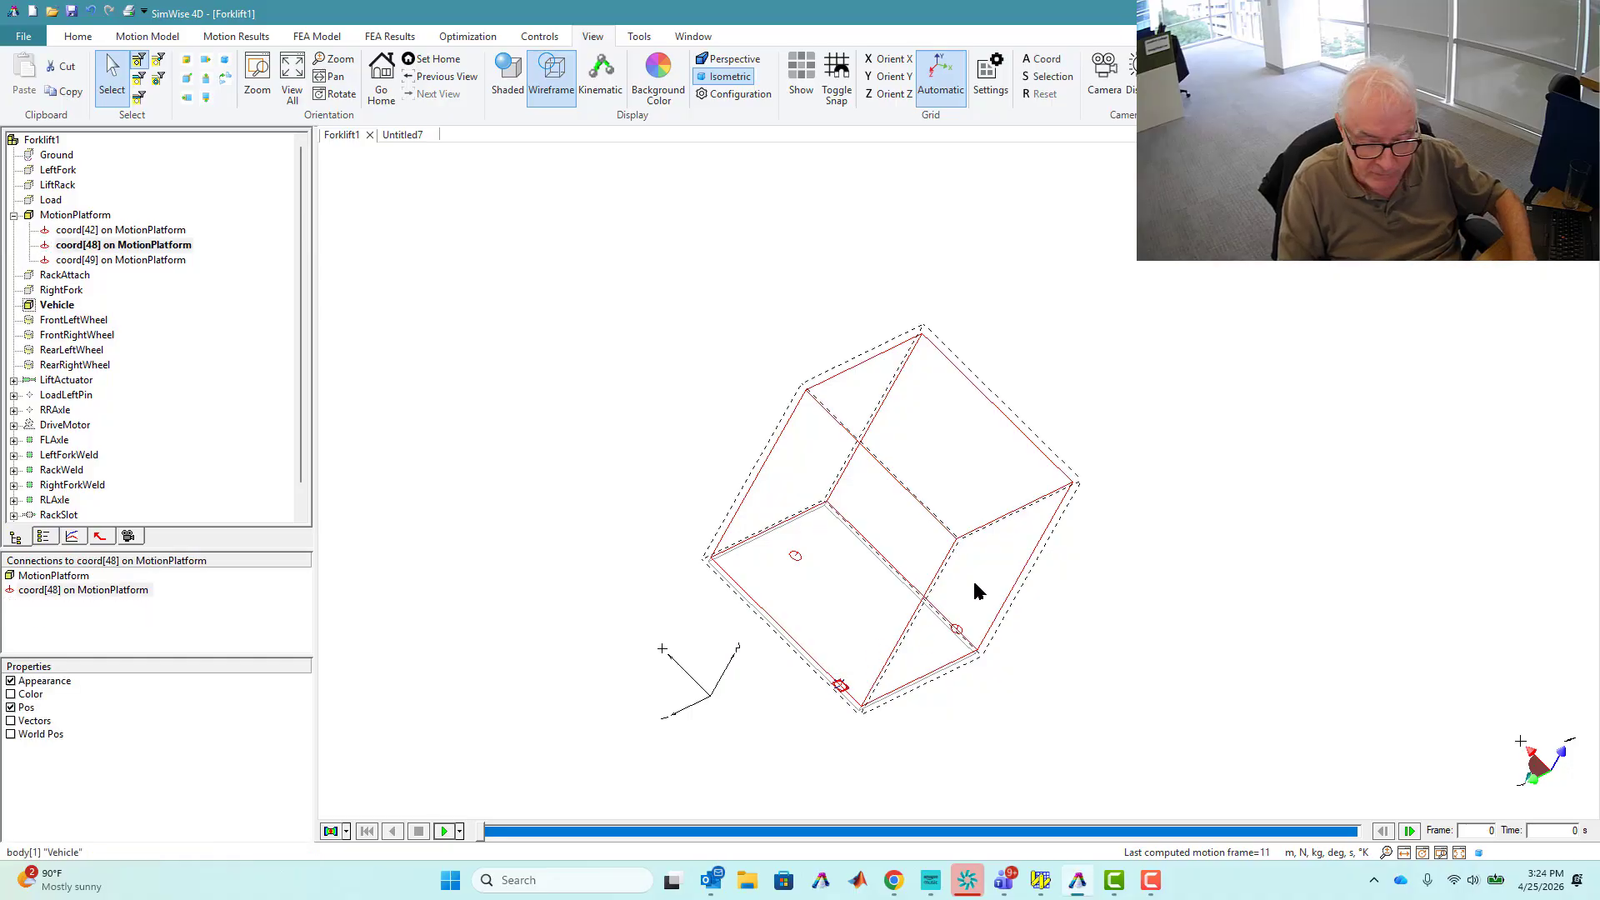
left_click(913, 552)
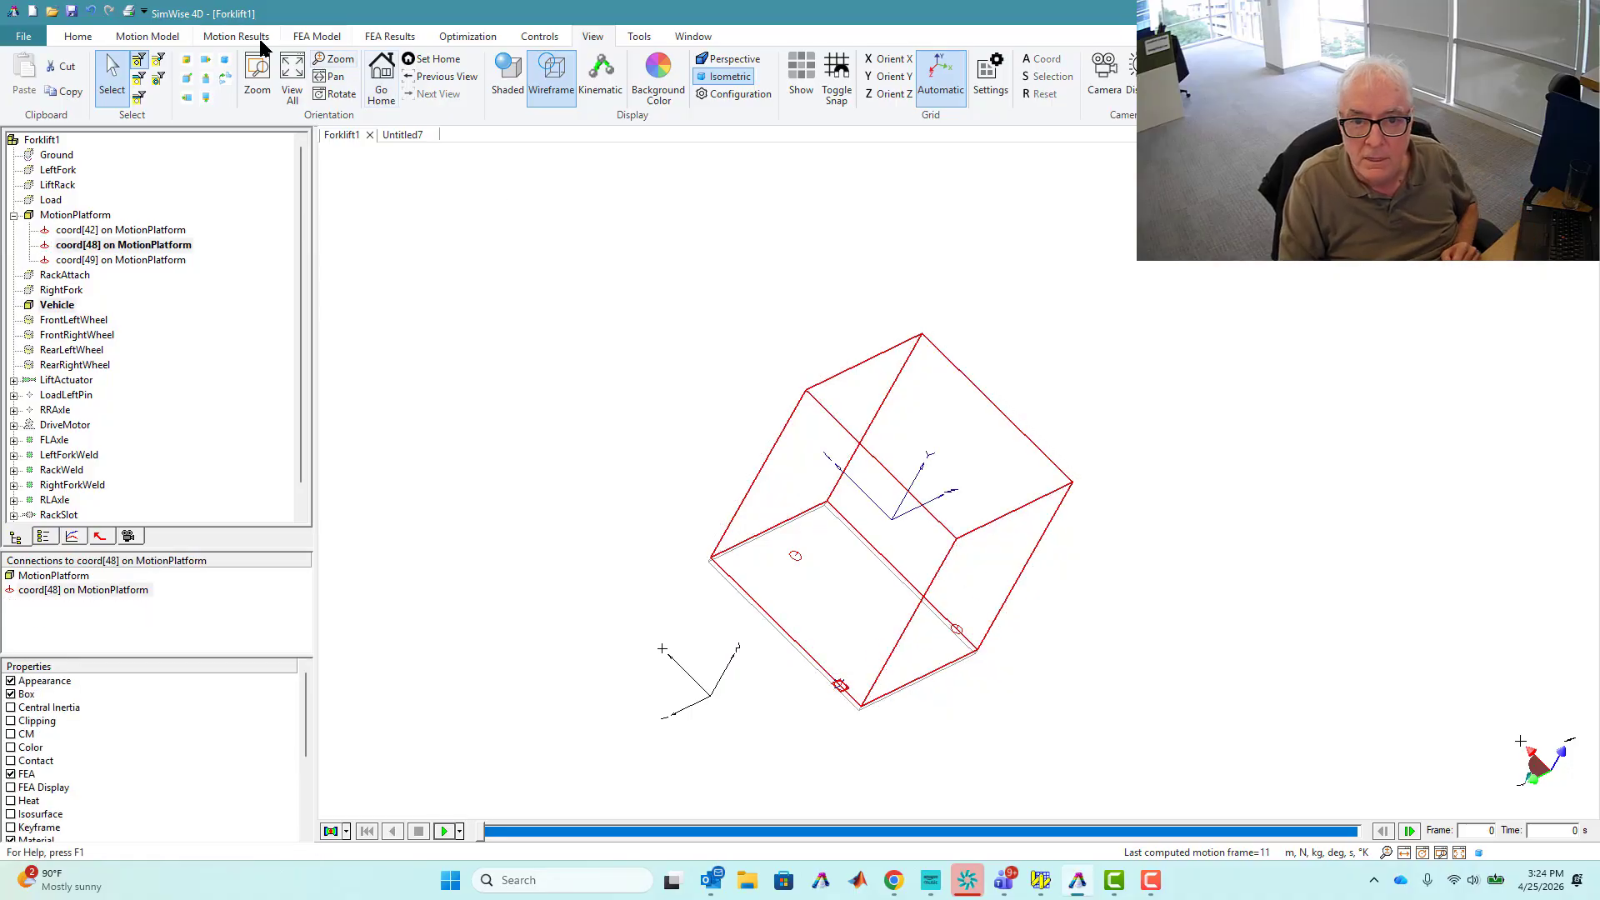
left_click(162, 37)
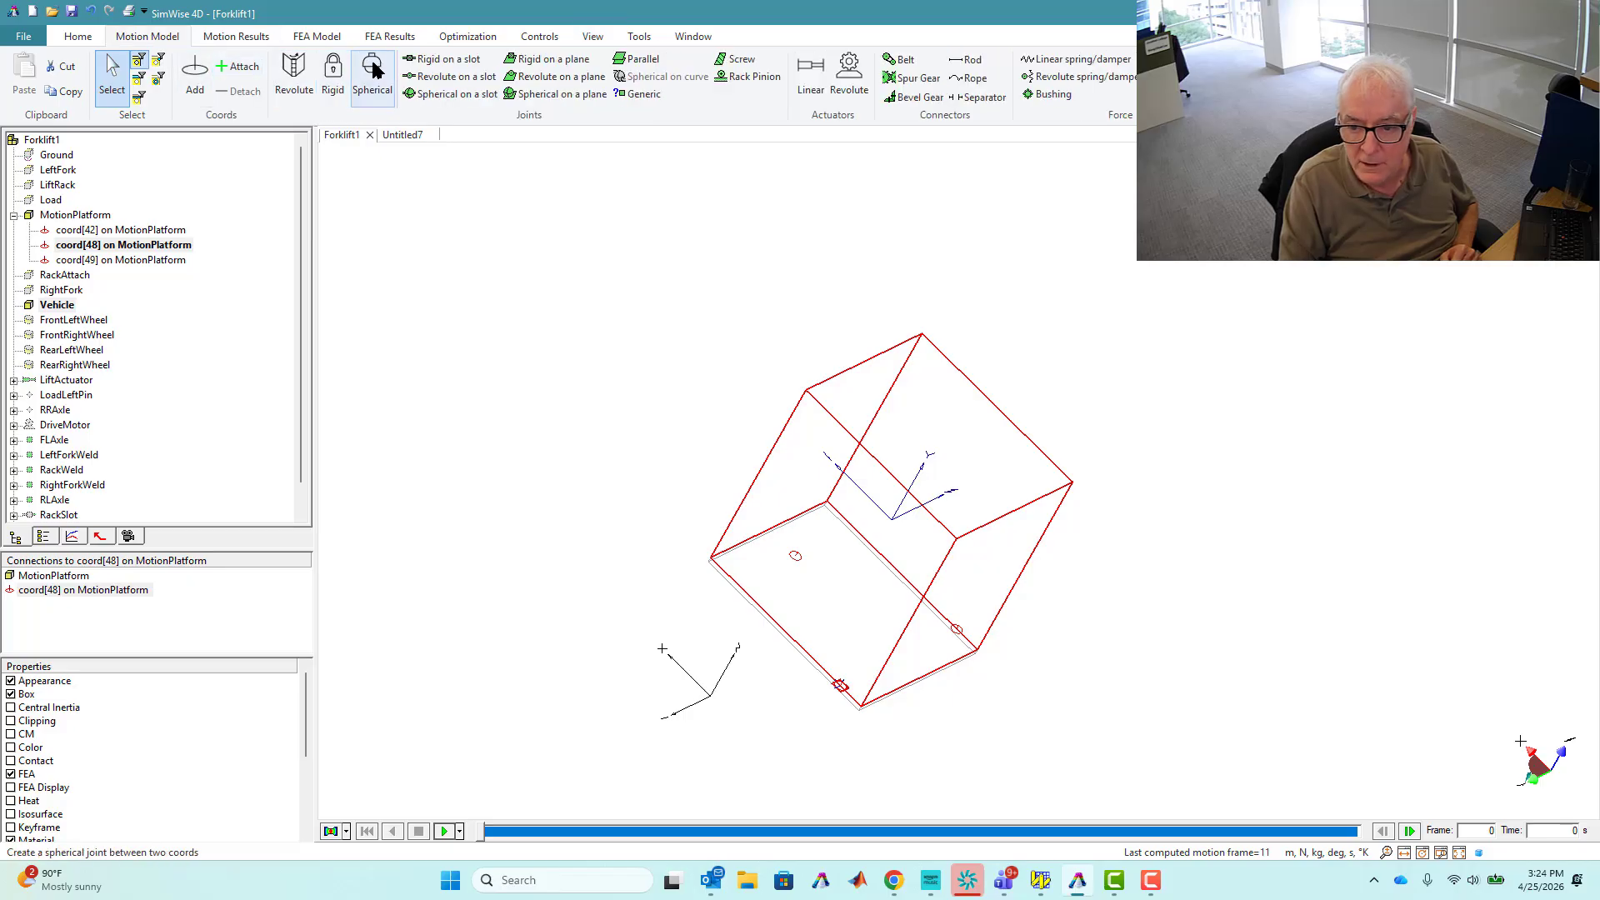
left_click(337, 75)
left_click(412, 293)
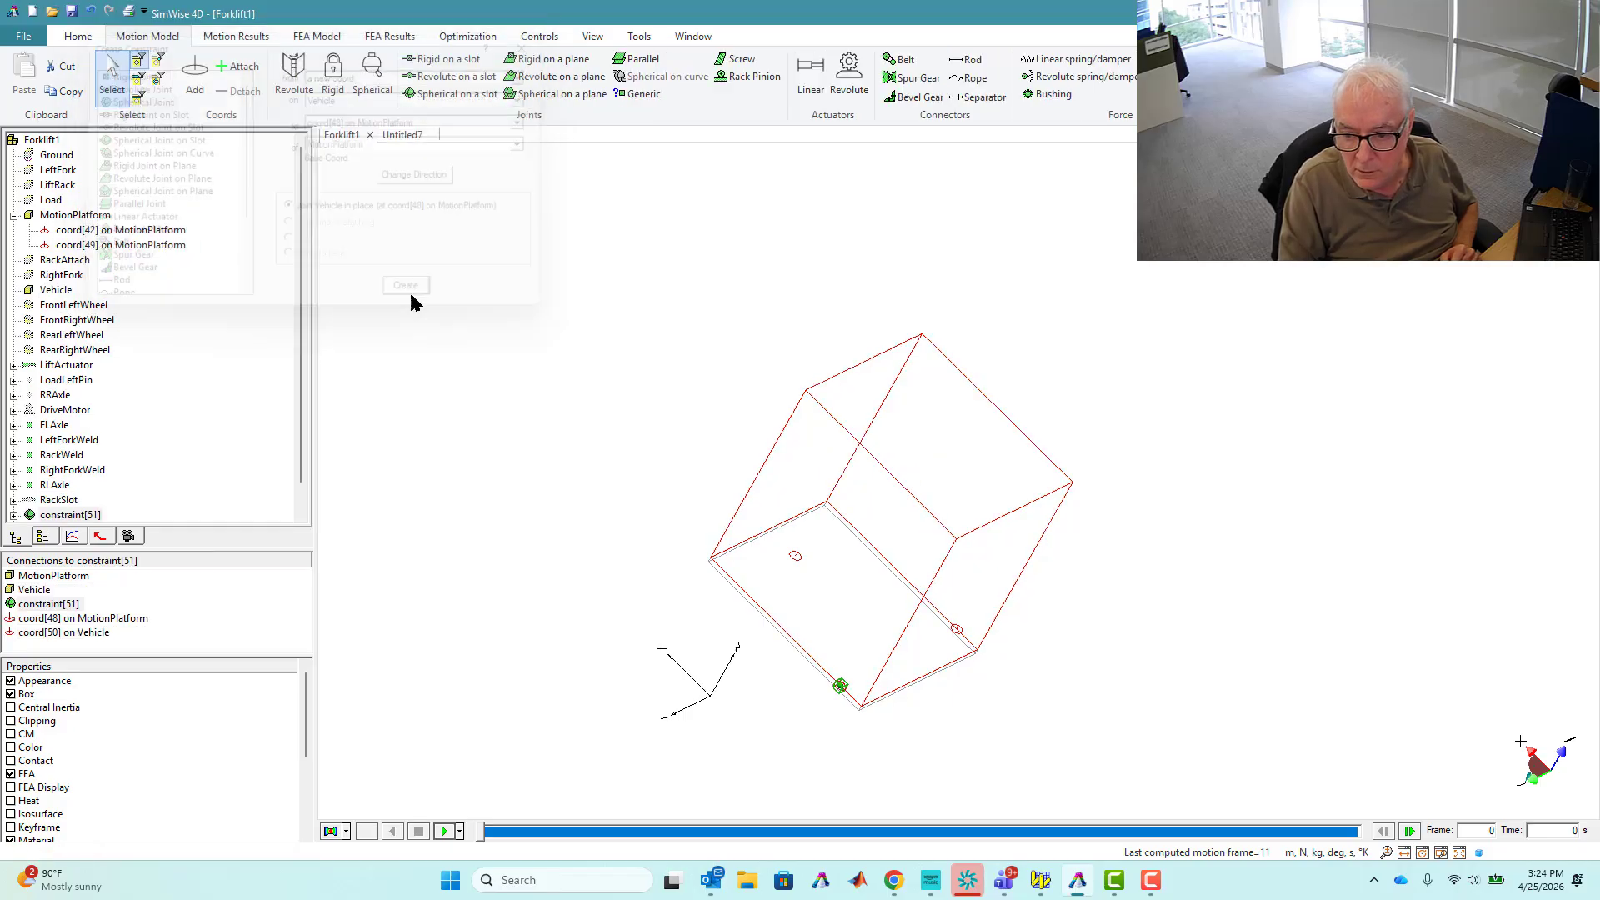
Create a rigid joint between coord[49] on MotionPlatform and the Vehicle body, joining the vehicle in place
left_click(955, 630)
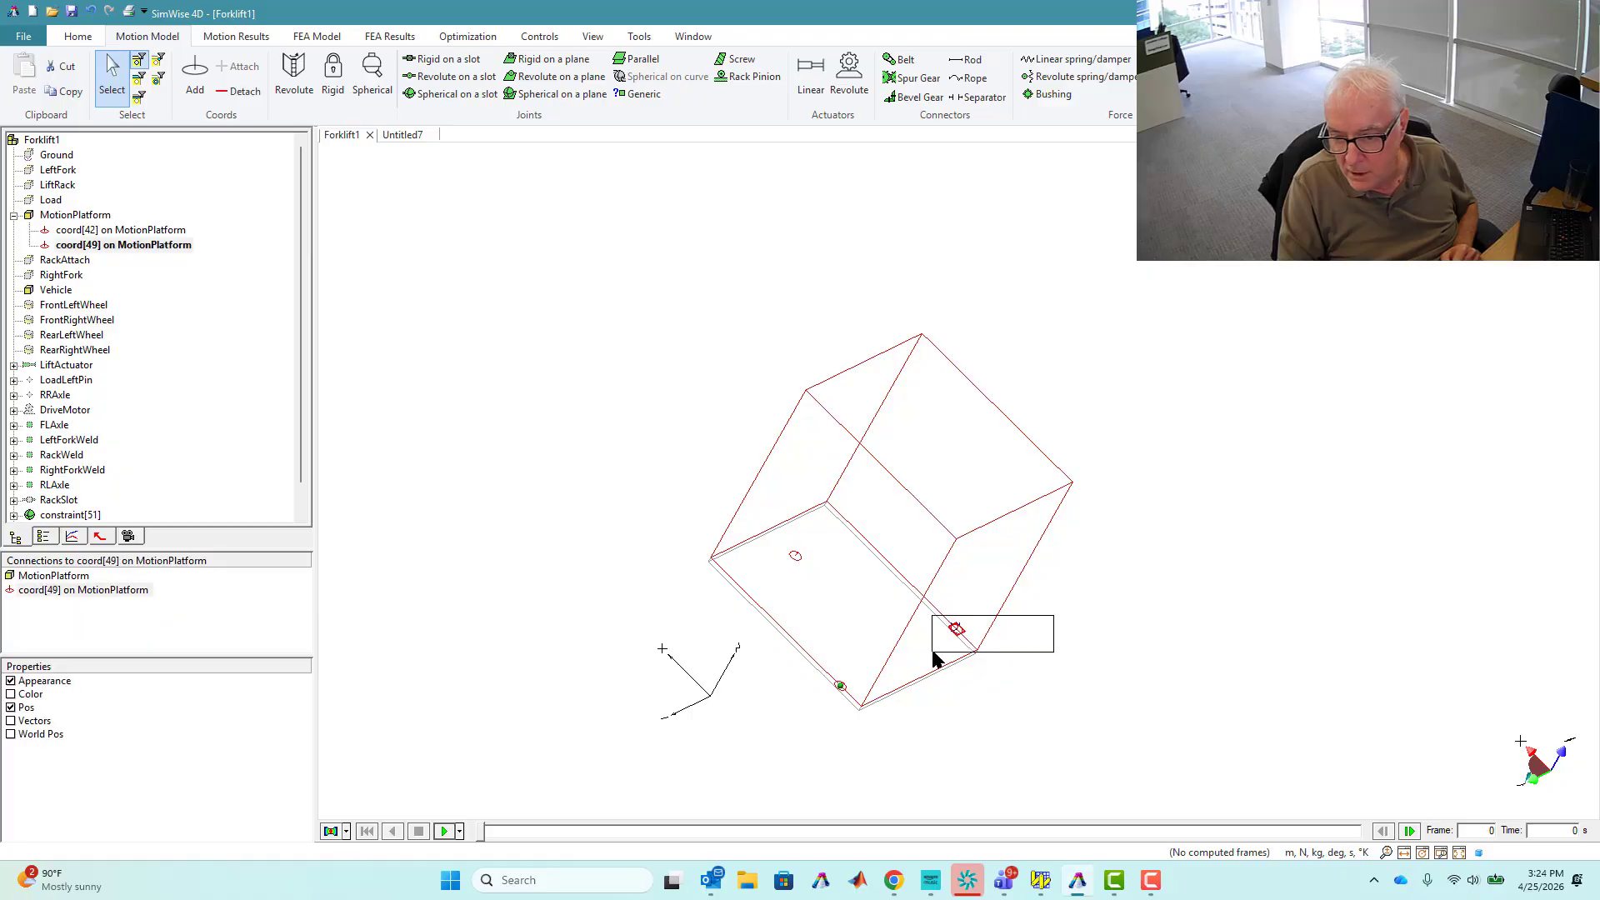
left_click(900, 487)
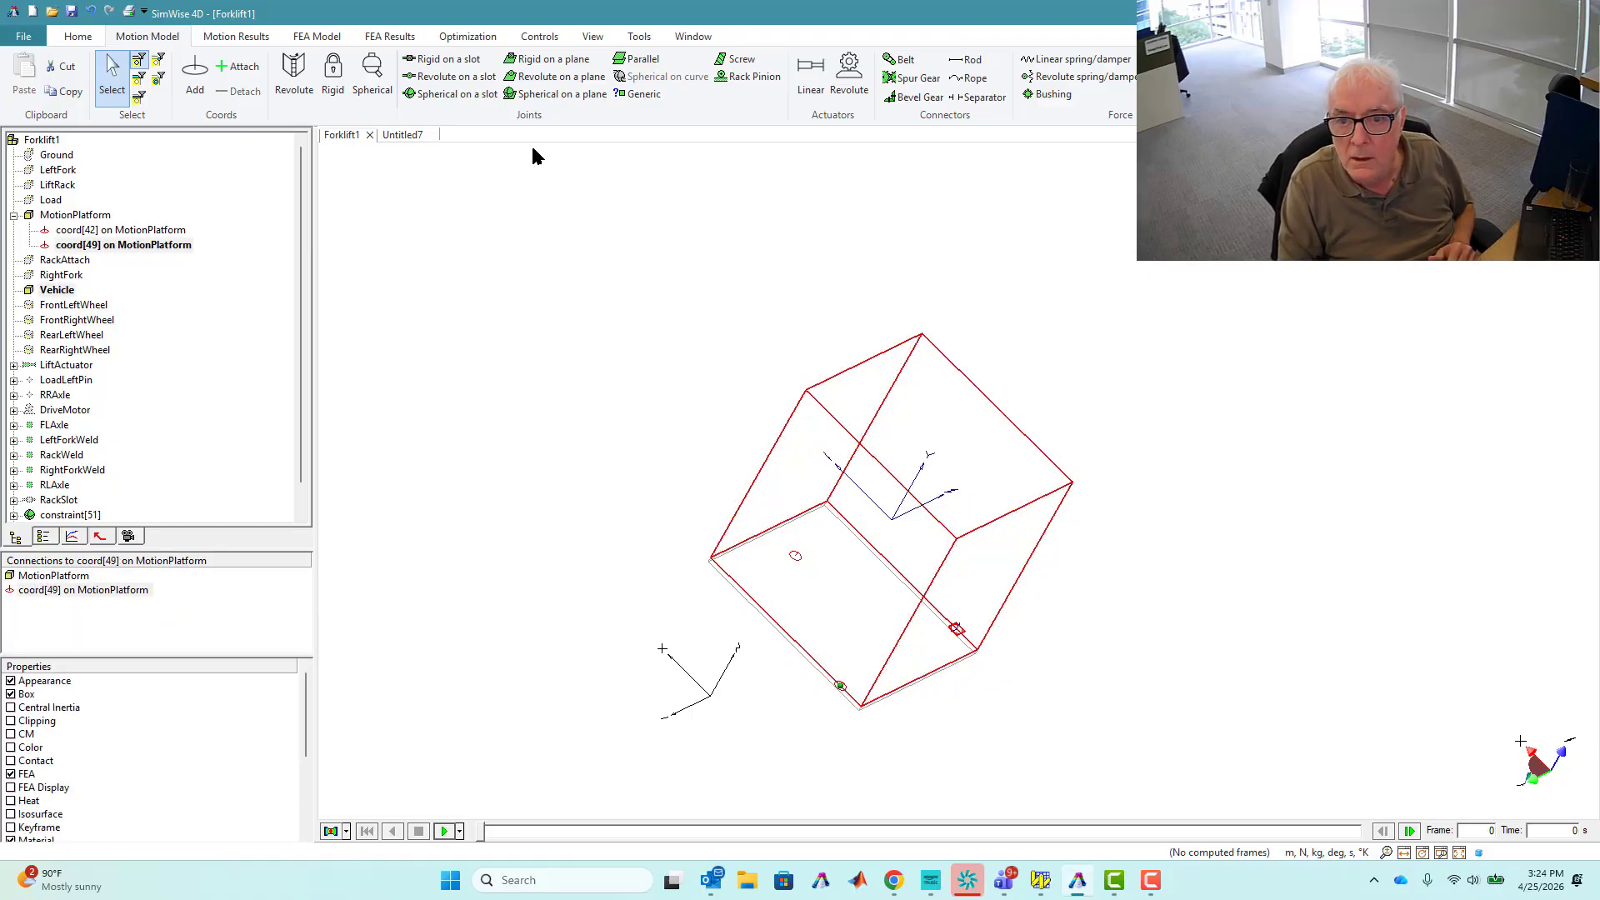
left_click(332, 74)
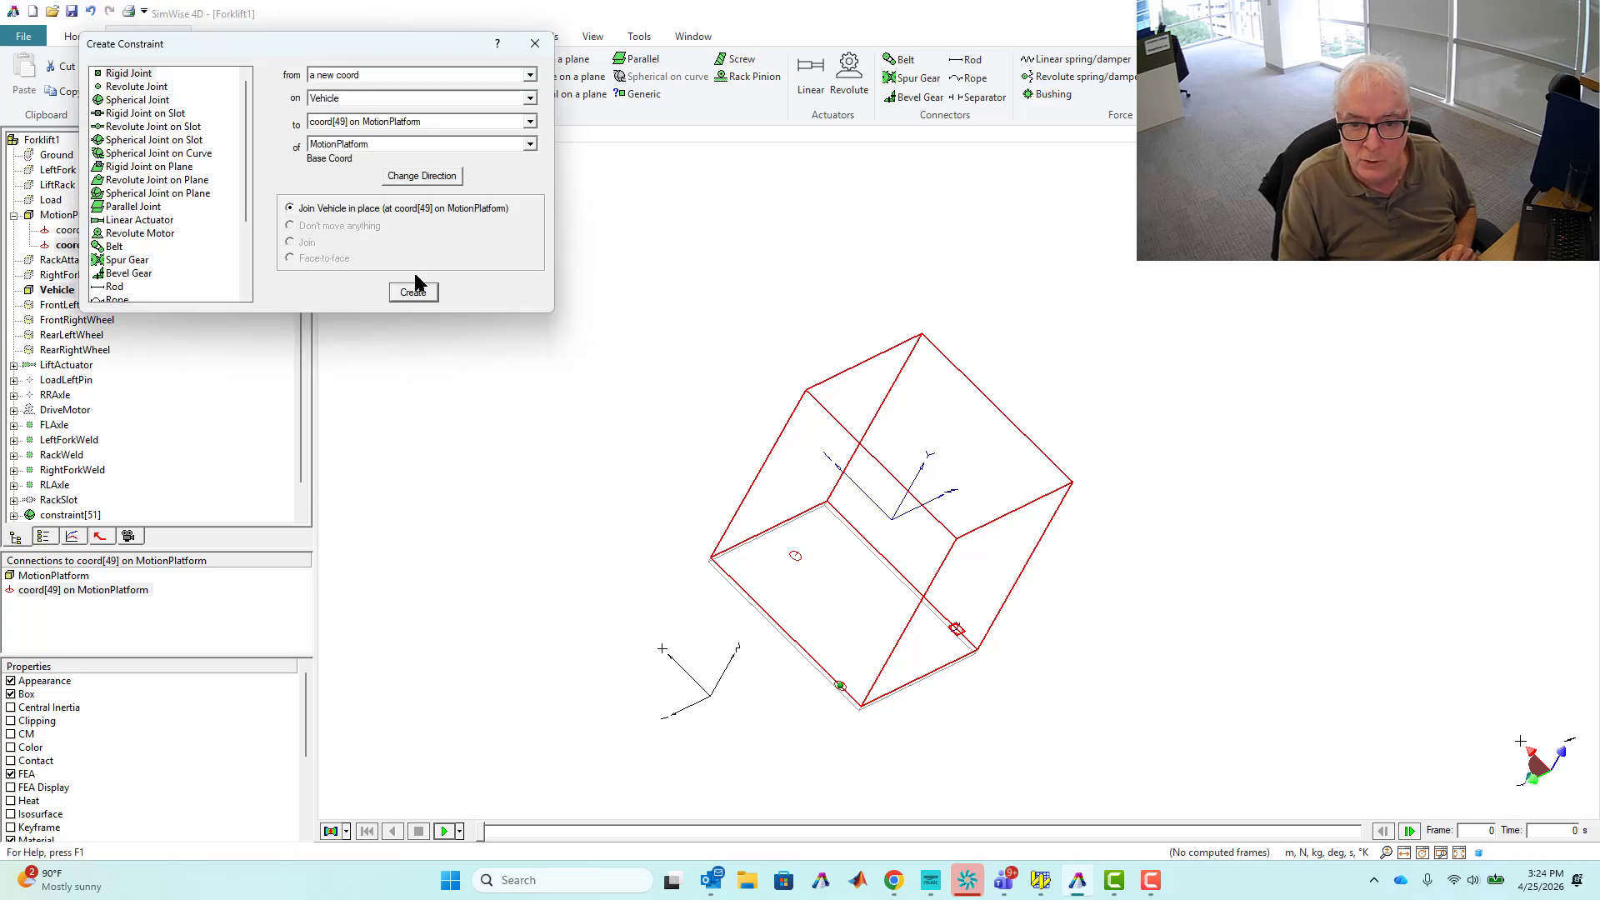
left_click(414, 291)
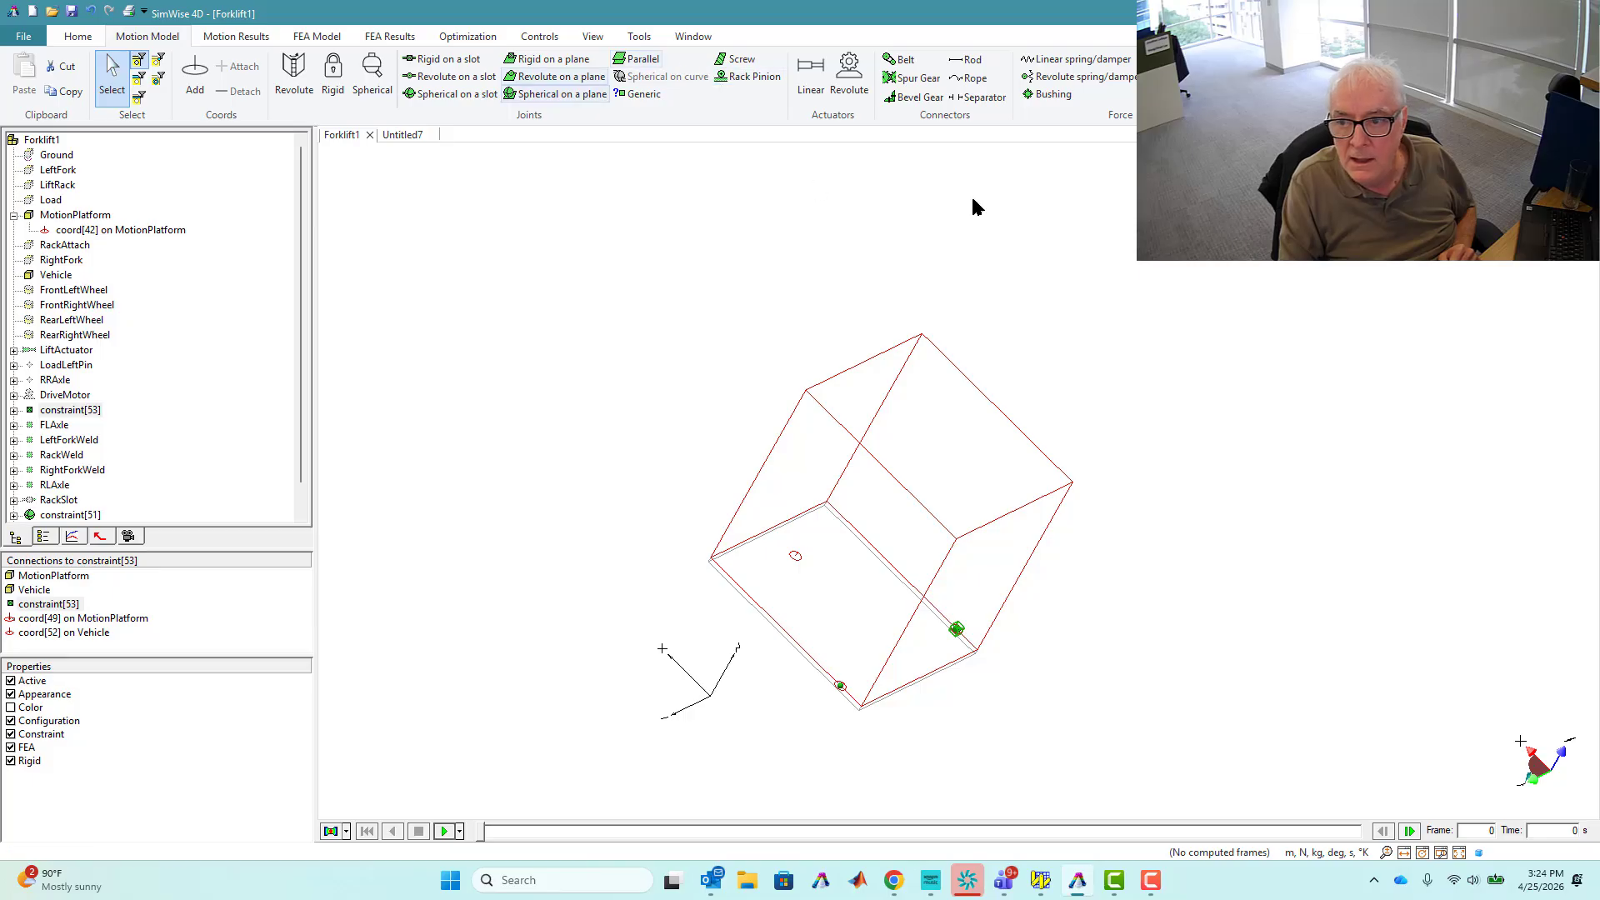
Change the rigid joint at coord[49] to rotate around all axes and slide along Y
left_click(593, 37)
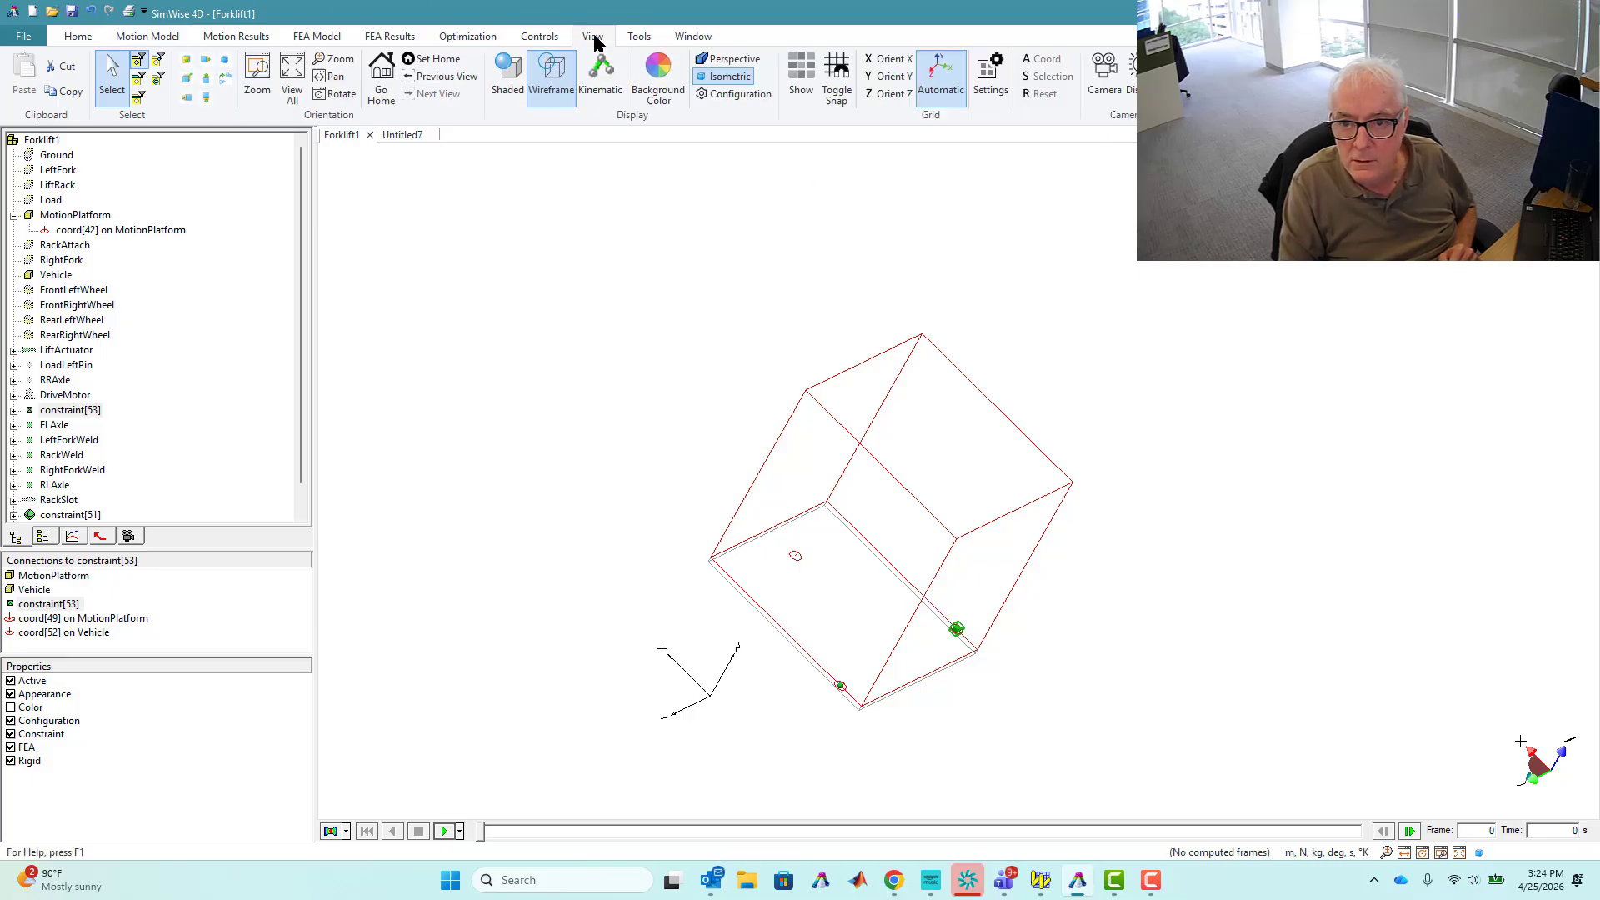
left_click(265, 62)
left_click_drag(1047, 594, 910, 685)
double_click(819, 477)
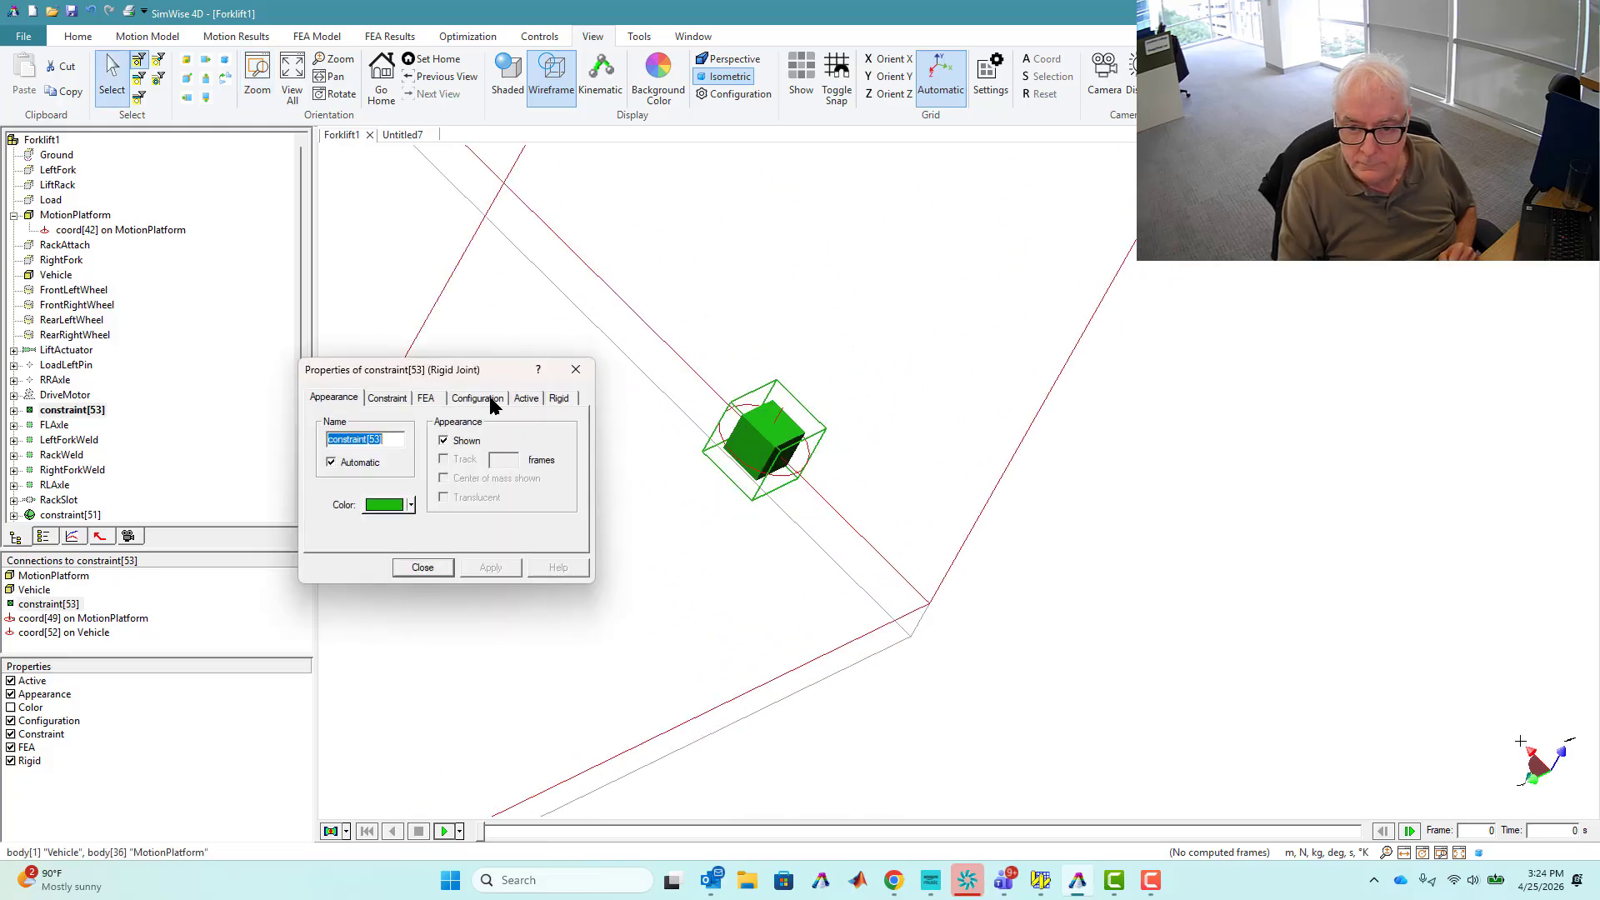
left_click(388, 400)
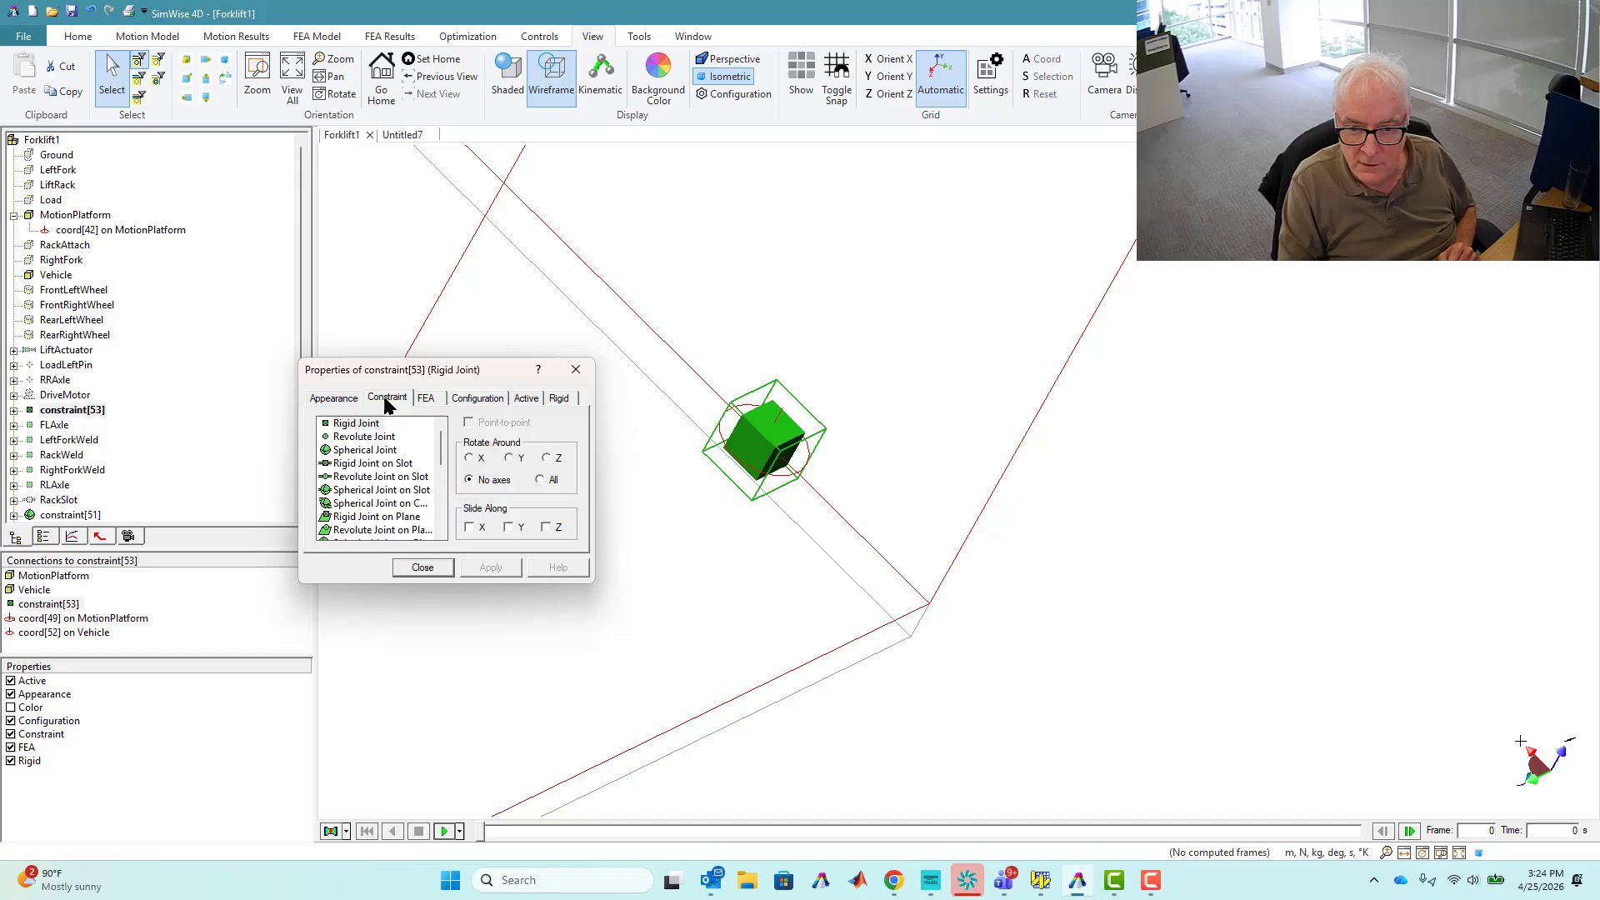
left_click(541, 481)
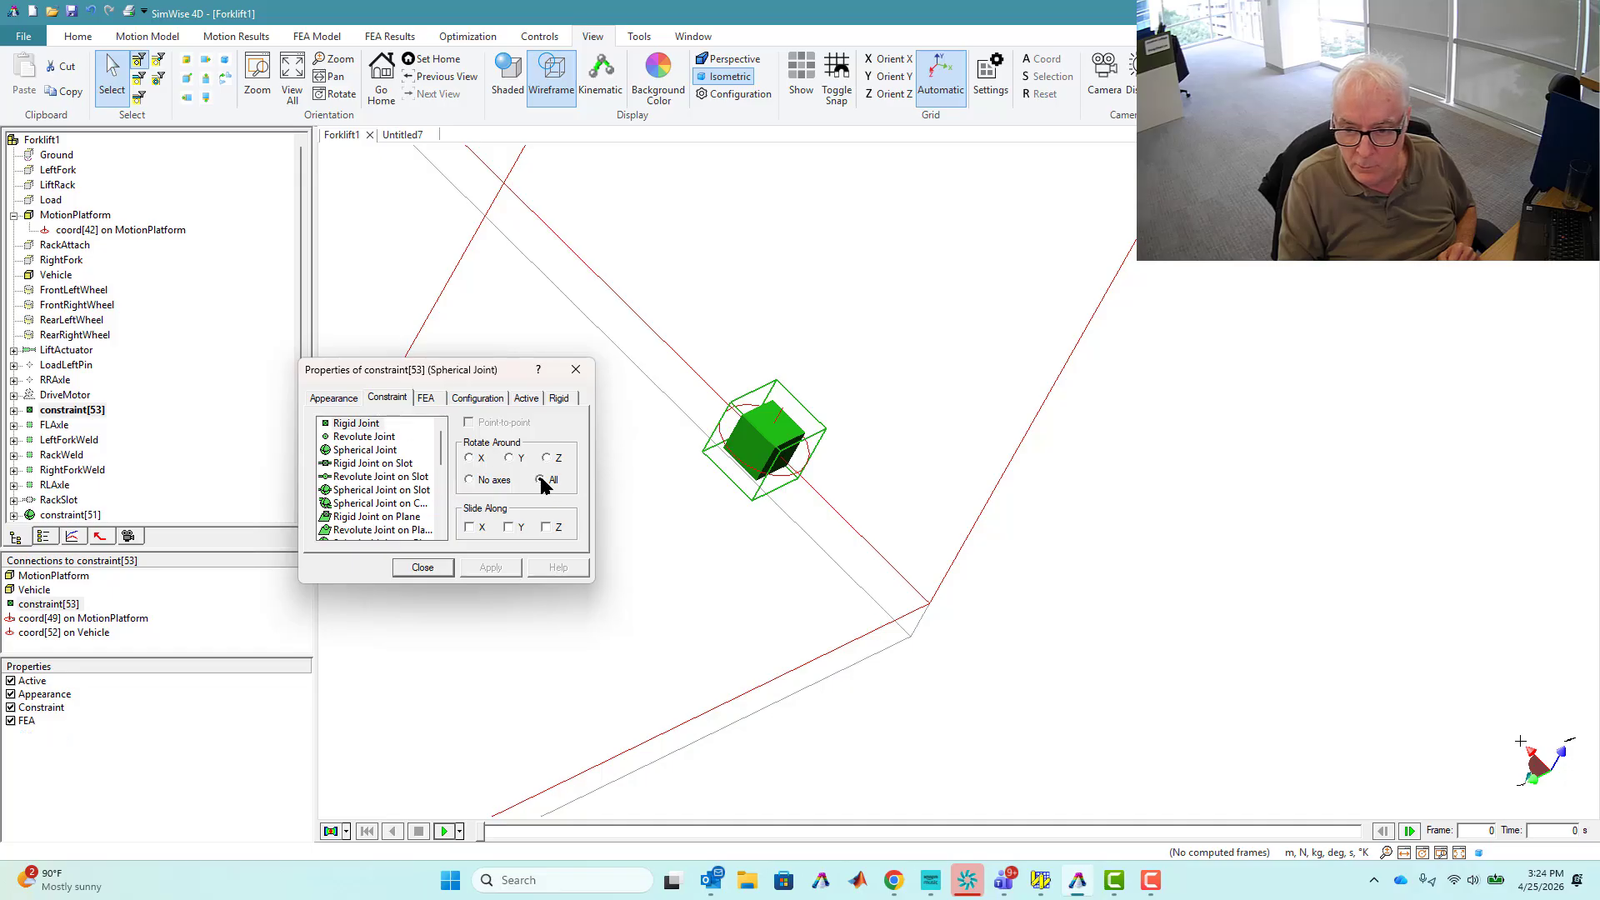
left_click(510, 528)
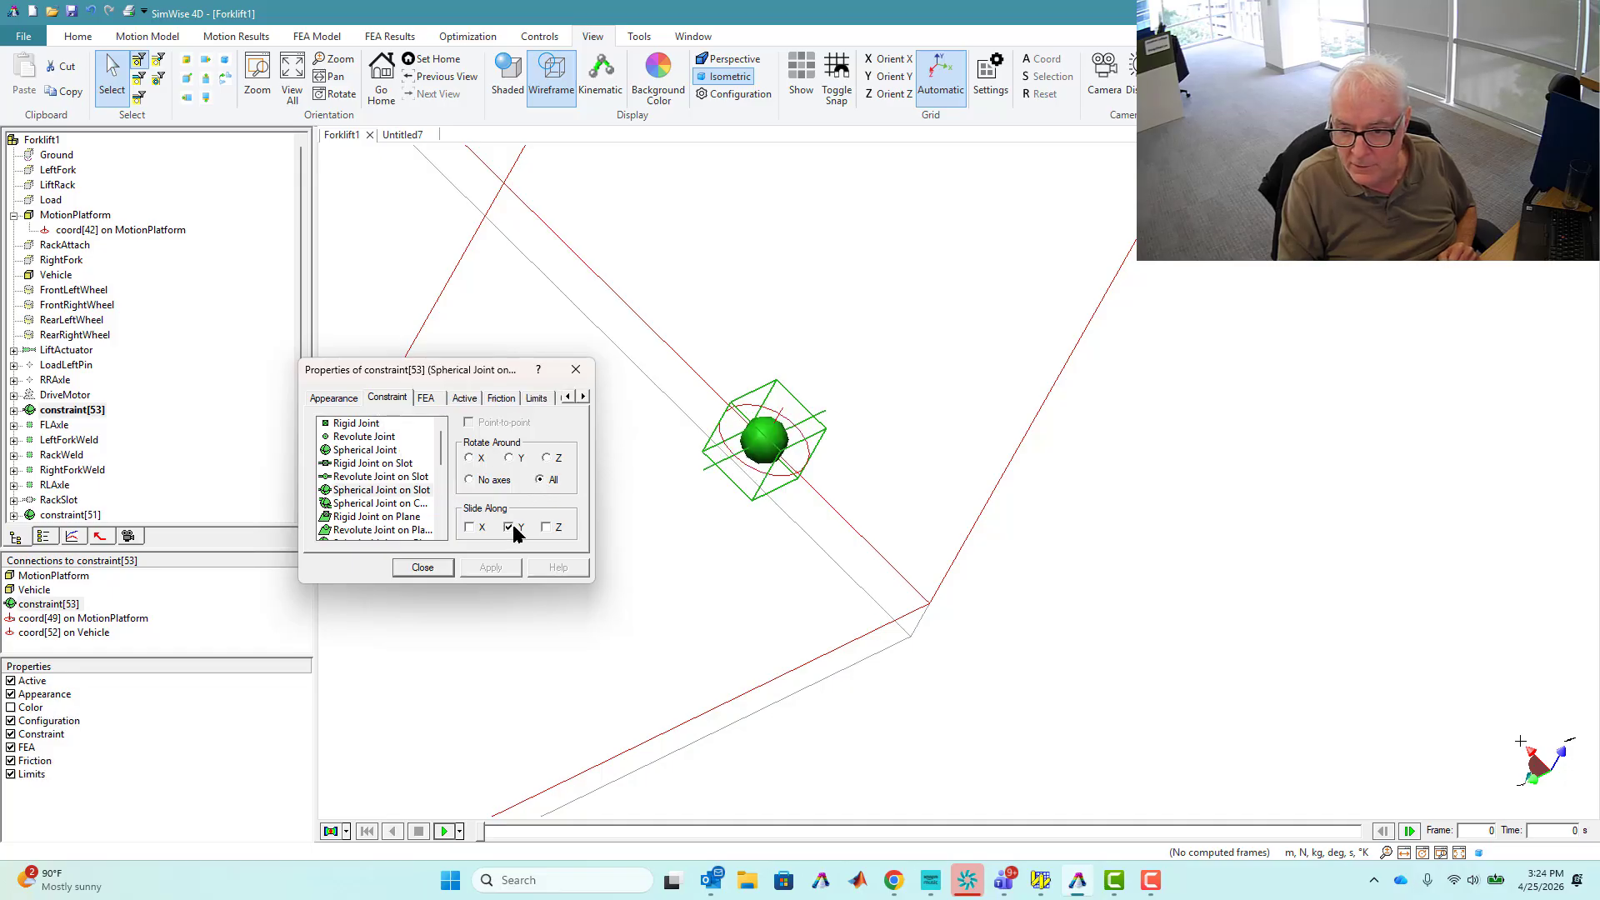
left_click(429, 566)
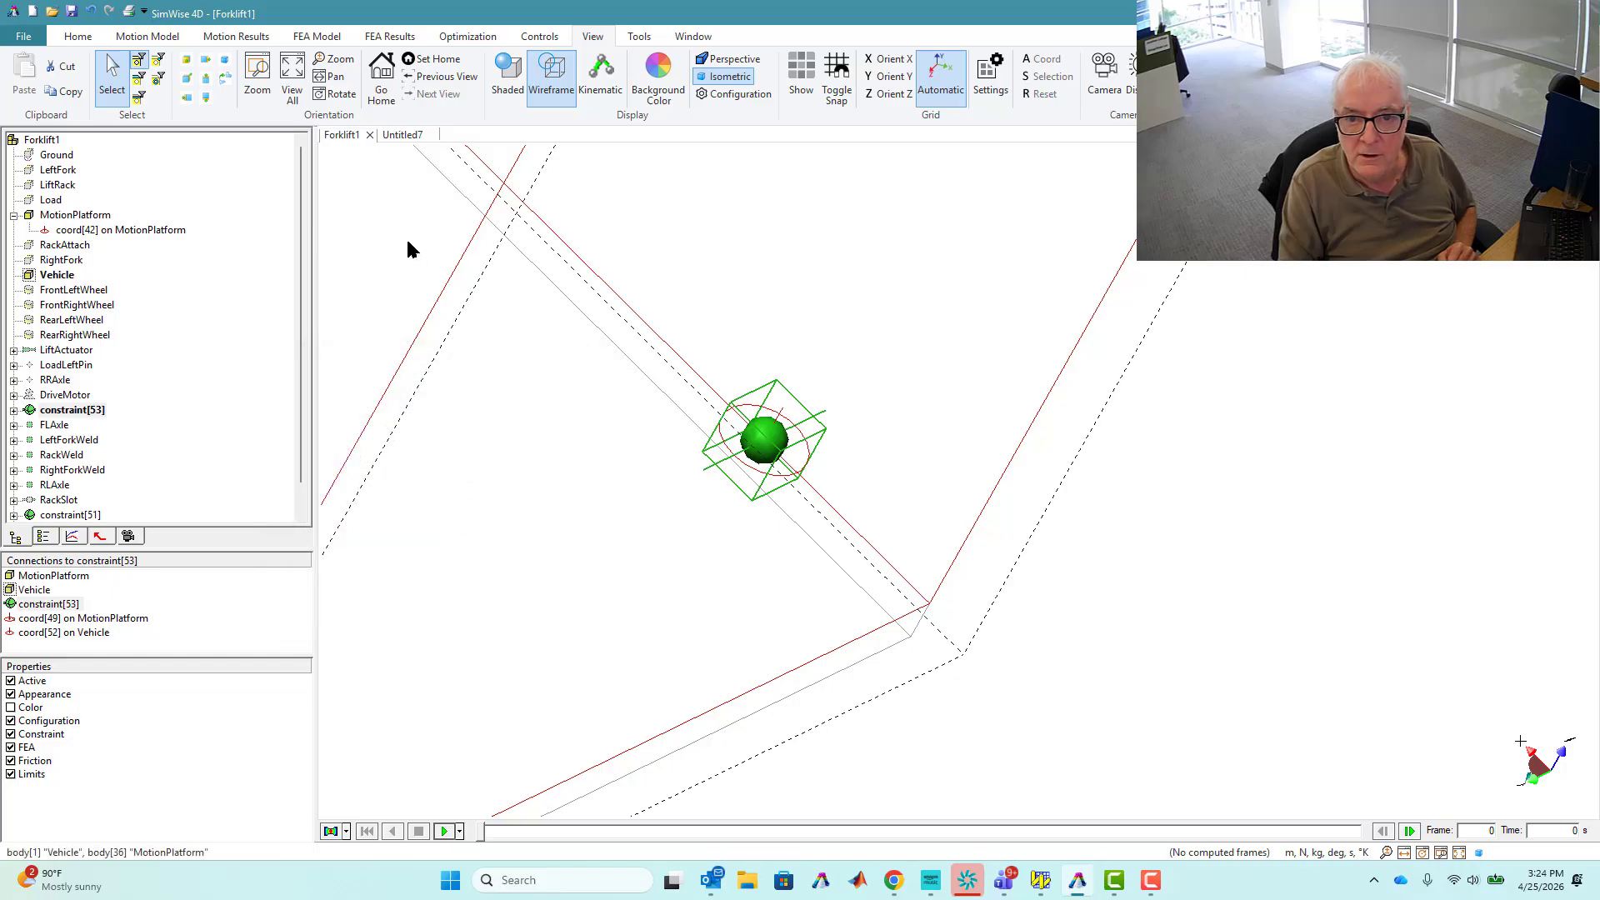
Create a rigid joint between coord[42] on MotionPlatform and the Vehicle body, joining the vehicle in place
left_click(292, 77)
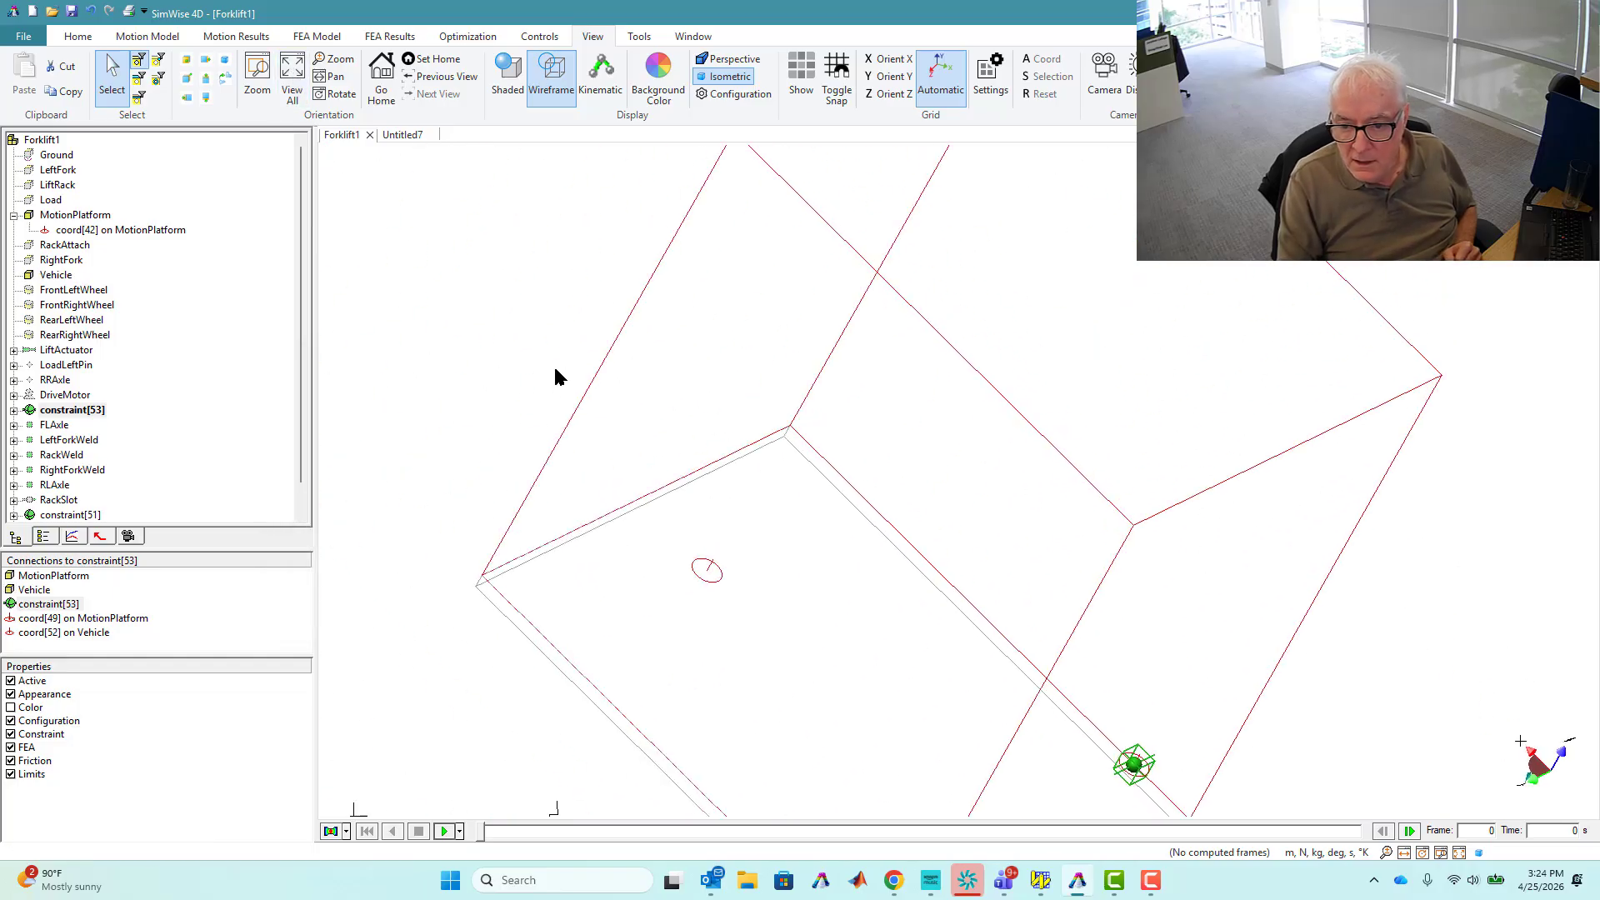
left_click(704, 575)
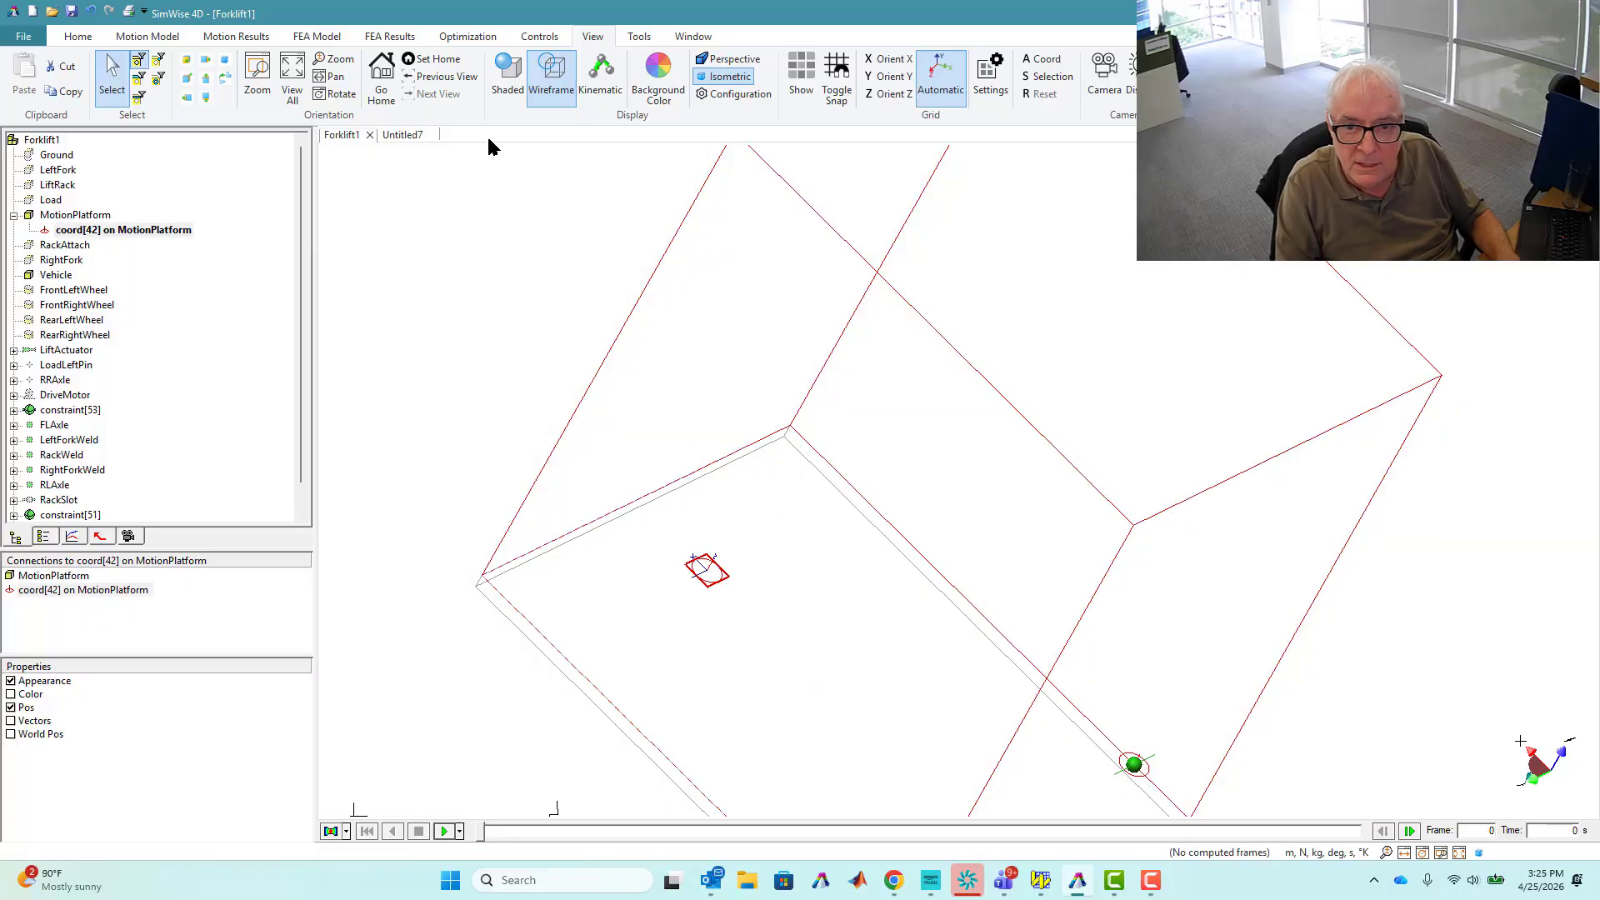
left_click(683, 343)
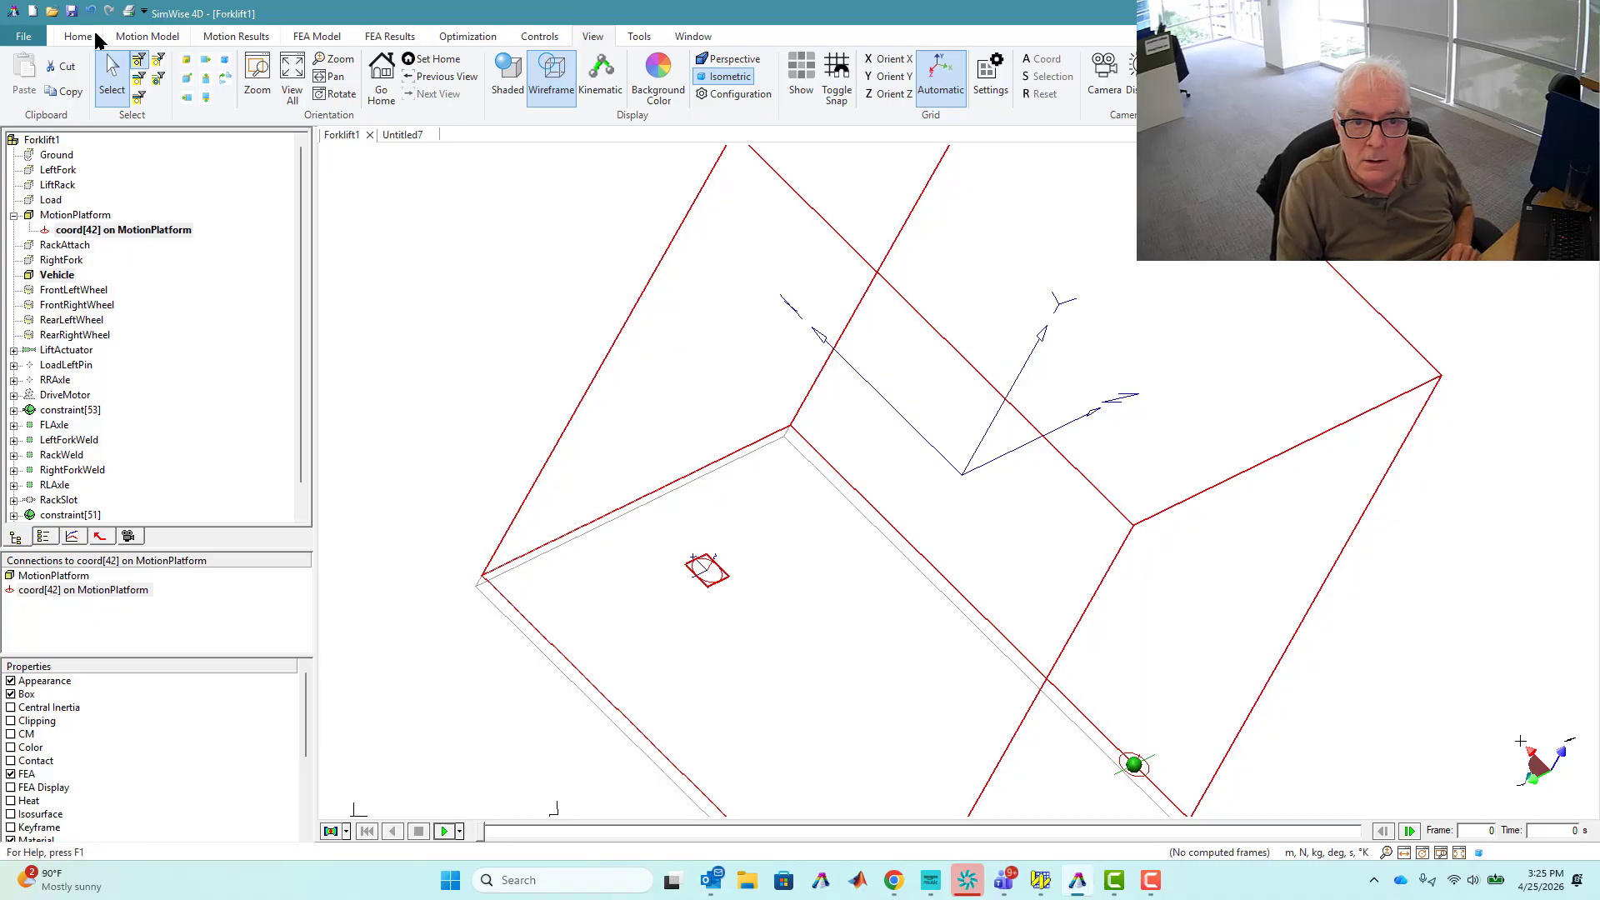
left_click(147, 36)
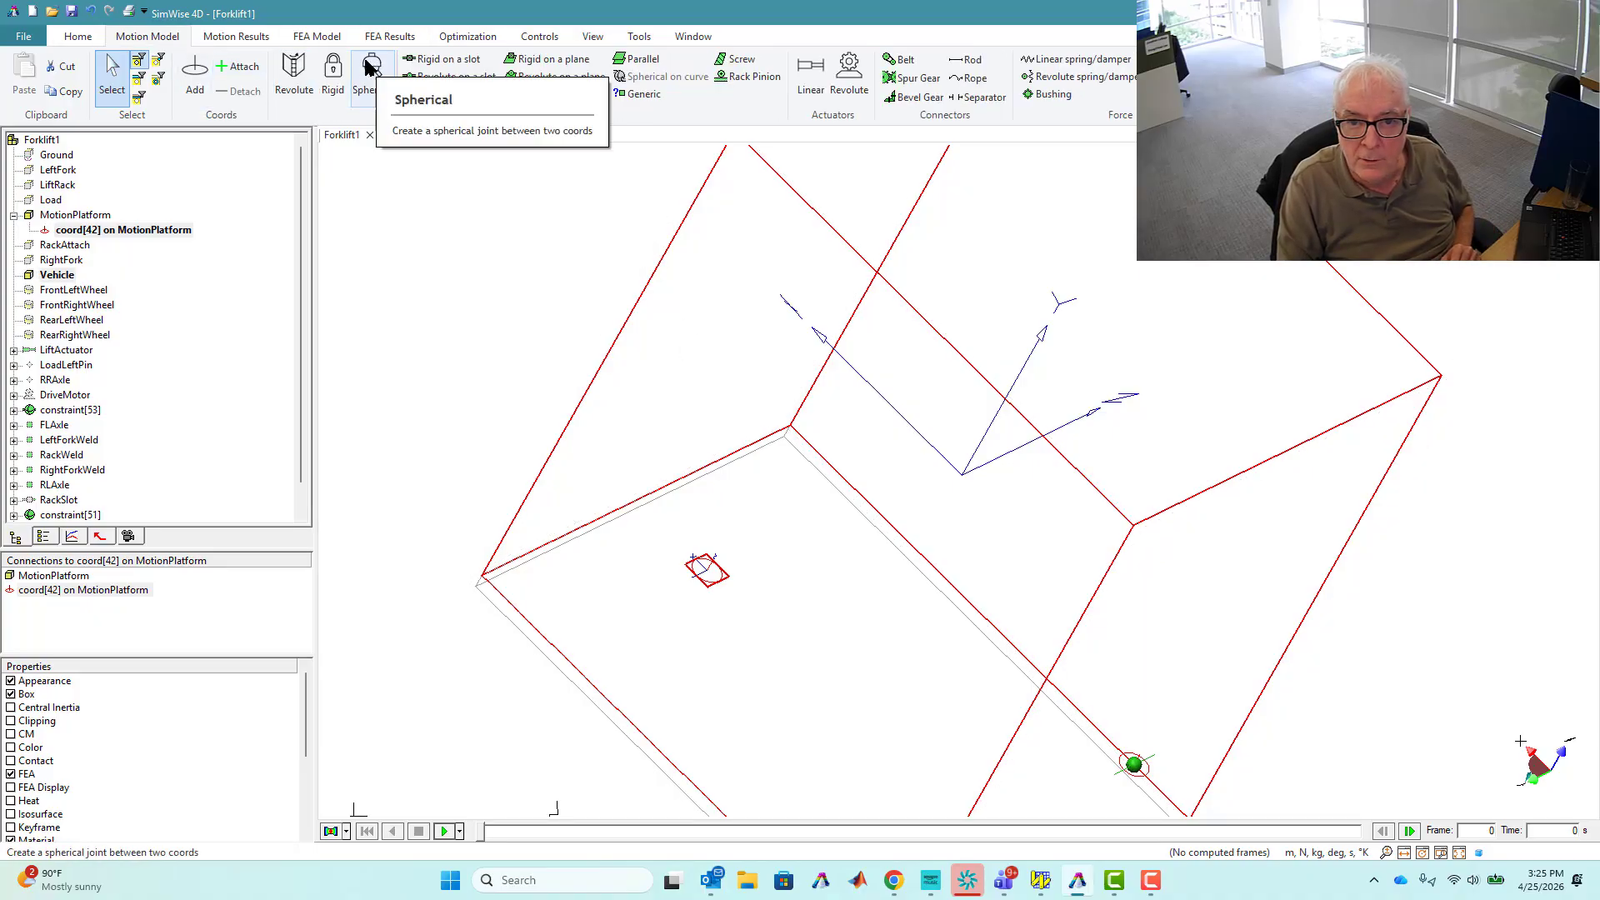
left_click(332, 70)
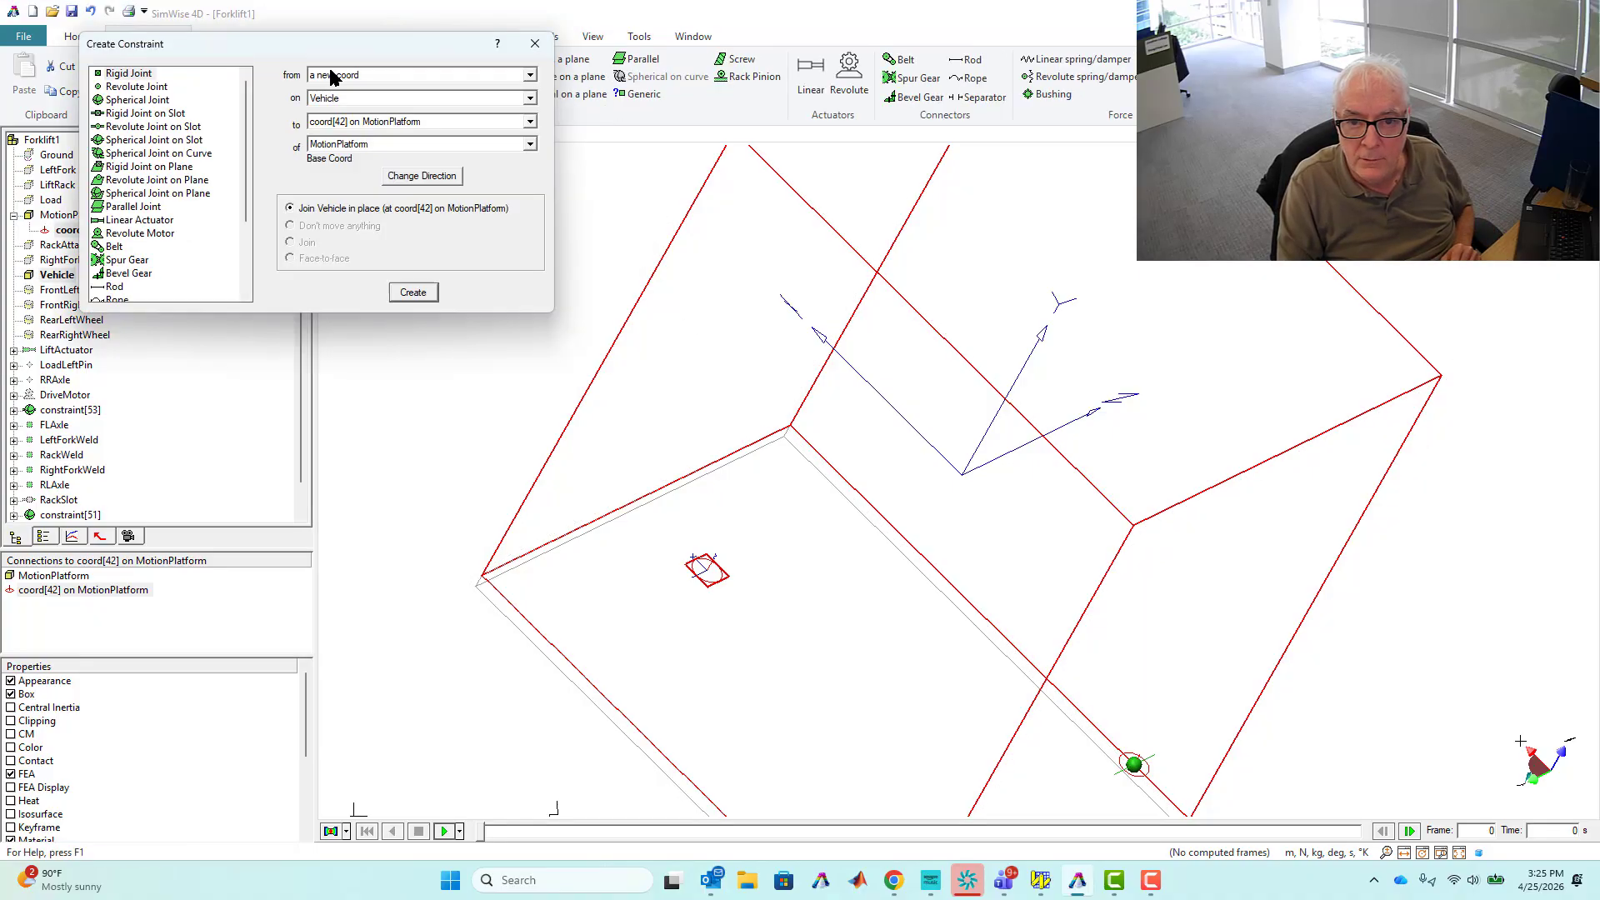
left_click(416, 293)
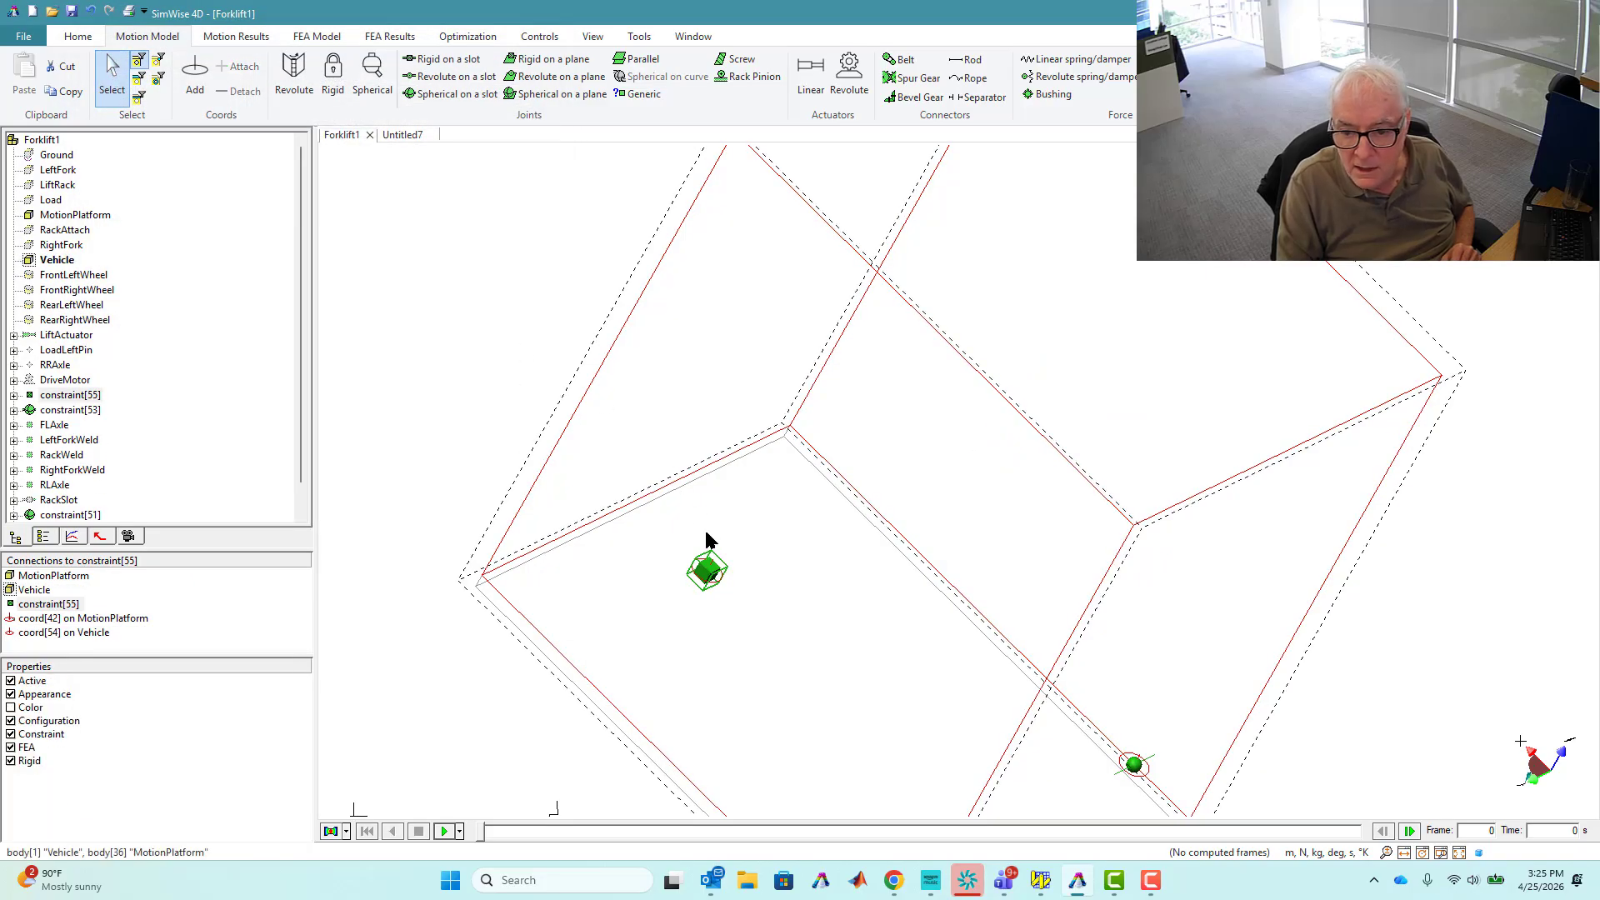
Change the rigid joint at coord[42] to rotate around all axes and slide along both X and Y
scroll(704, 563, "up", 5)
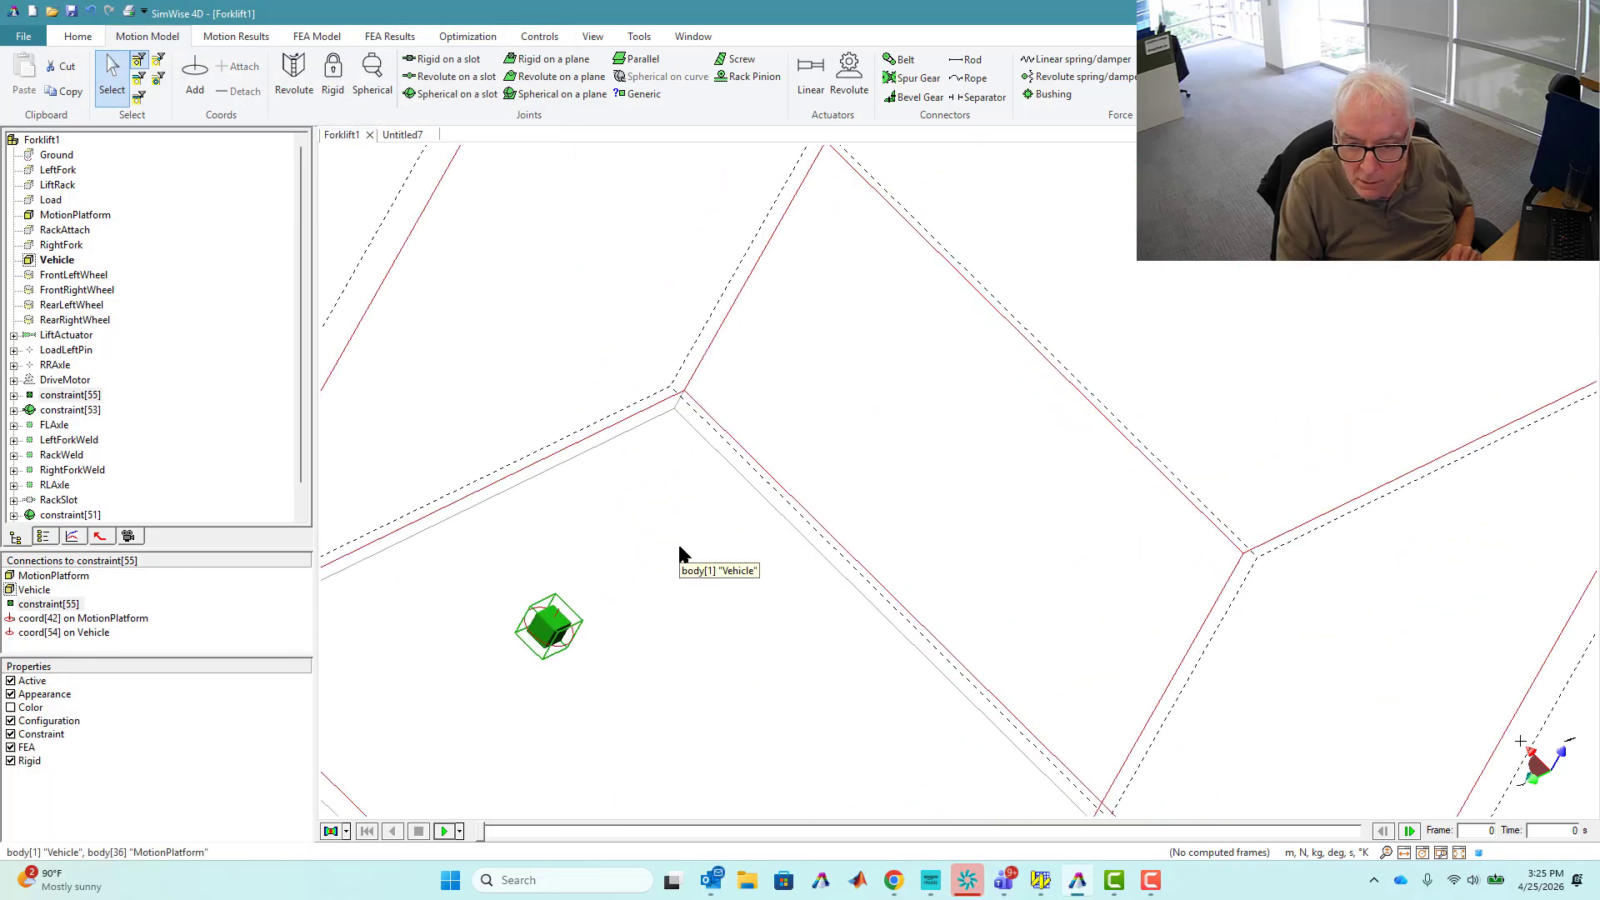
left_click(554, 625)
double_click(554, 625)
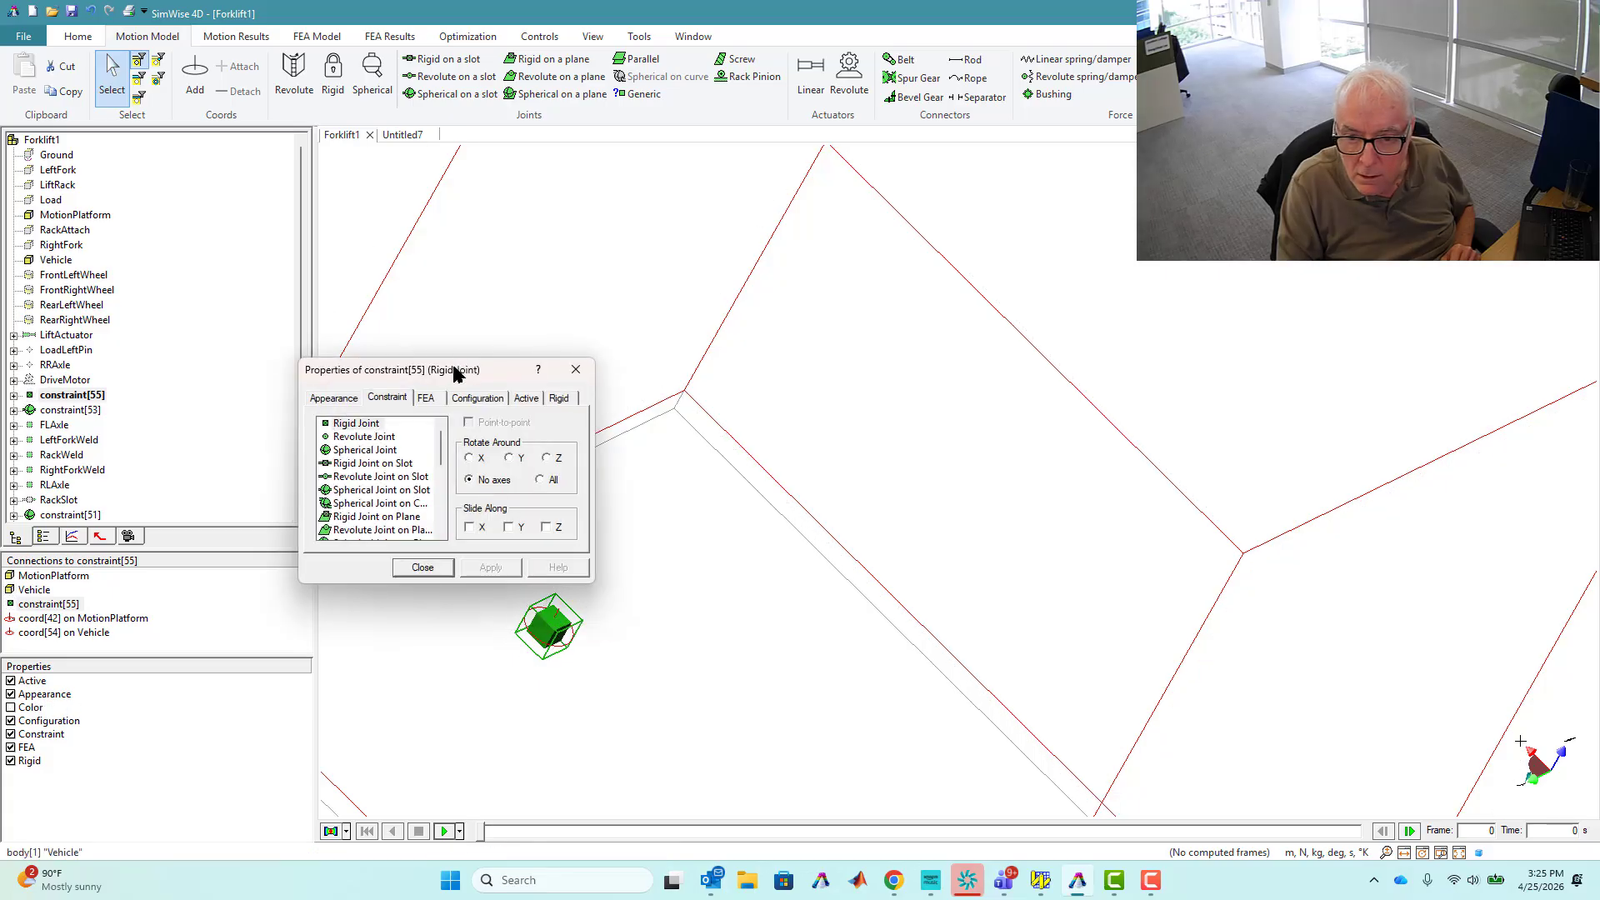
left_click_drag(457, 367, 375, 306)
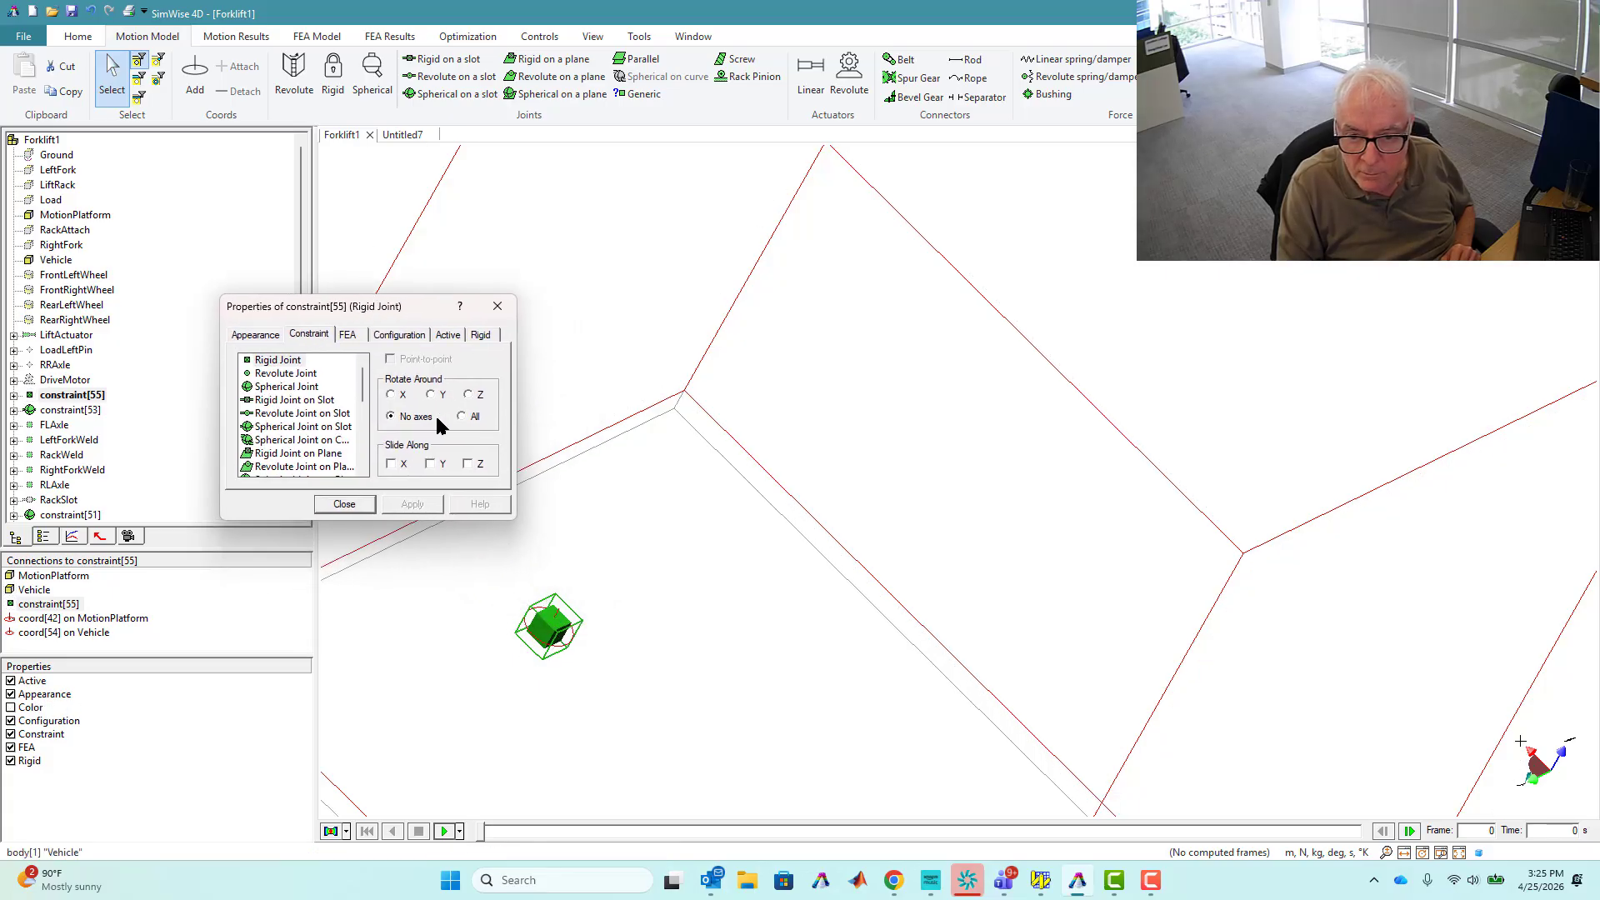
left_click(462, 417)
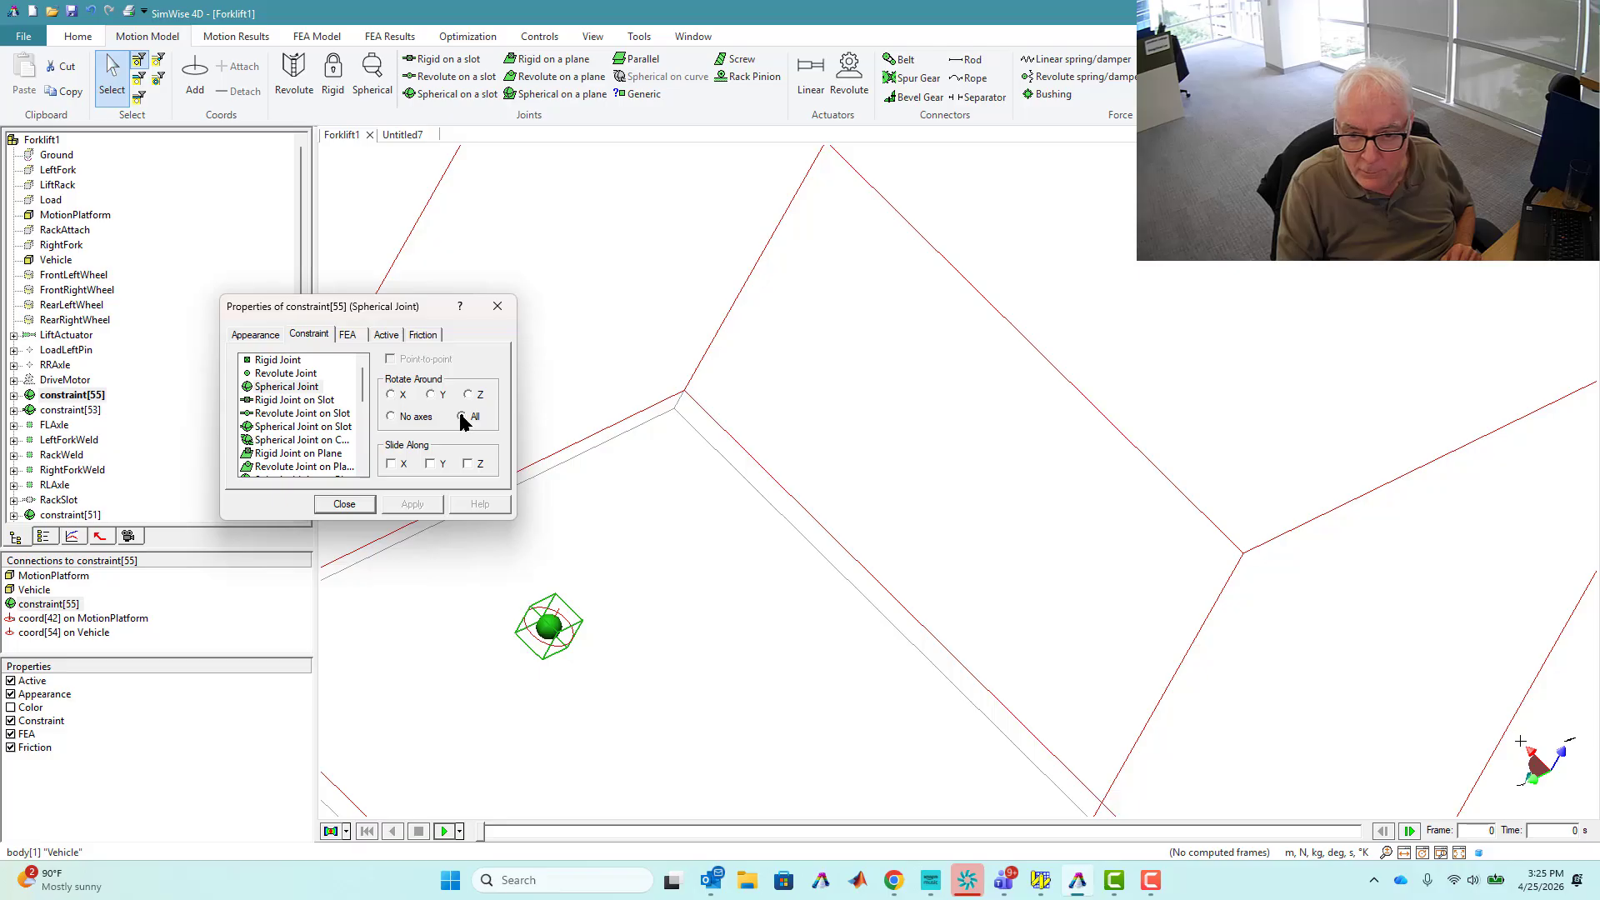
left_click(392, 463)
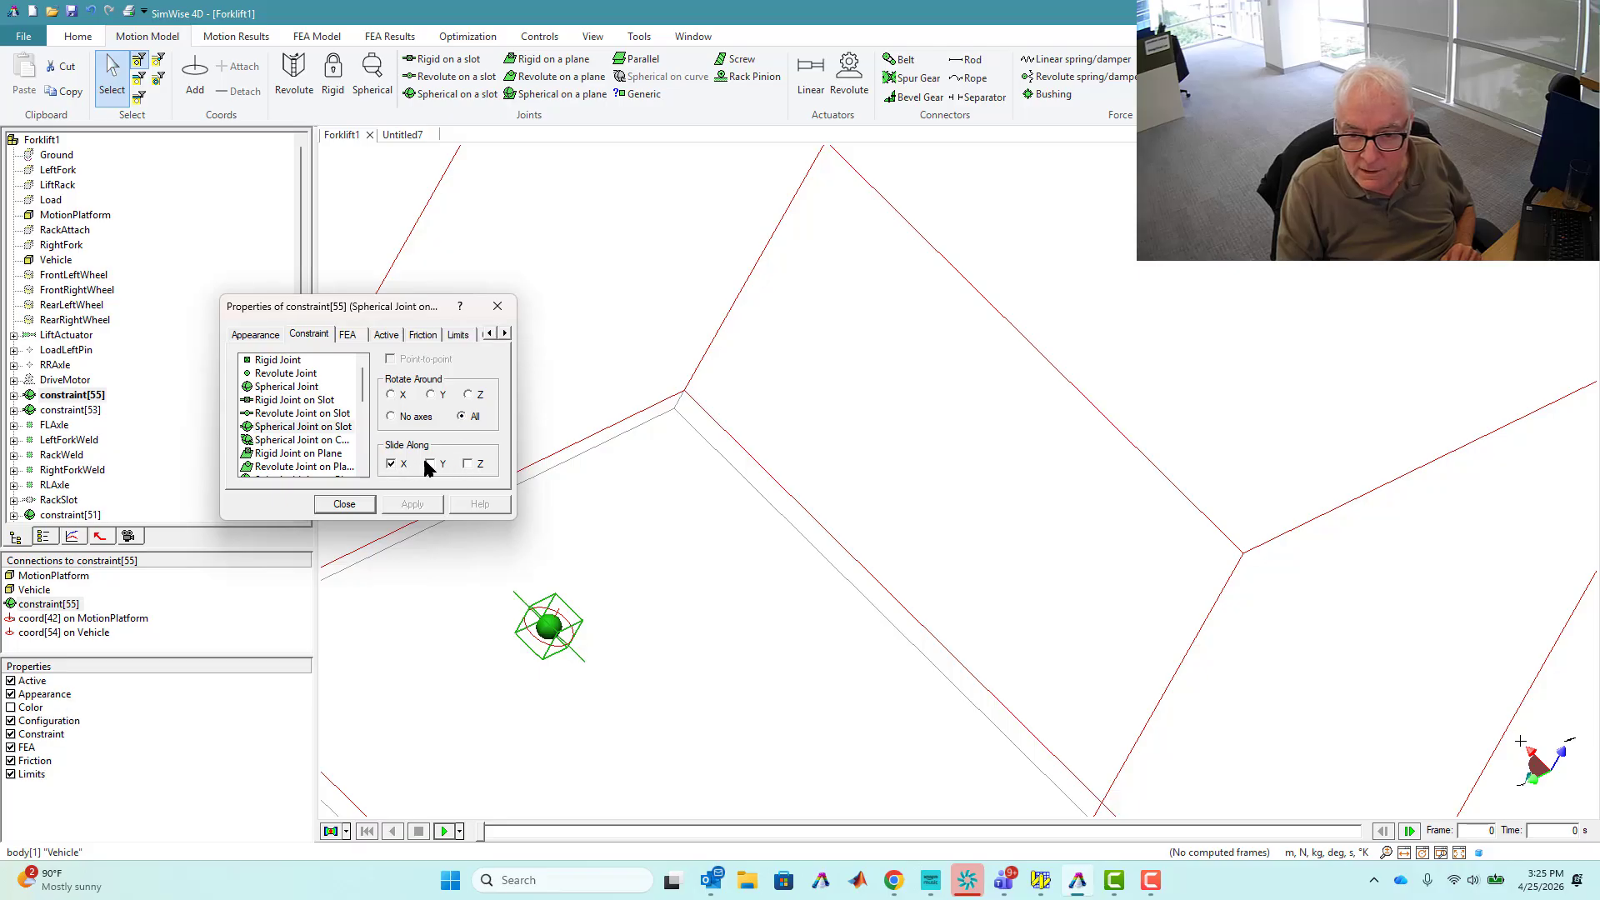
left_click(430, 463)
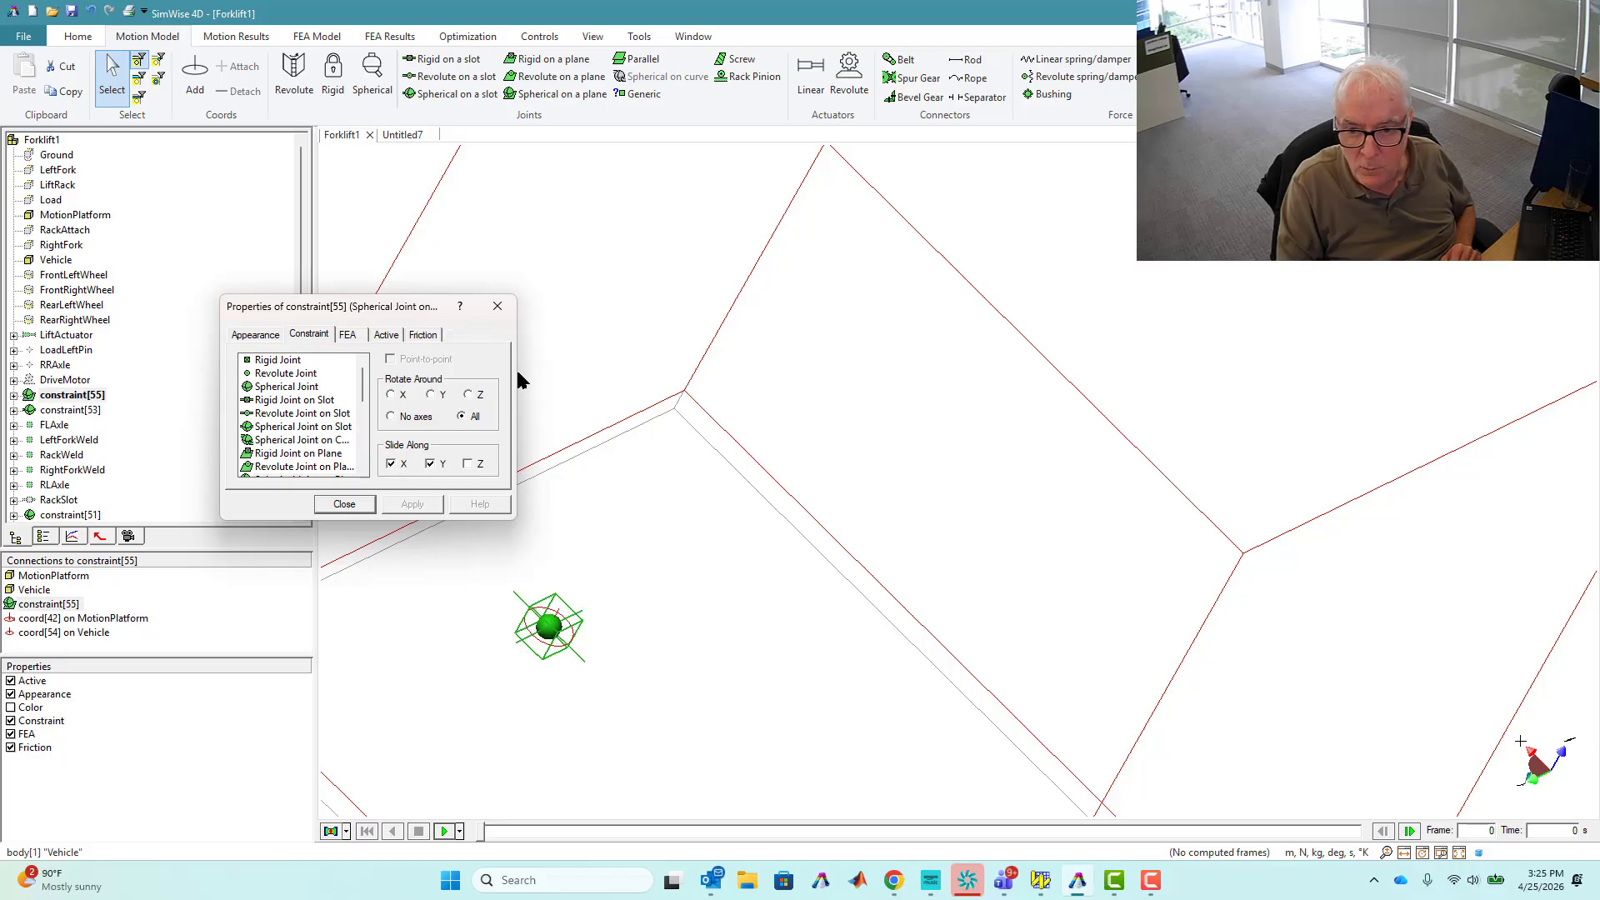
left_click(497, 306)
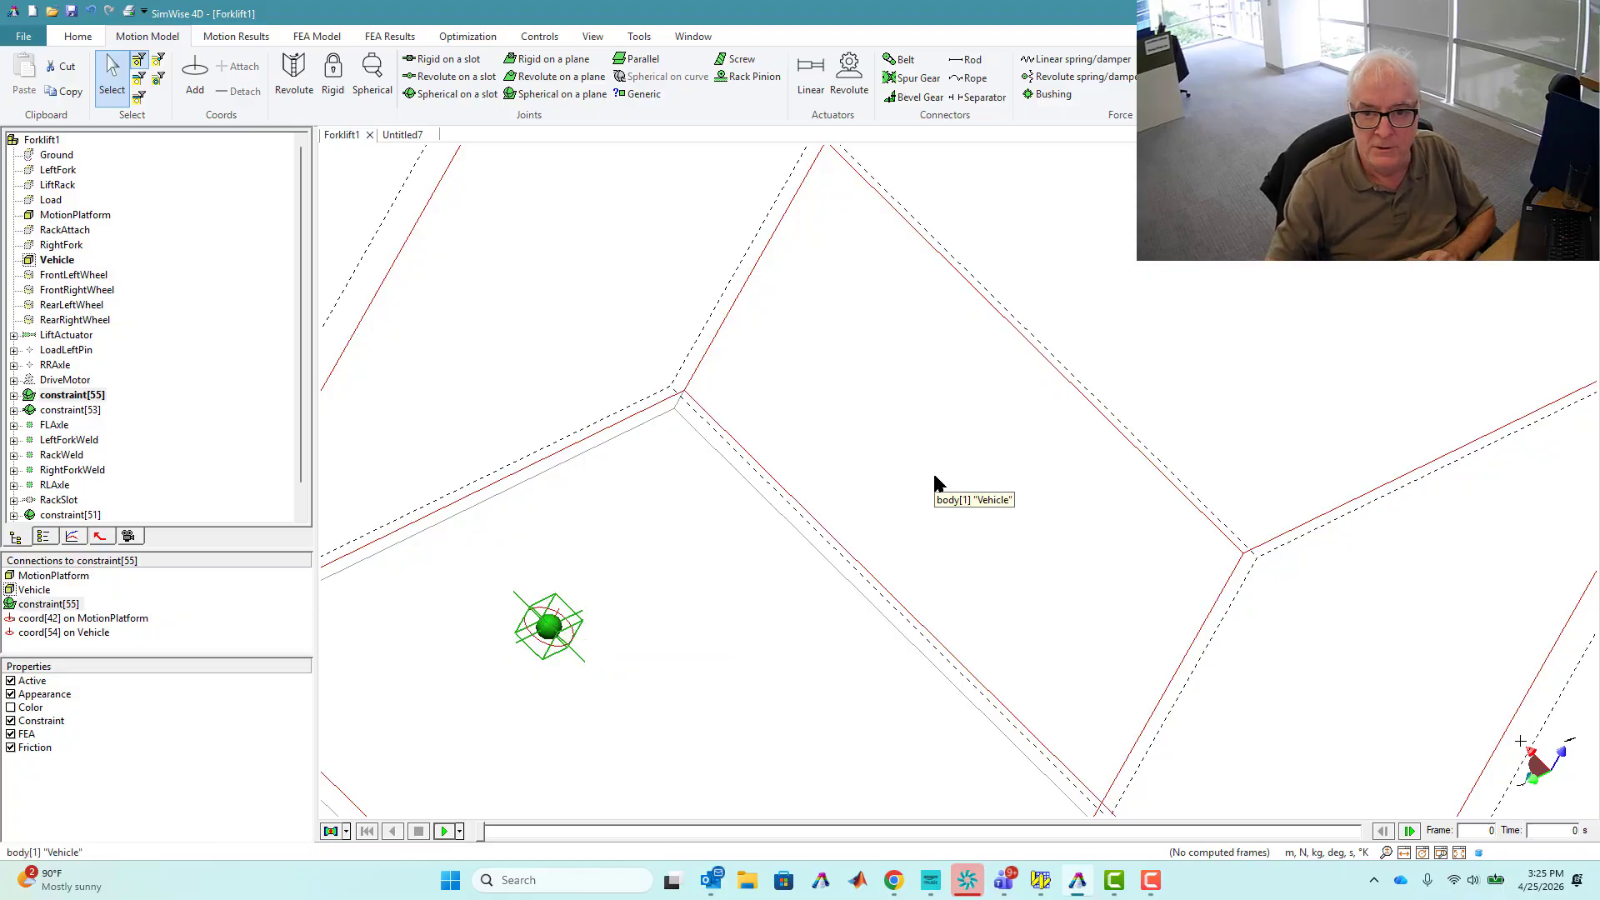
Check the joints between MotionPlatform and the vehicle from several angles, and hide the Vehicle body
right_click(372, 192)
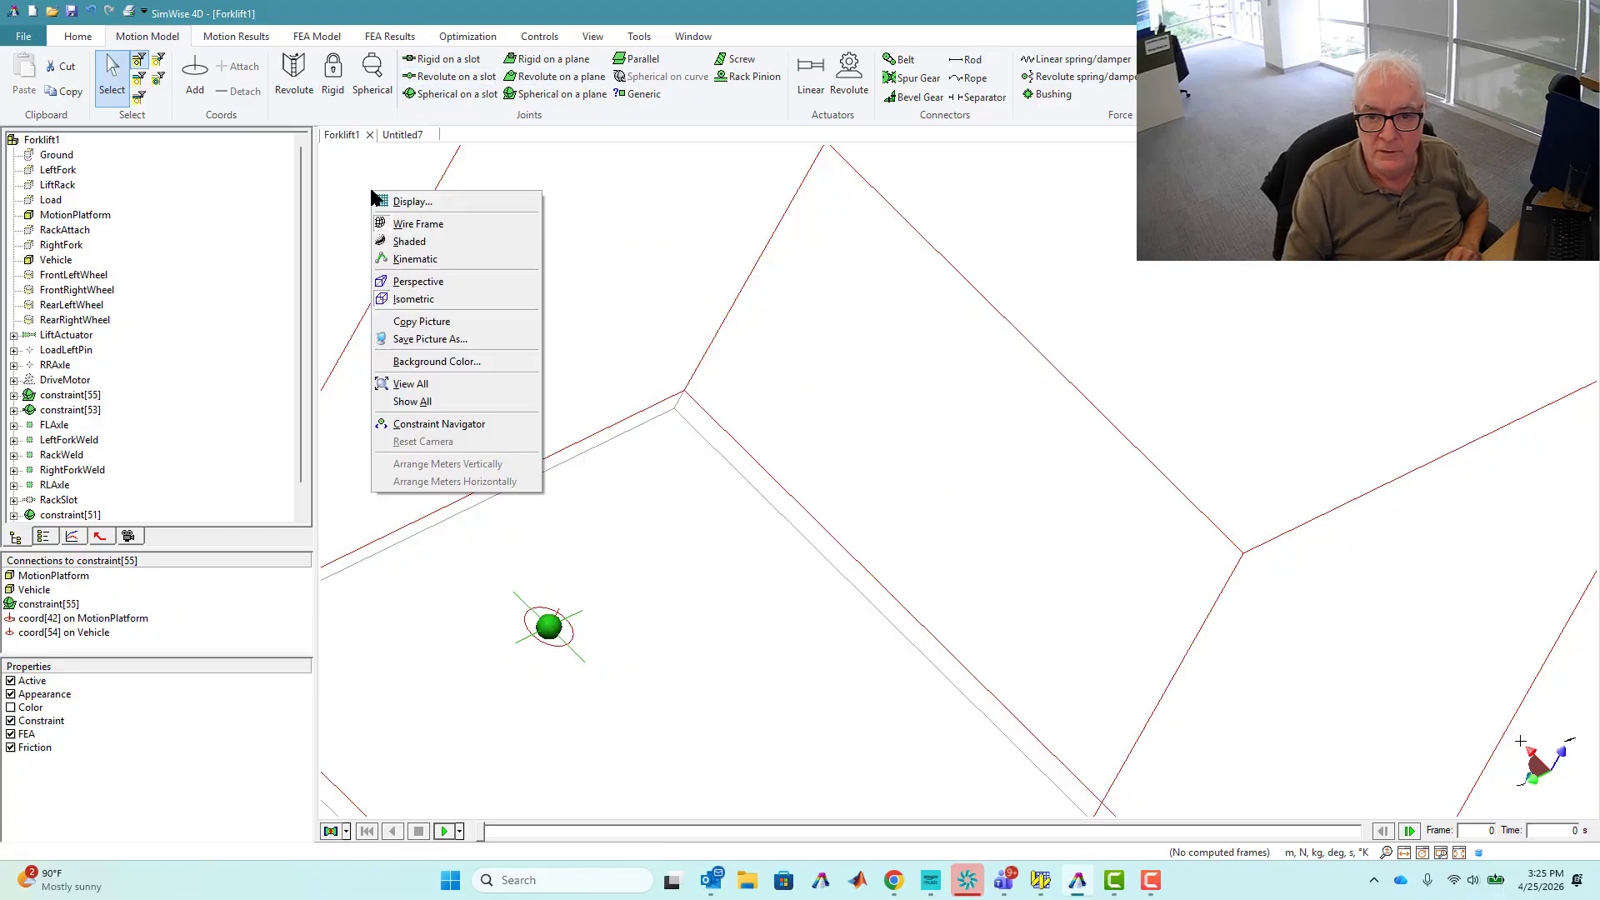
left_click(417, 384)
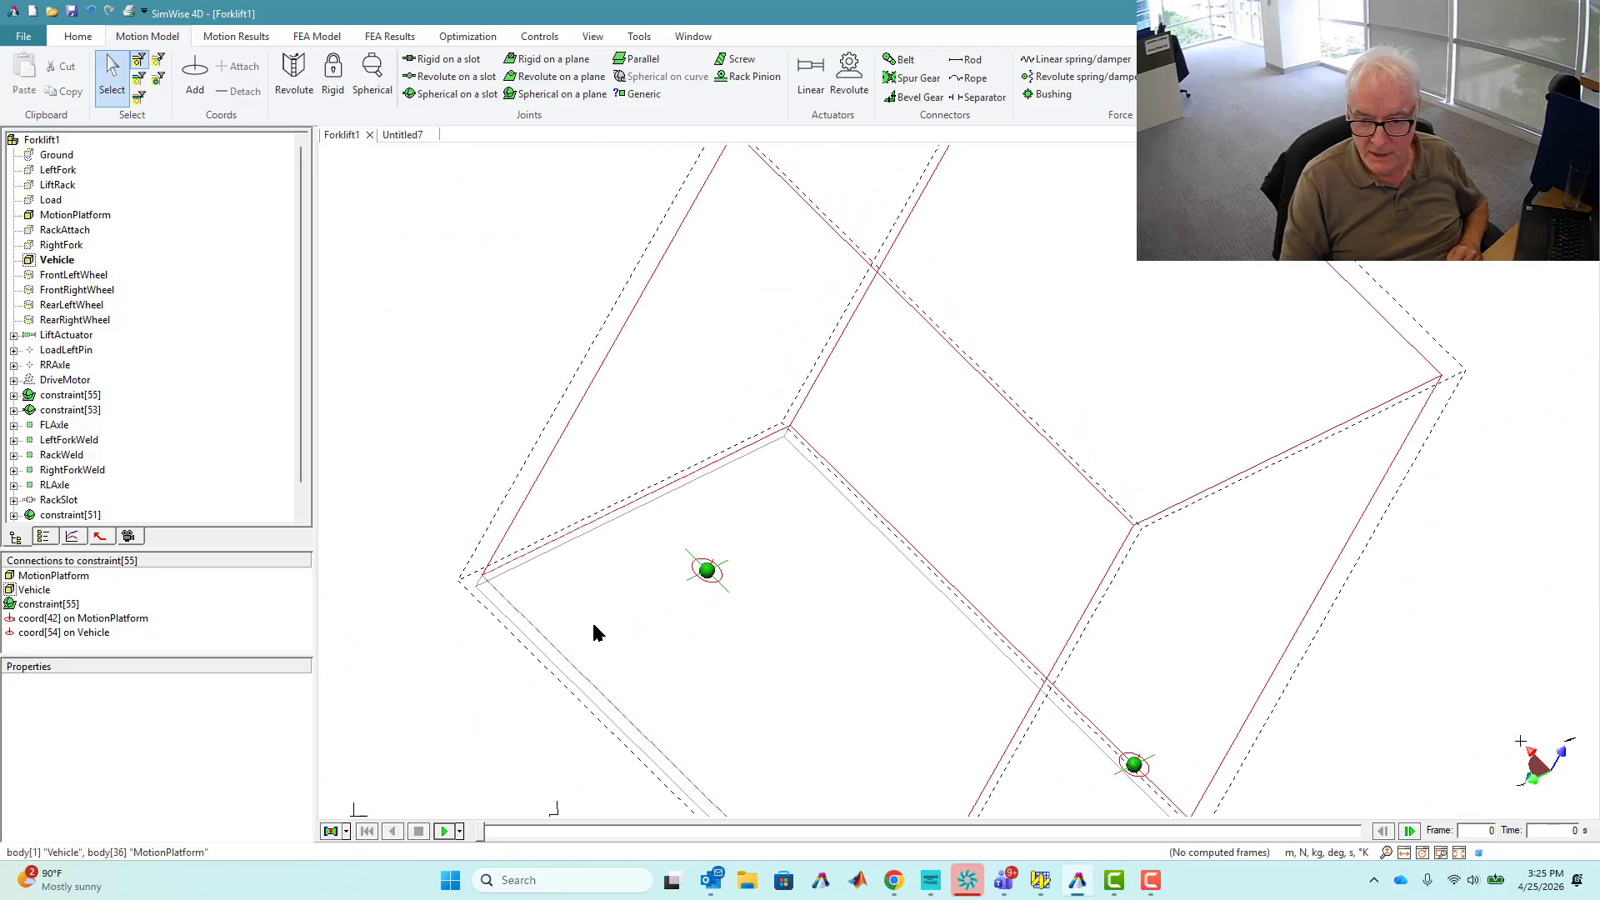
middle_click_drag(592, 626, 587, 583)
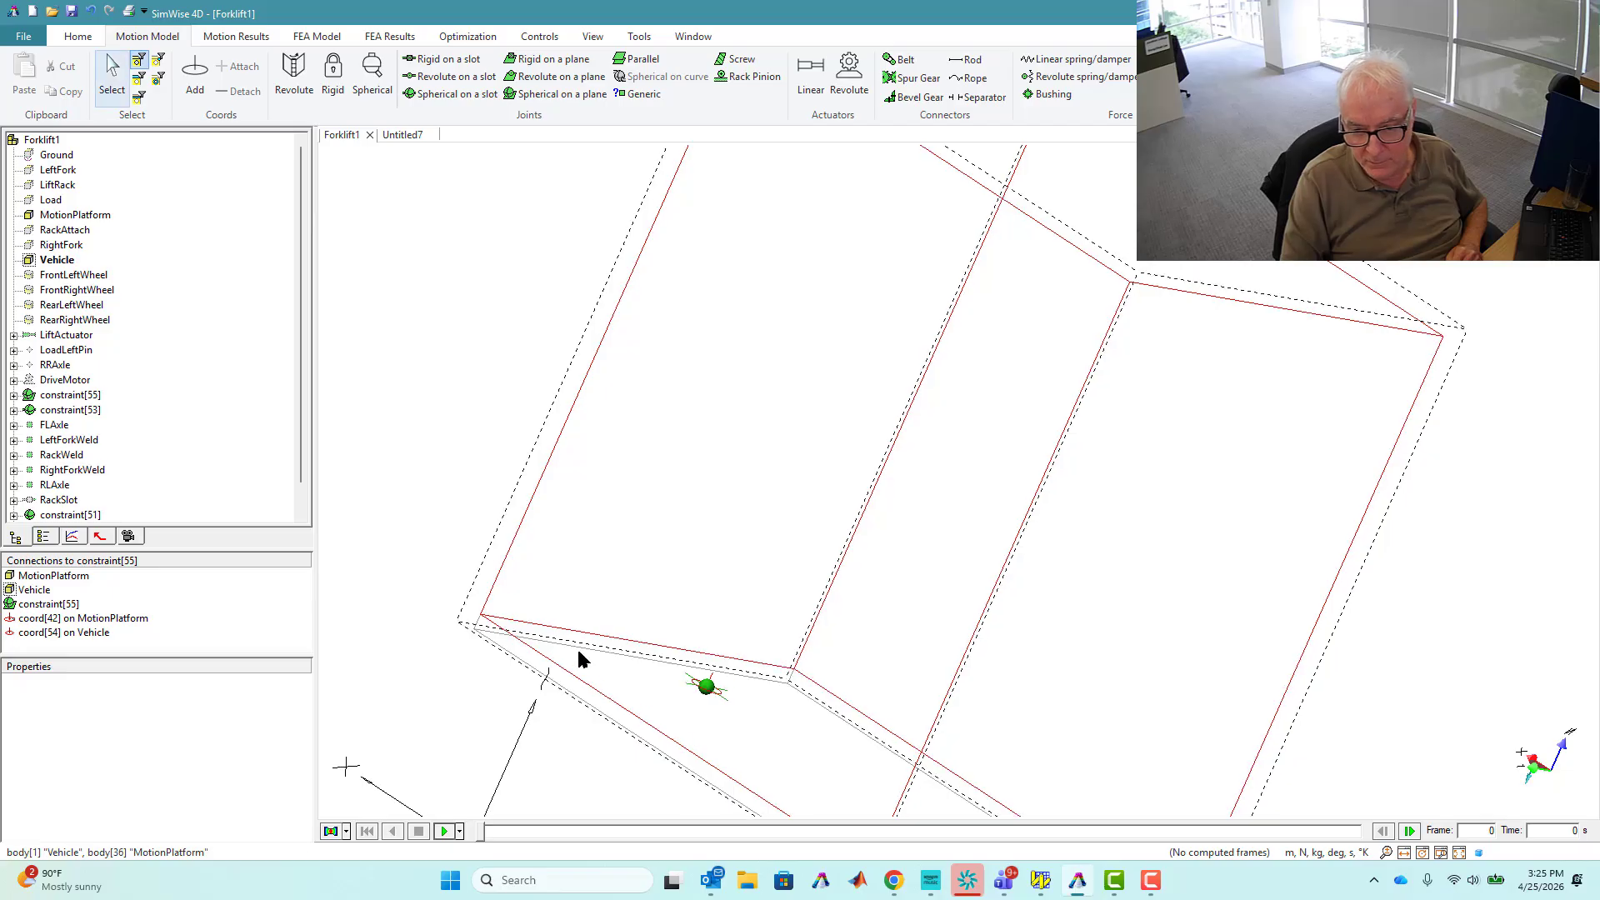
left_click(580, 693)
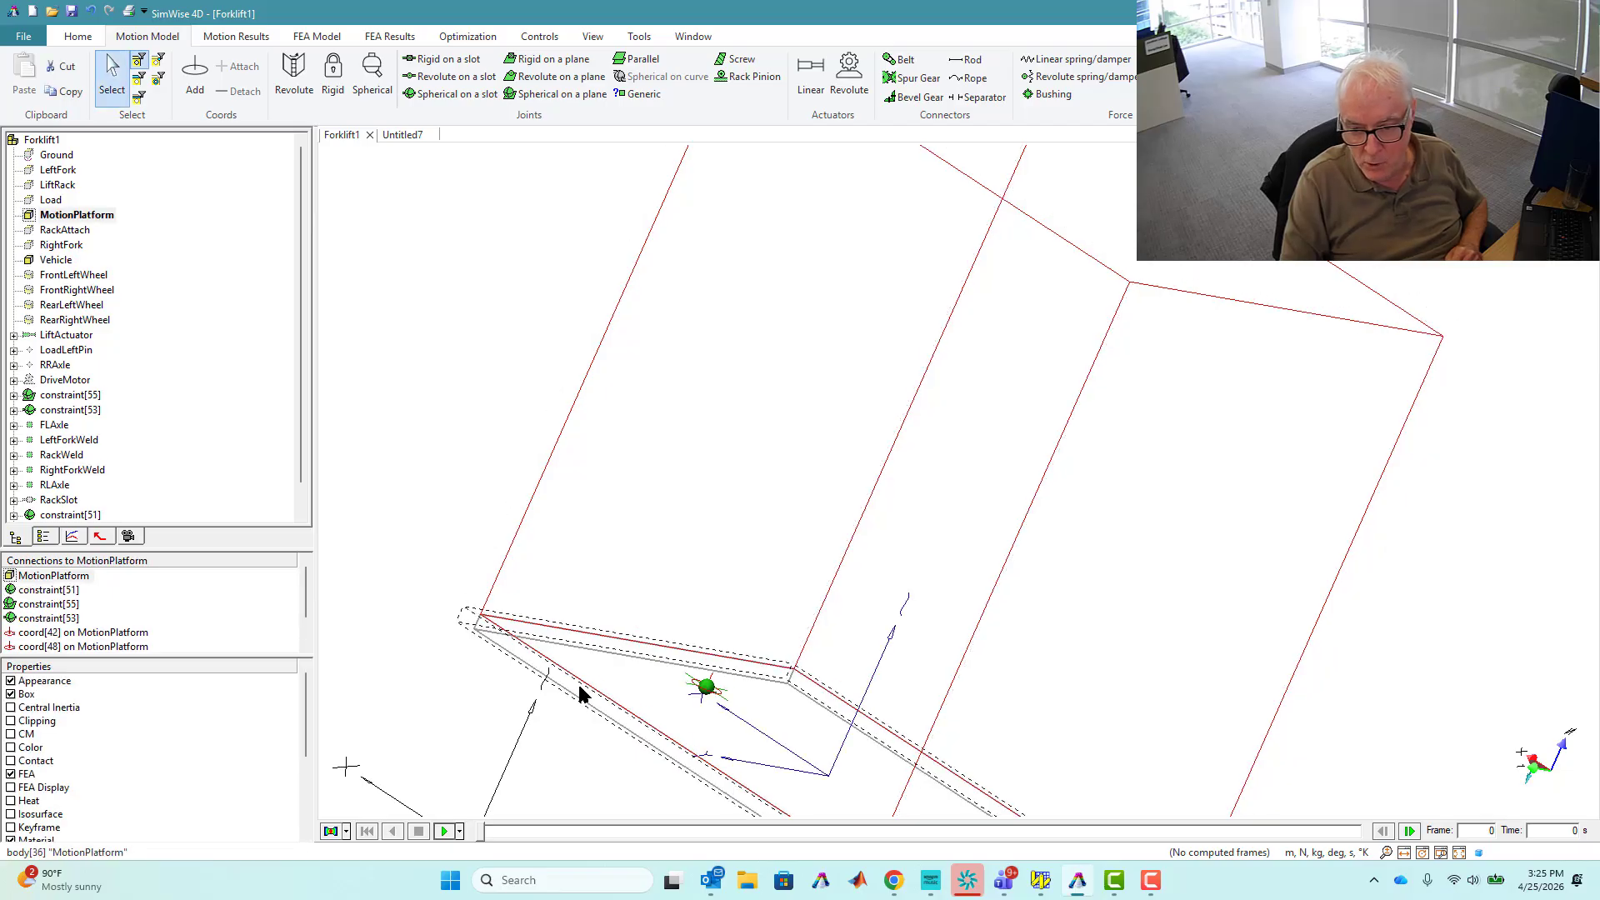
middle_click_drag(739, 681, 806, 659)
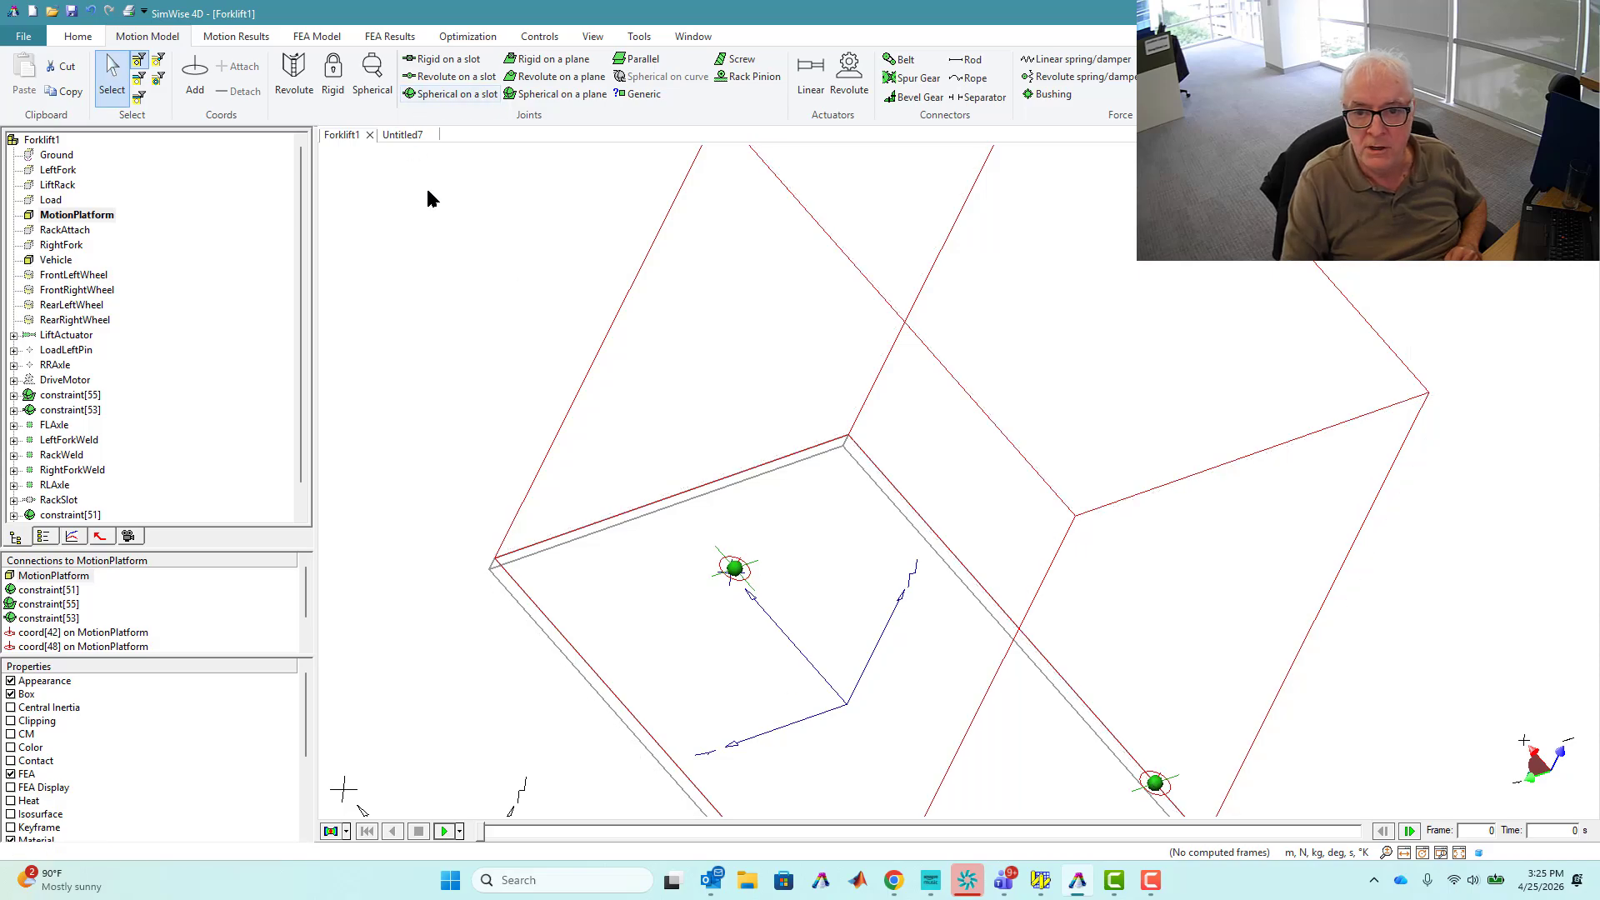
left_click(838, 598)
right_click(838, 597)
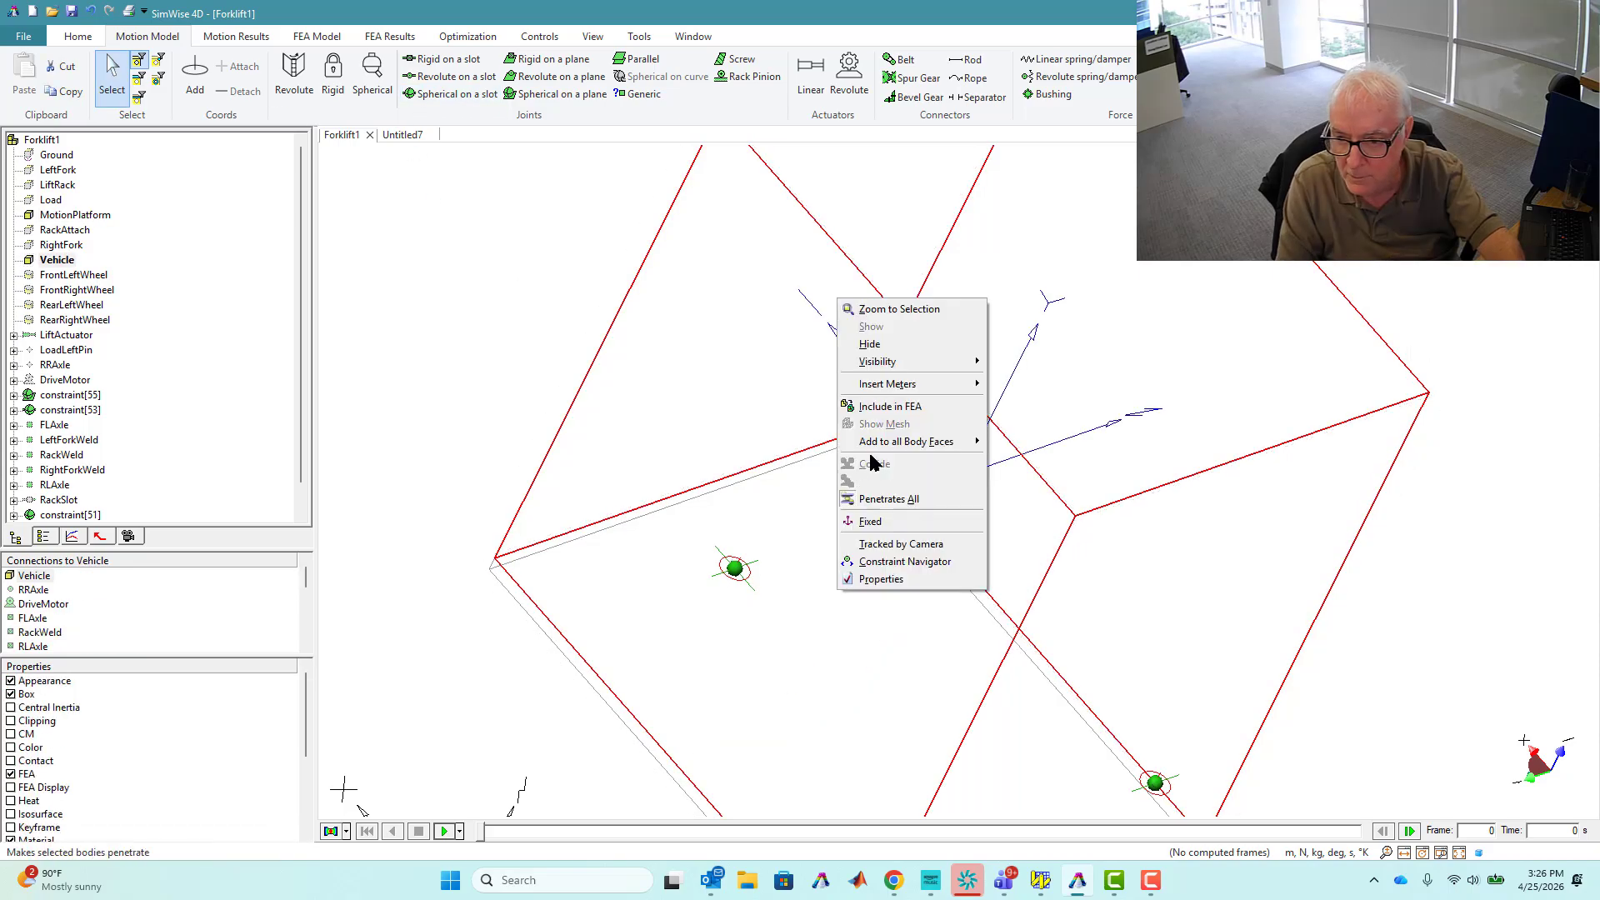
left_click(871, 345)
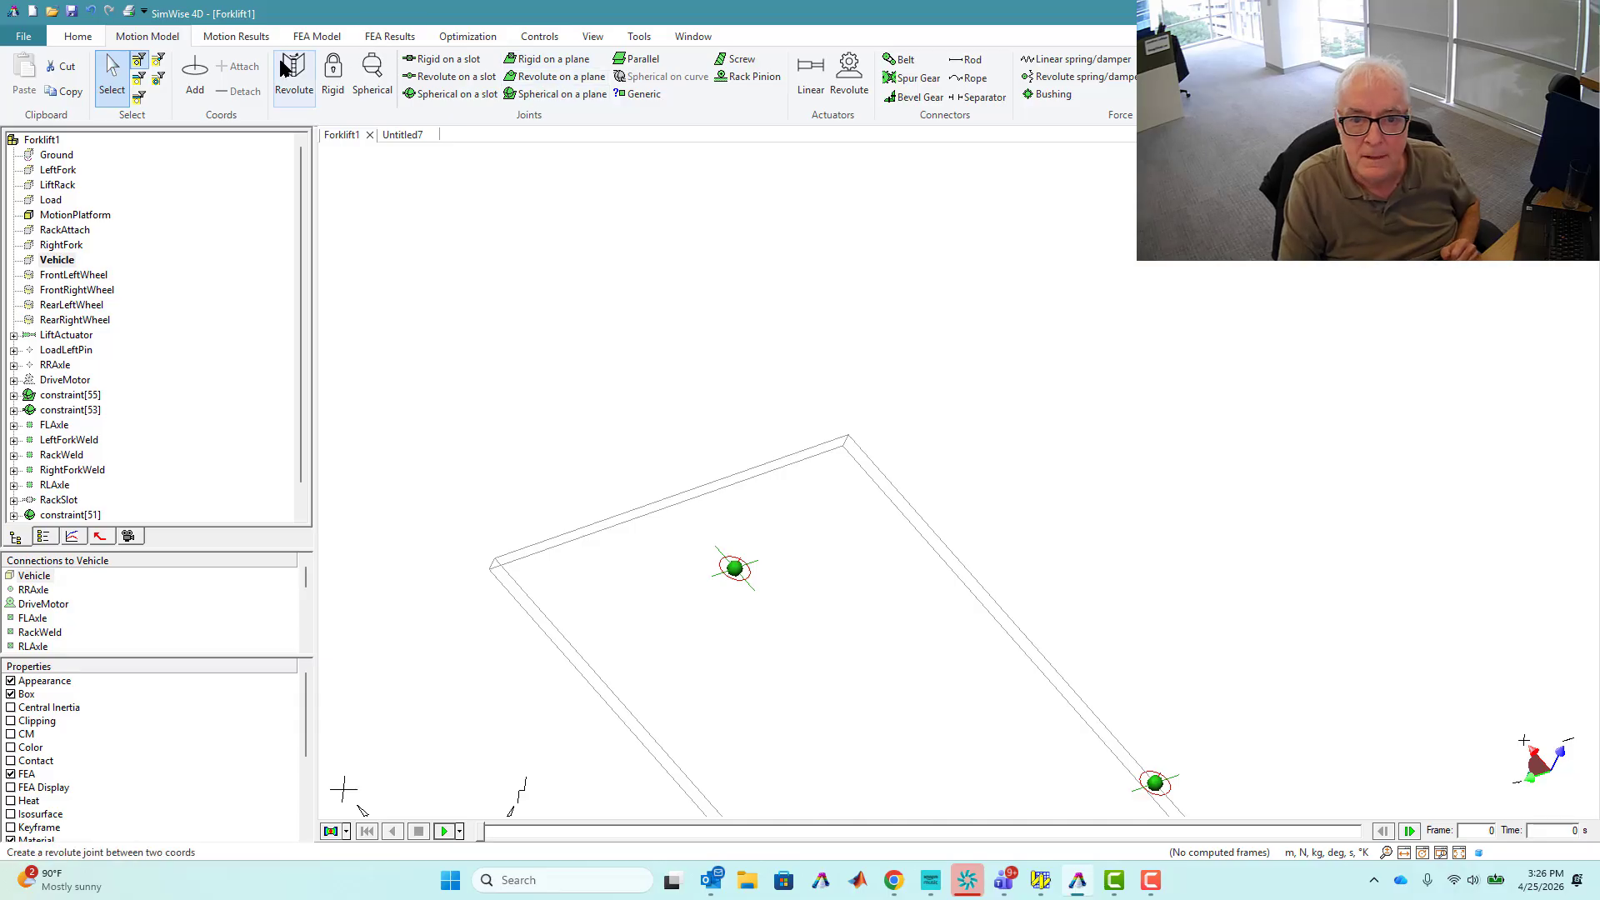
Add a coord on the large face of MotionPlatform and set its X, Y and Z position to 0
left_click(201, 74)
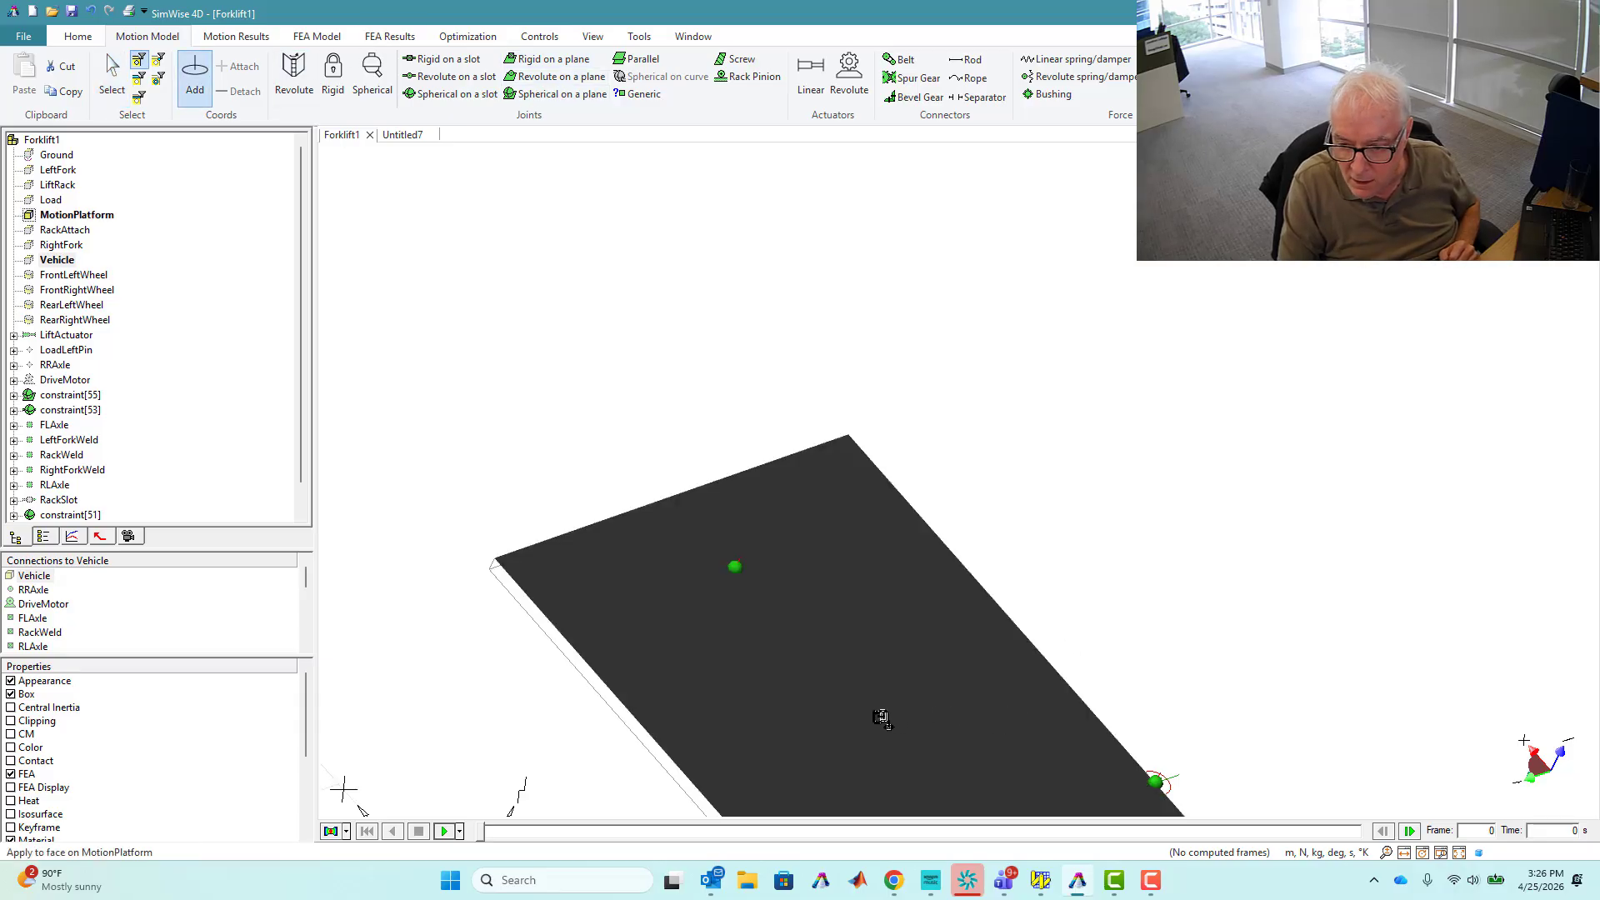
left_click(879, 715)
double_click(882, 717)
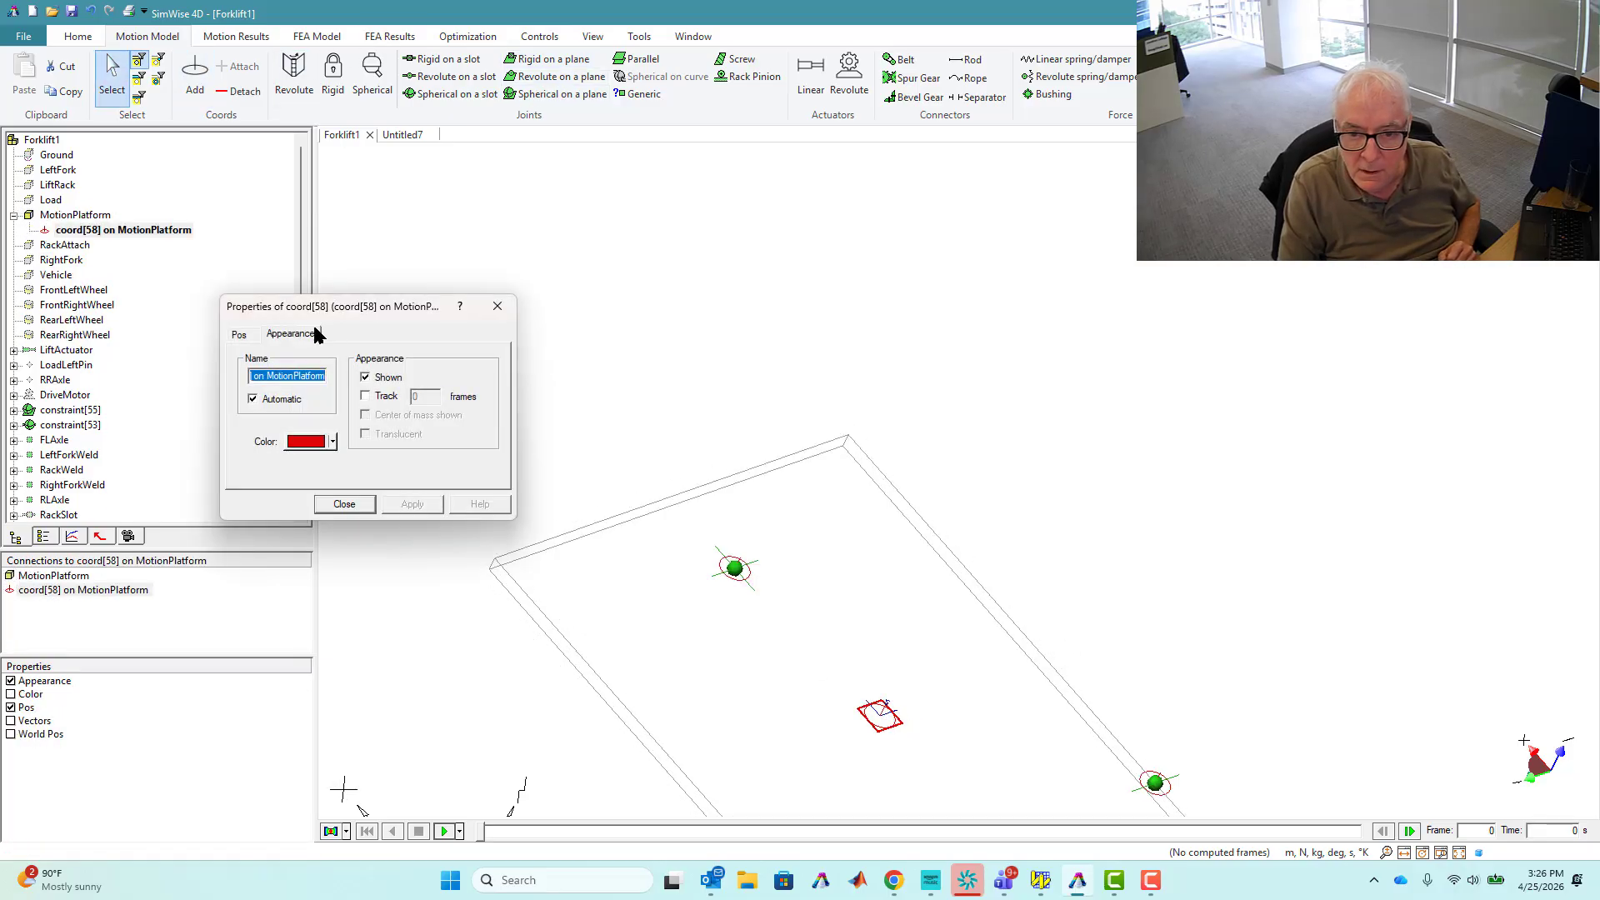
left_click(243, 337)
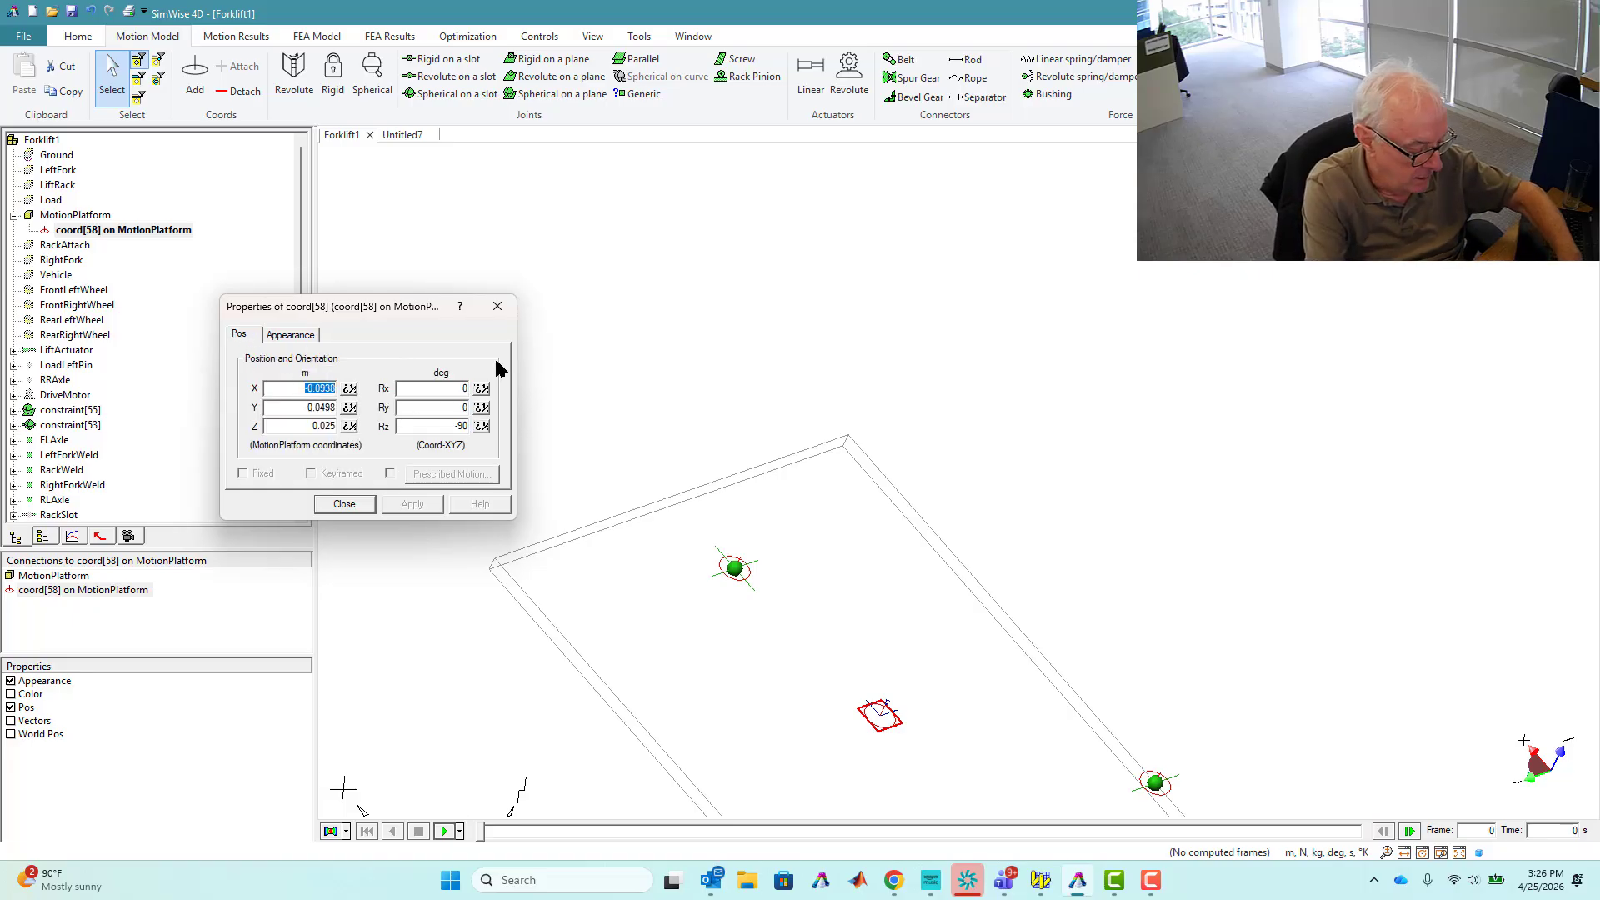
type("0")
key("Tab")
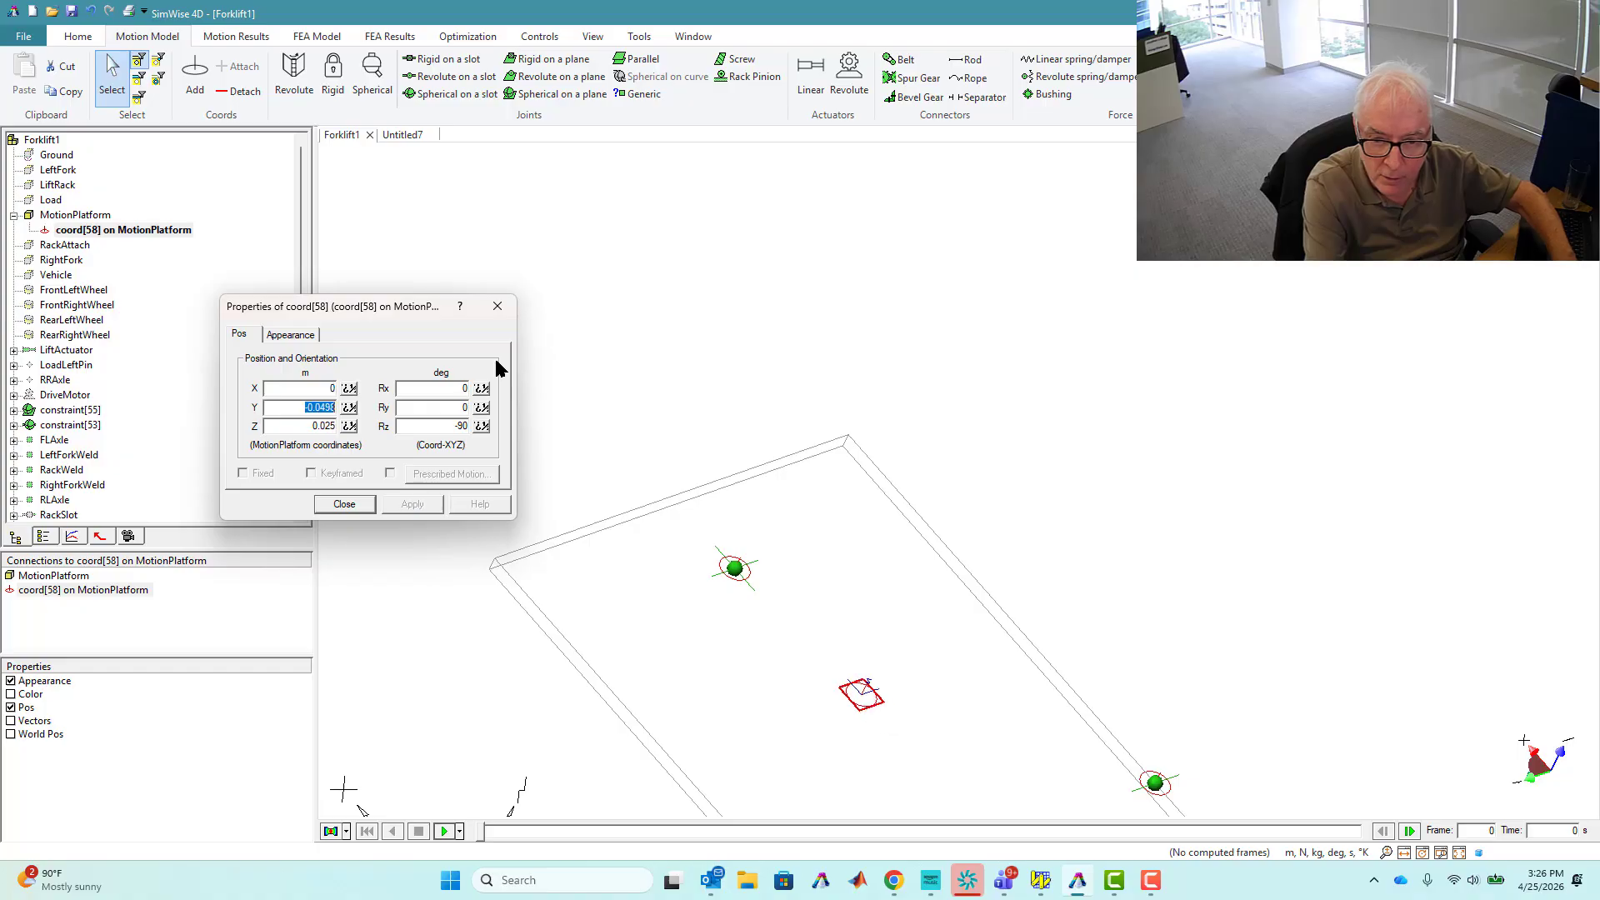
type("0")
key("Tab")
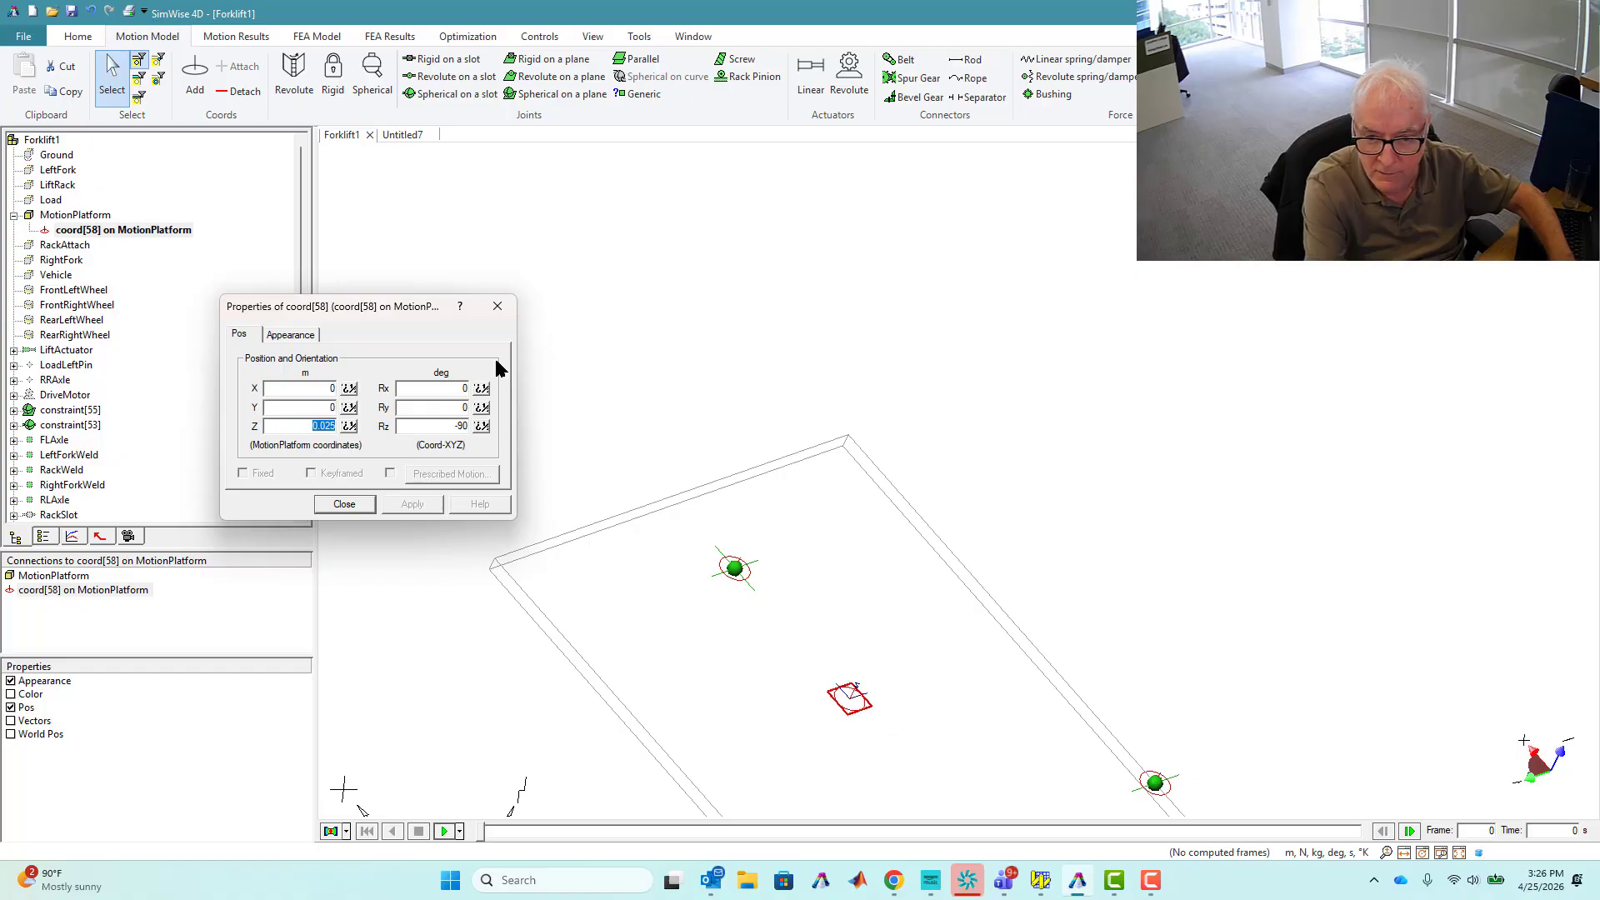
type("0")
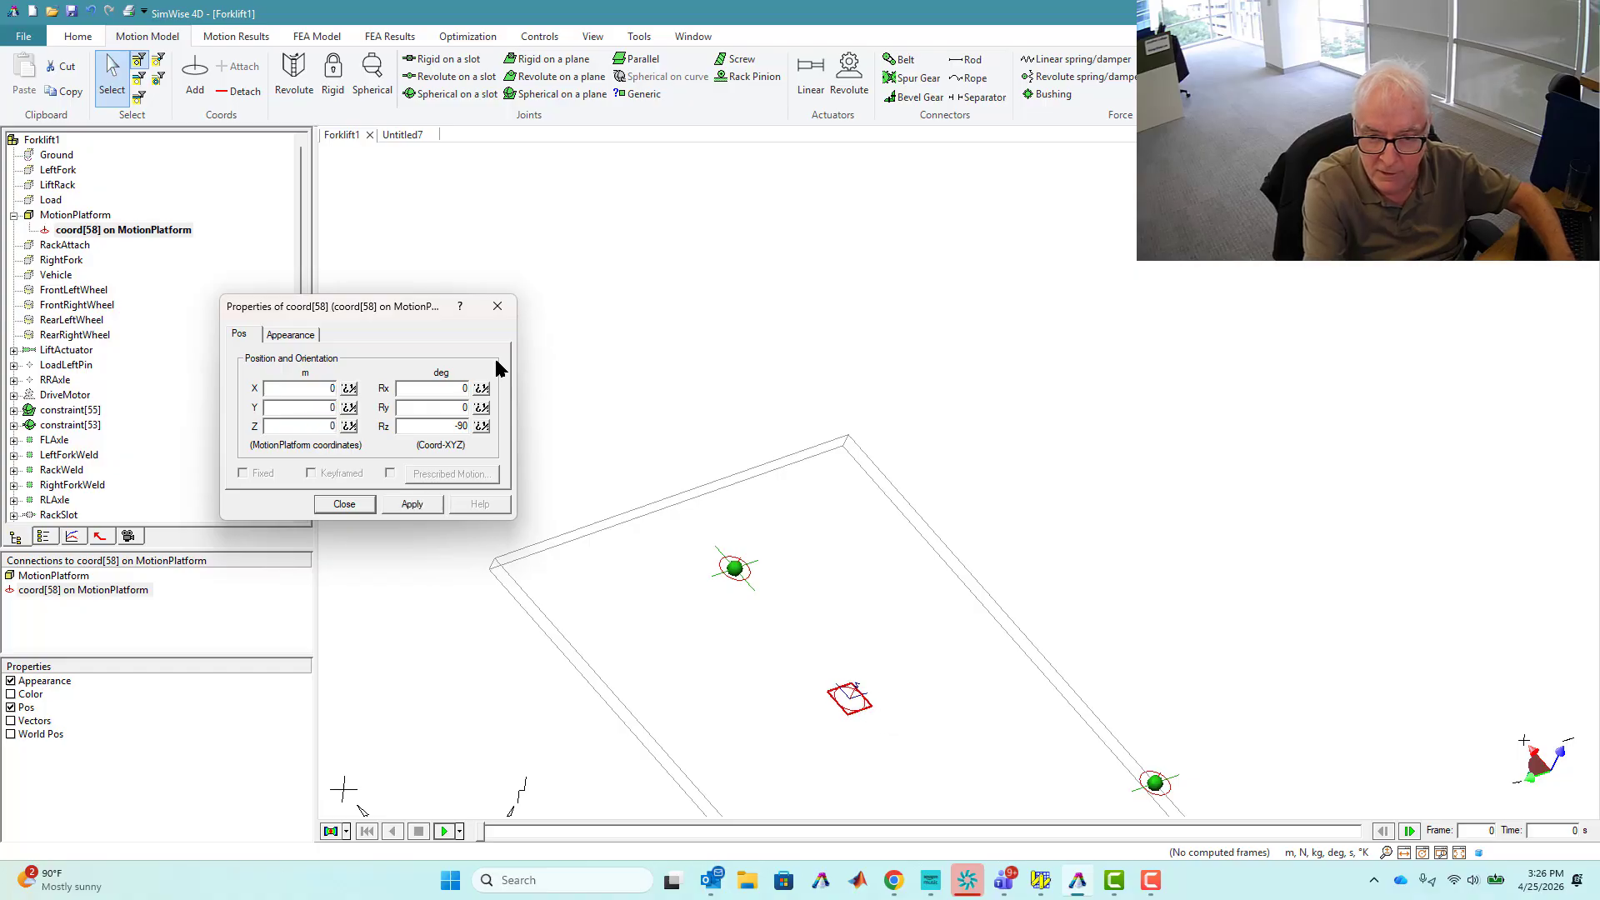
key("Tab")
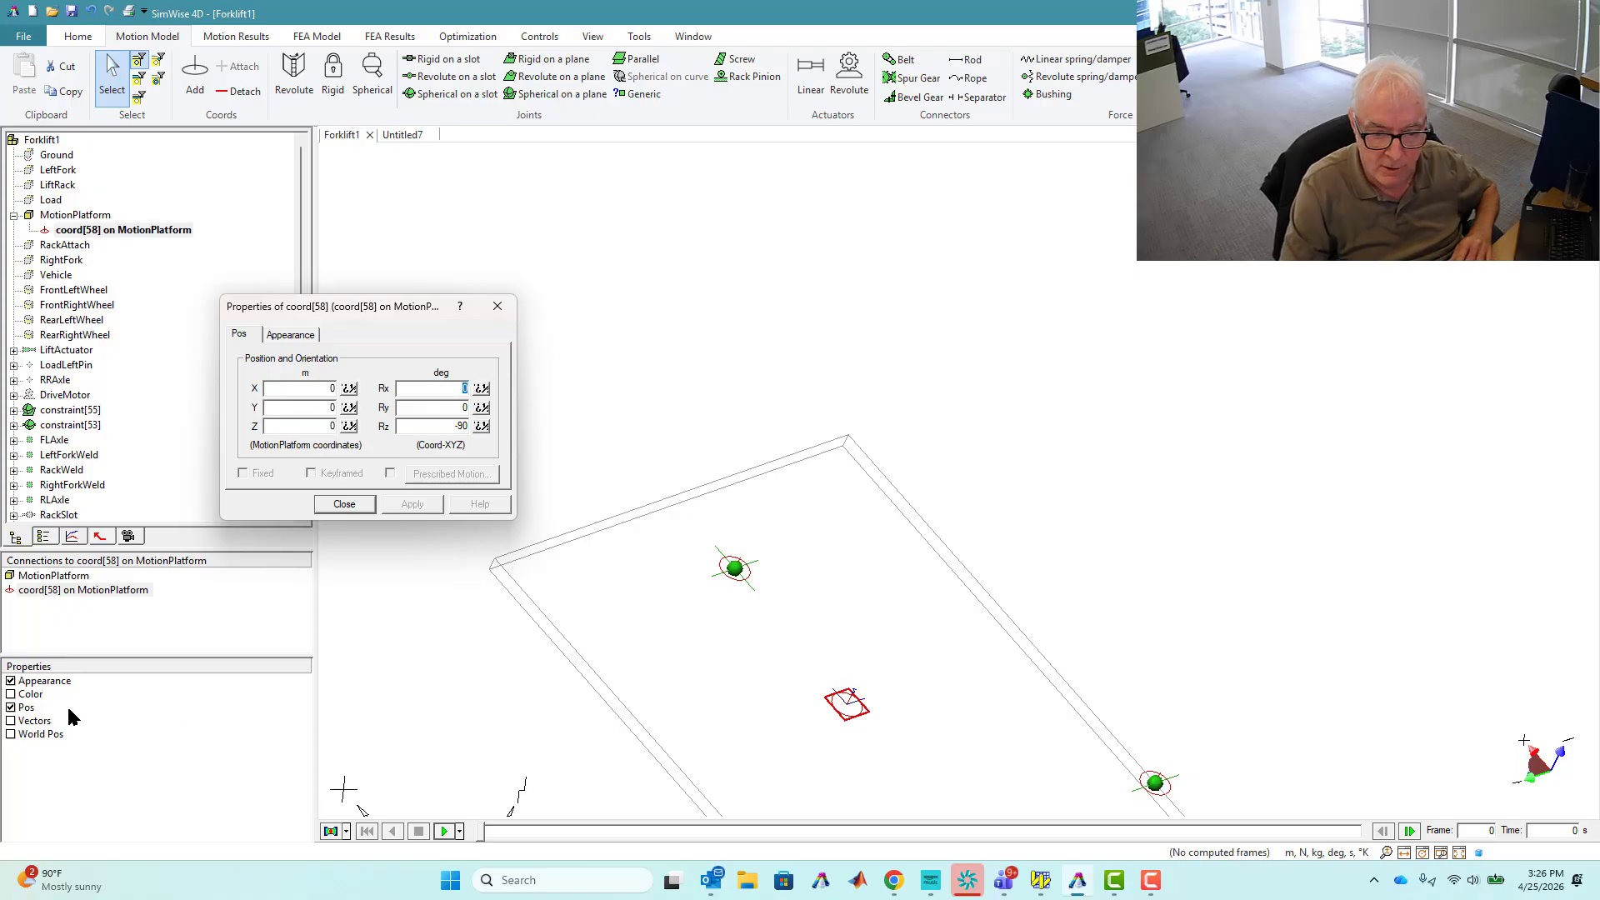
Set the new platform coord's Rz rotation in world coordinates to 0 degrees
left_click(38, 734)
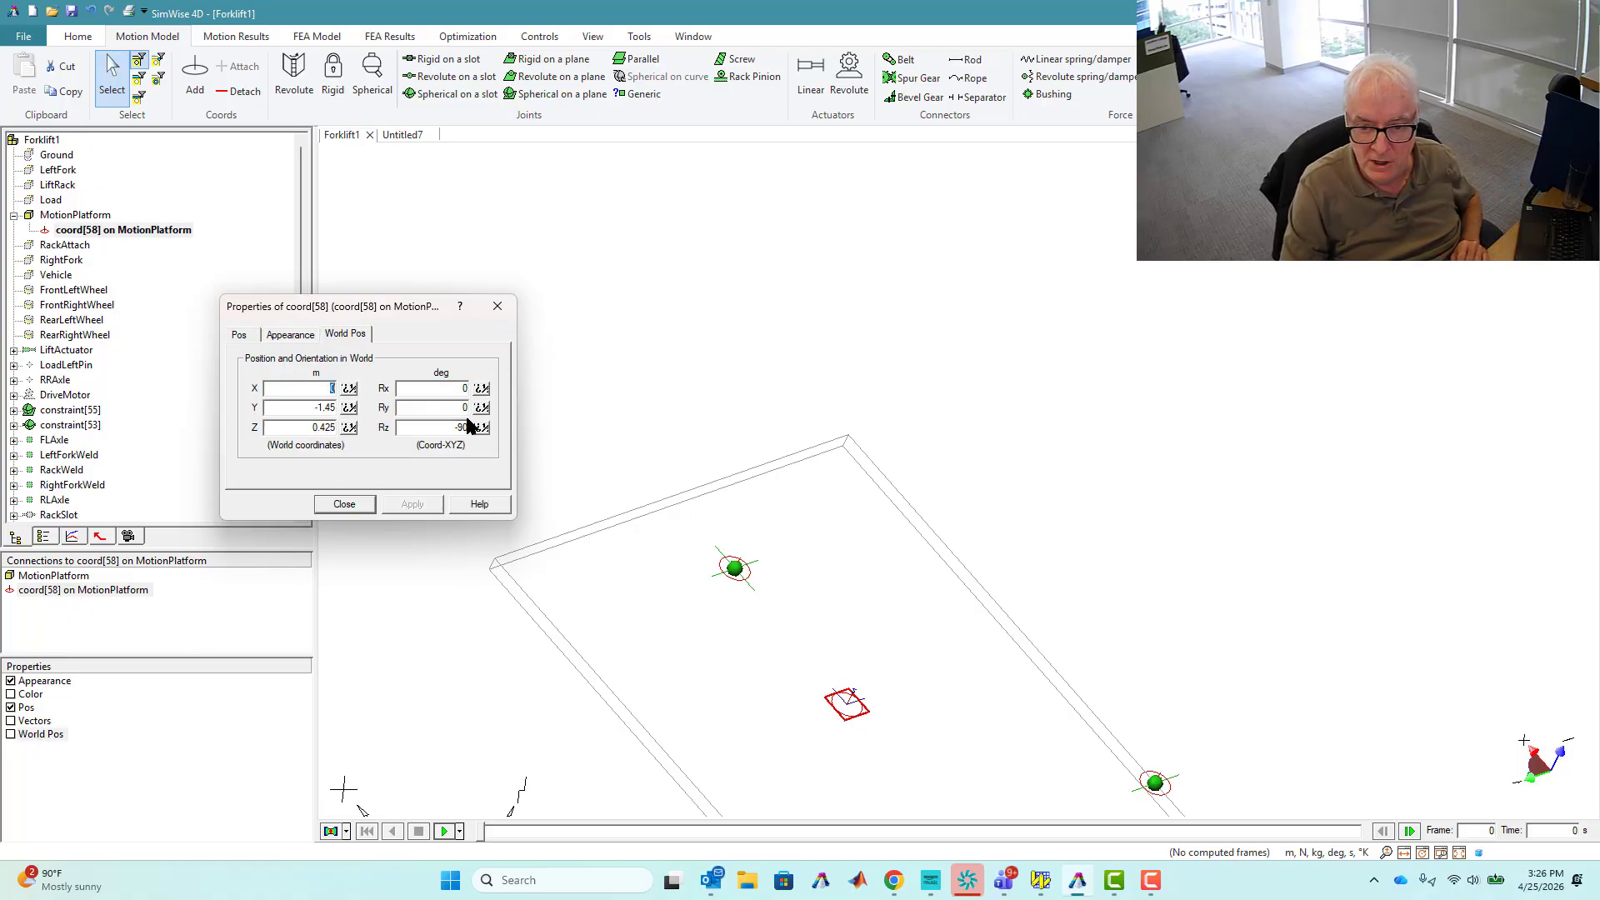
left_click_drag(446, 426, 578, 426)
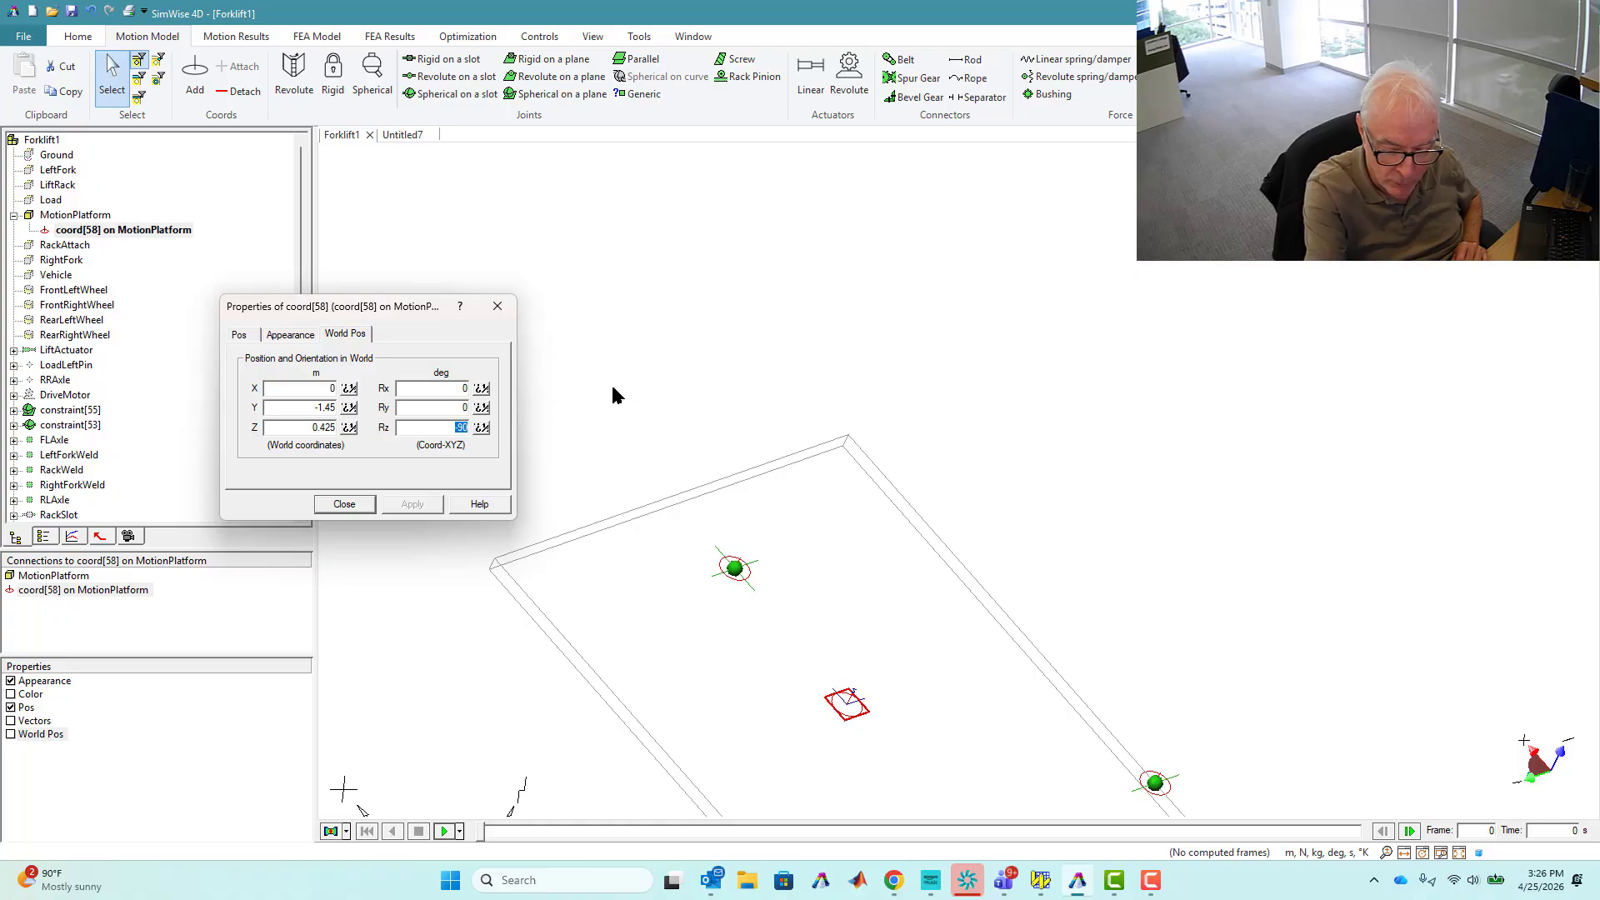
type("0")
key("Return")
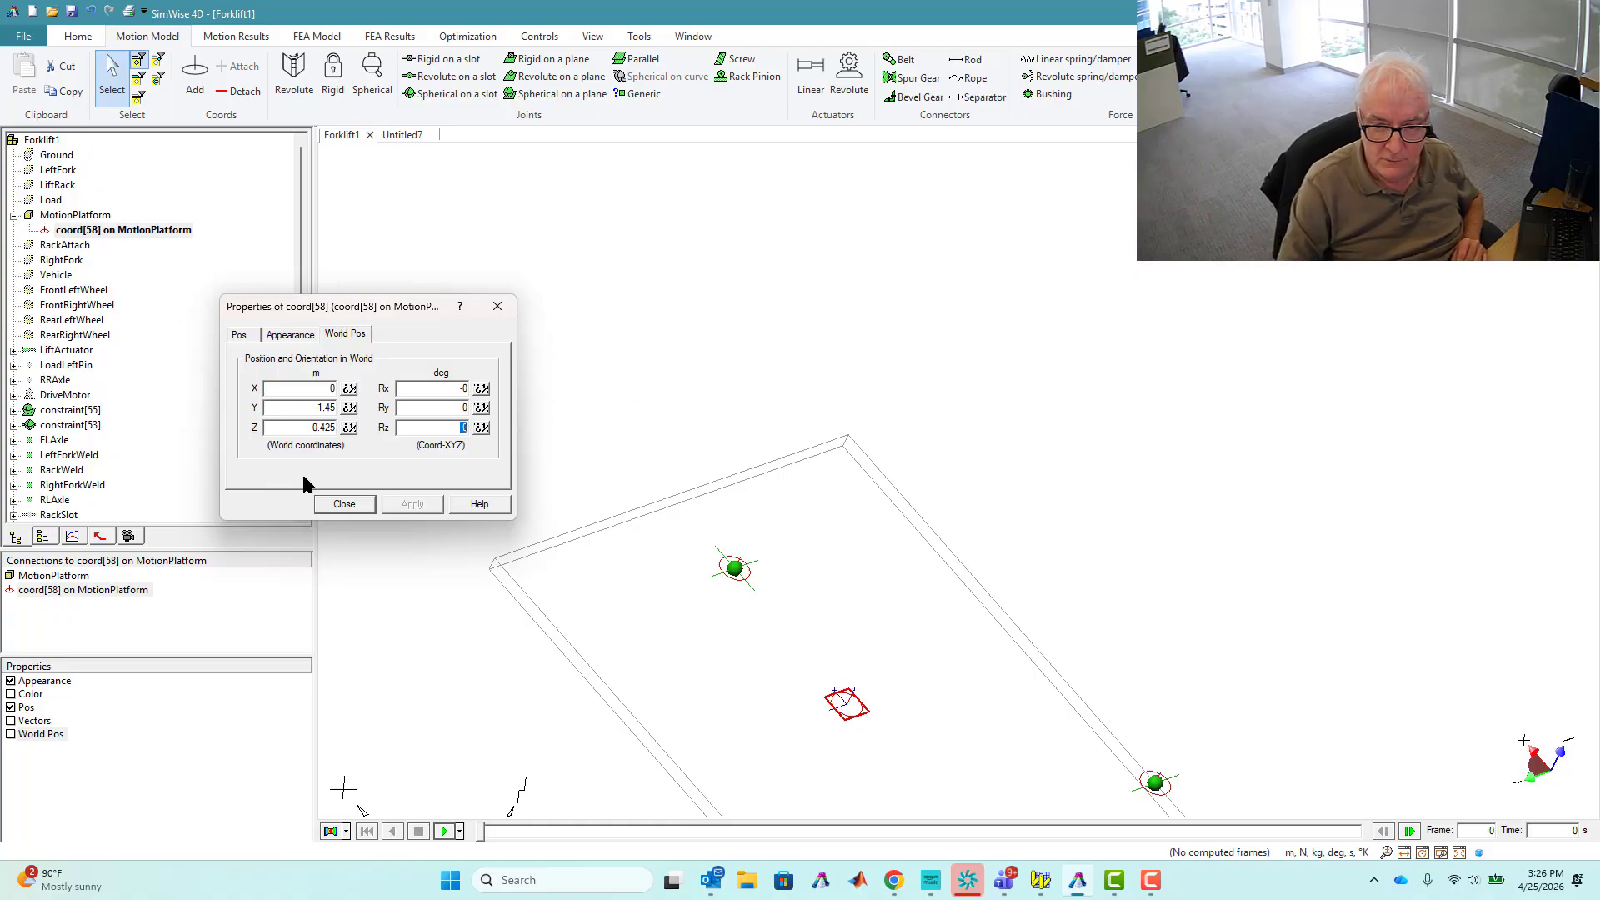
left_click(344, 505)
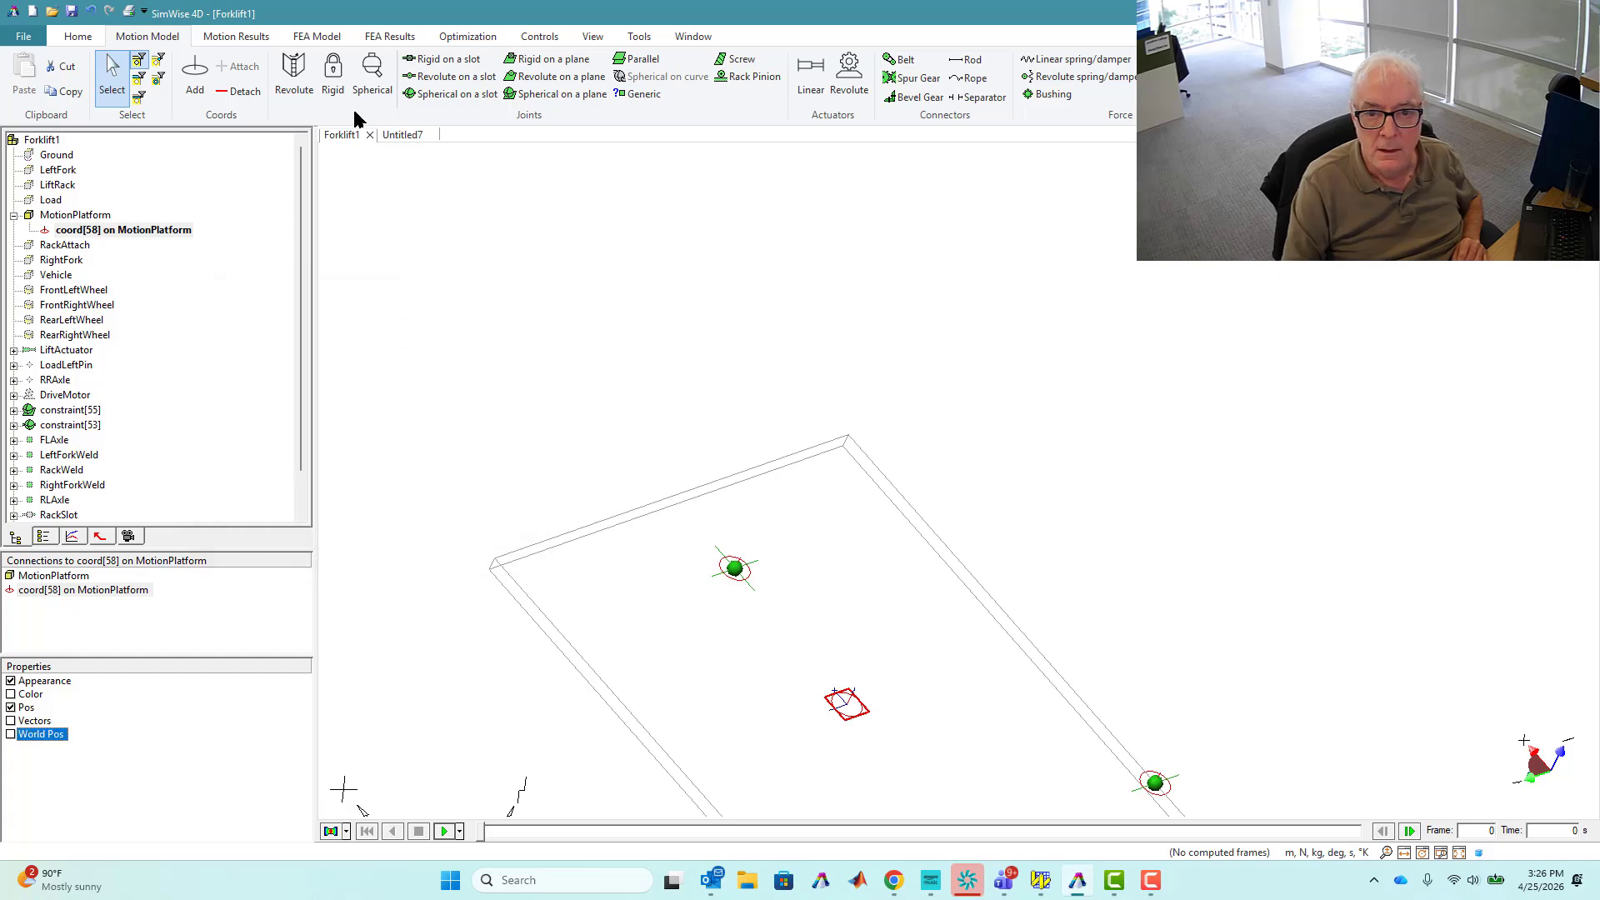
Create a rigid joint from the platform's centre coord to the background, then change it to a linear actuator sliding along X
left_click(331, 69)
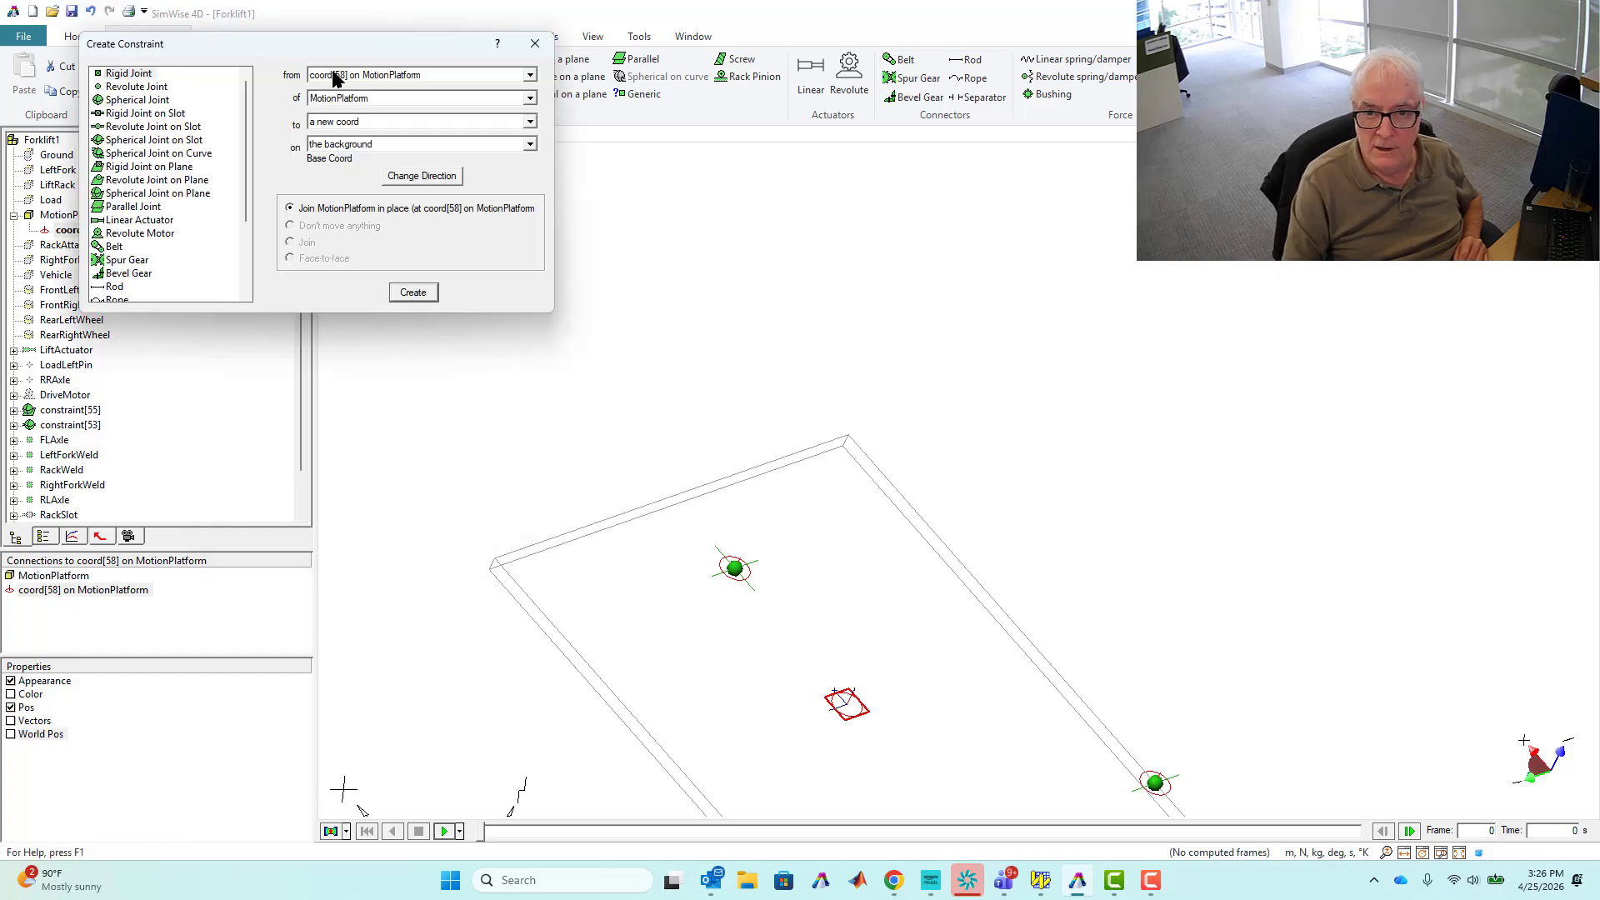
left_click(414, 292)
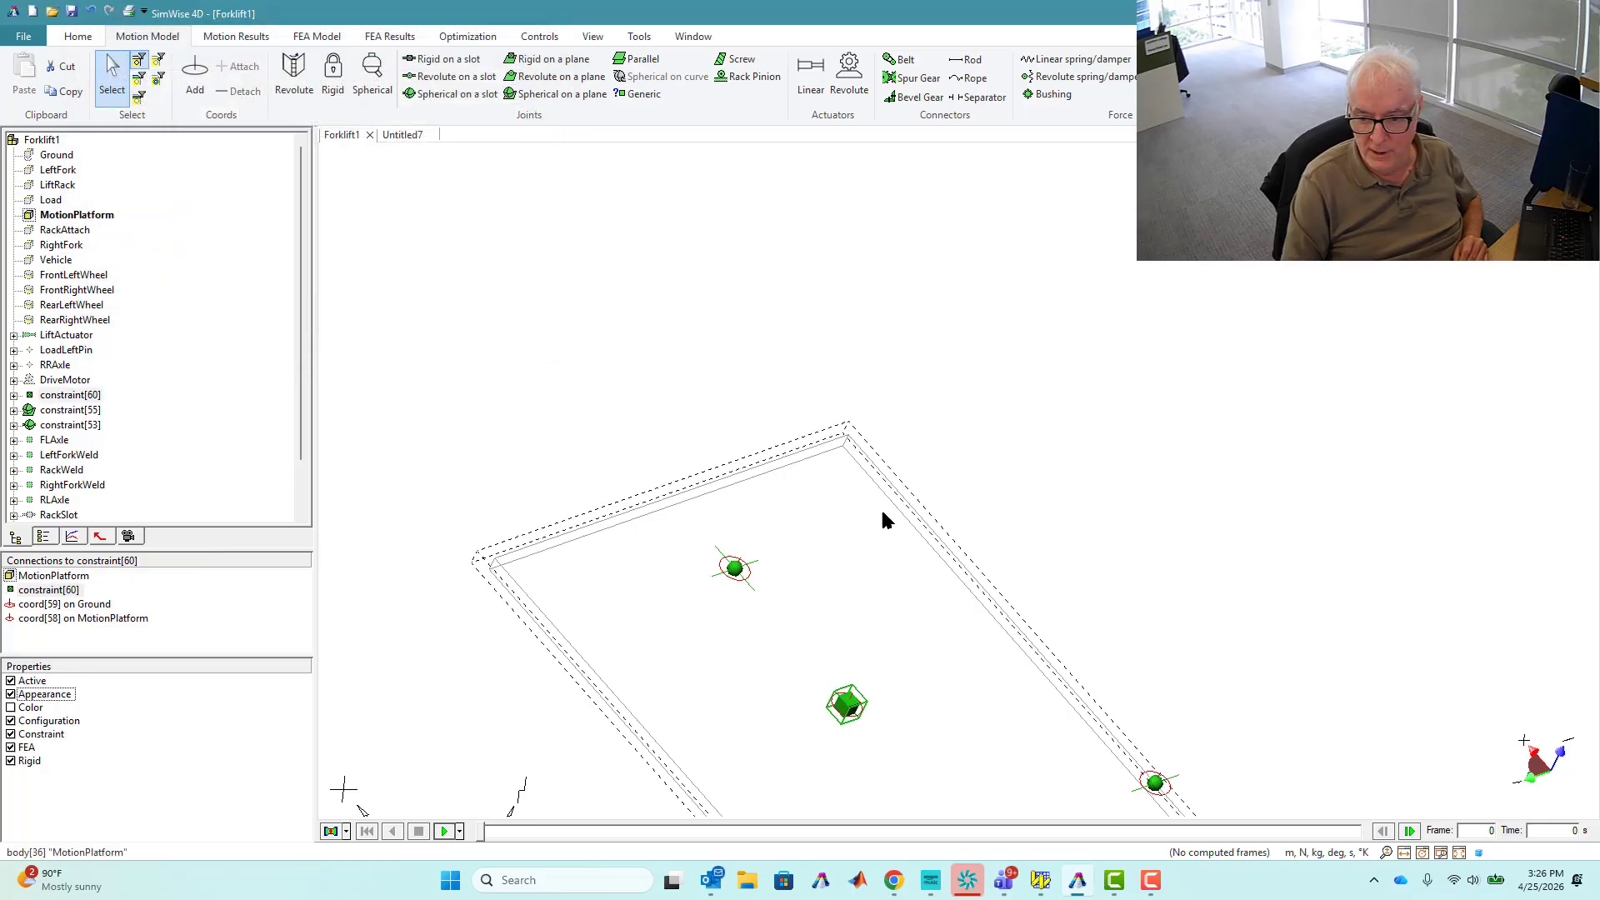
left_click(859, 713)
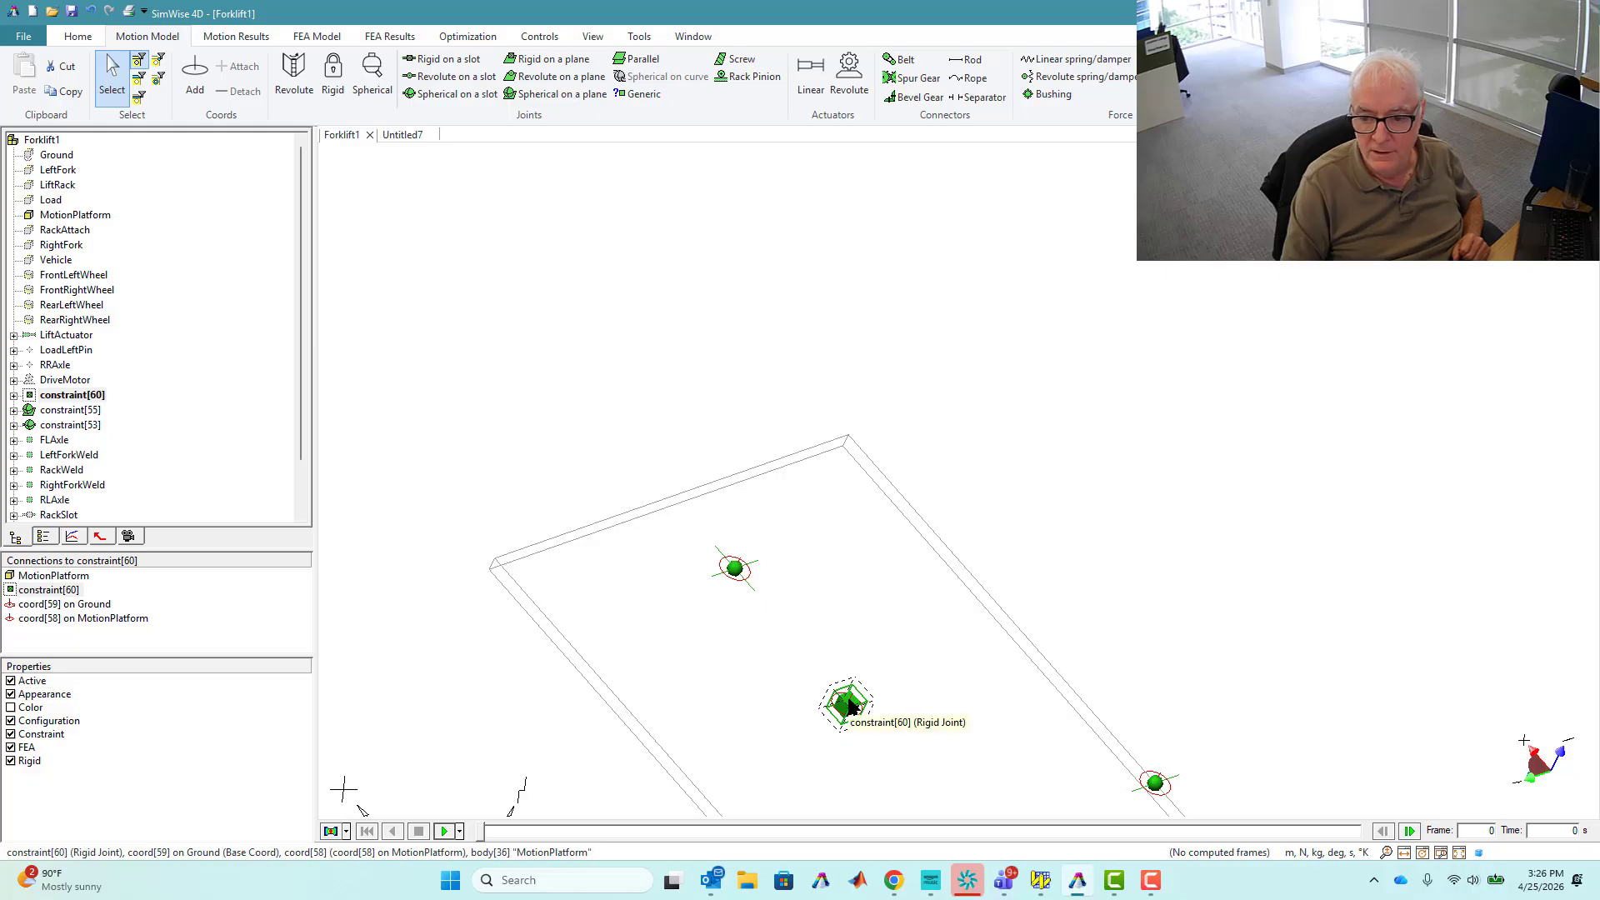
double_click(850, 707)
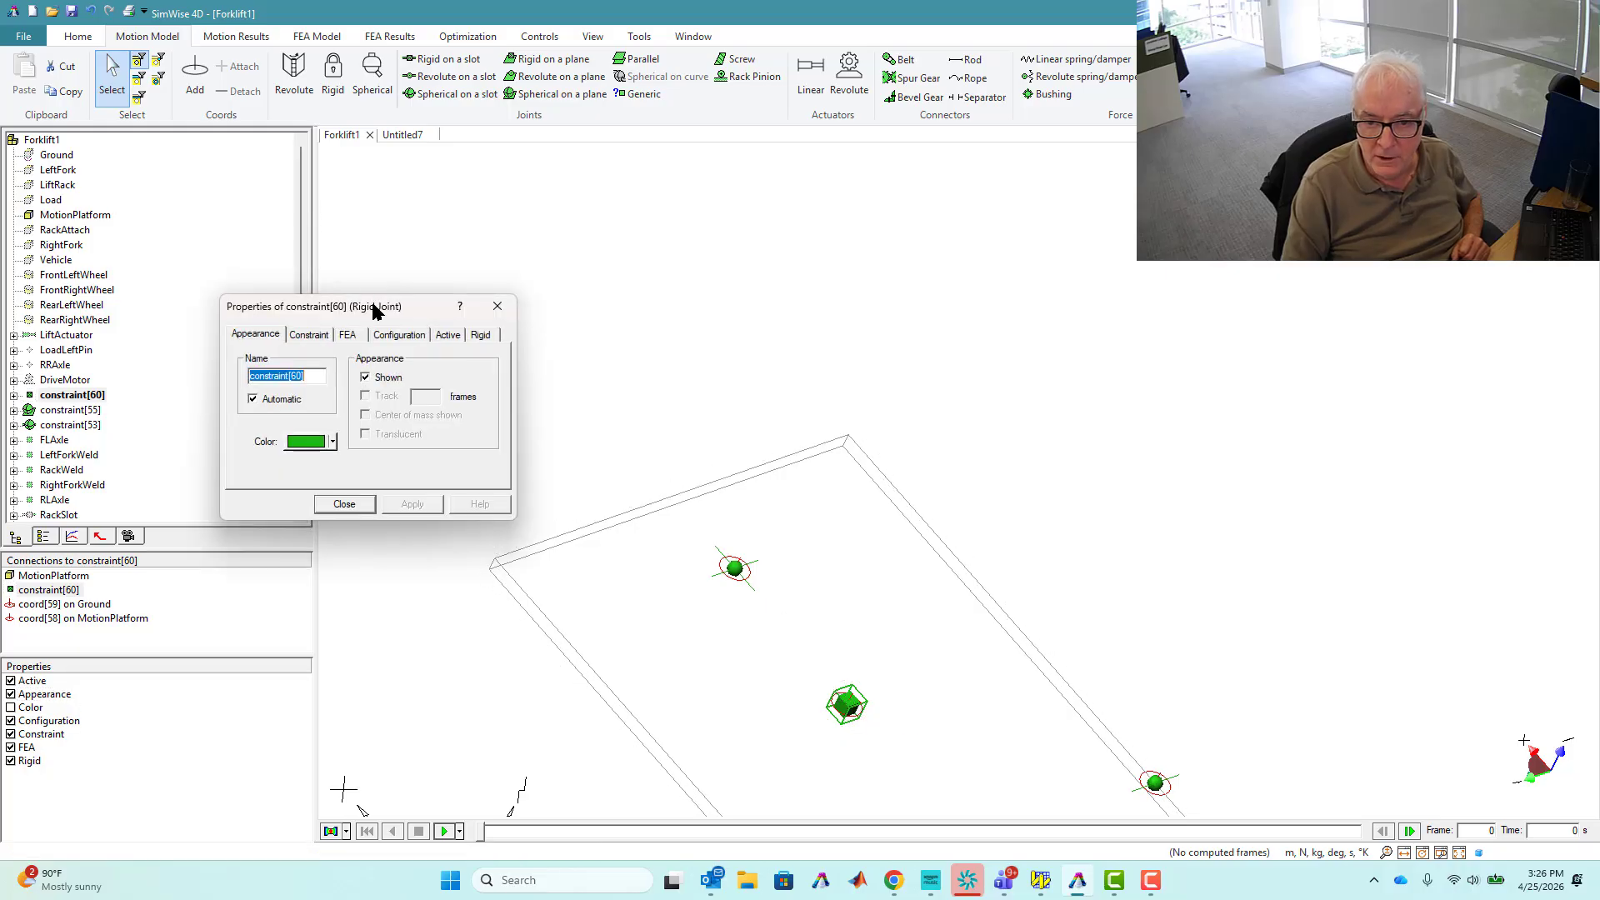
left_click_drag(372, 308, 257, 305)
left_click(194, 334)
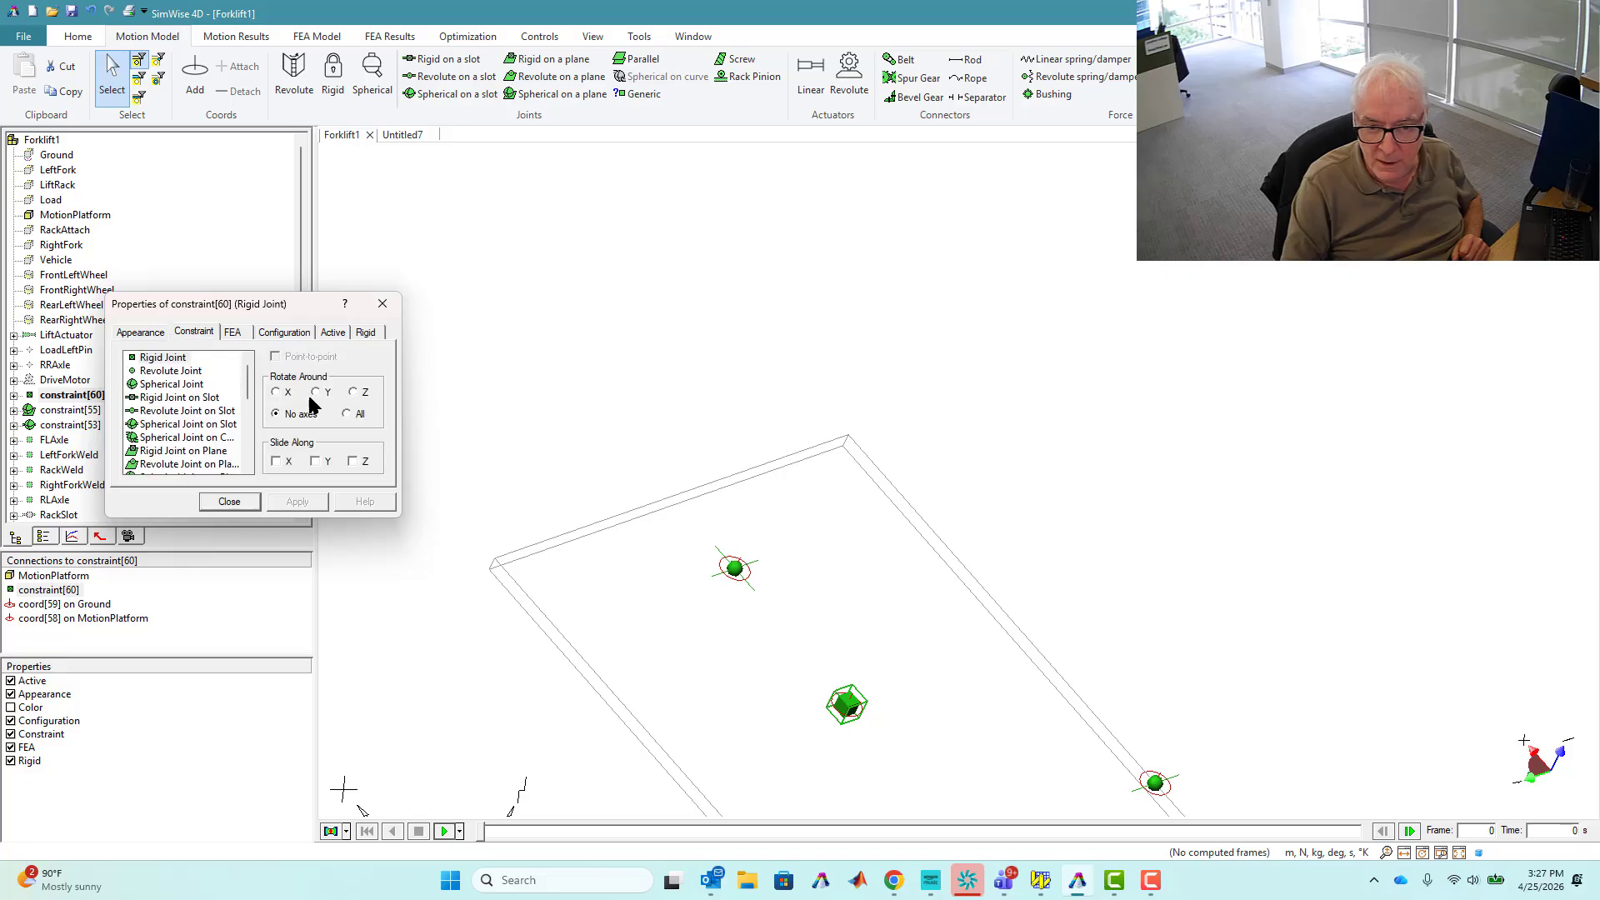
left_click(276, 461)
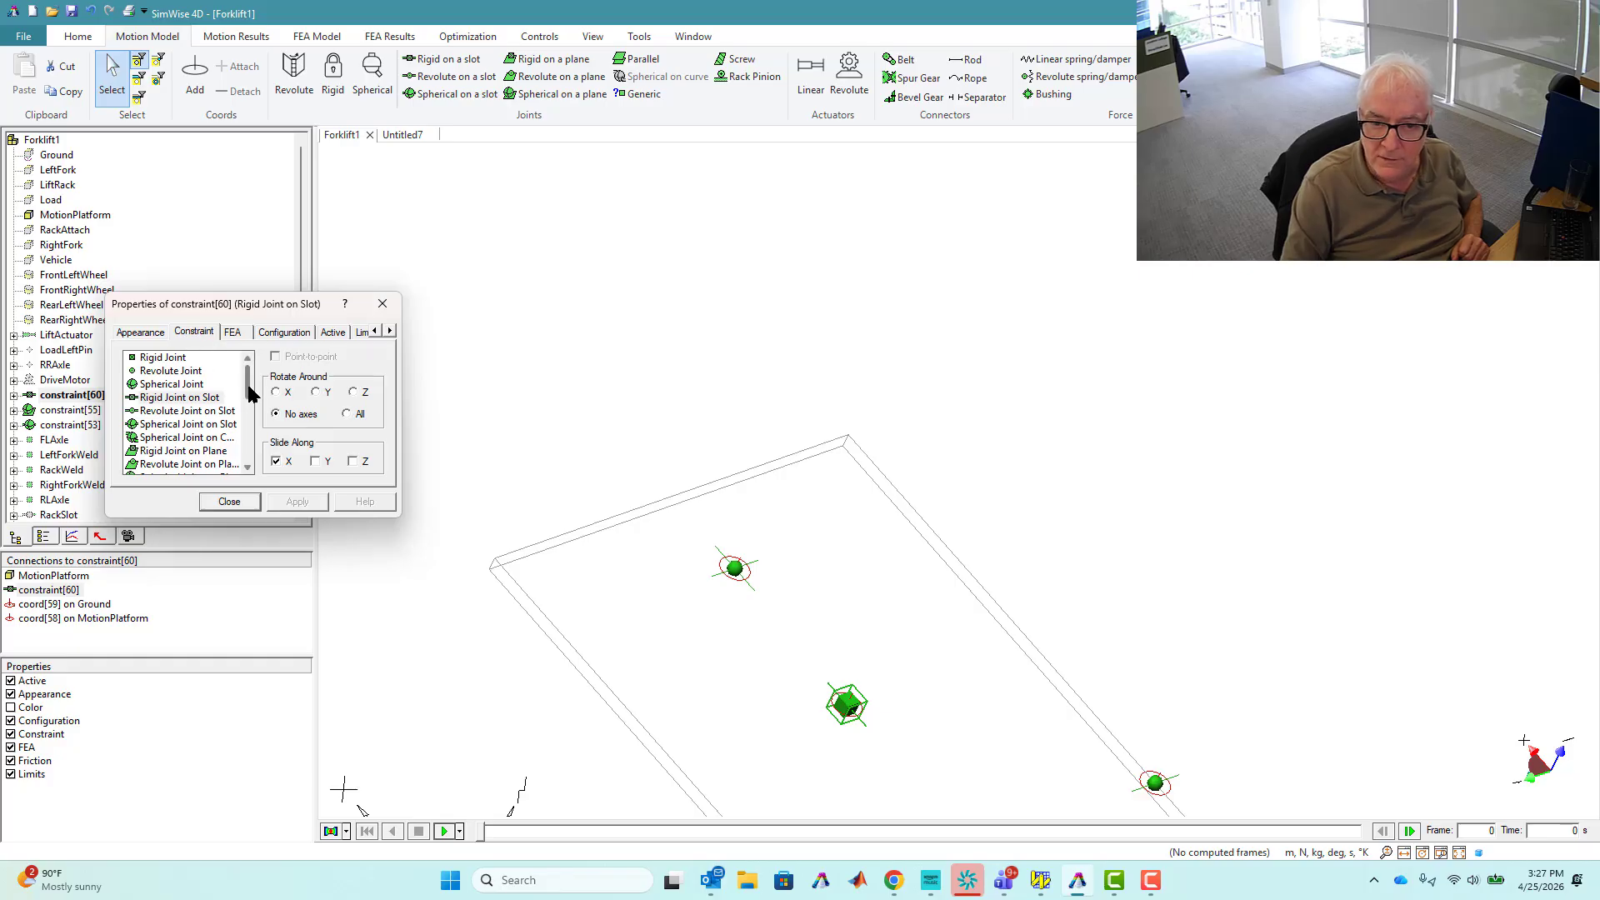
left_click_drag(248, 388, 256, 417)
left_click(167, 412)
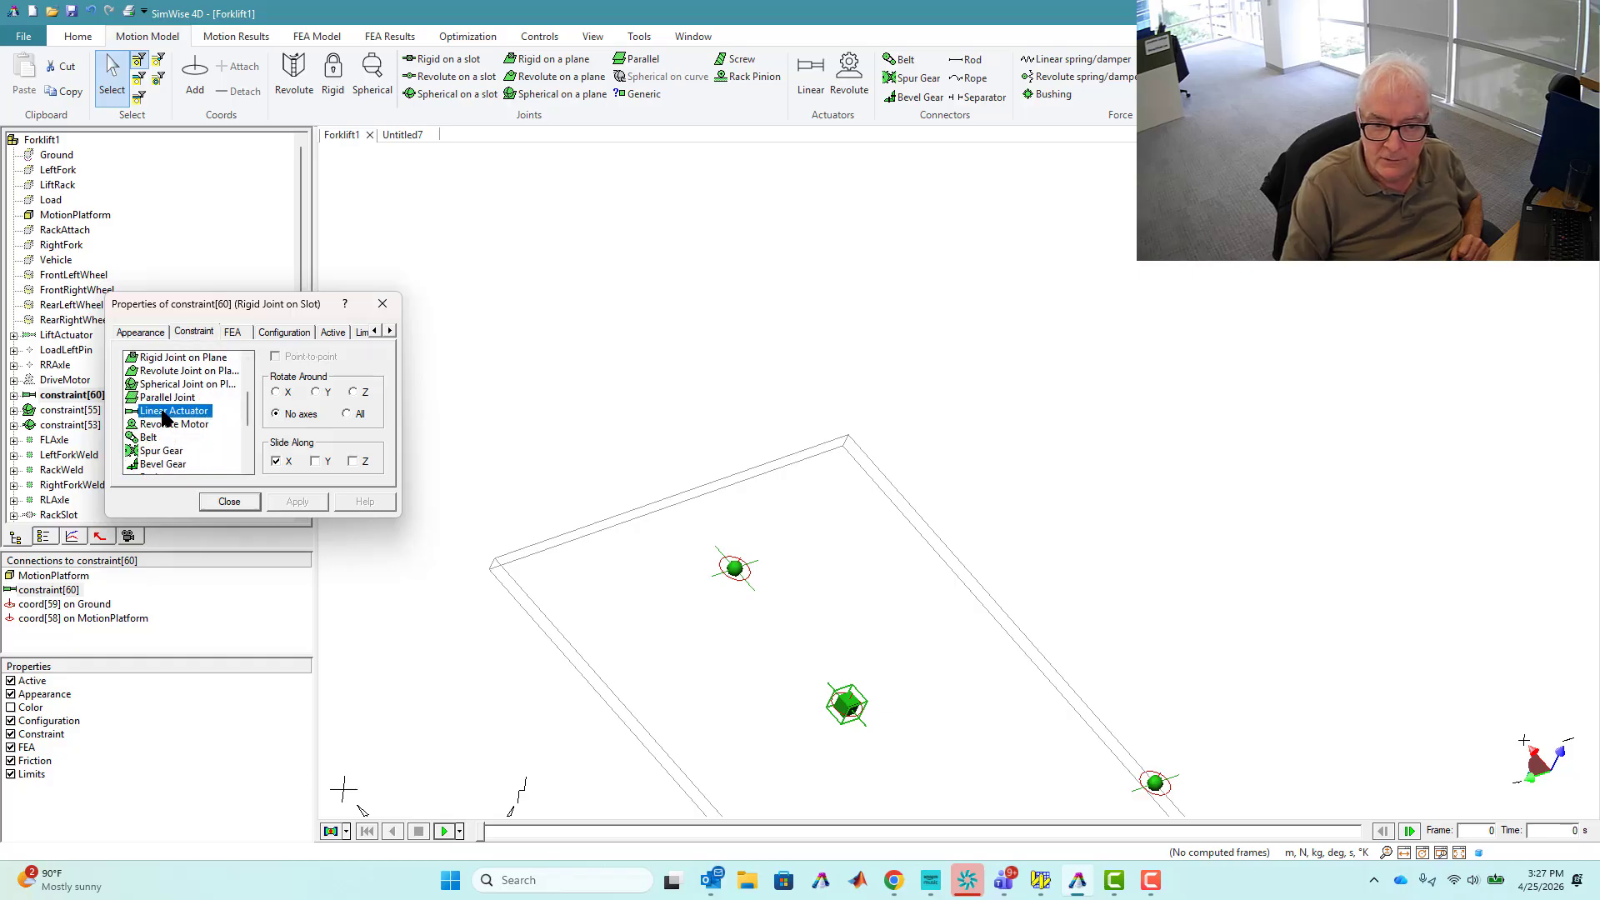
left_click(228, 502)
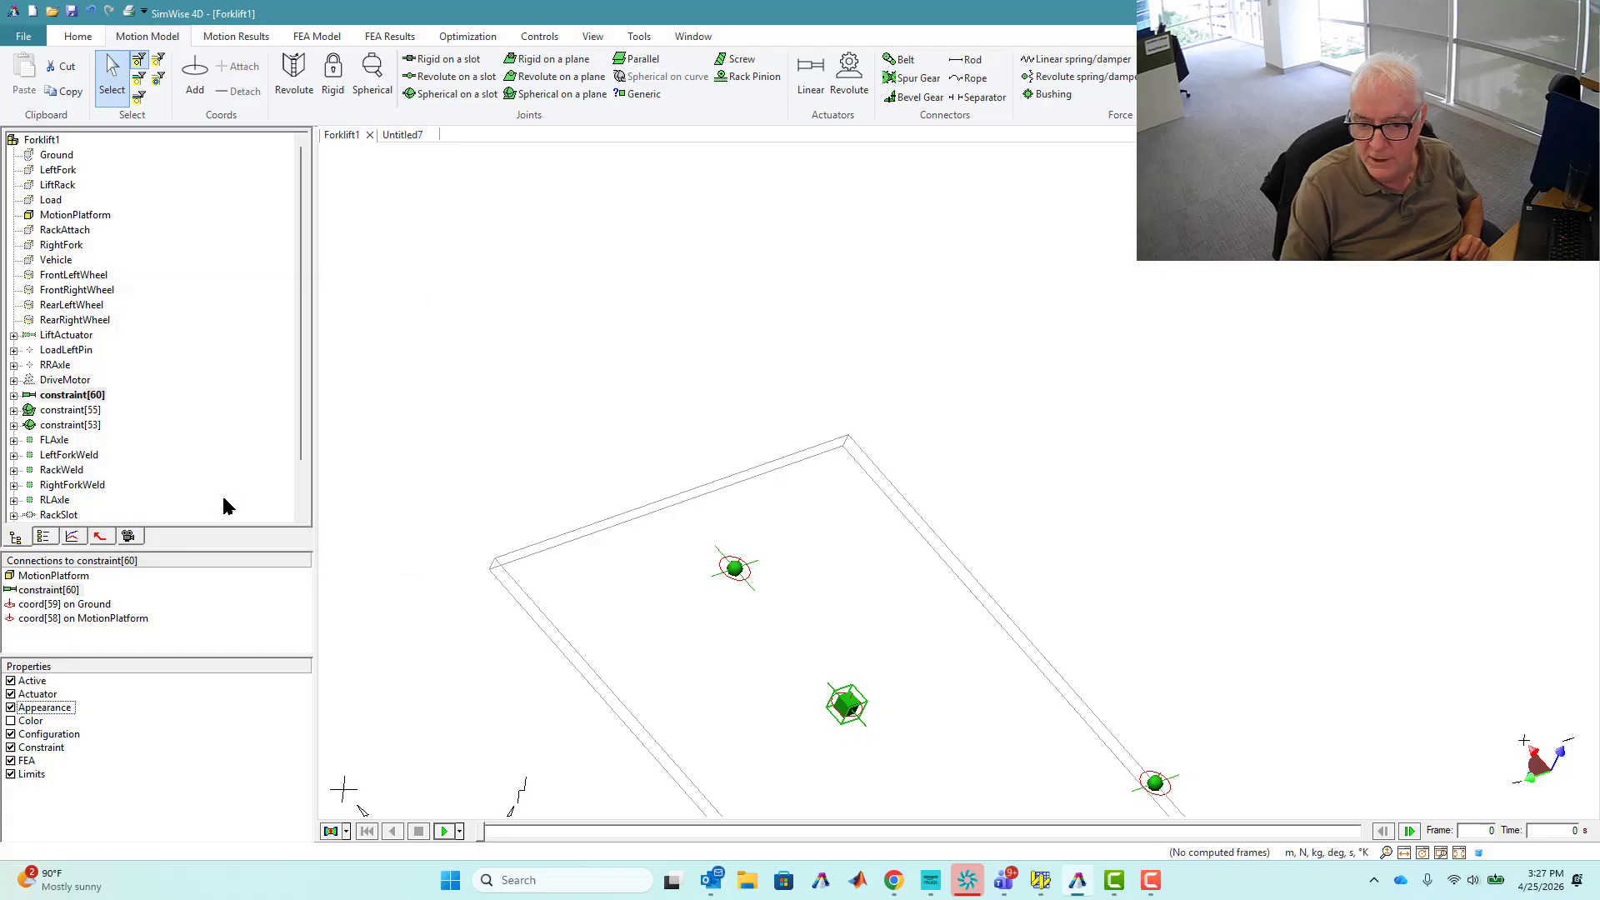
Set the actuator type of the platform's linear actuator to Velocity
double_click(33, 398)
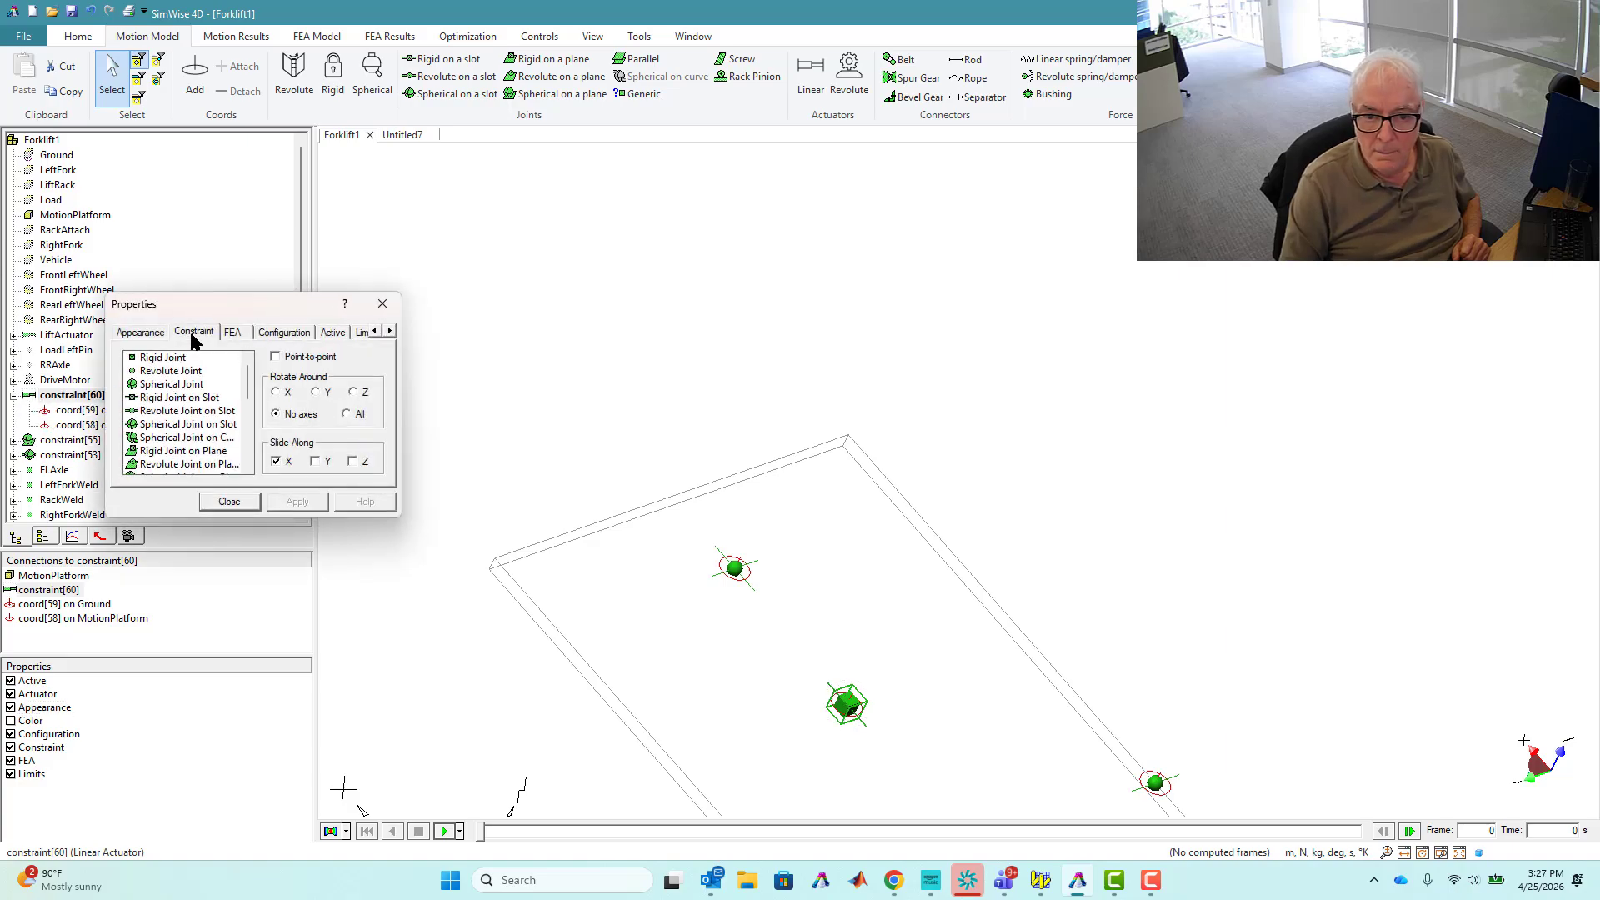
left_click(389, 331)
left_click(389, 330)
left_click(299, 332)
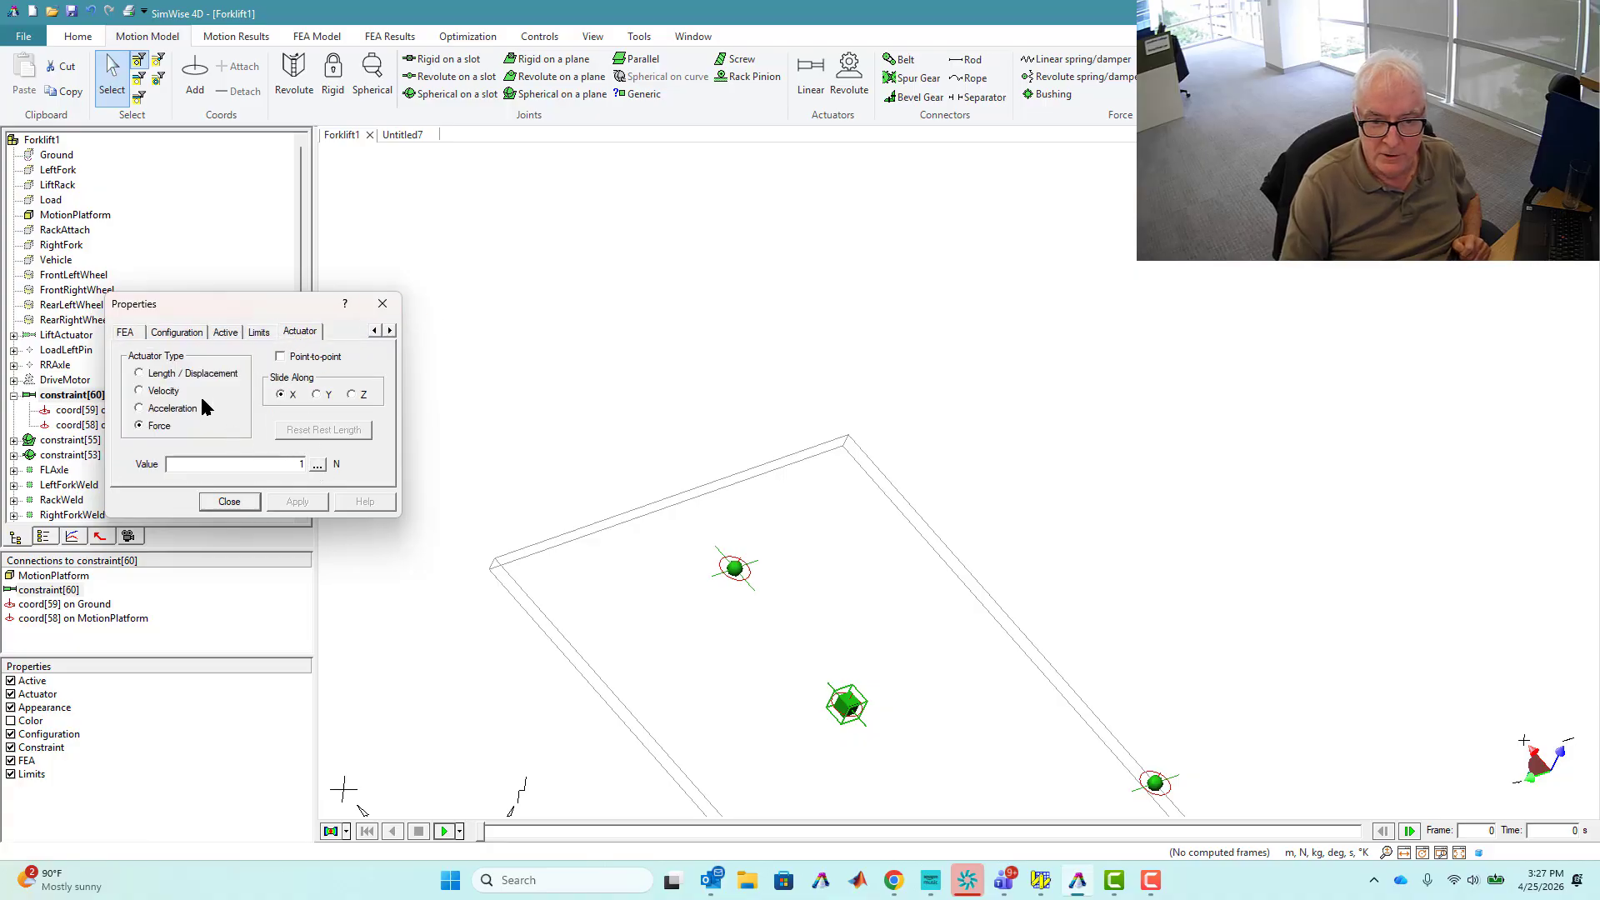
left_click(139, 392)
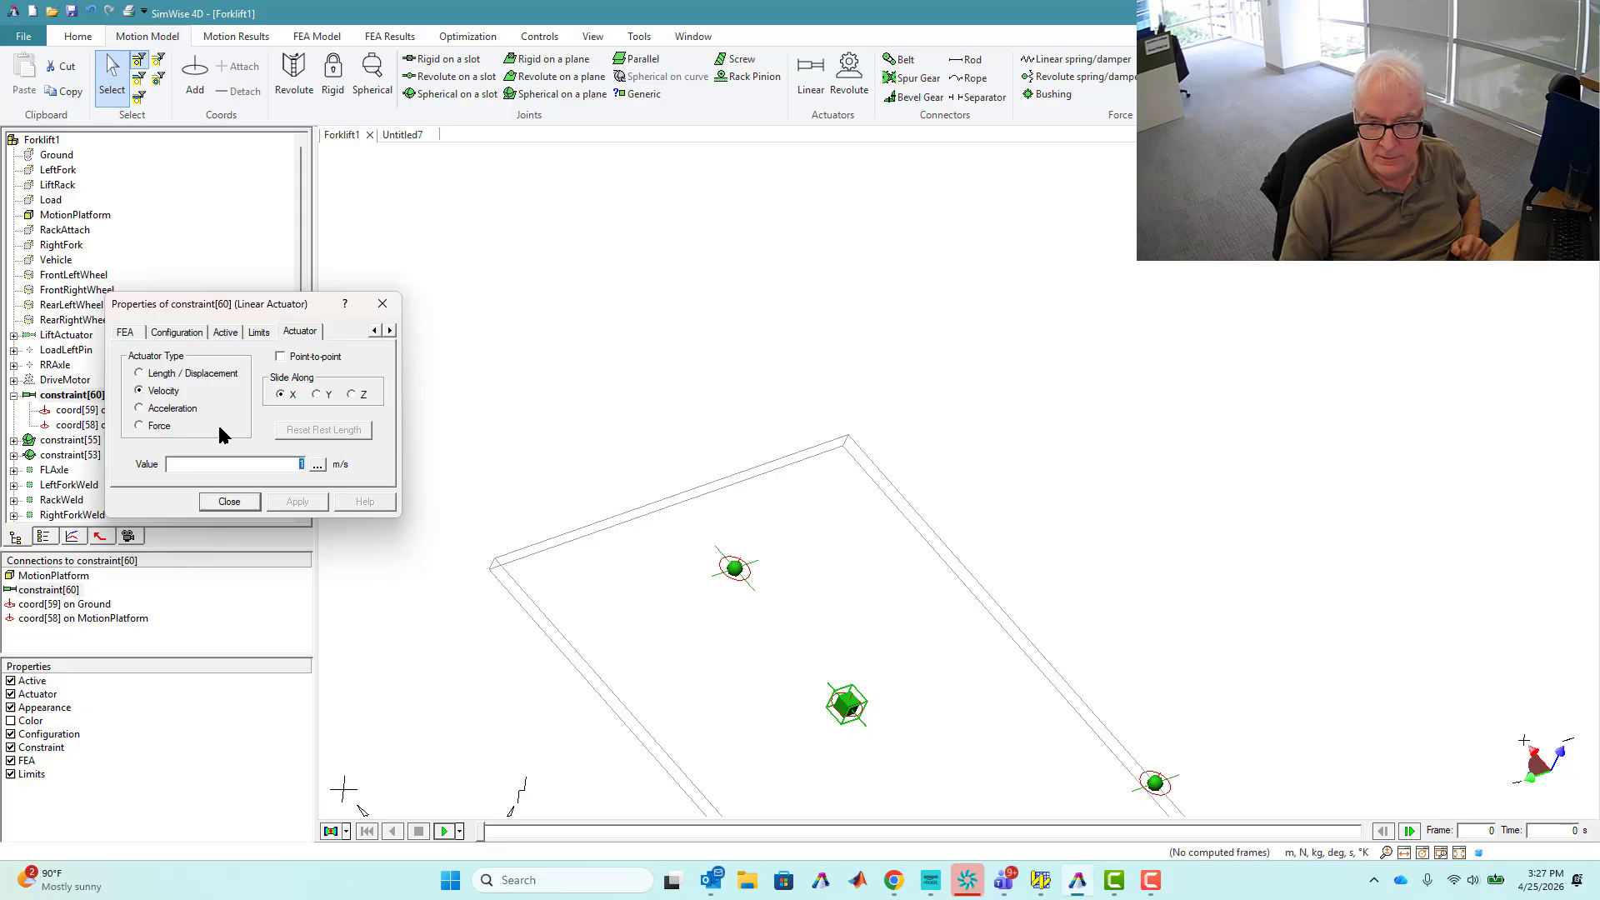
Define the actuator velocity as a step function from 0 m/s at 1 s to 5 m/s at 3 s
left_click(318, 465)
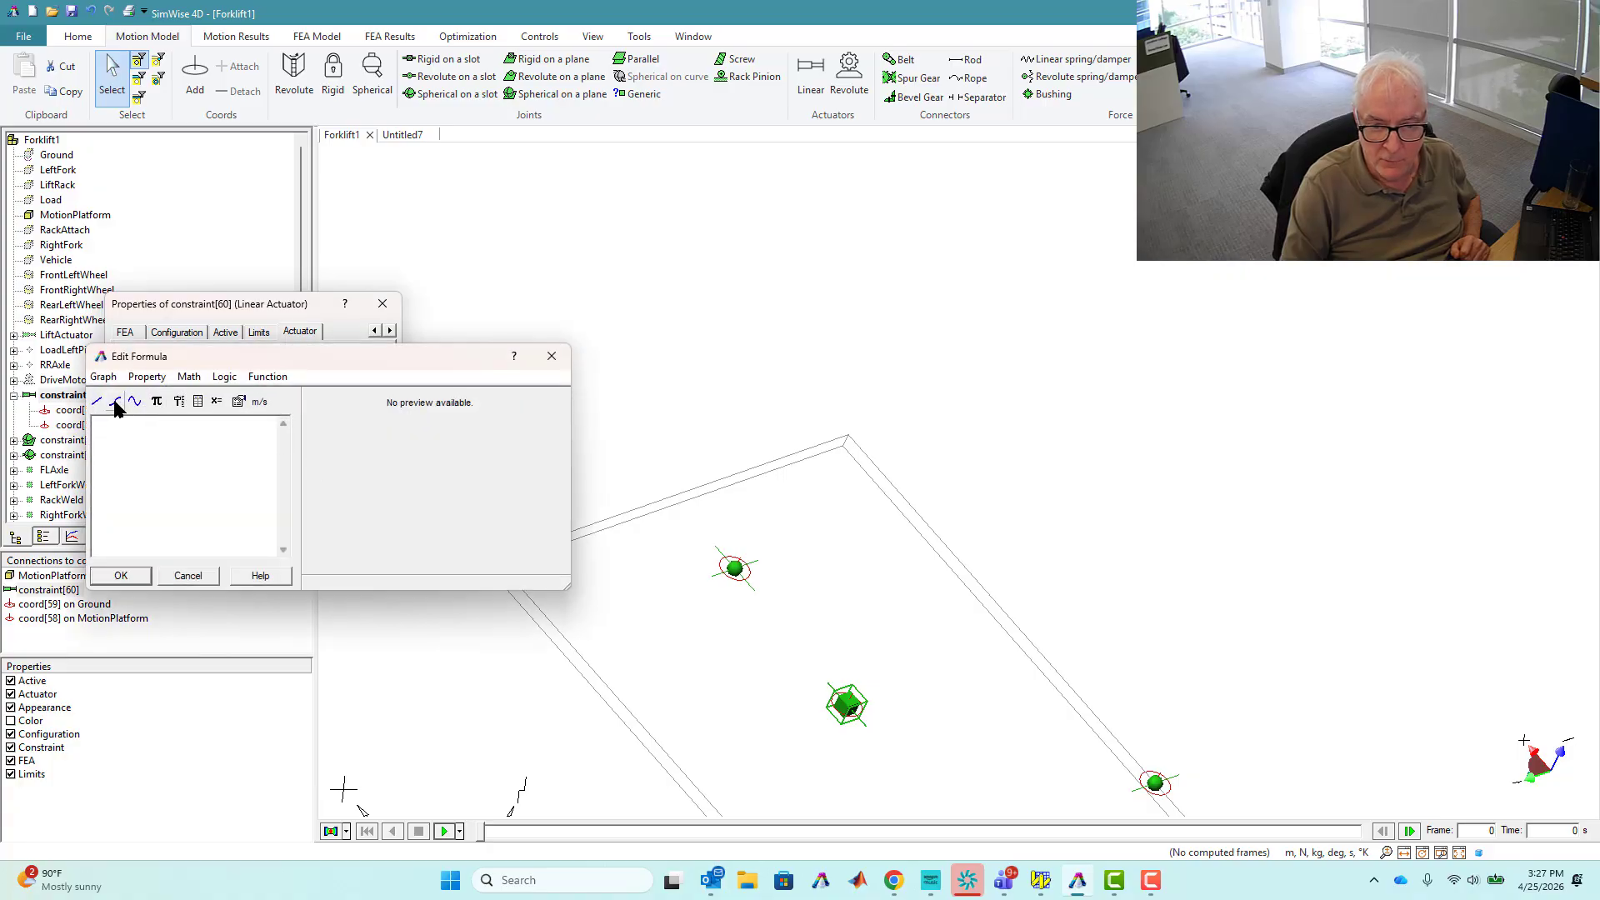
left_click(115, 403)
left_click_drag(321, 354, 466, 333)
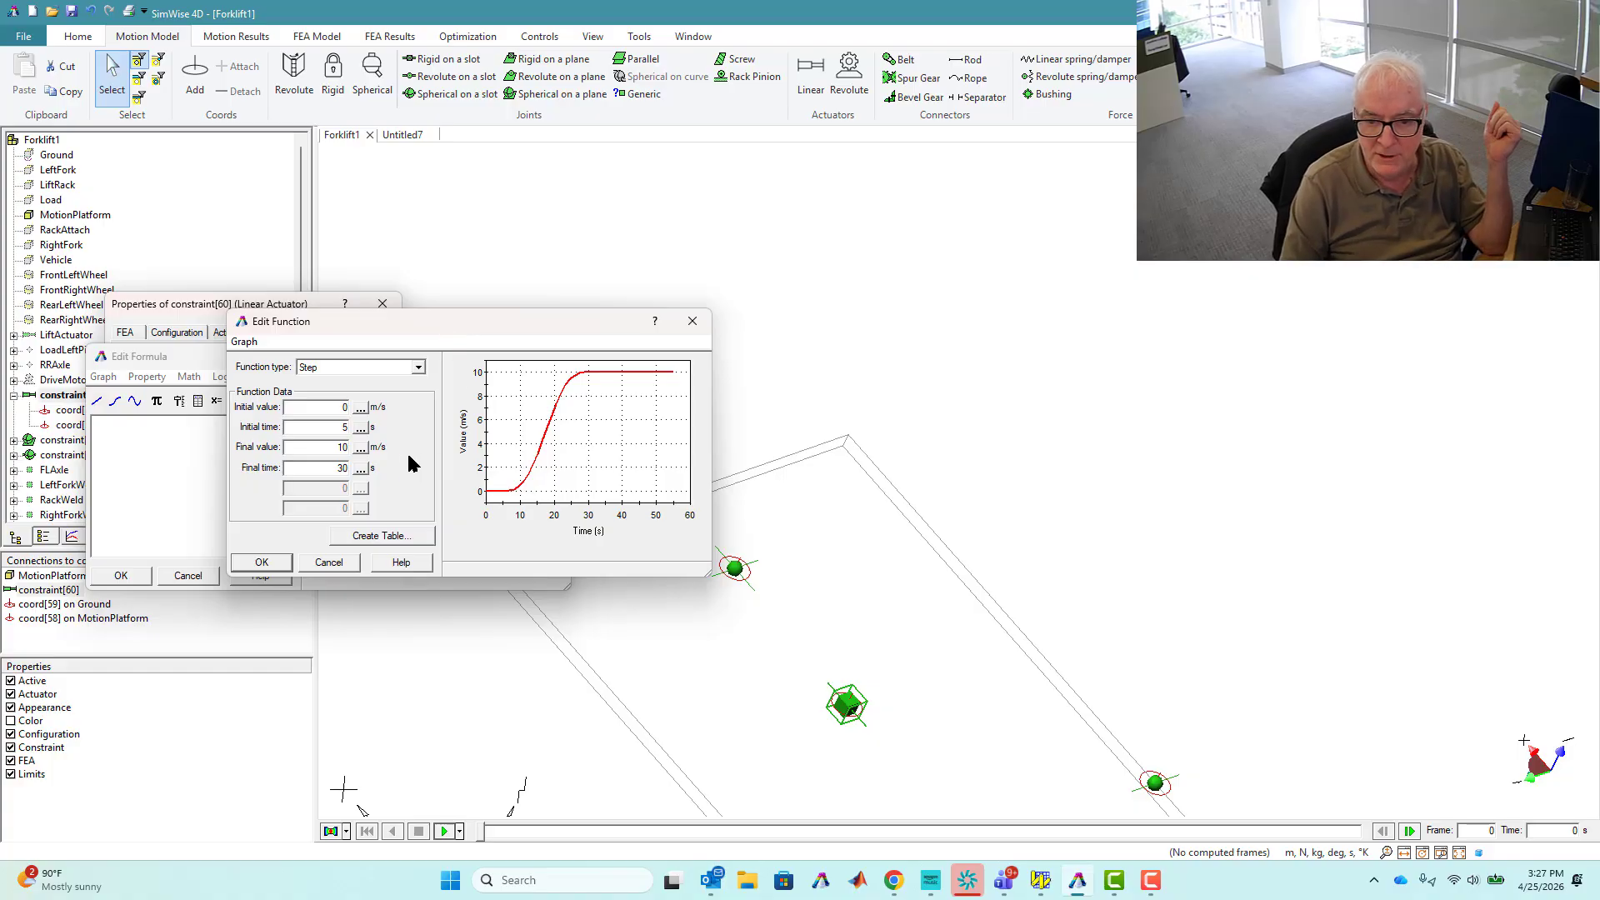
double_click(342, 406)
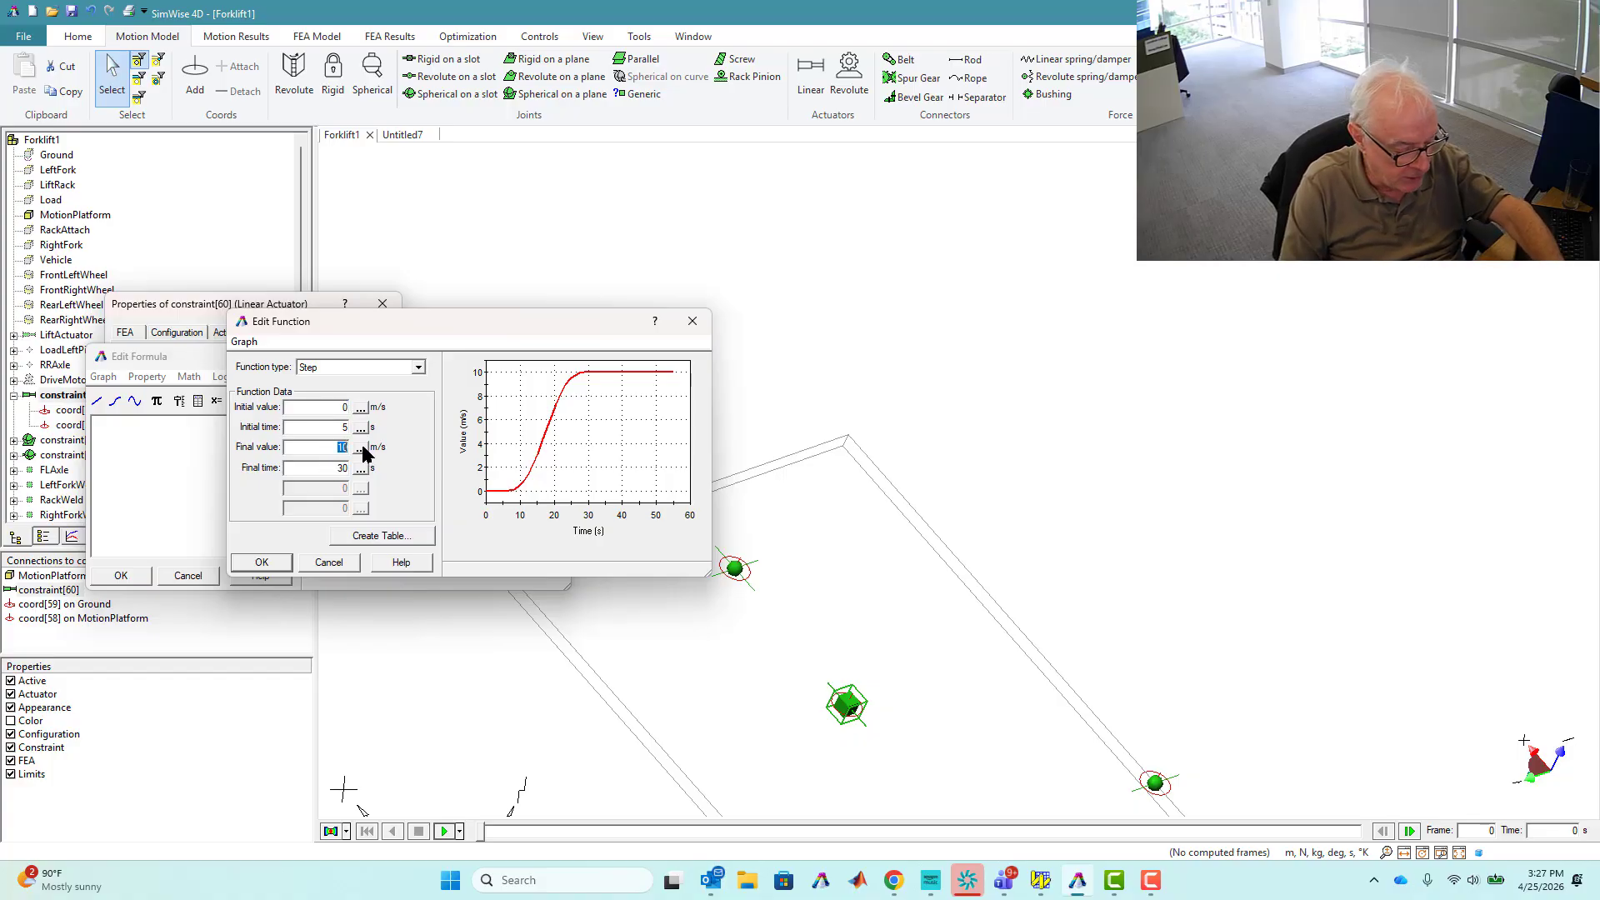
type("5")
double_click(344, 407)
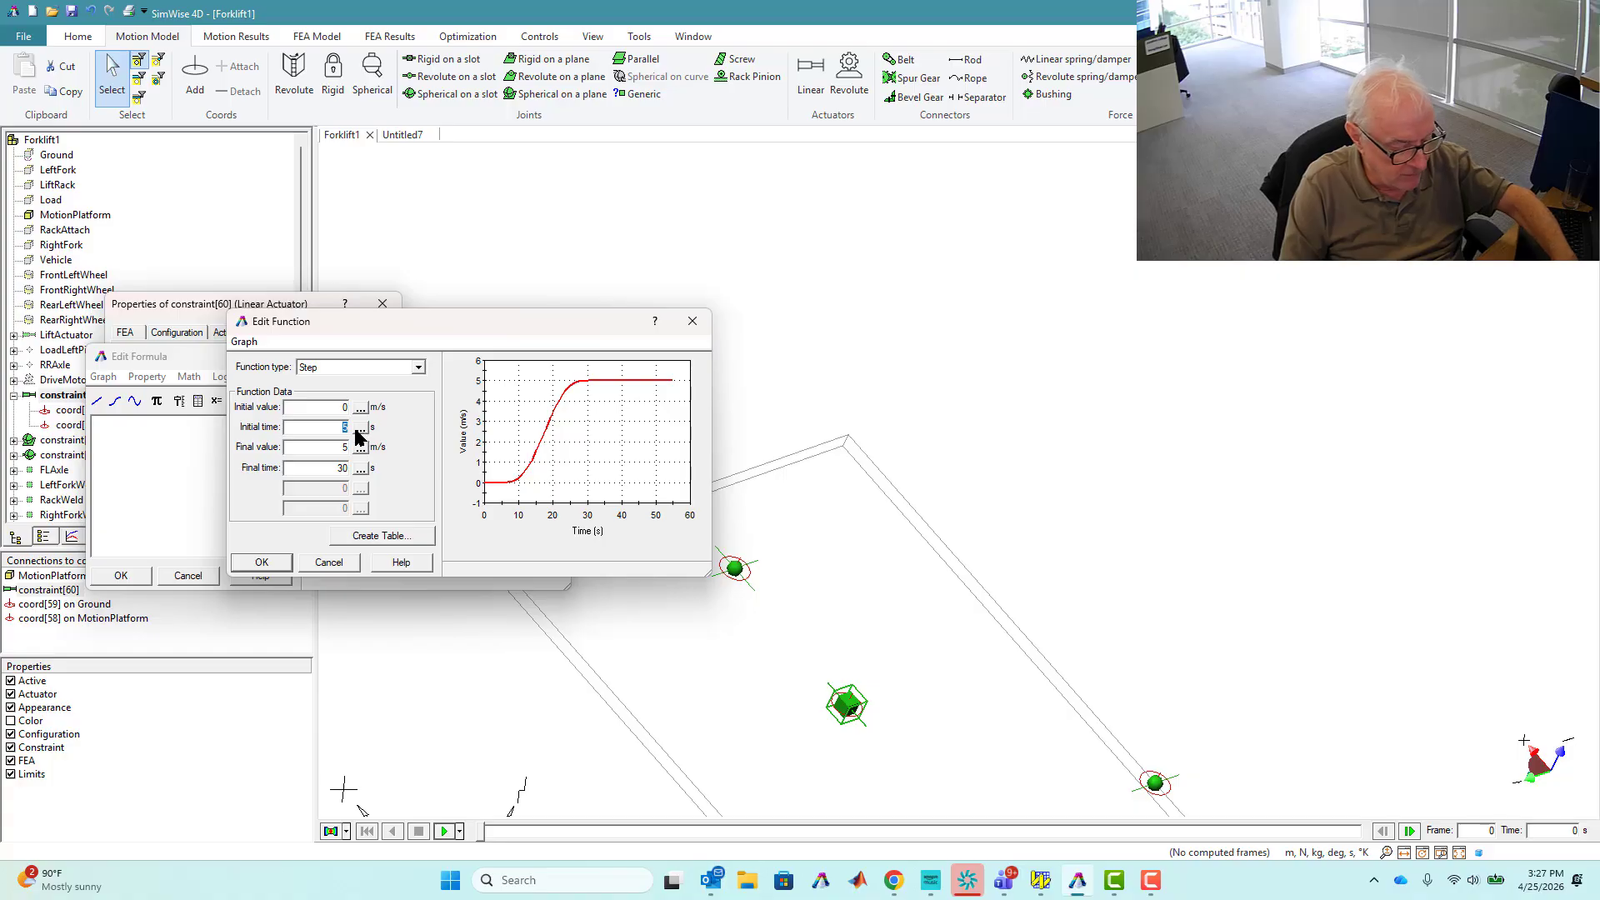
left_click_drag(334, 468, 387, 474)
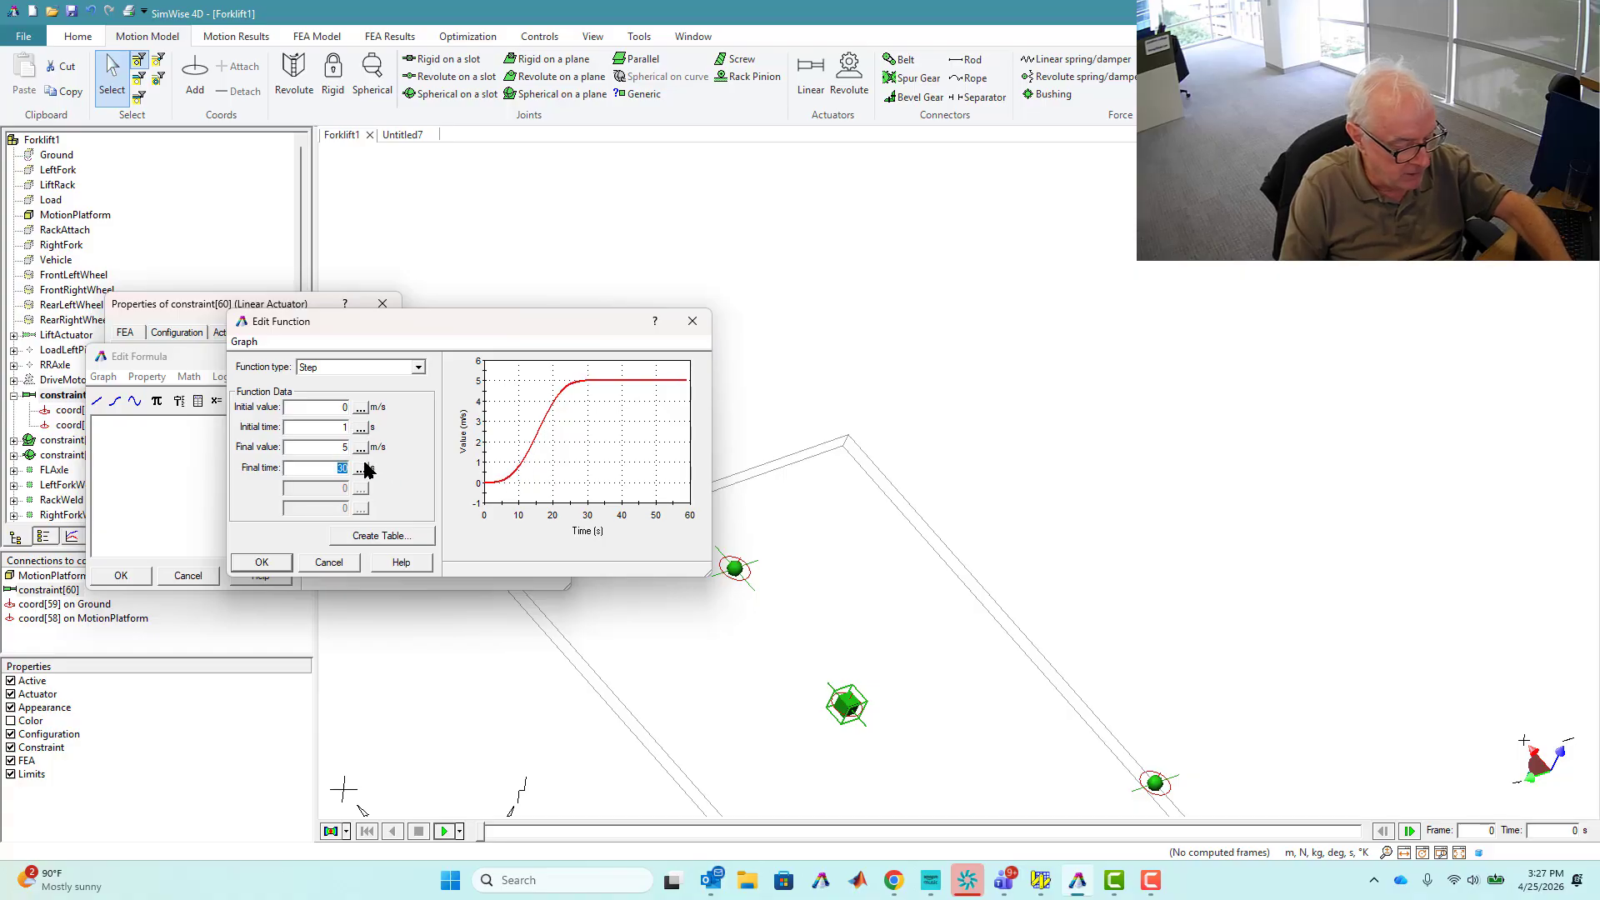
type("3")
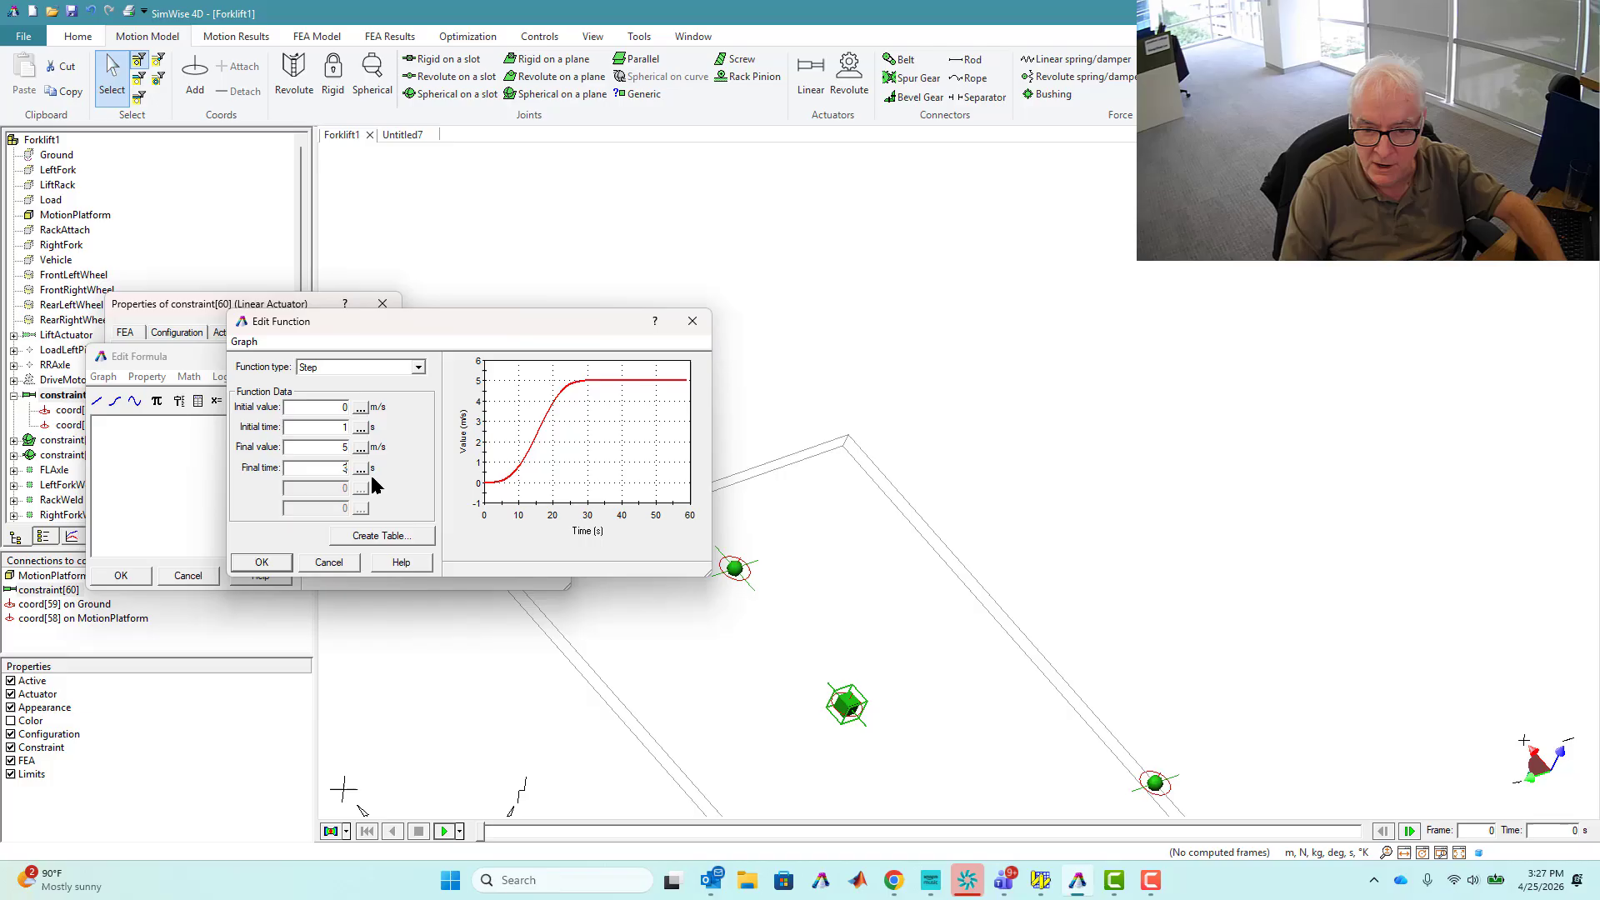
left_click(274, 564)
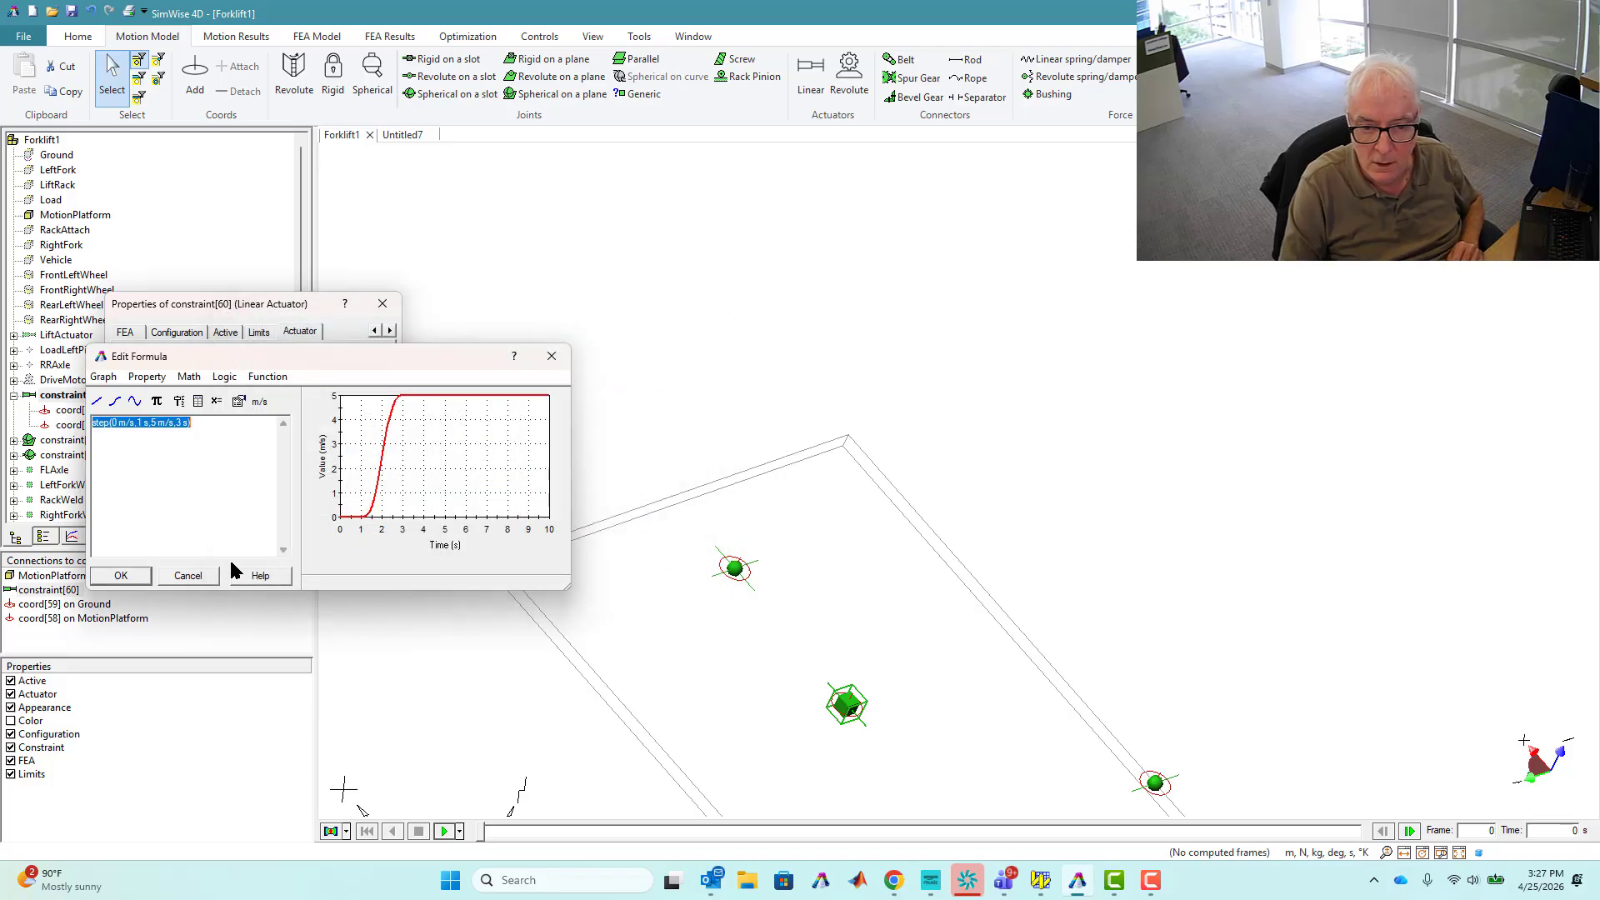
left_click(131, 572)
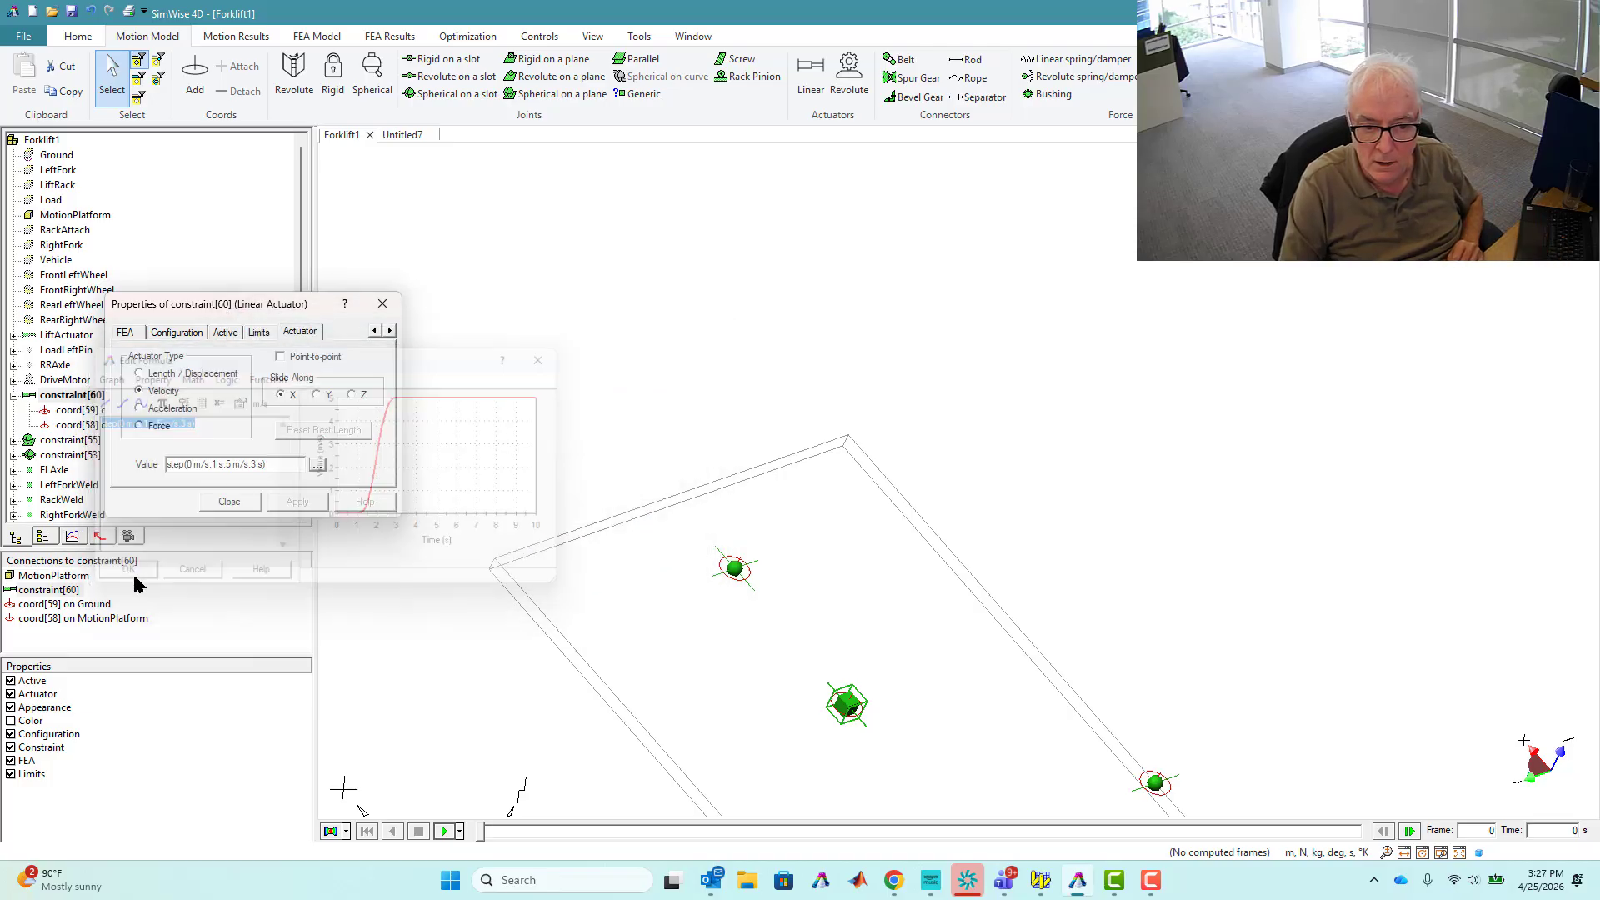
left_click(230, 504)
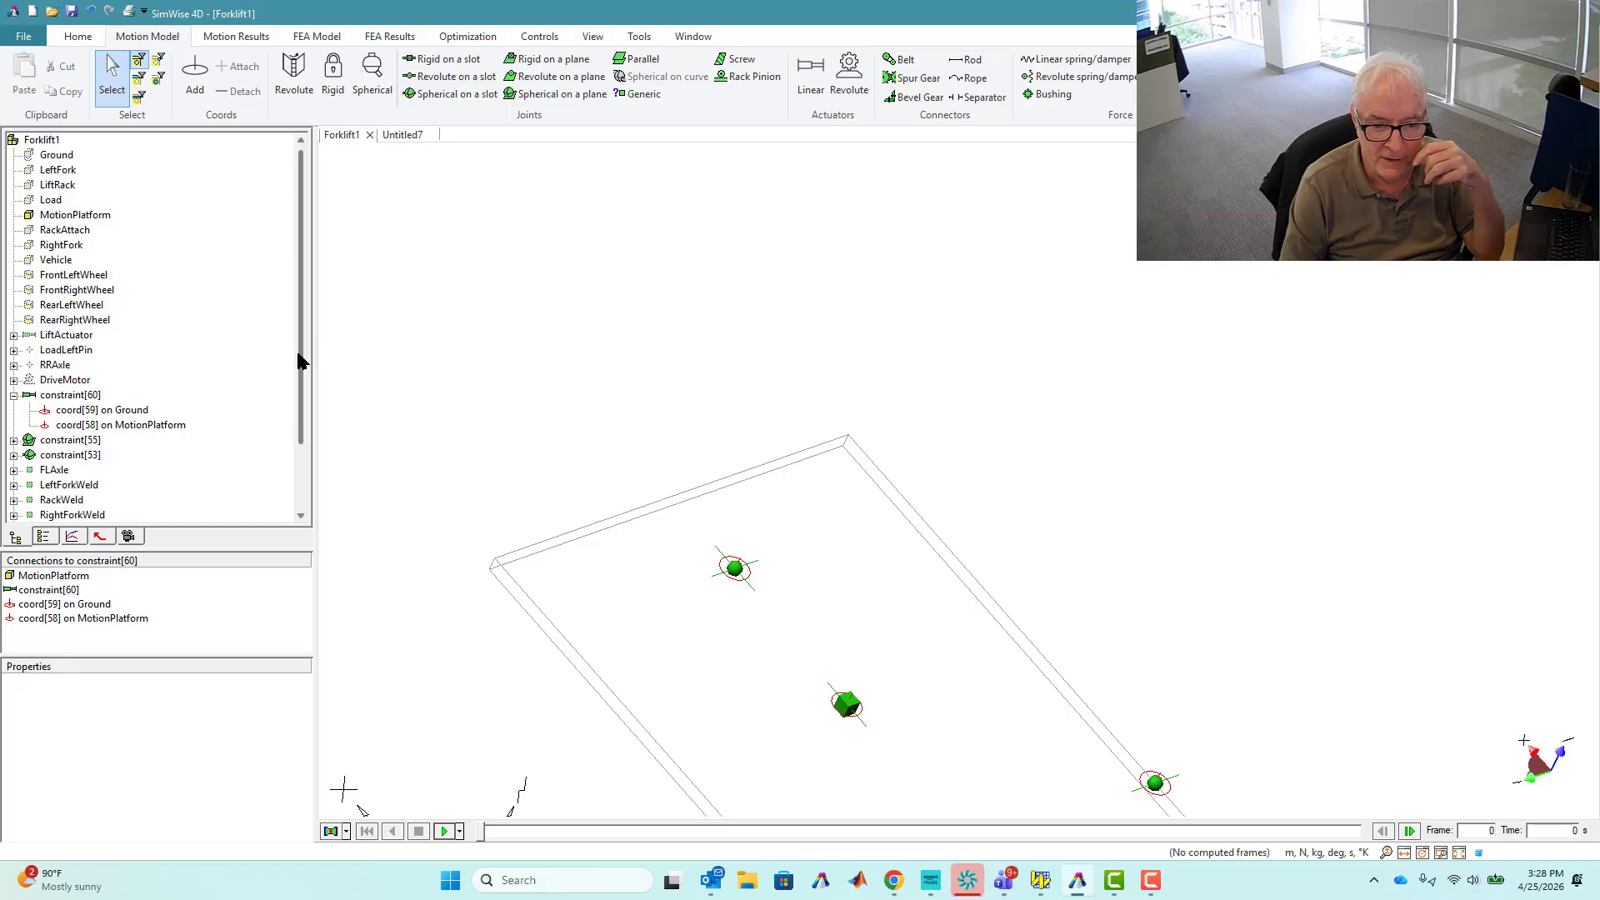
Show the hidden RackSlot joint in the model view
left_click_drag(302, 361, 326, 464)
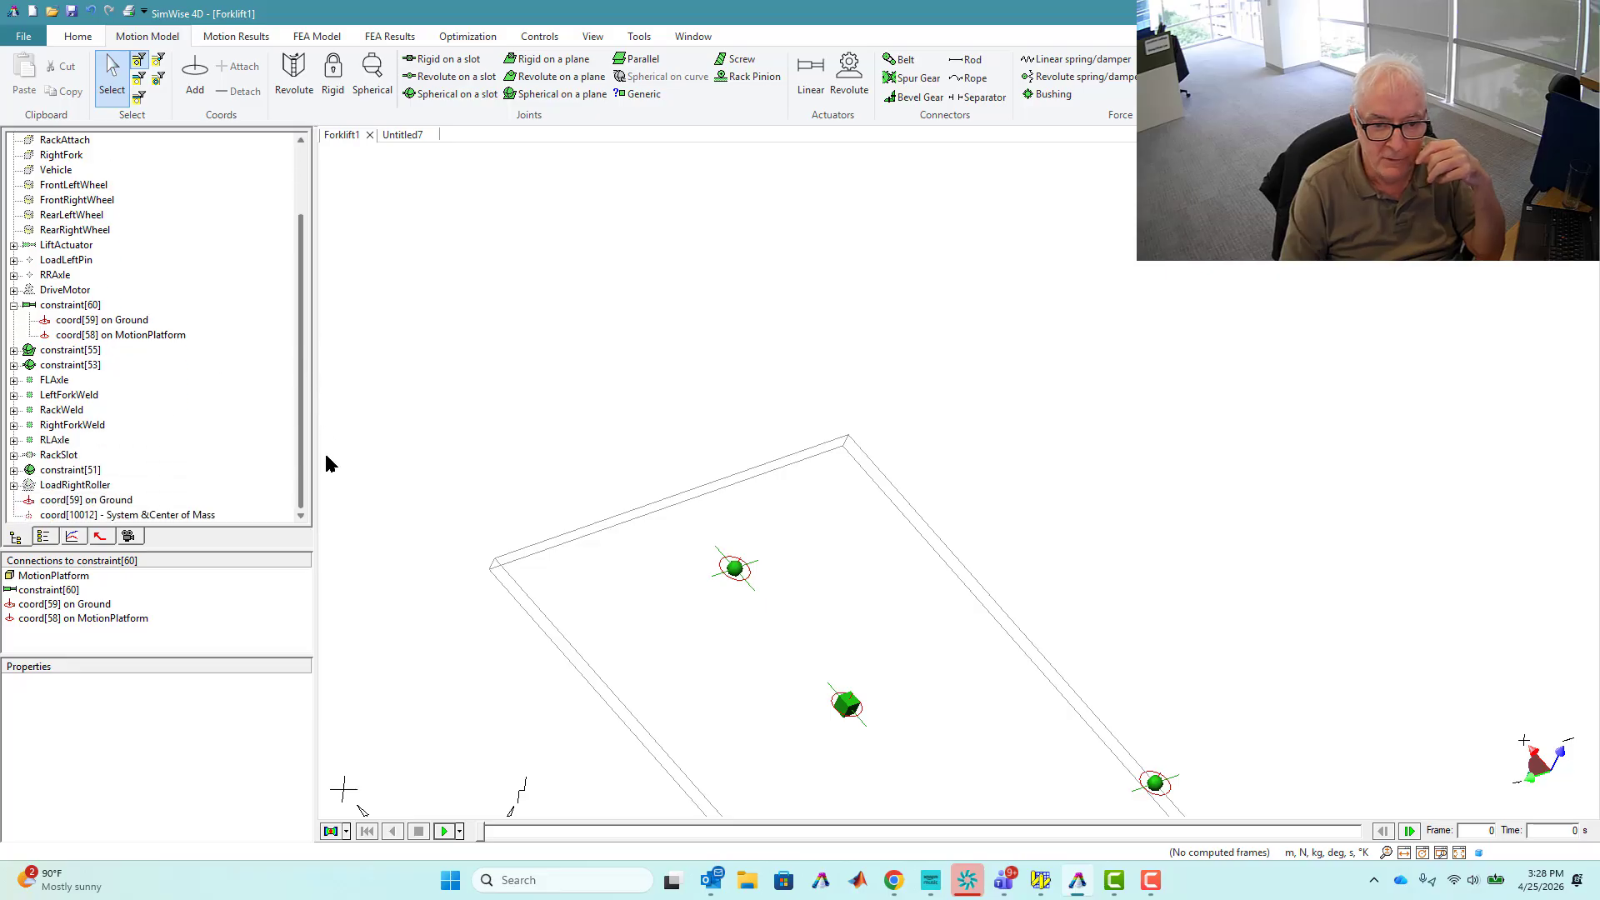
left_click(26, 457)
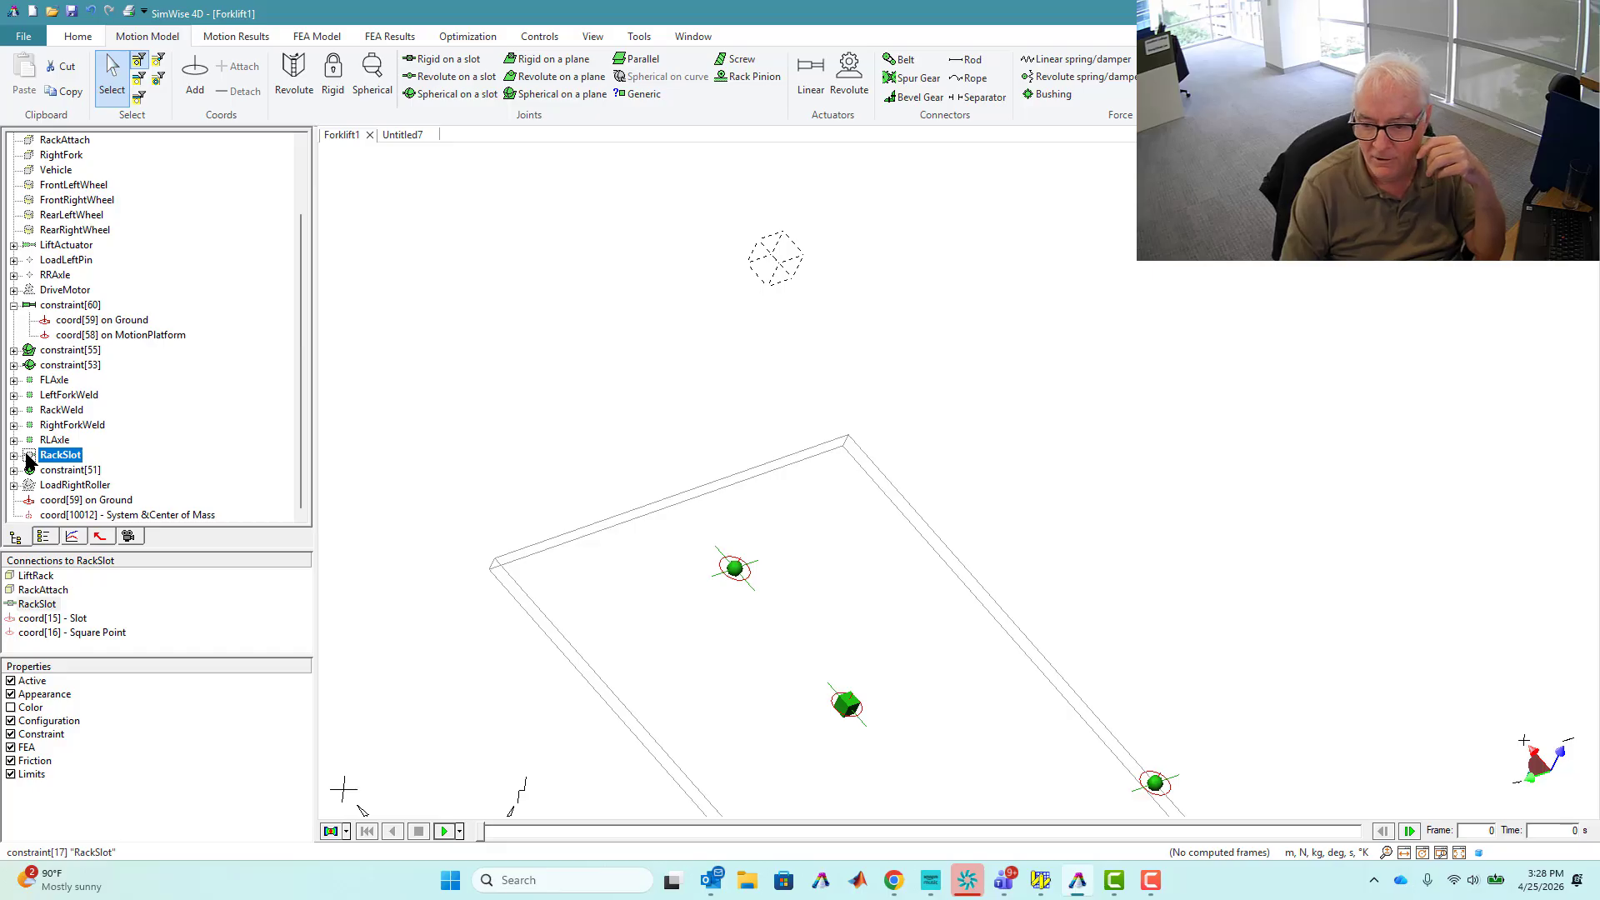
right_click(35, 454)
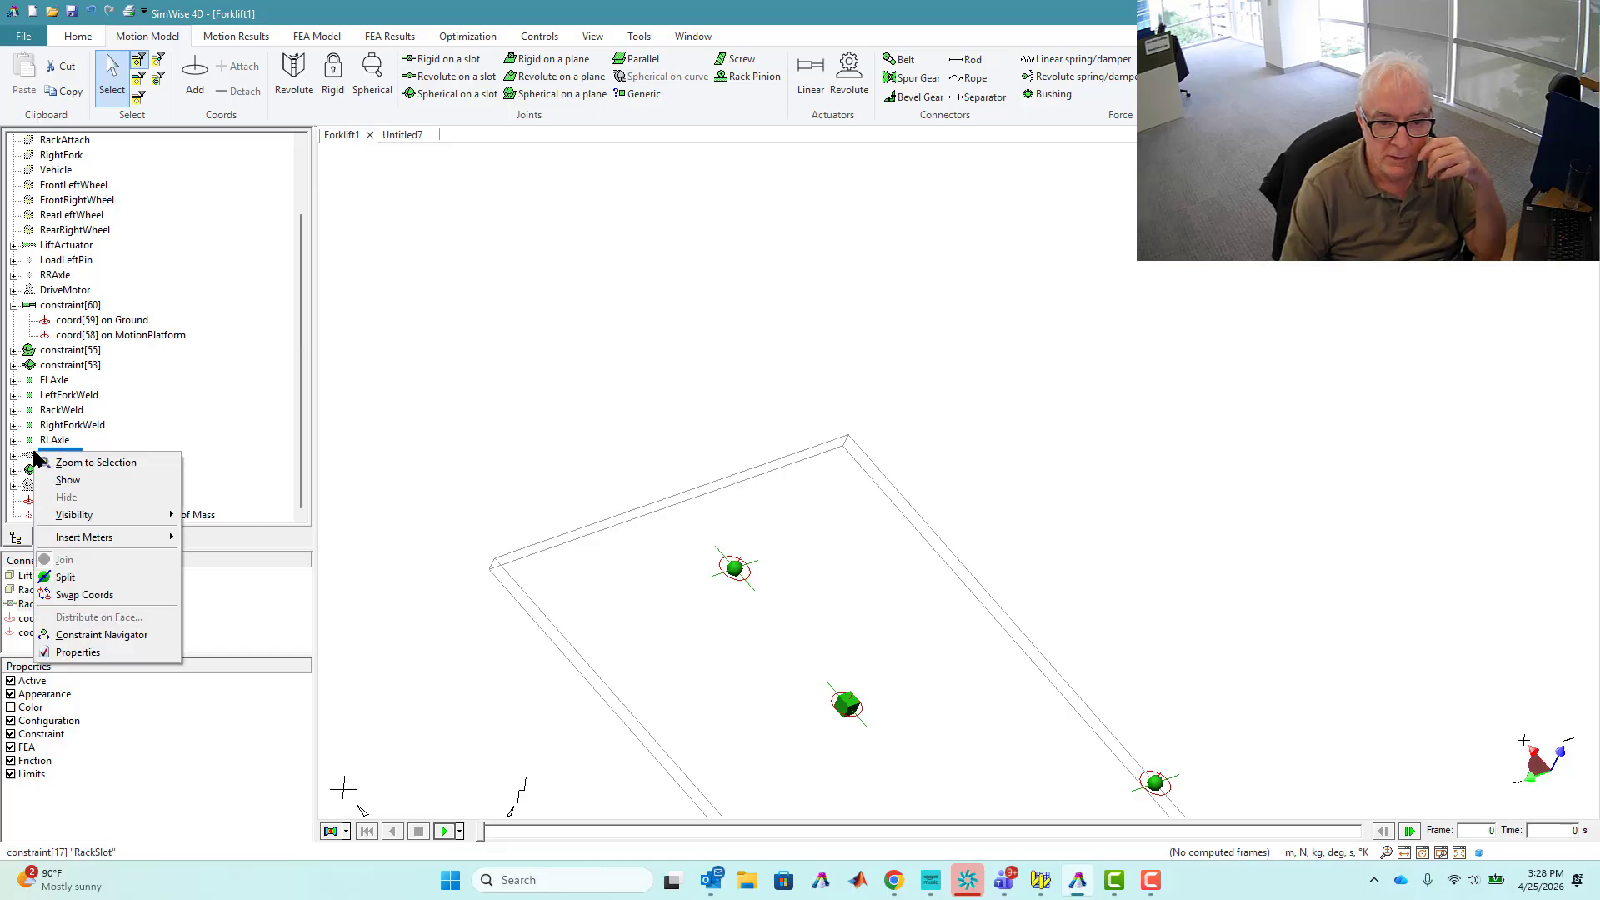
left_click(63, 481)
middle_click_drag(511, 543, 546, 488)
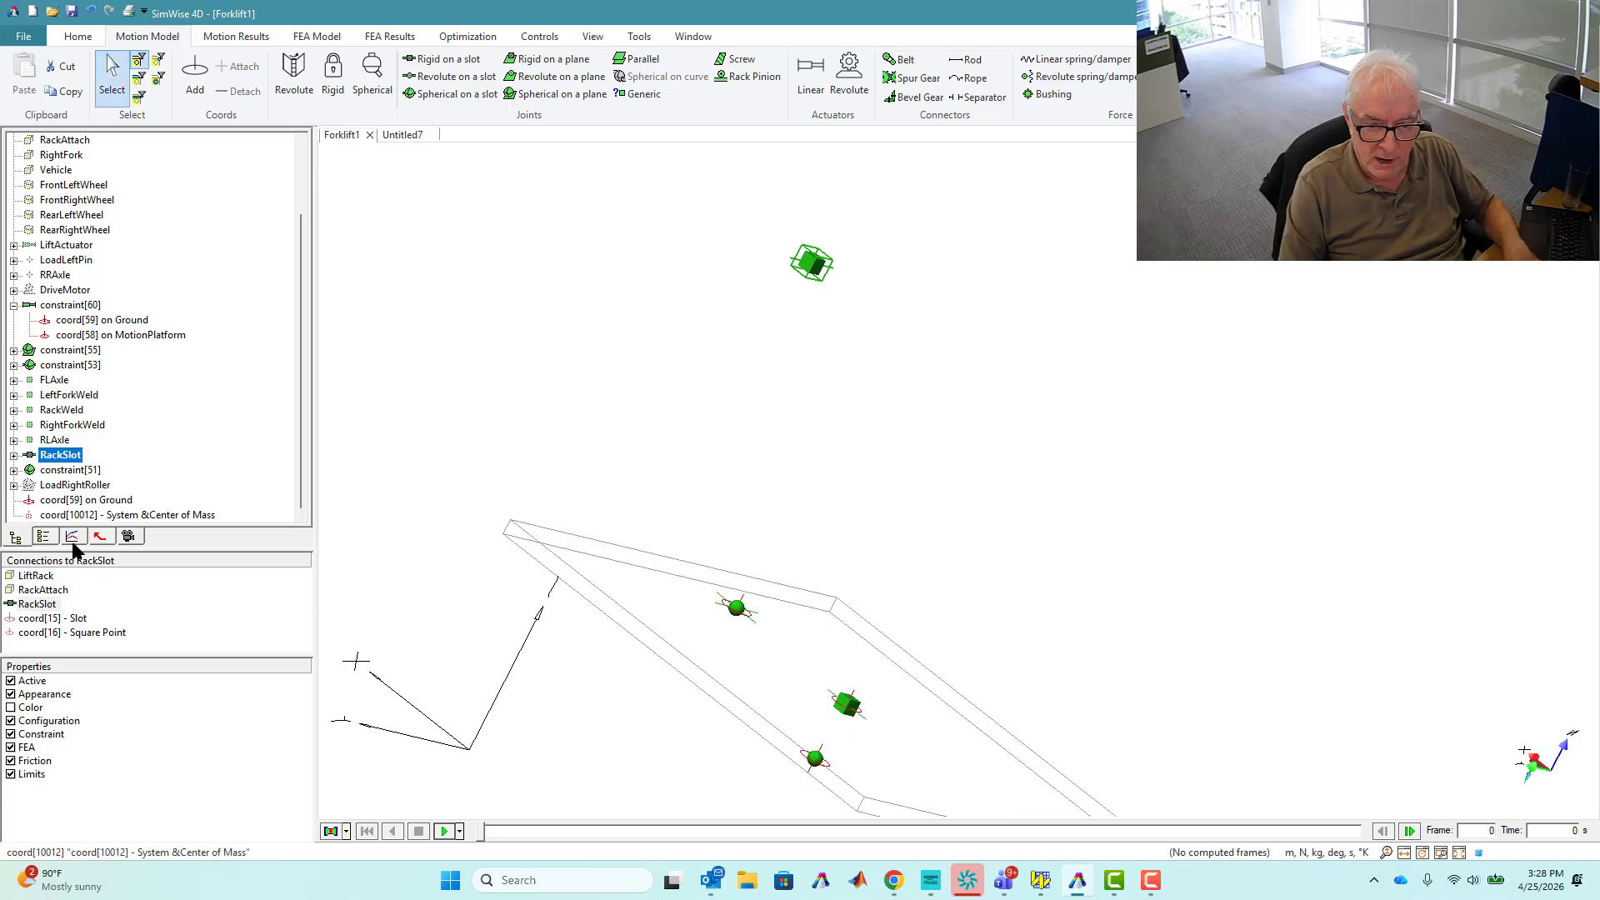
Show the hidden LiftRack and RackAttach bodies connected to the RackSlot joint
left_click(34, 578, "shift")
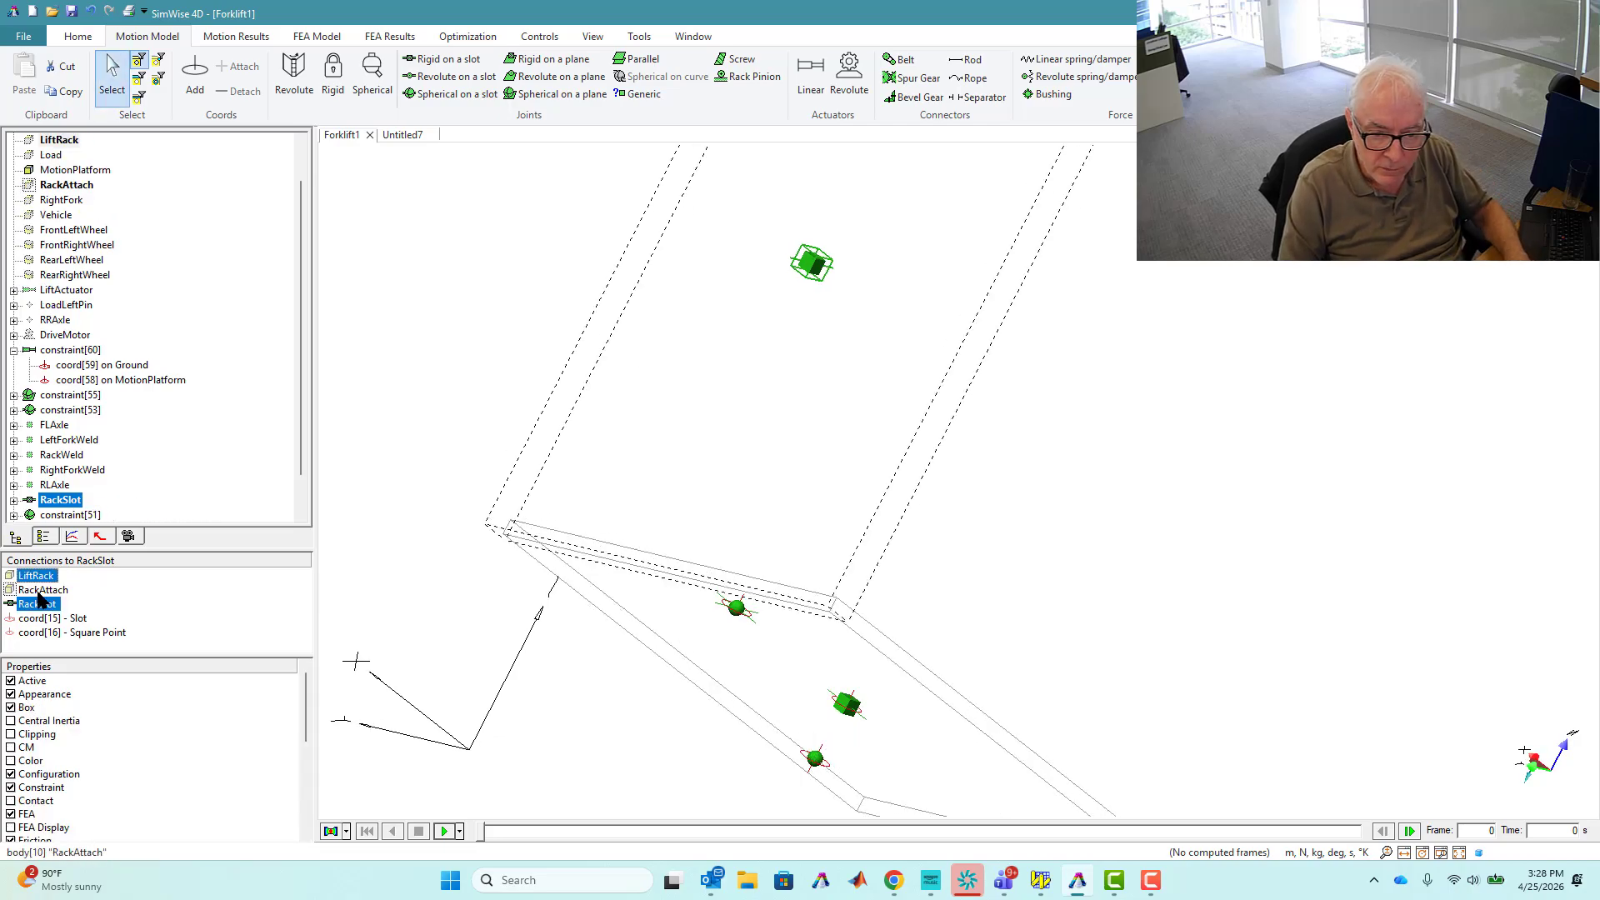
right_click(37, 587)
left_click(72, 250)
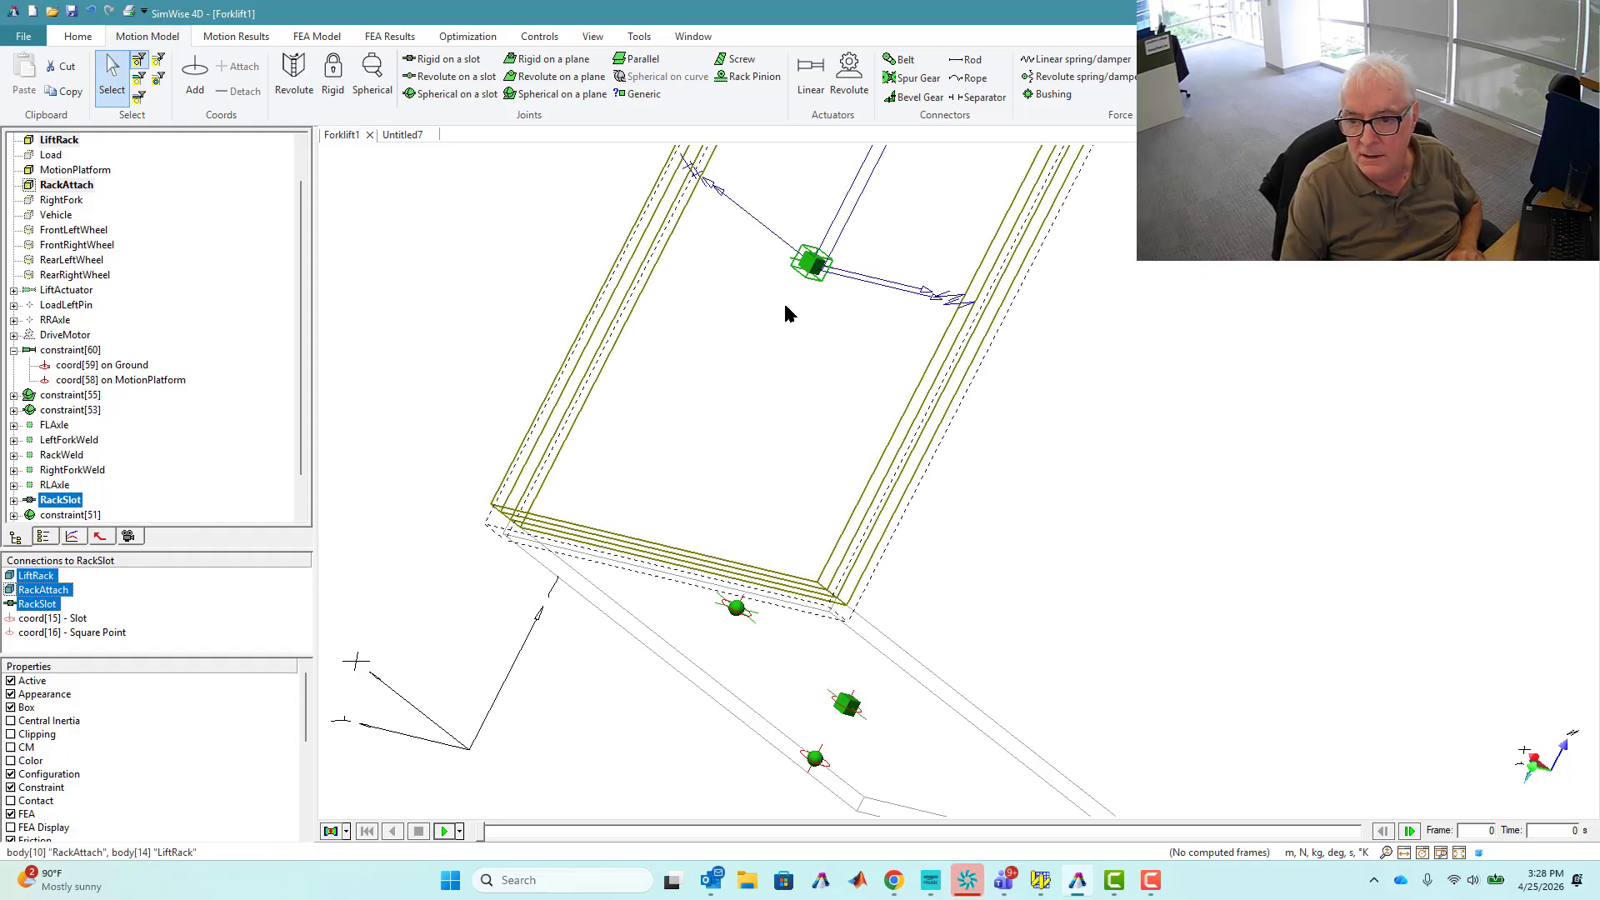
middle_click_drag(815, 343, 857, 244)
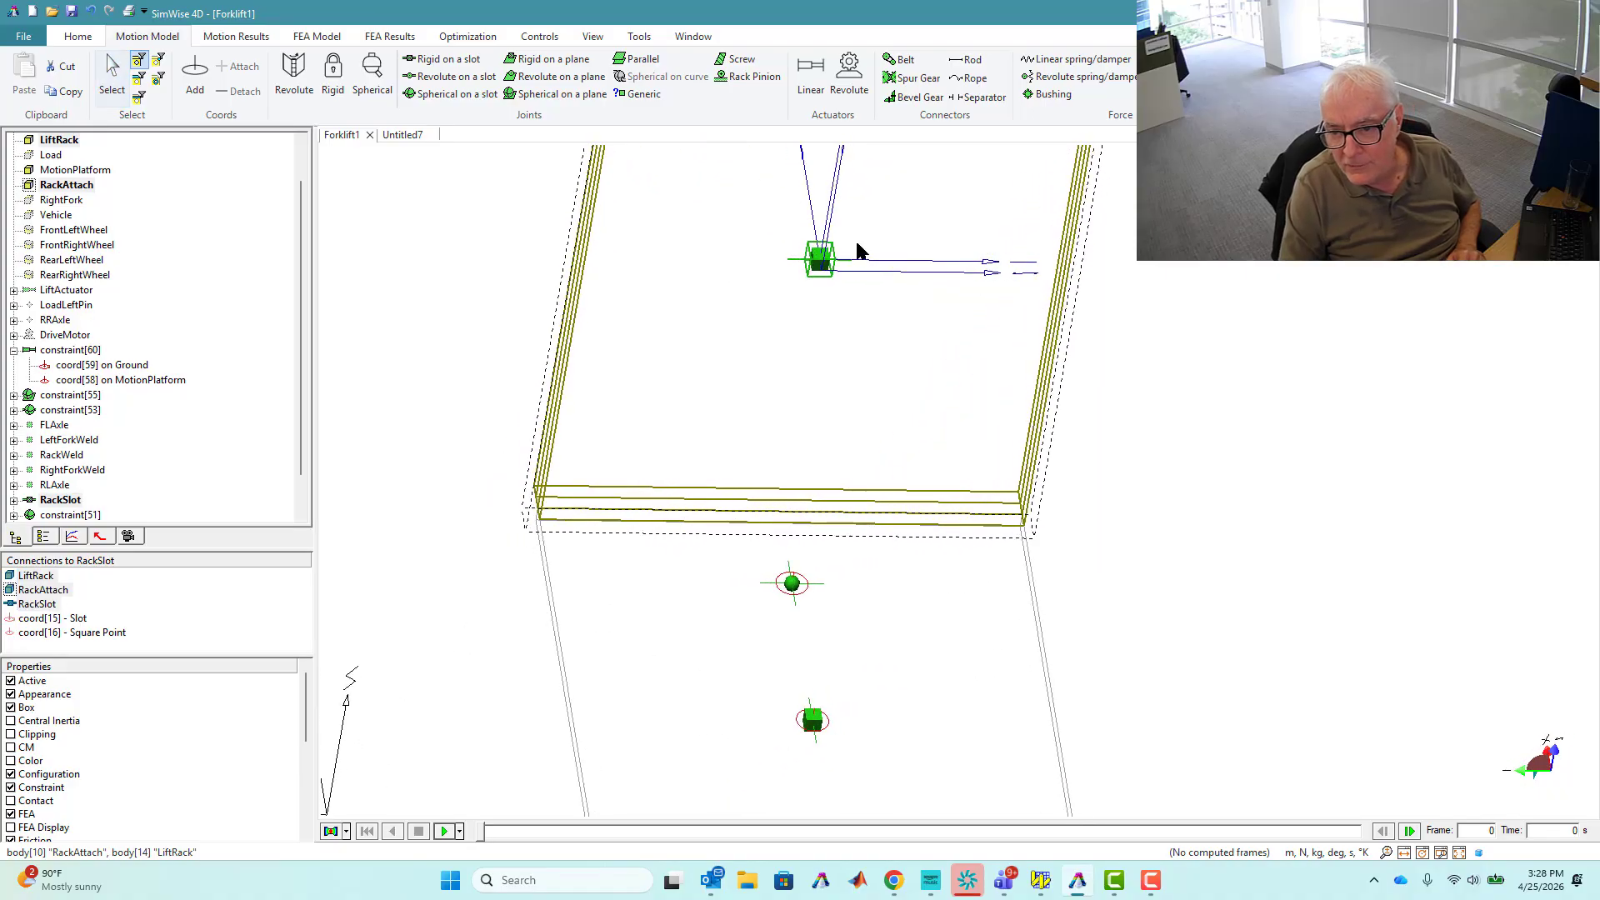
Inspect the constraint type and slide axis in the properties of the RackSlot joint and its attached bodies
right_click(820, 265)
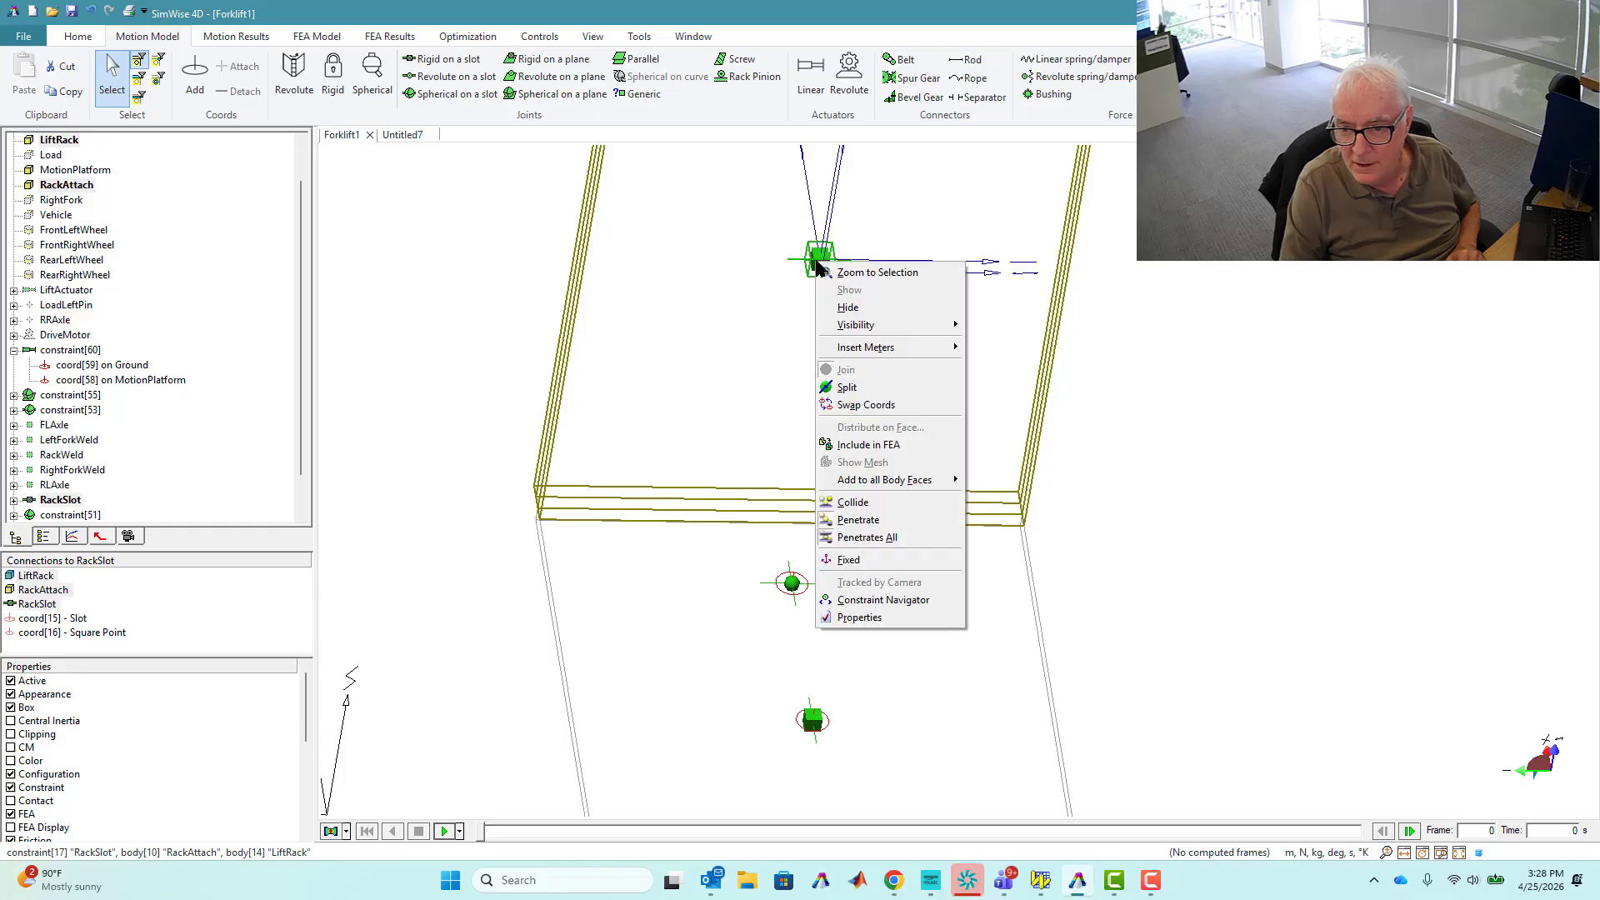
left_click(858, 618)
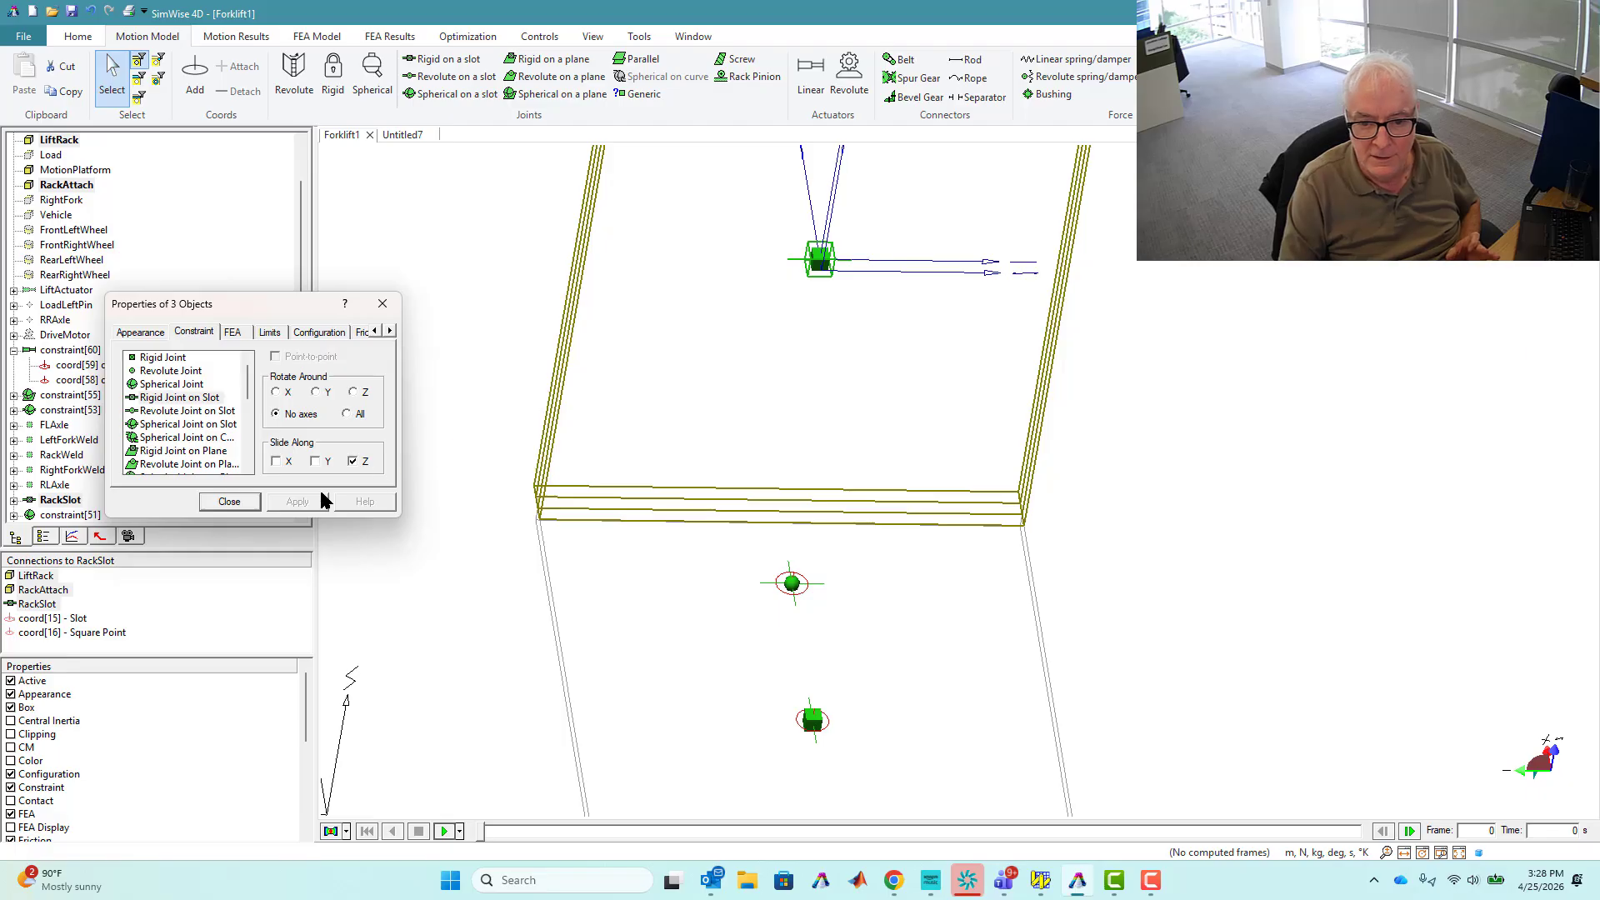
left_click(227, 501)
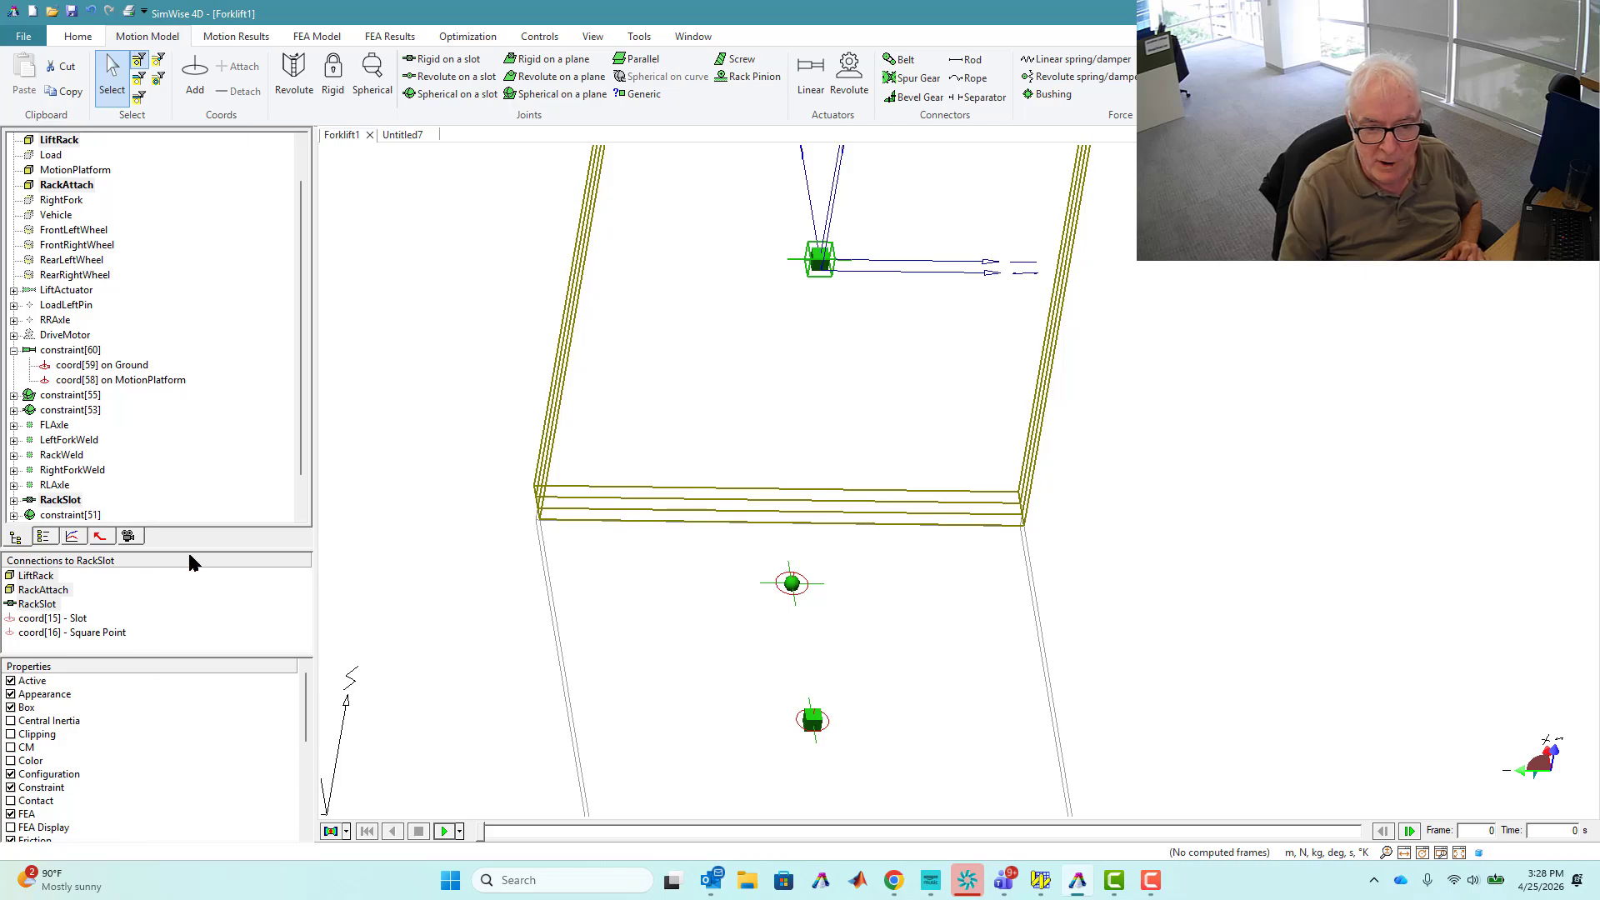
Set the world rotation Rx of RackSlot's Slot and Square Point coords to 0 degrees
left_click(46, 618)
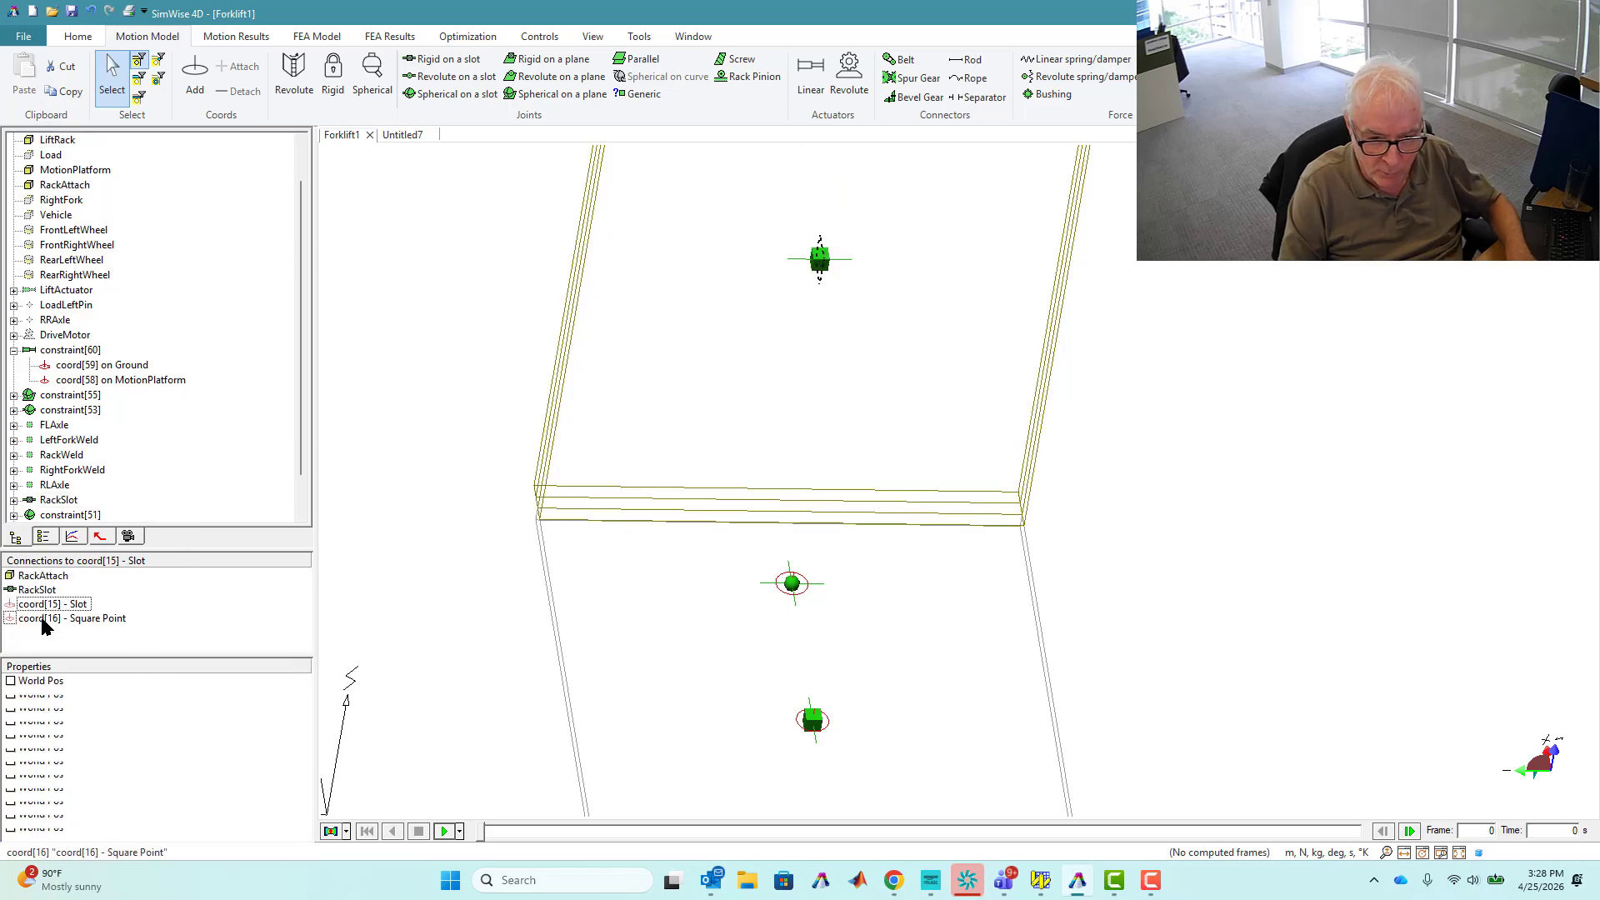
left_click(29, 620, "ctrl")
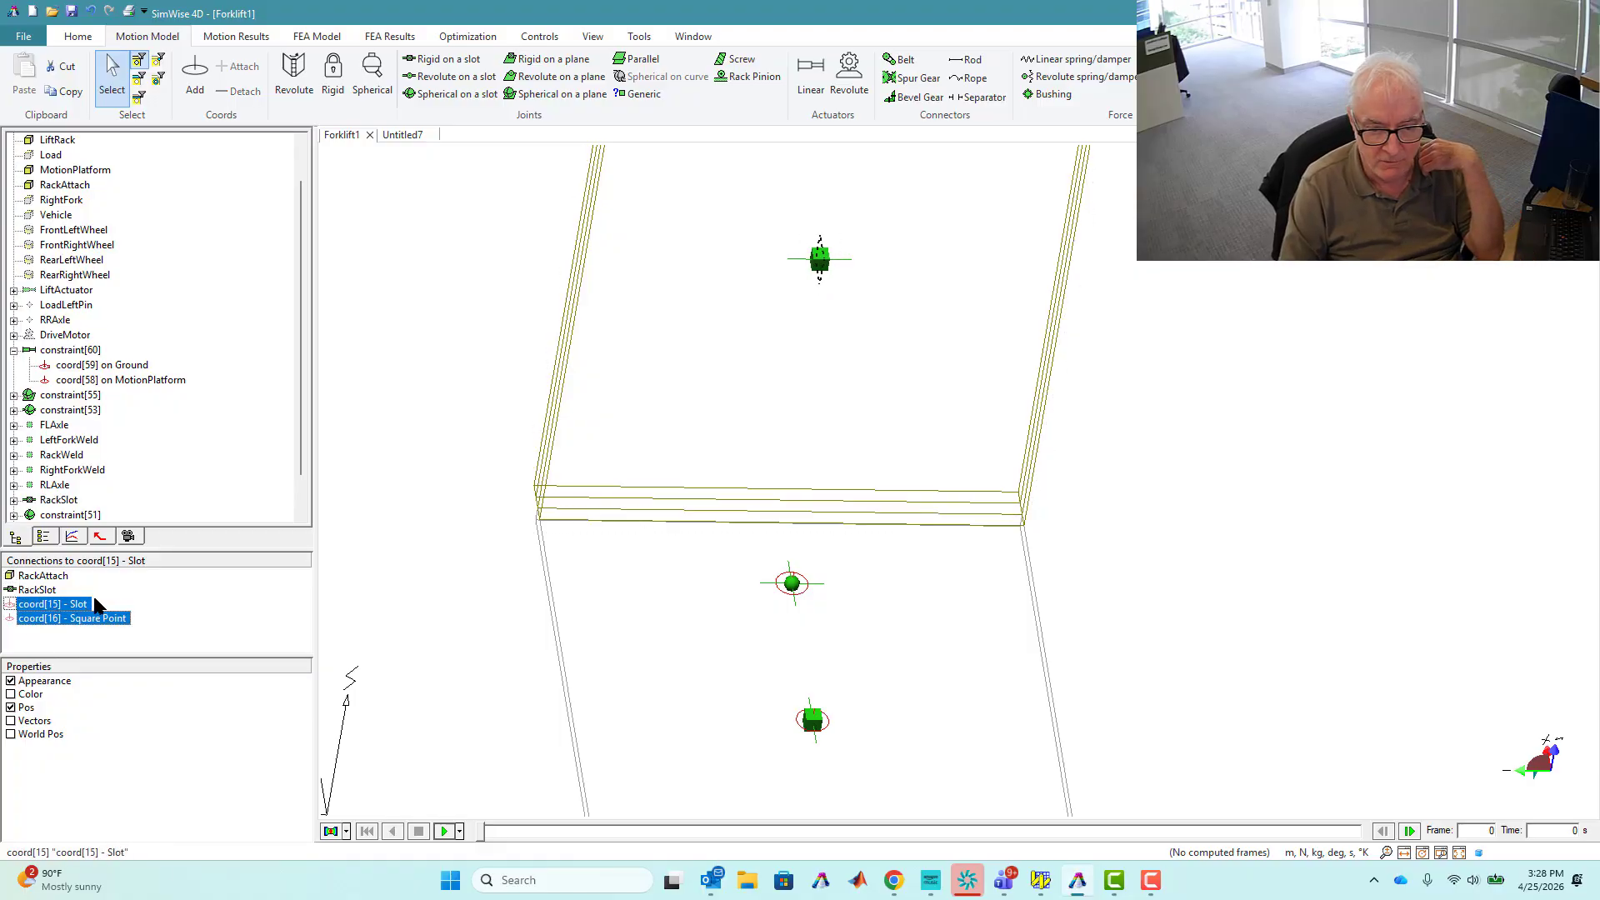
double_click(42, 735)
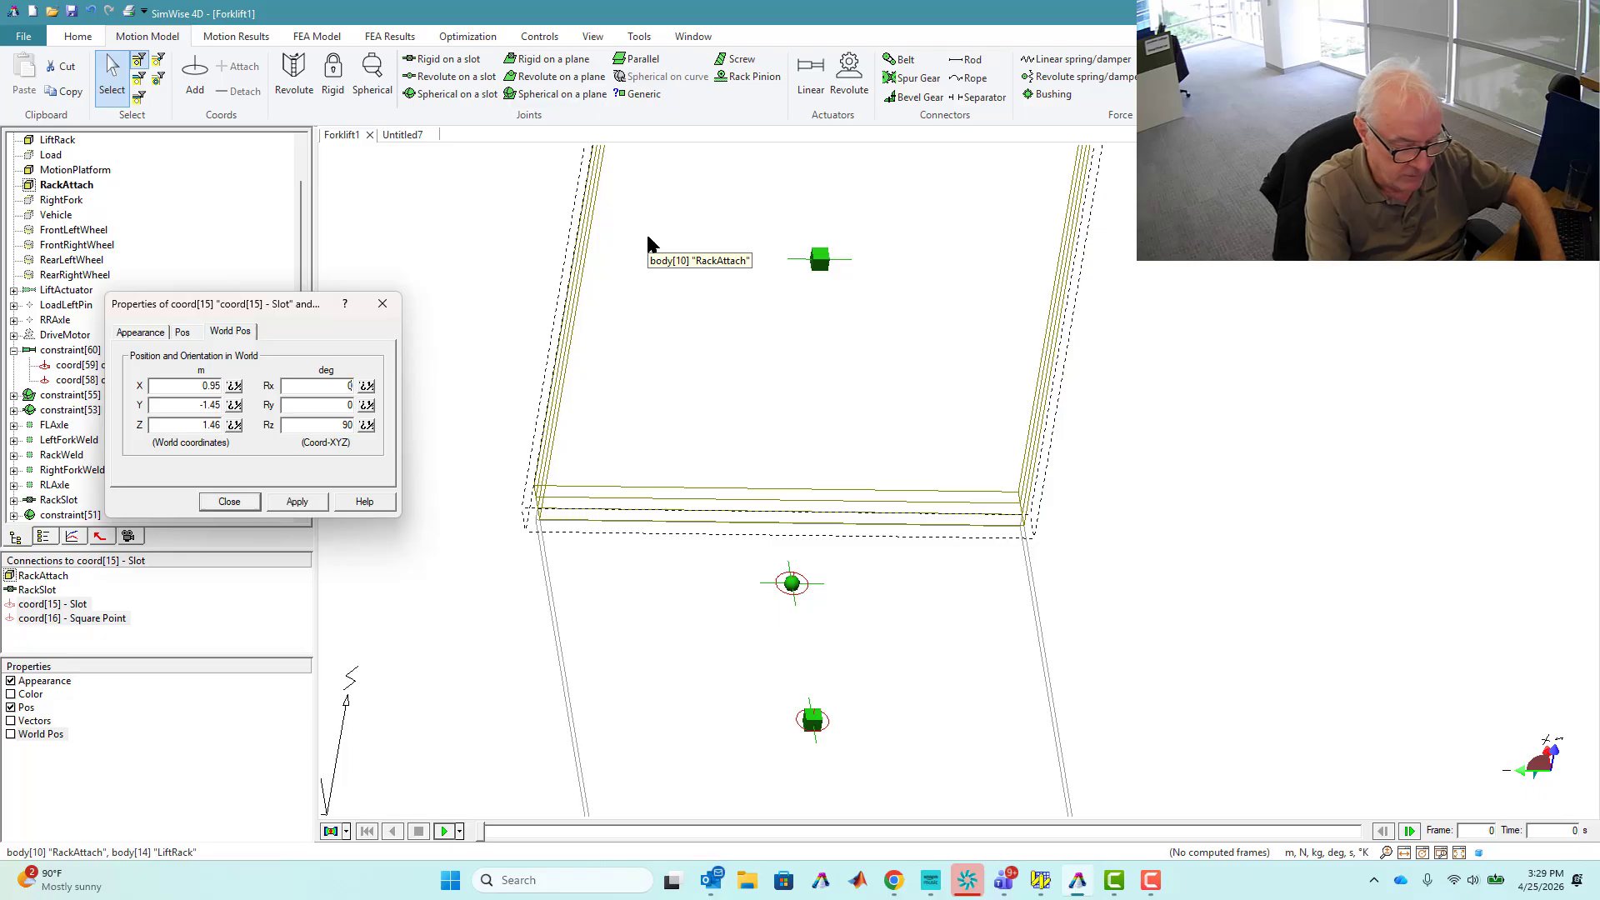
key("Tab")
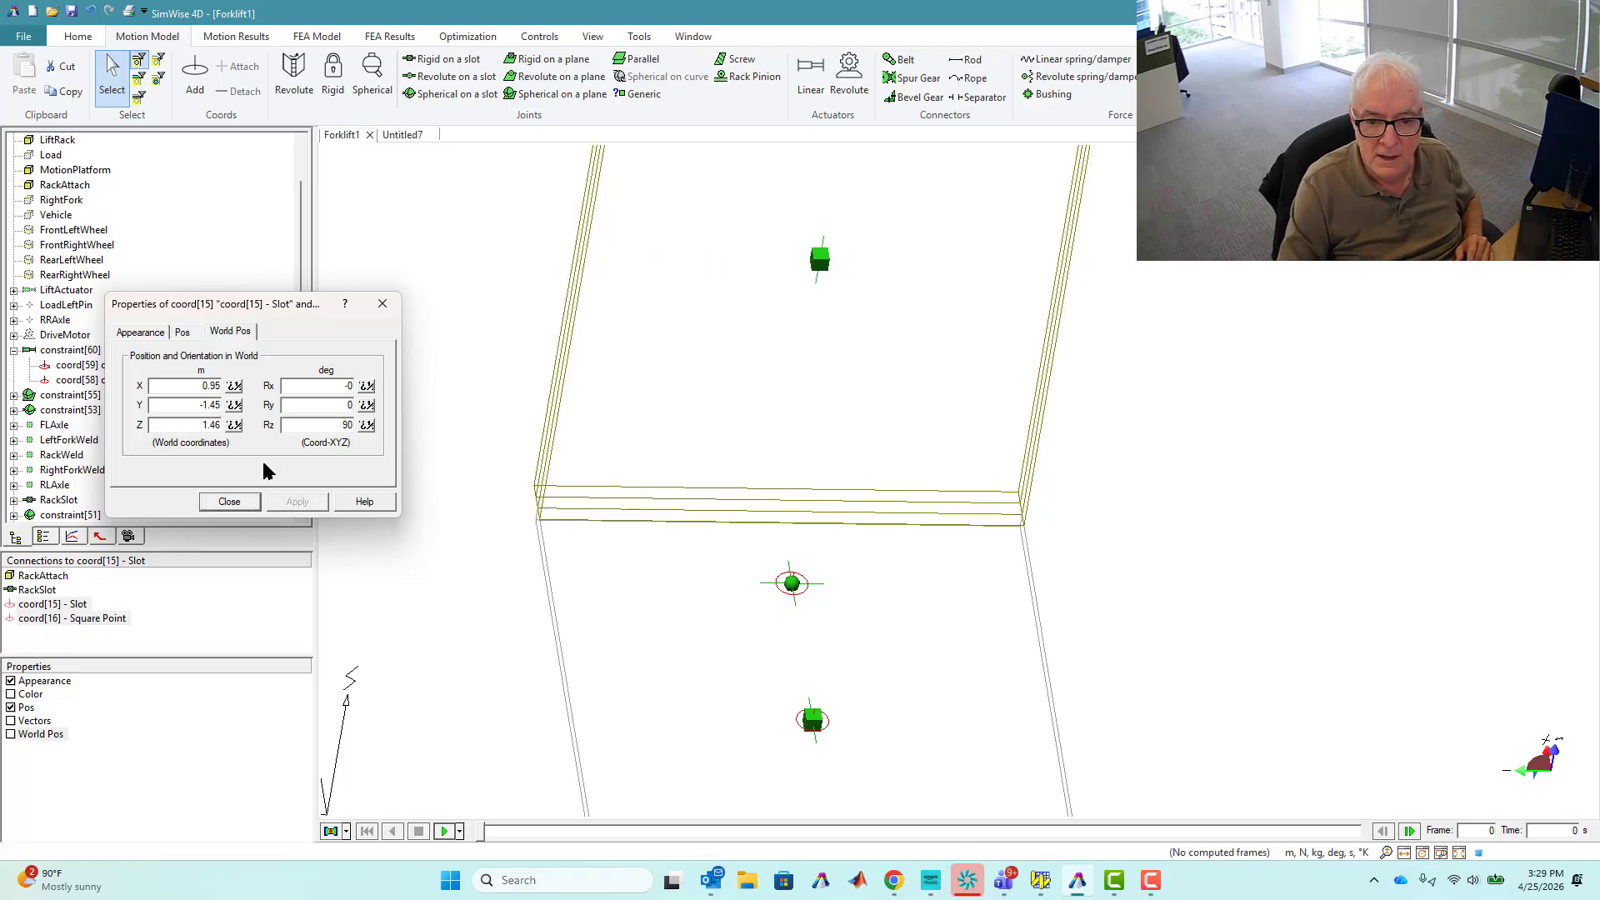
left_click(230, 501)
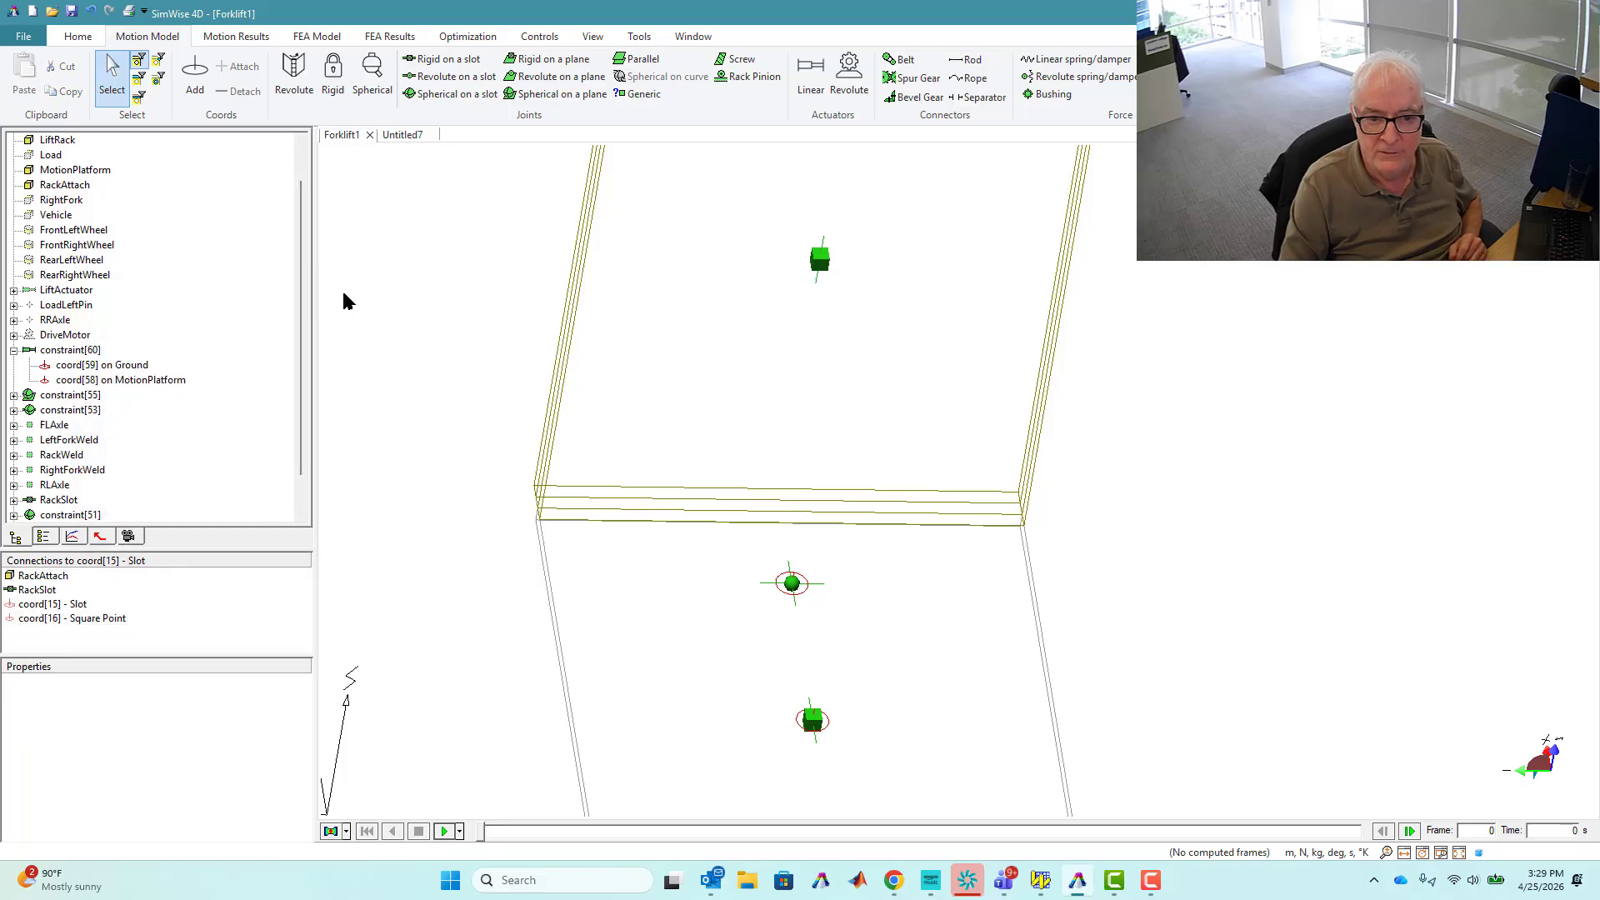
Make all hidden objects in the model visible and switch the display to shaded
right_click(42, 214)
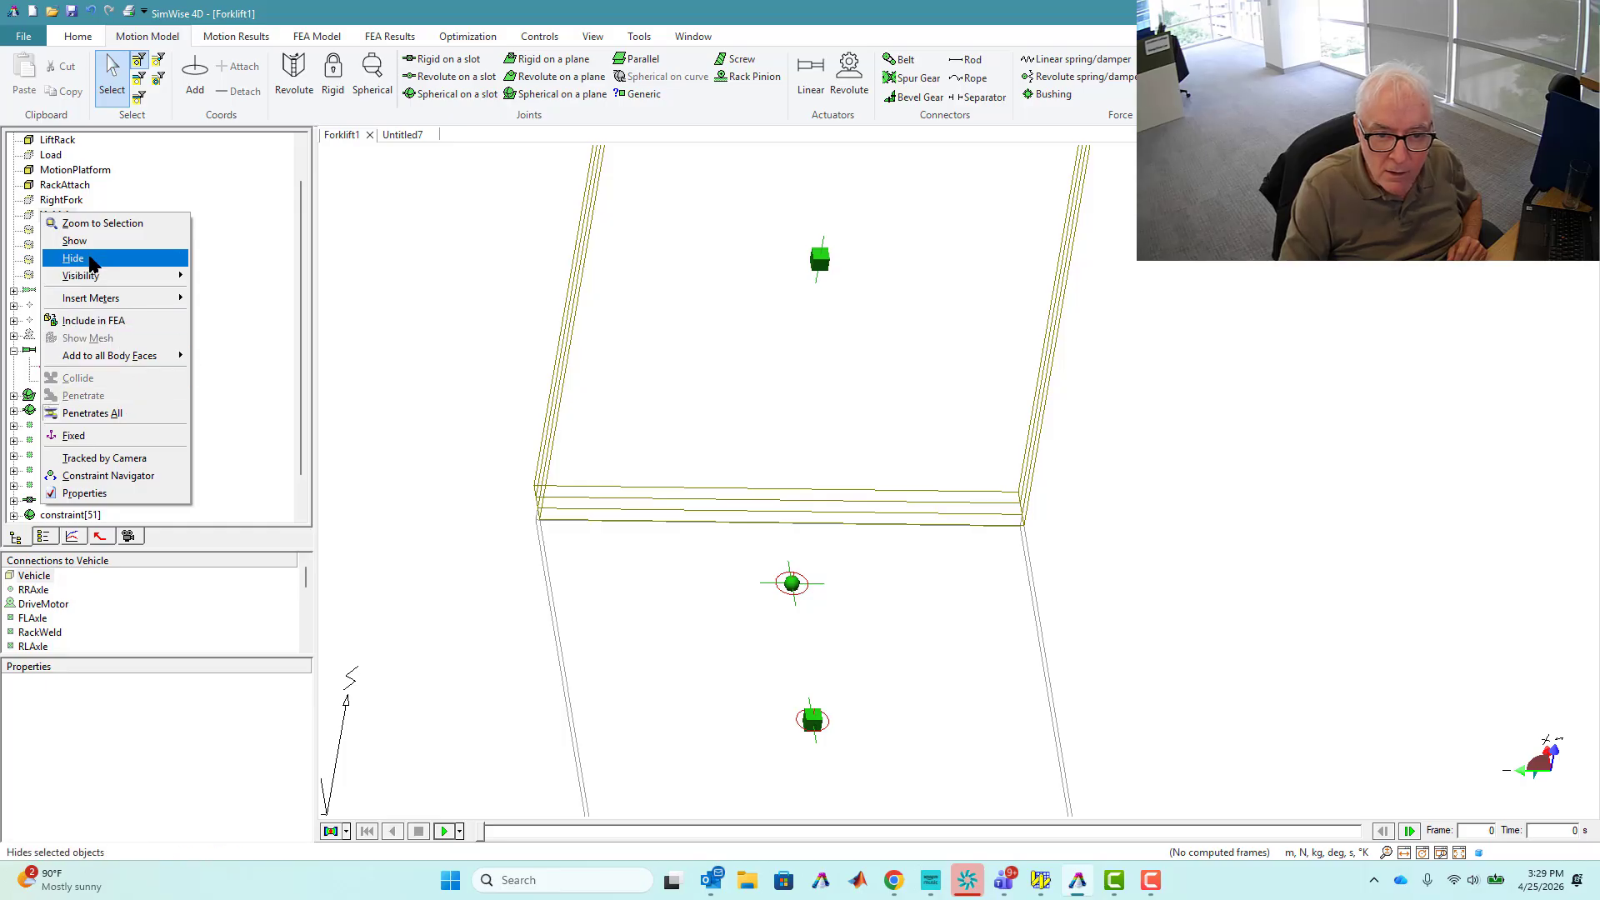
mouse_move(92, 275)
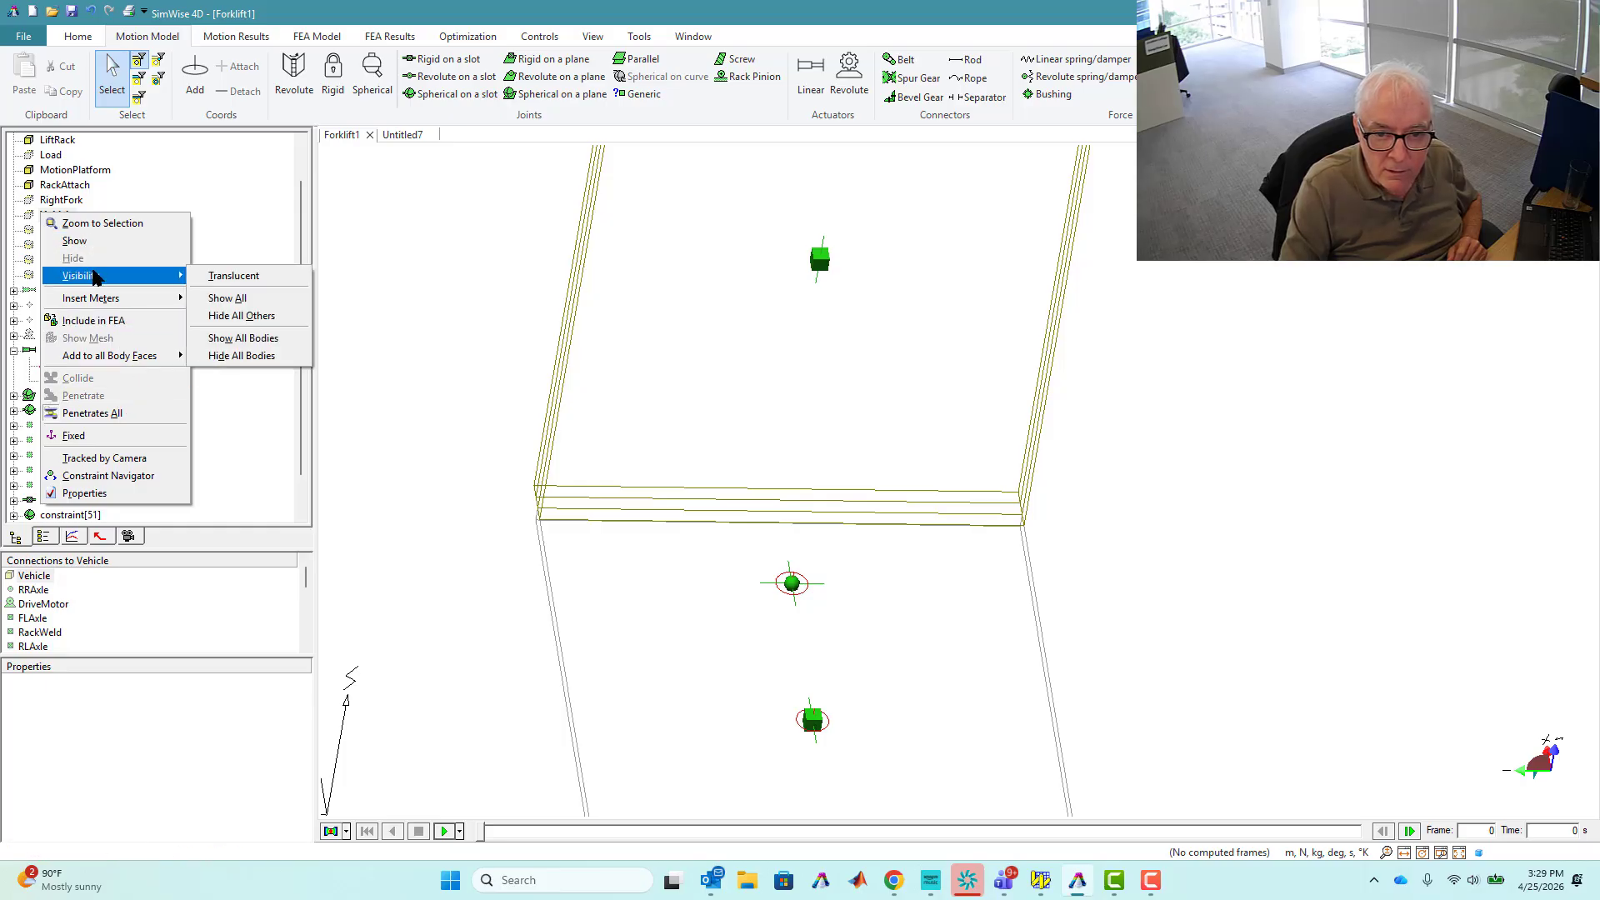
left_click(222, 305)
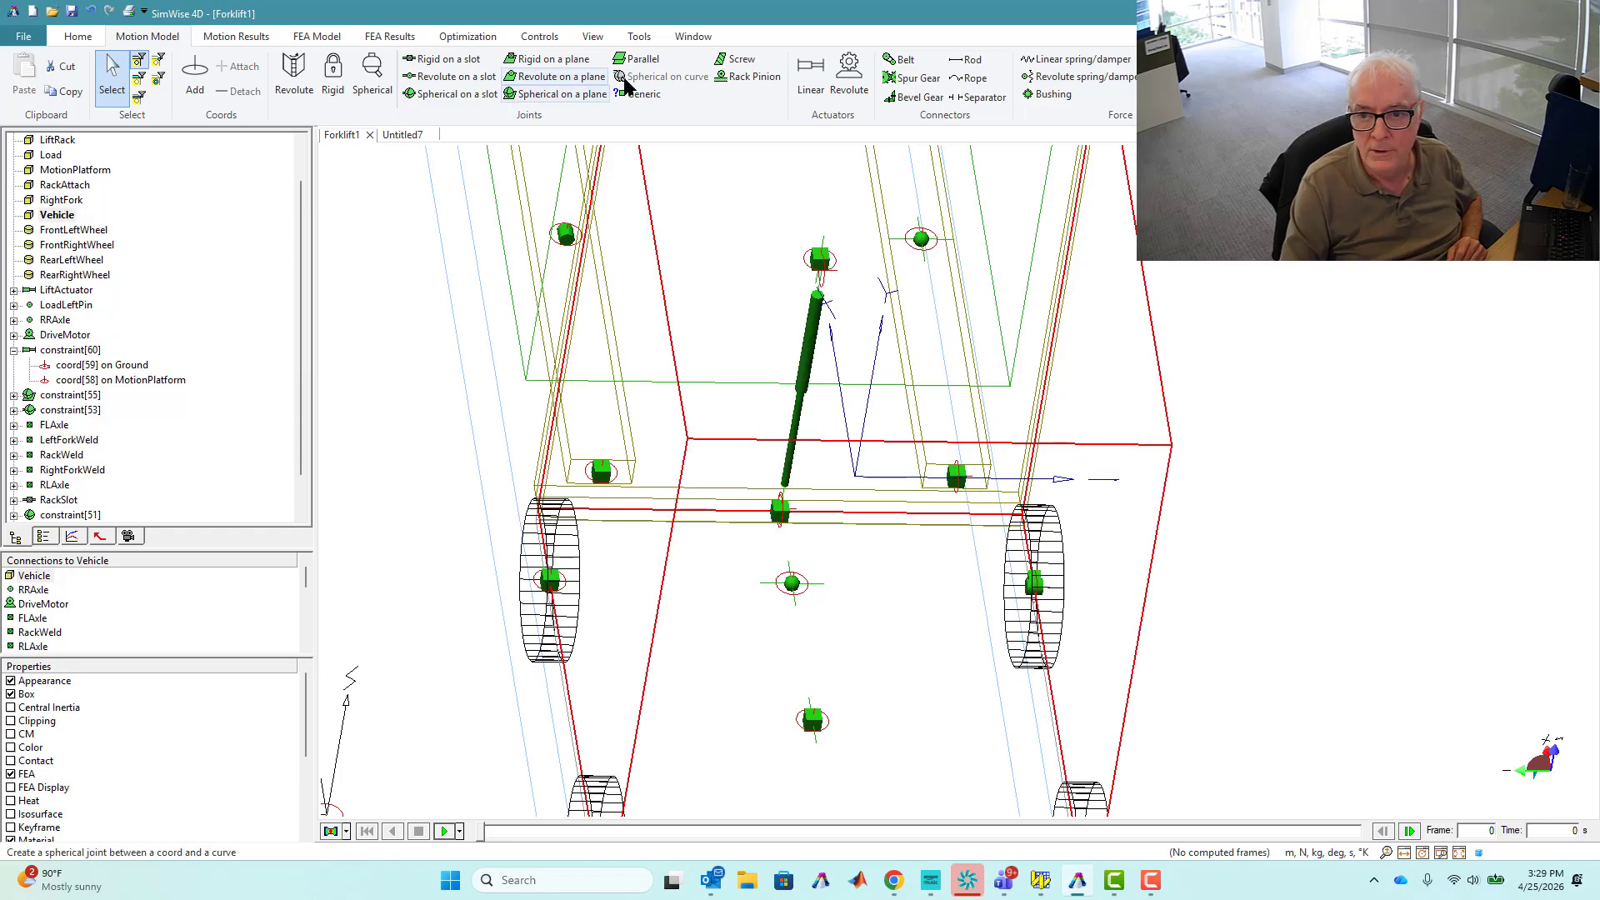
left_click(594, 37)
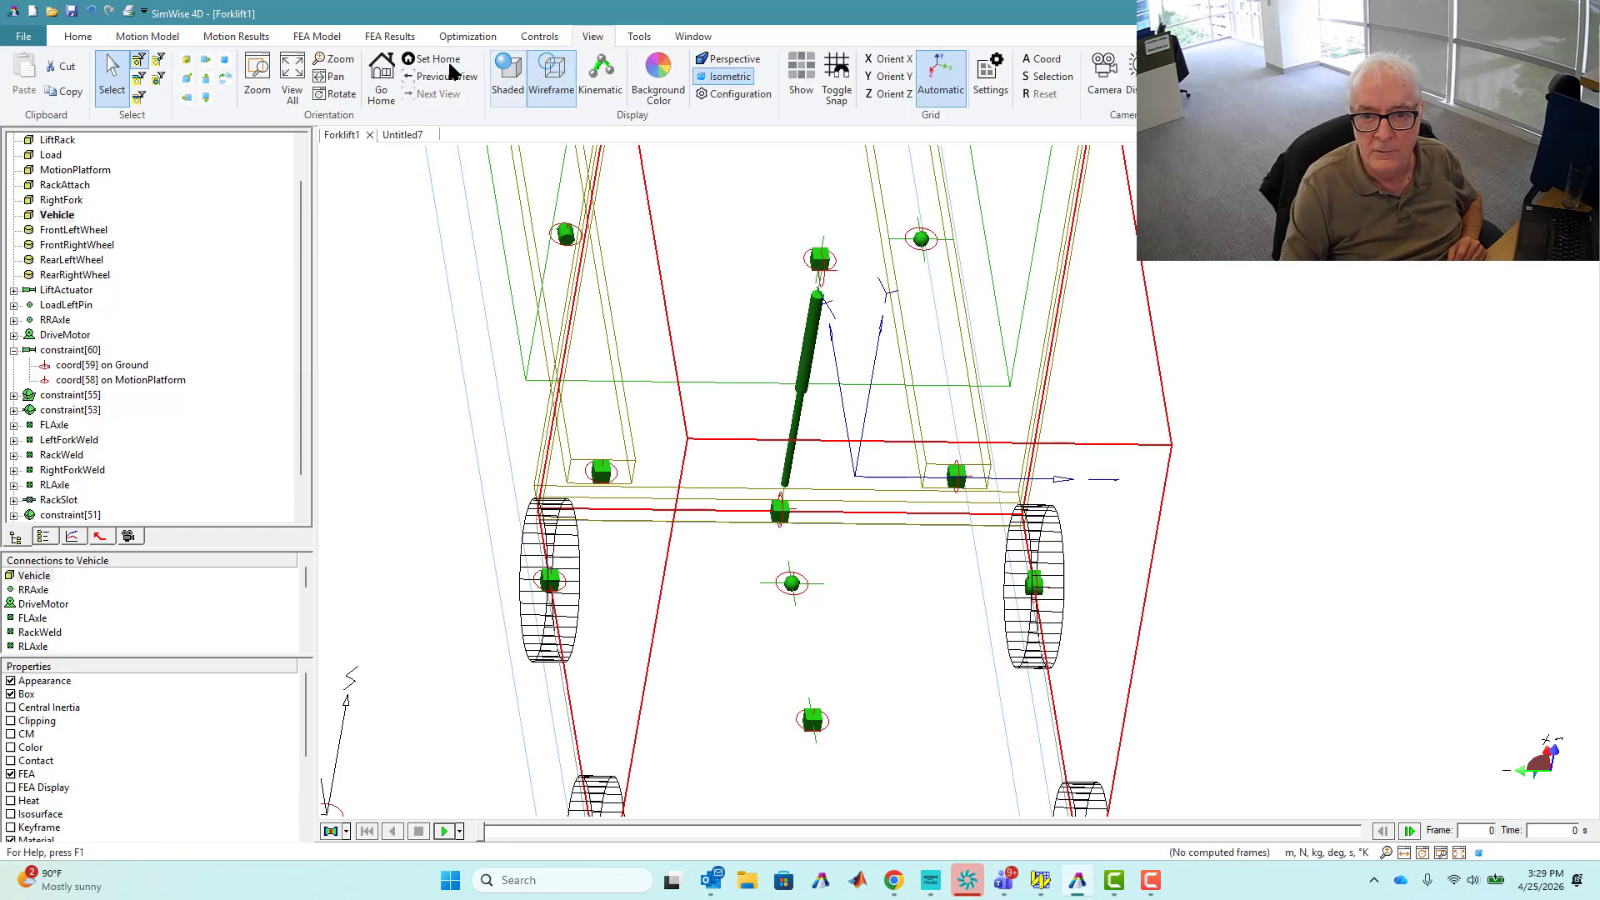
left_click(512, 70)
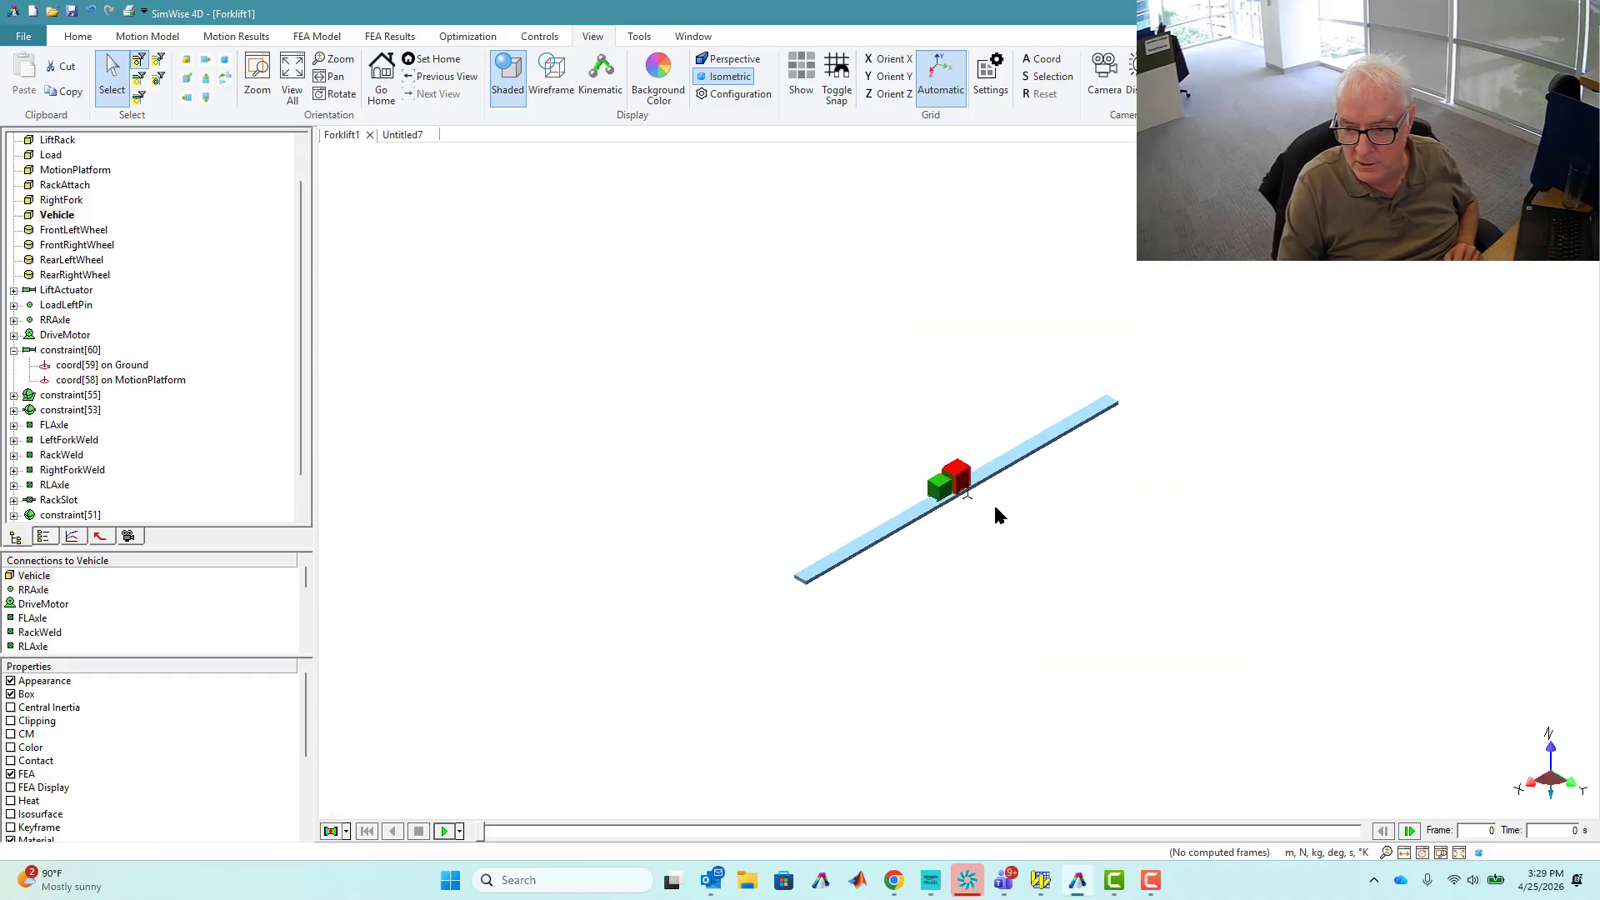
Run the motion simulation of the forklift on its platform
scroll(992, 512, "up", 5)
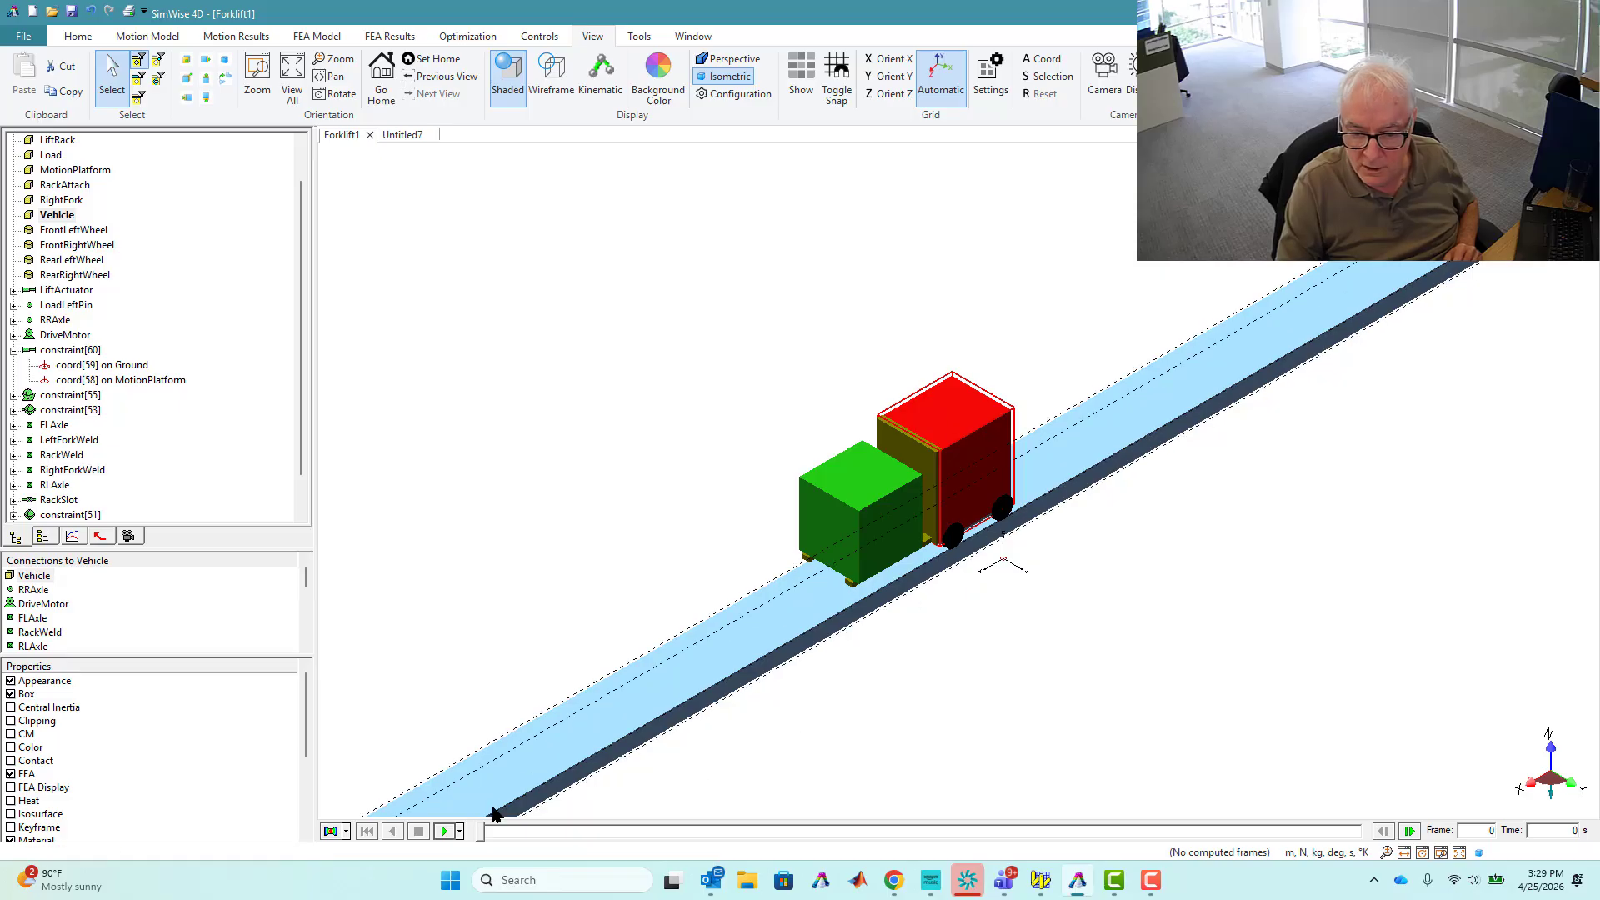
left_click(444, 831)
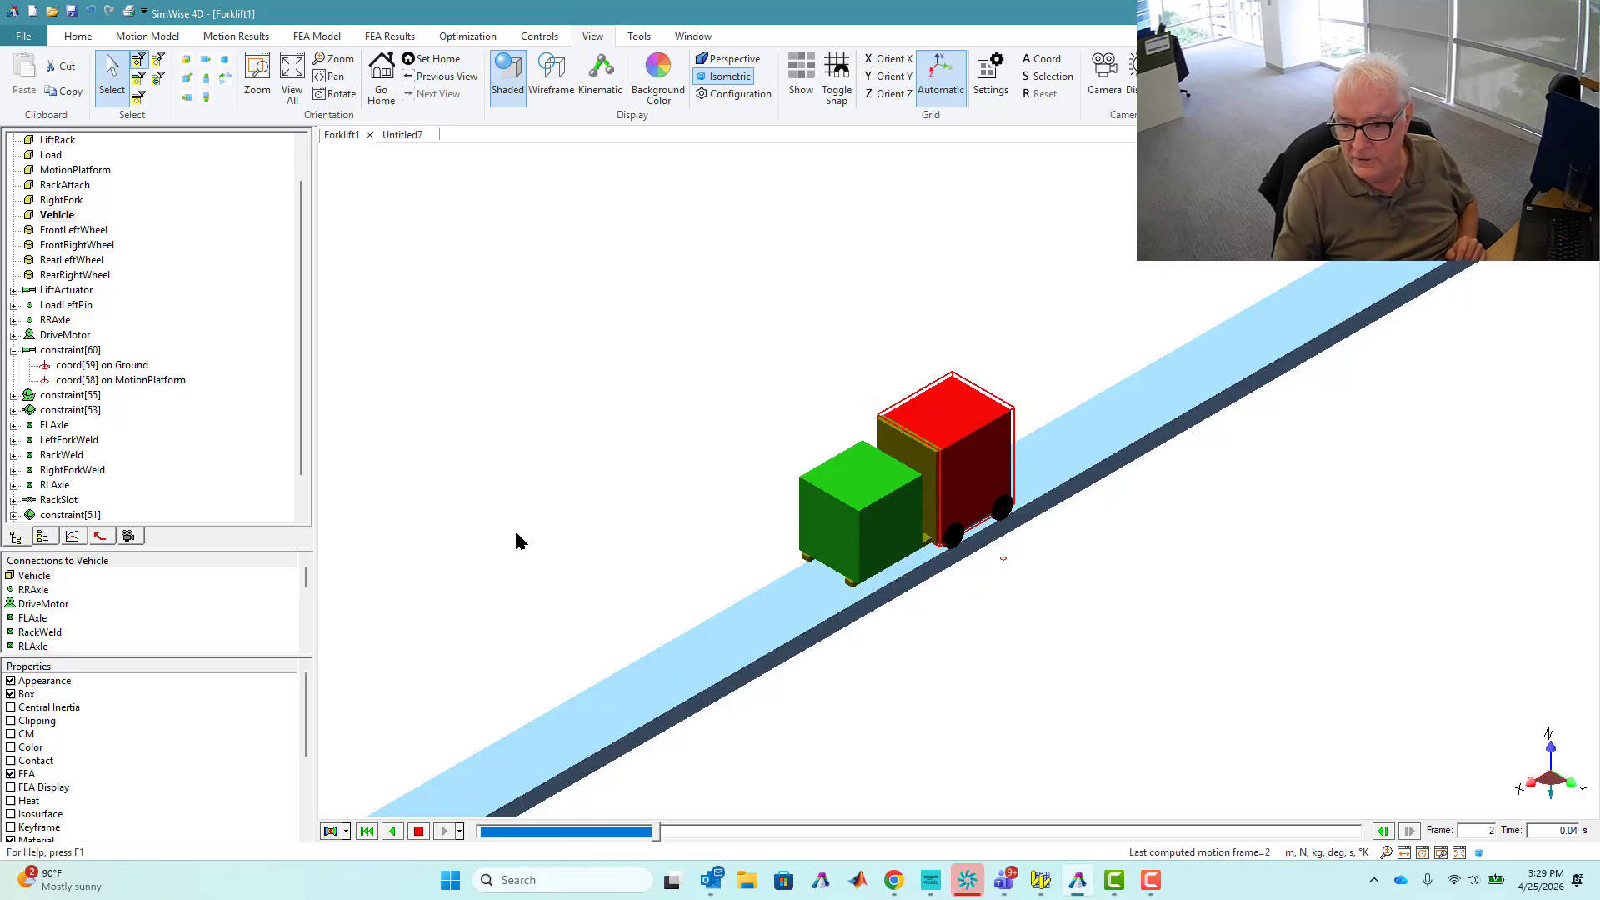